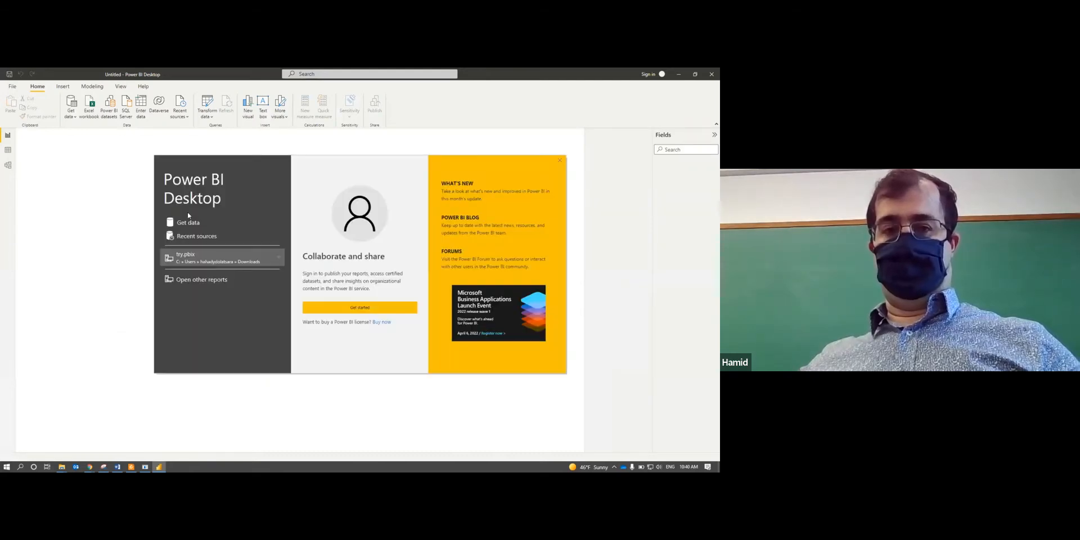
- Dismiss the start screen and connect to the Excel workbook Sample - Superstore.xlsx as a data source
click(560, 162)
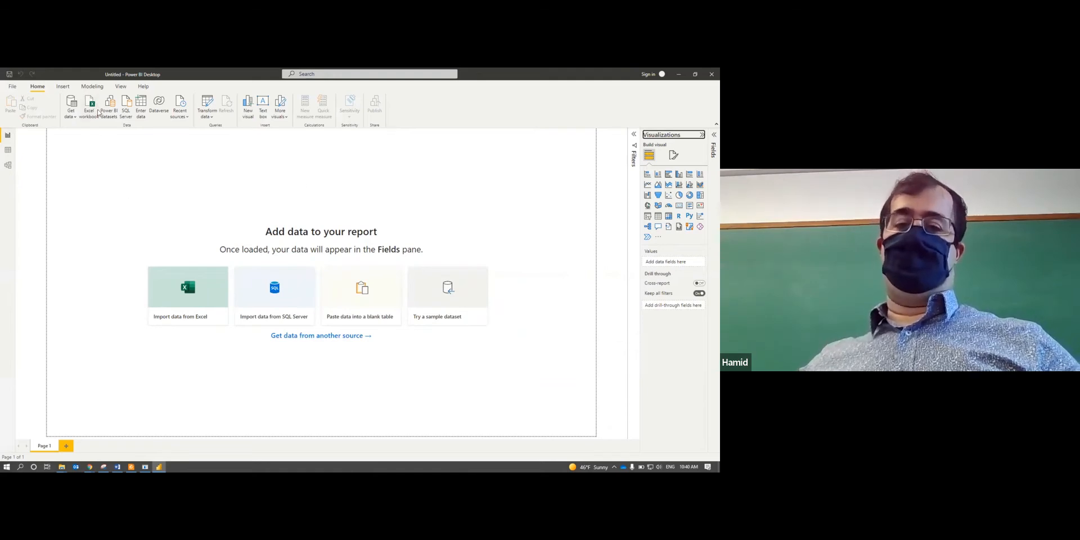
click(102, 117)
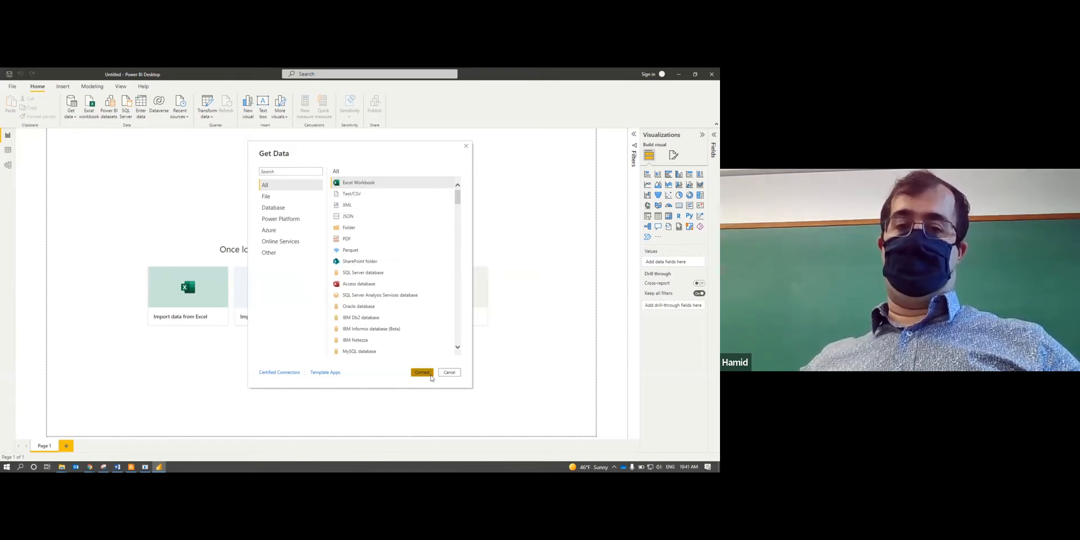
click(422, 373)
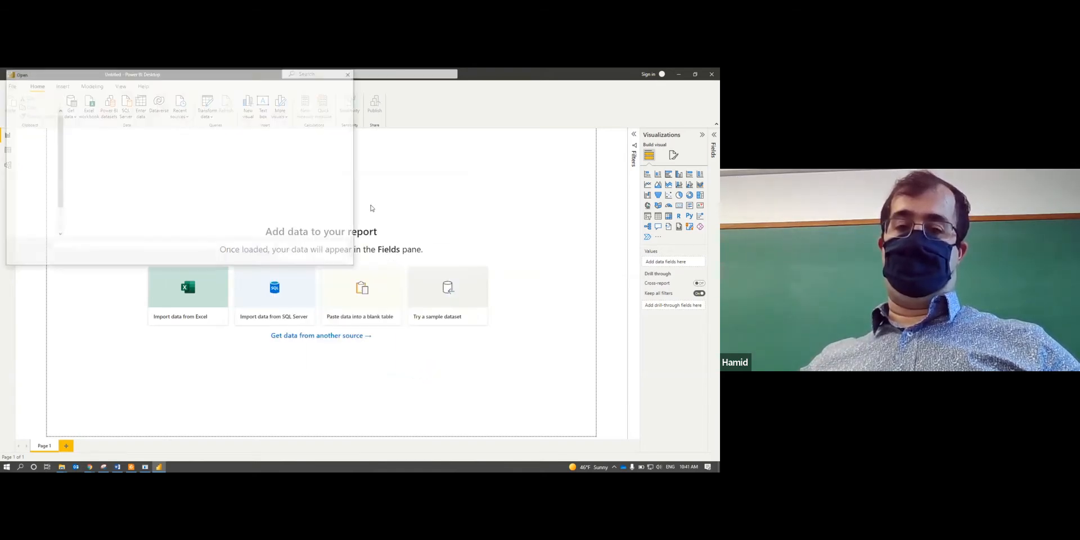
click(108, 130)
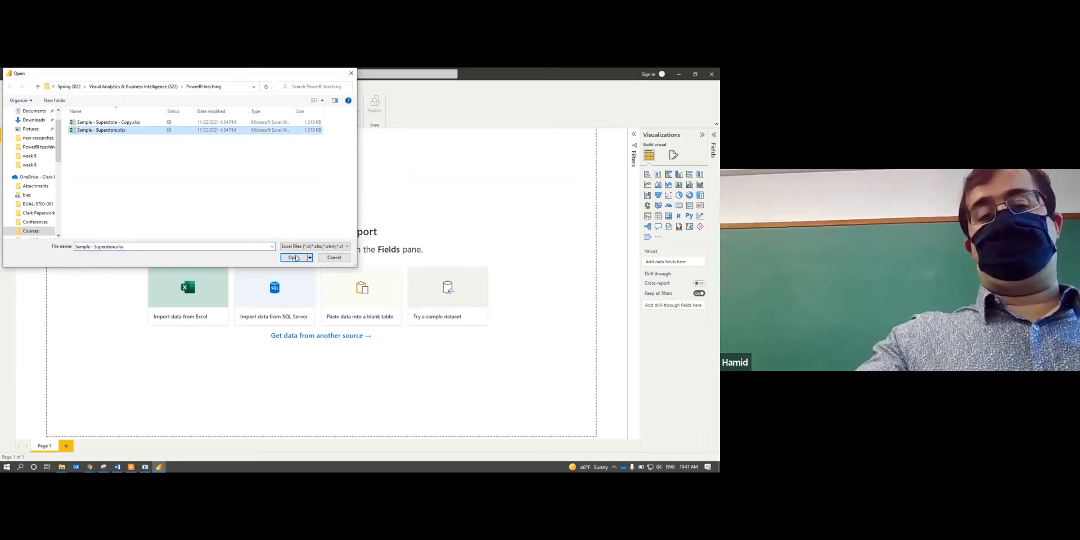
click(294, 258)
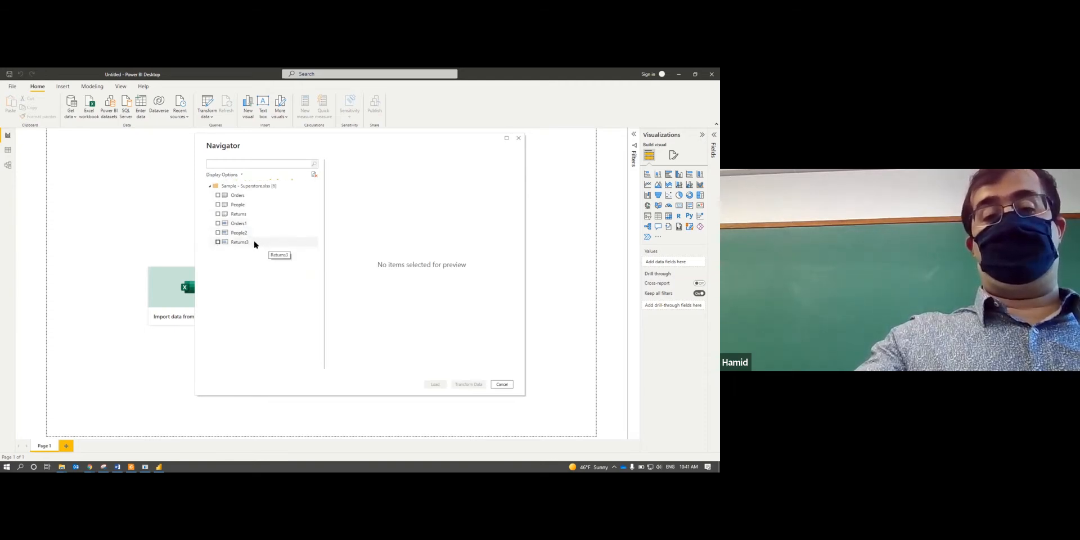
- Select the Orders sheet, preview its columns through to Profit, and load it into the report
click(217, 195)
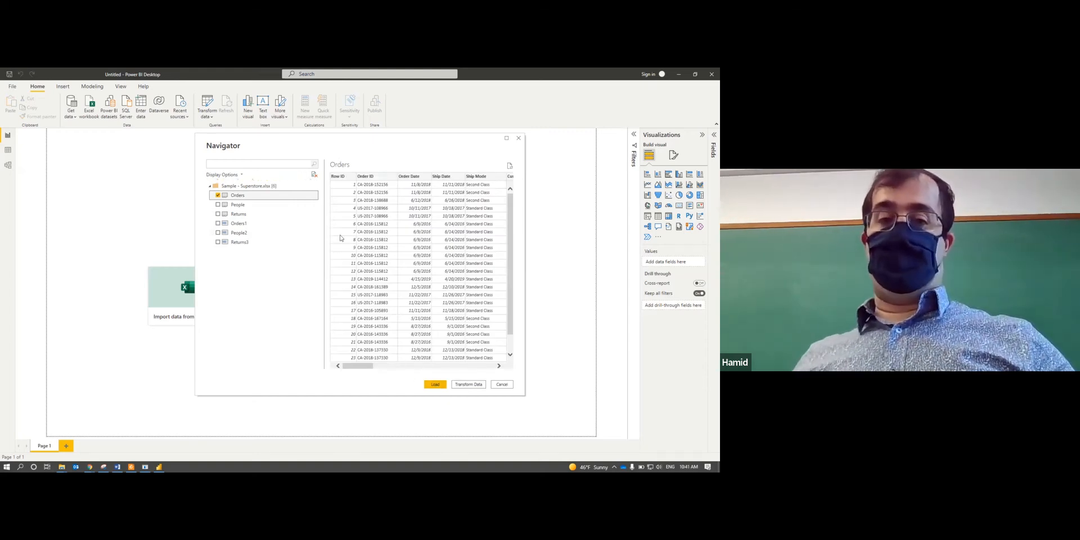
drag(363, 366, 493, 373)
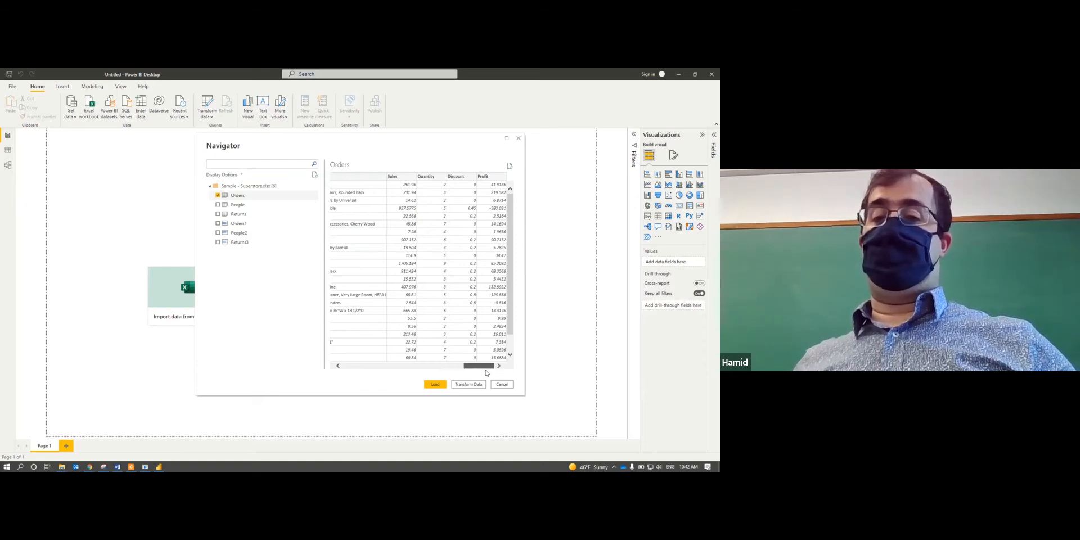
drag(483, 372, 360, 371)
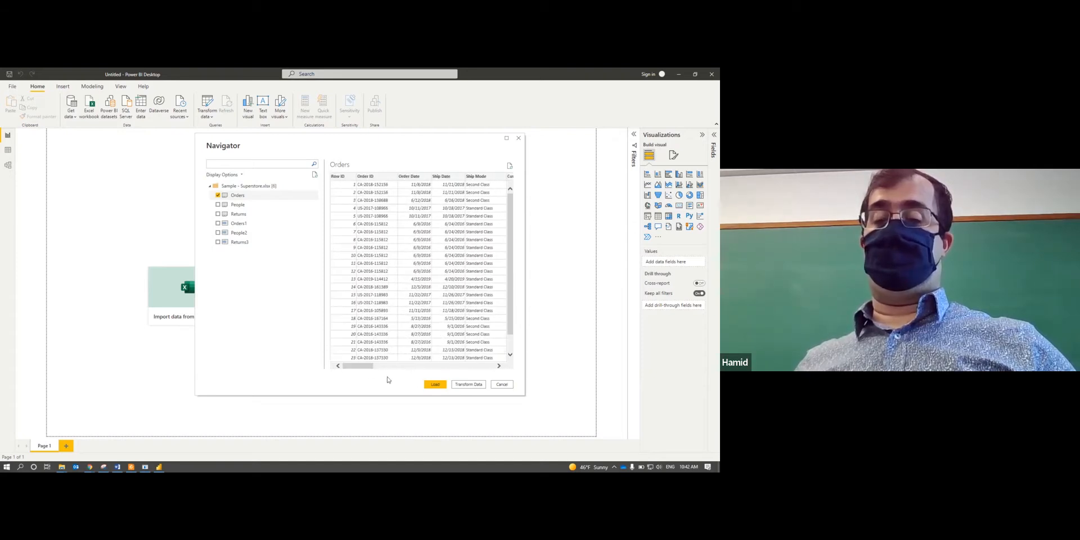
click(433, 388)
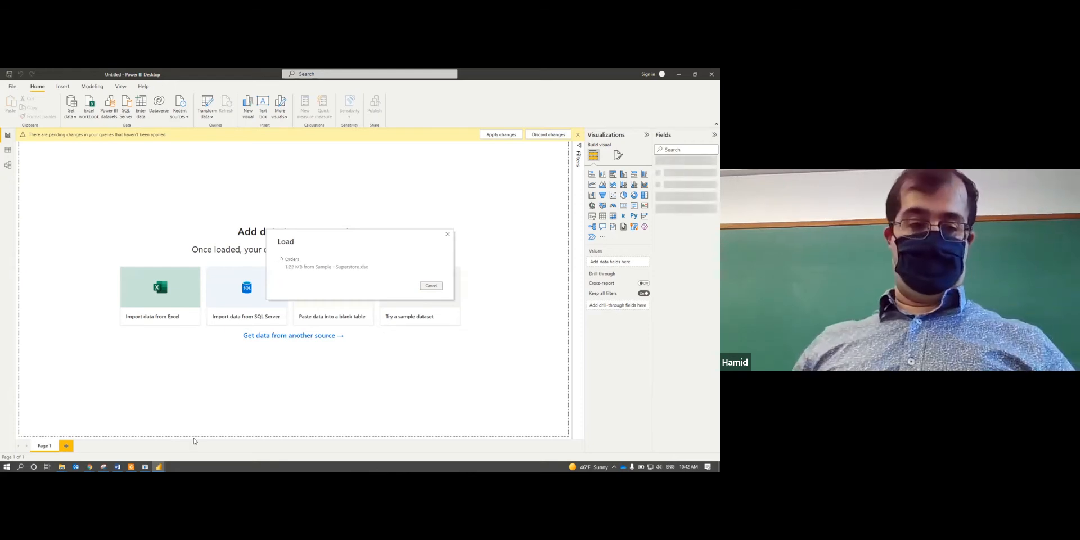
- Consult the chart guide in Foxit PDF Reader, expand the Orders fields, and add an enlarged blank stacked column chart to Page 1 in Power BI
key(alt+Tab)
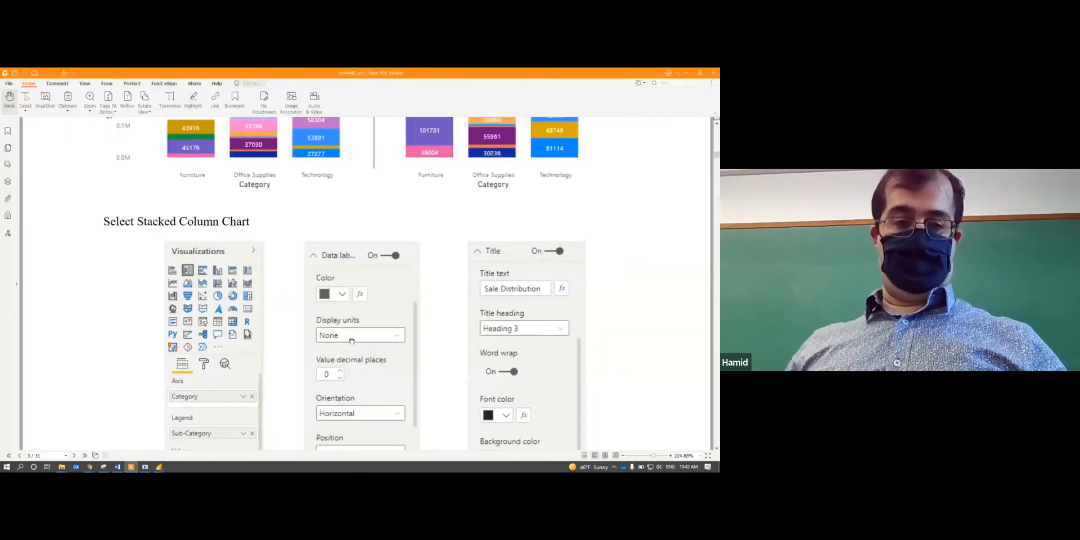
scroll(351, 341, down, 2)
scroll(357, 344, down, 1)
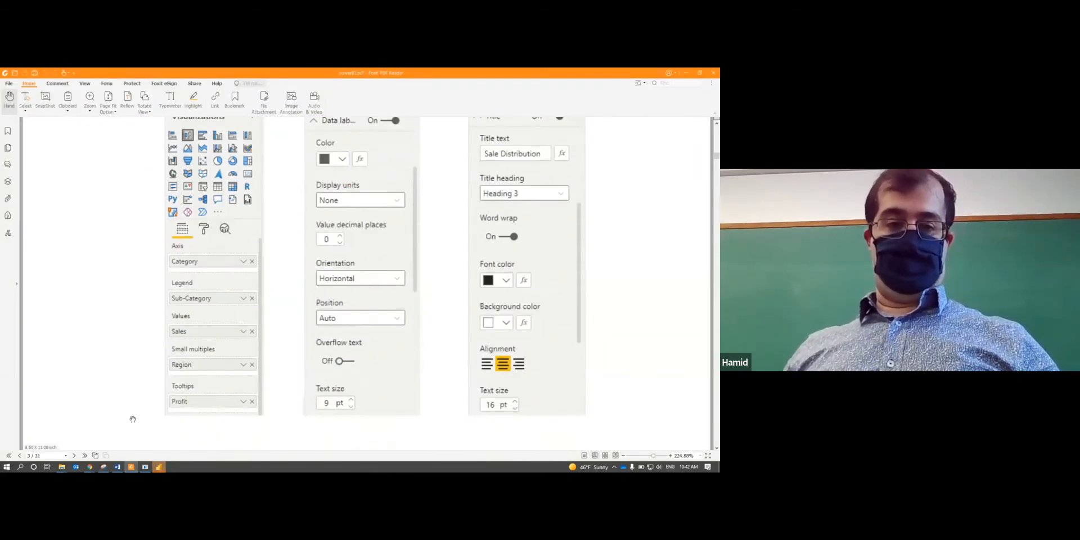
click(686, 72)
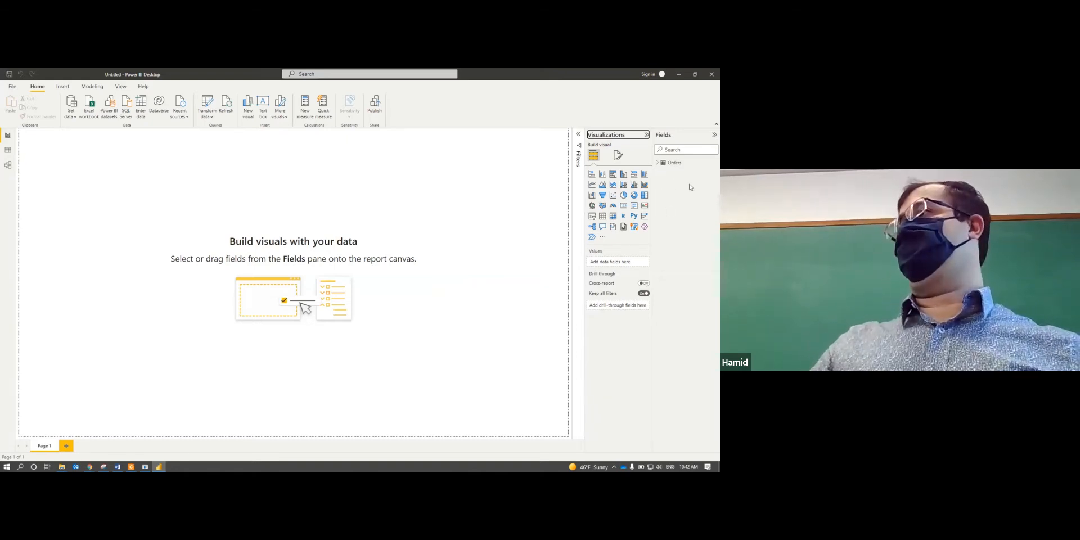
click(659, 163)
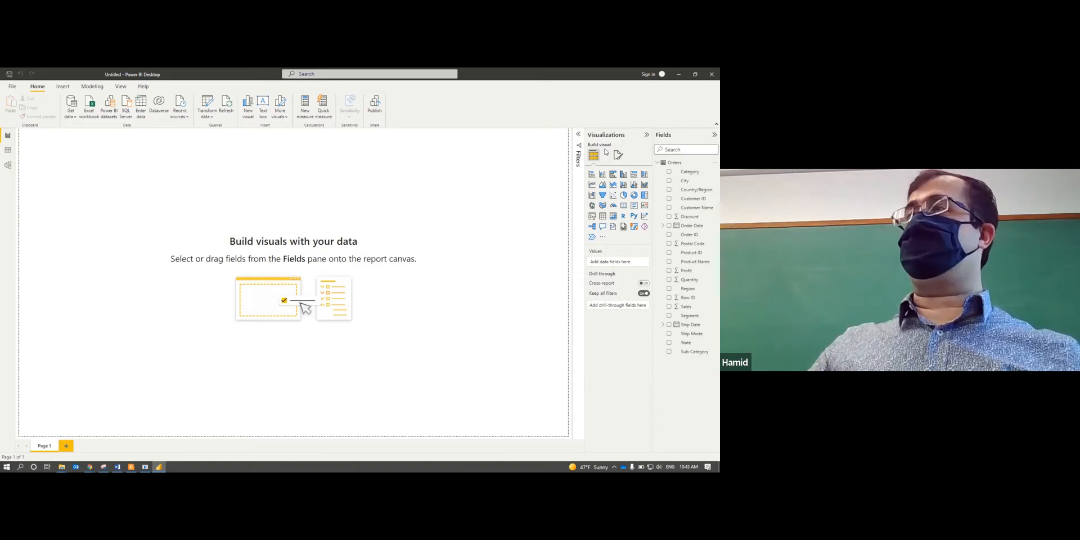
click(619, 157)
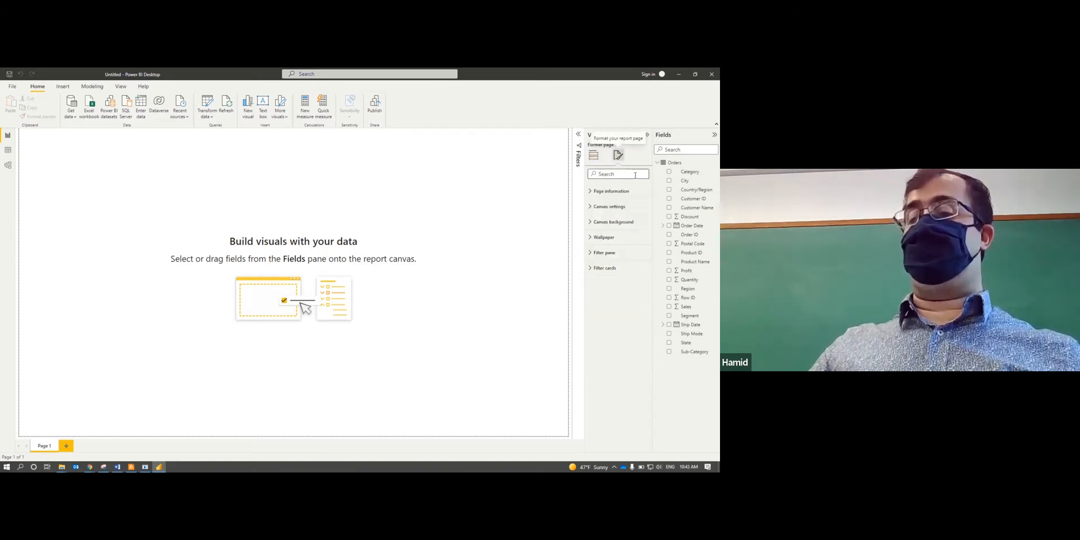
click(594, 158)
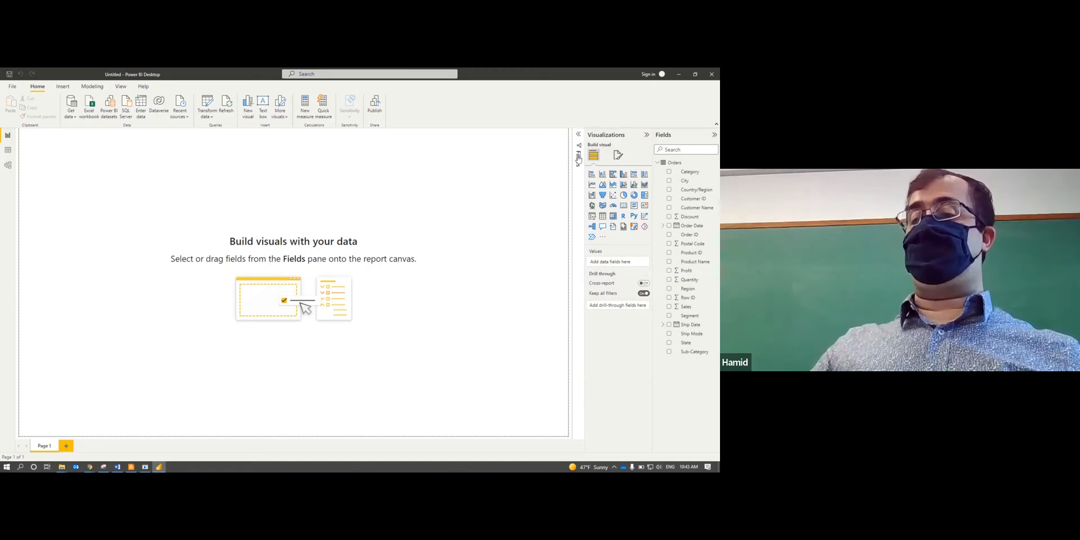
click(603, 175)
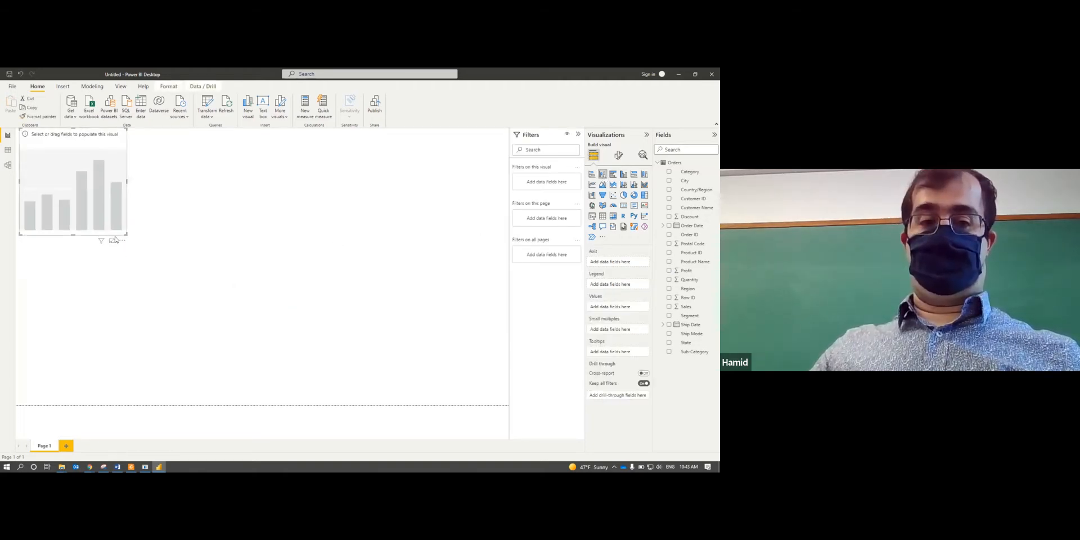
drag(132, 236, 199, 258)
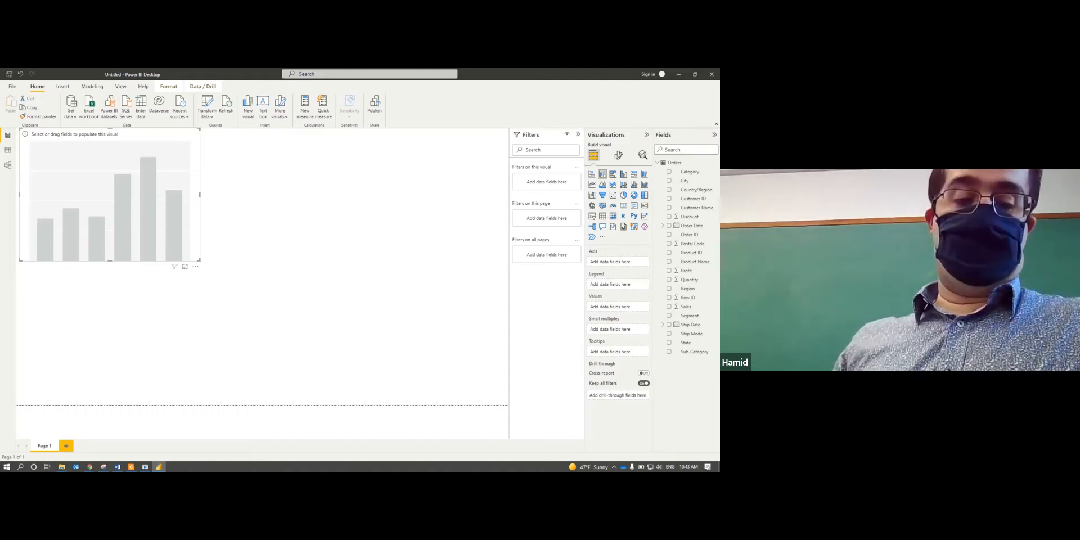
- Following the PDF guide, assign Category to the chart's axis, Sub-Category to its legend and Sales to its values
click(131, 467)
scroll(402, 331, up, 1)
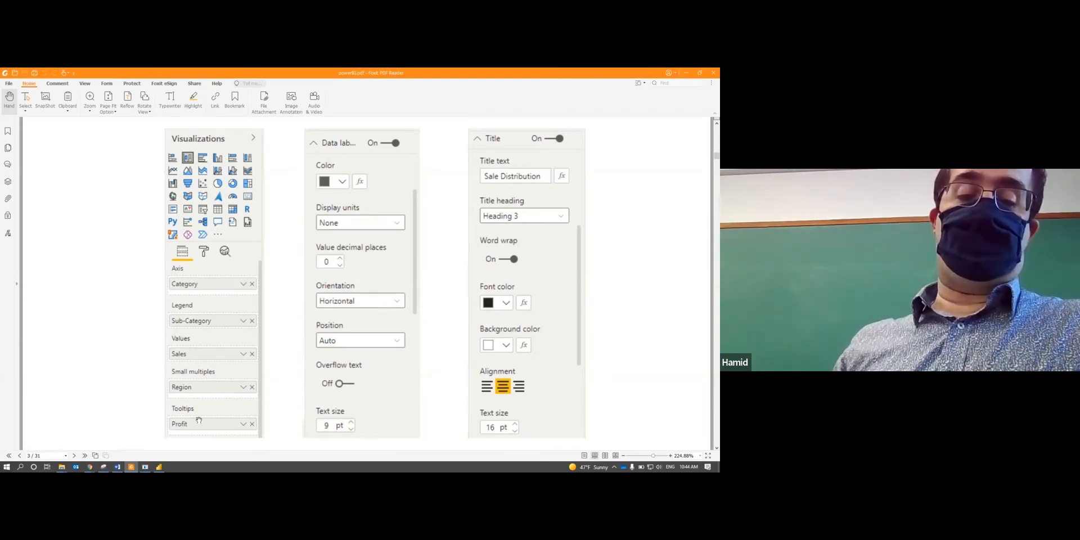
click(159, 467)
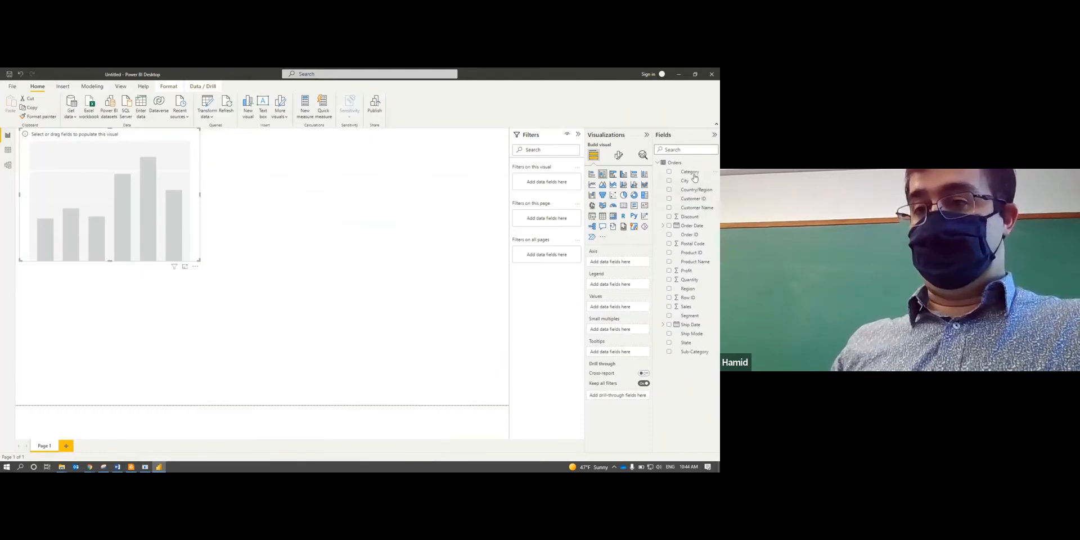
drag(690, 178, 623, 265)
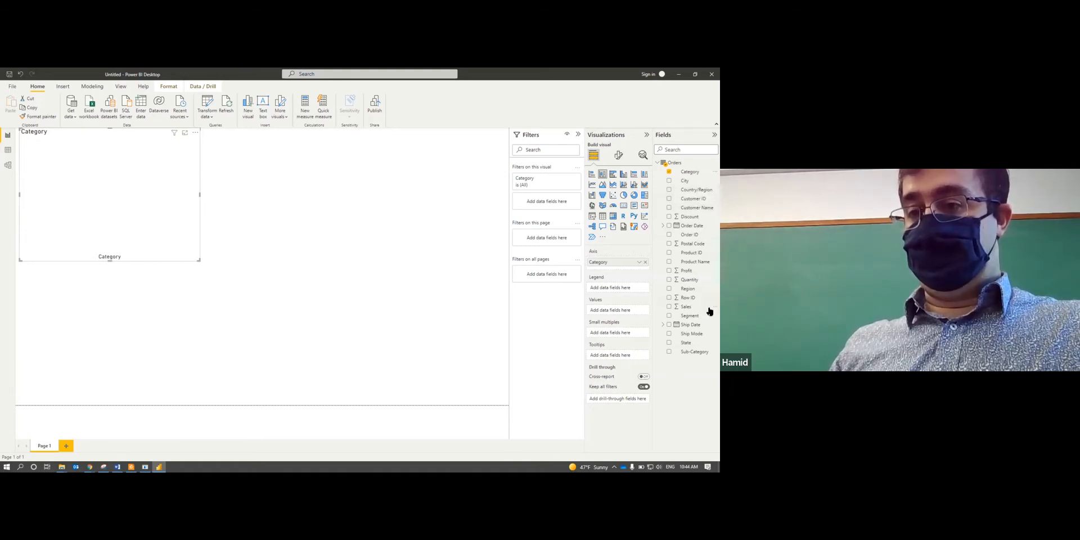
drag(704, 353, 640, 292)
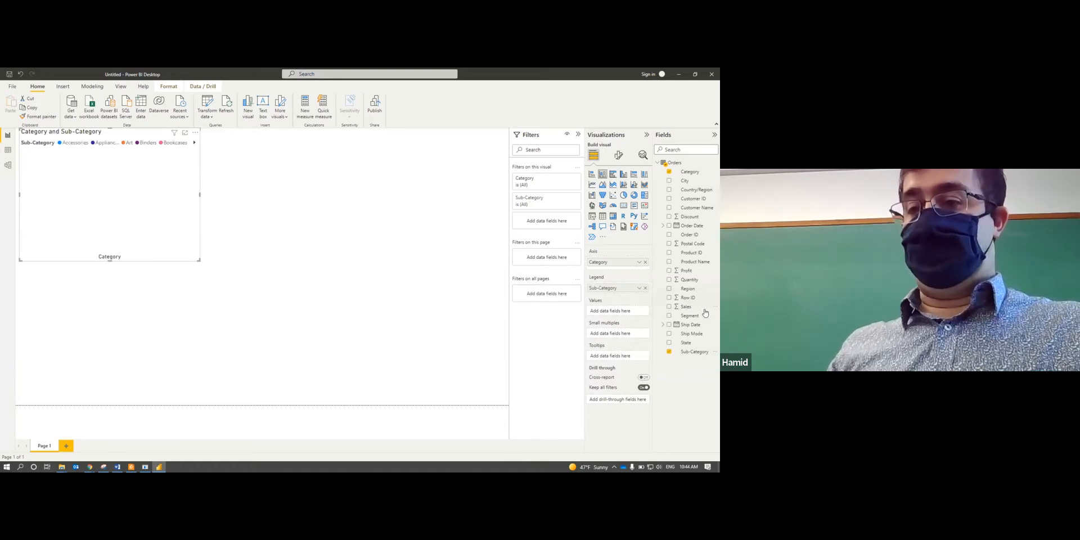
drag(687, 309, 624, 310)
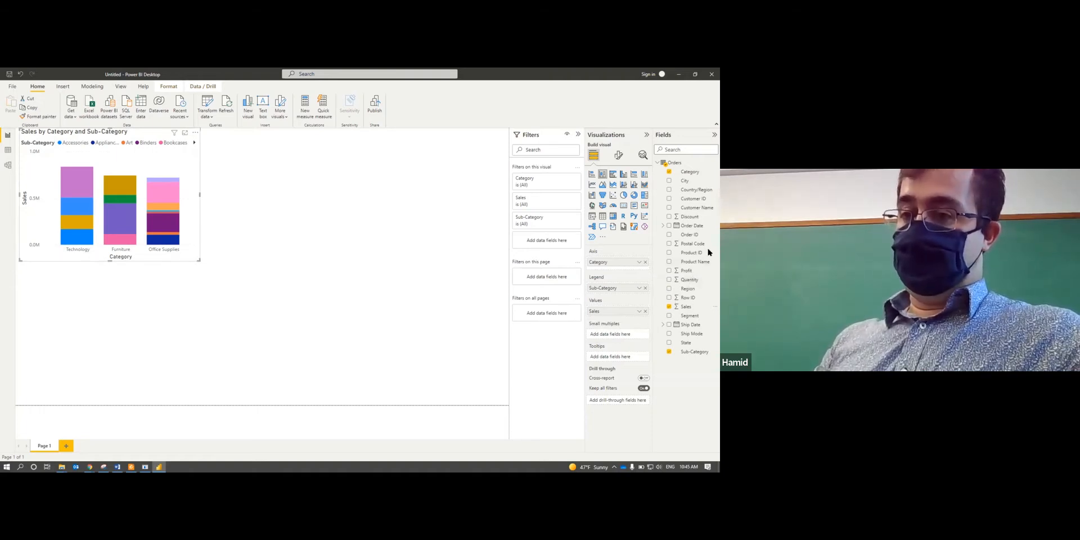
- Split the chart into small multiples by Region, add Profit to the tooltips, and enlarge the chart across most of the page
drag(685, 289, 621, 337)
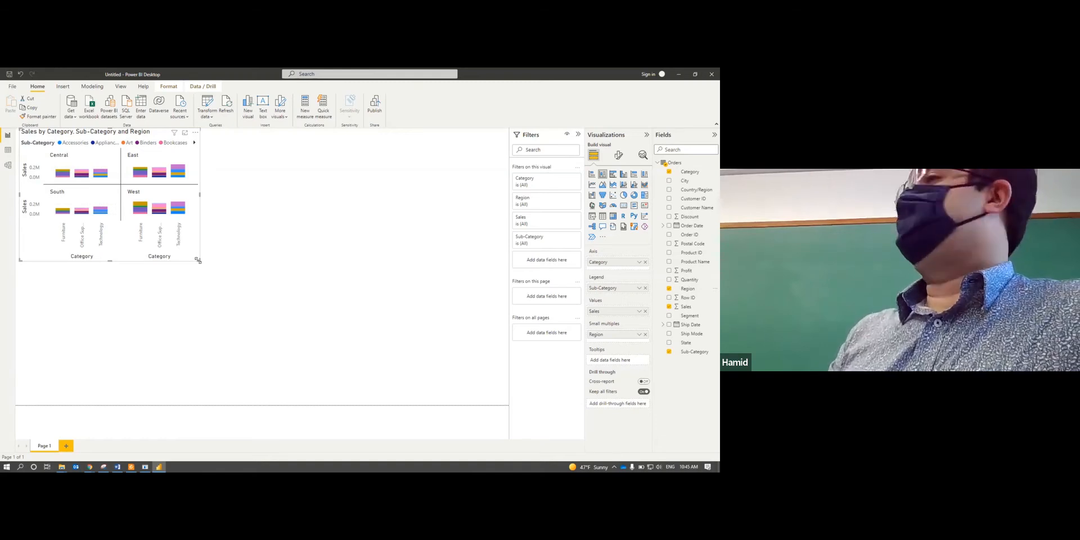
drag(198, 260, 417, 345)
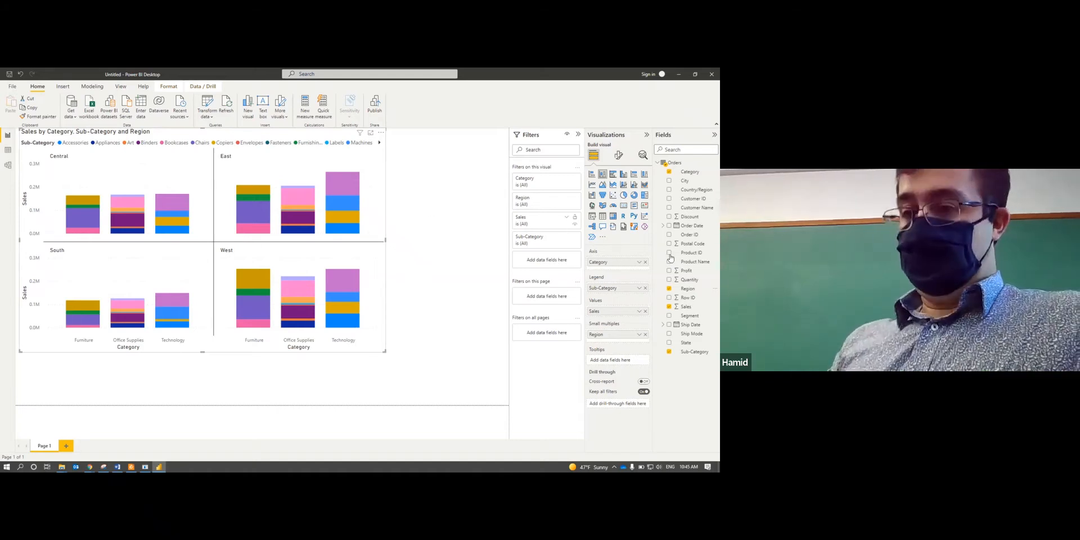
drag(686, 272, 627, 367)
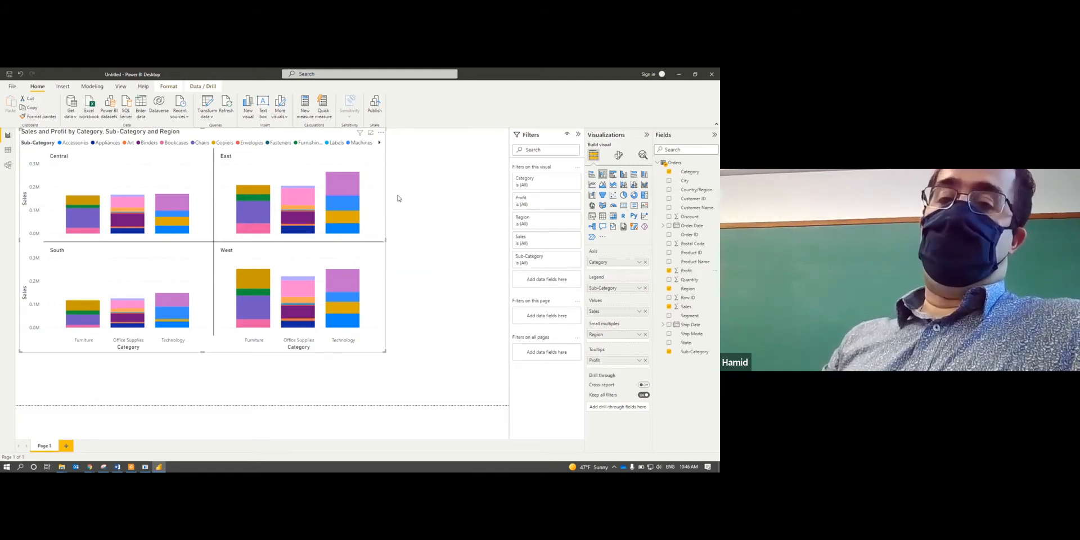
mouse_move(341, 183)
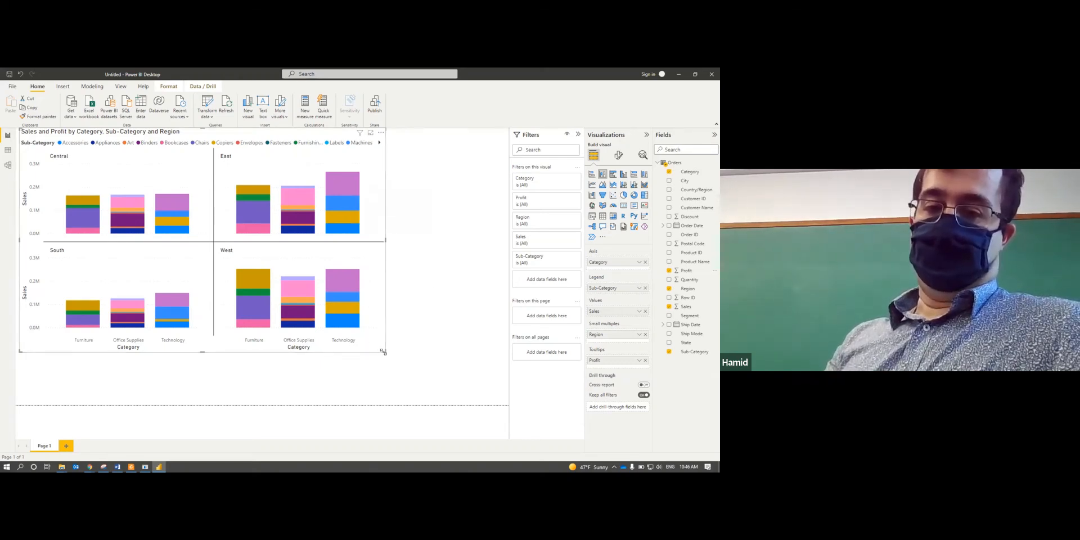
drag(383, 352, 429, 381)
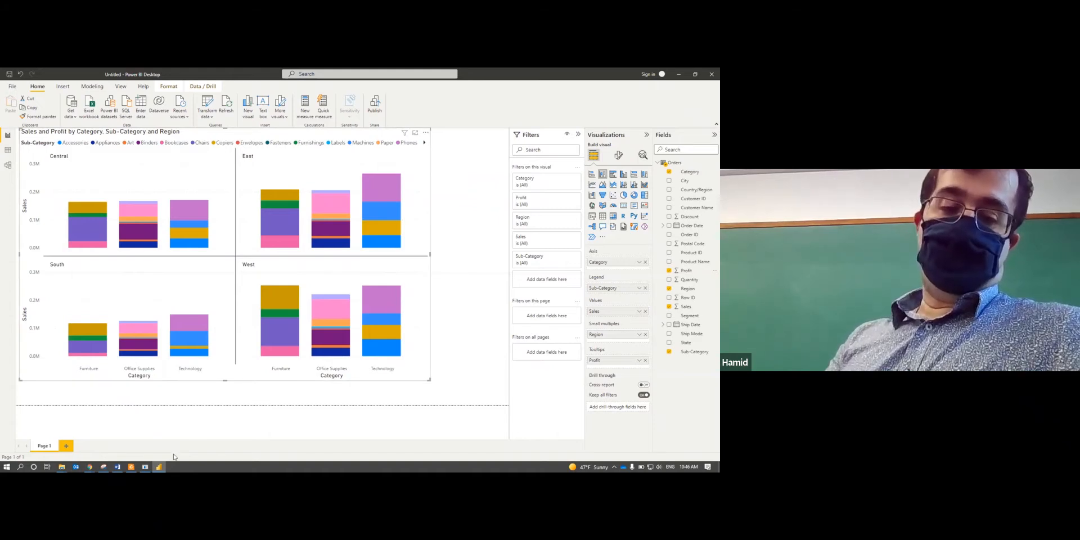
- Check the data label and title settings in the PDF guide and turn on data labels for the stacked column chart in Power BI
click(131, 467)
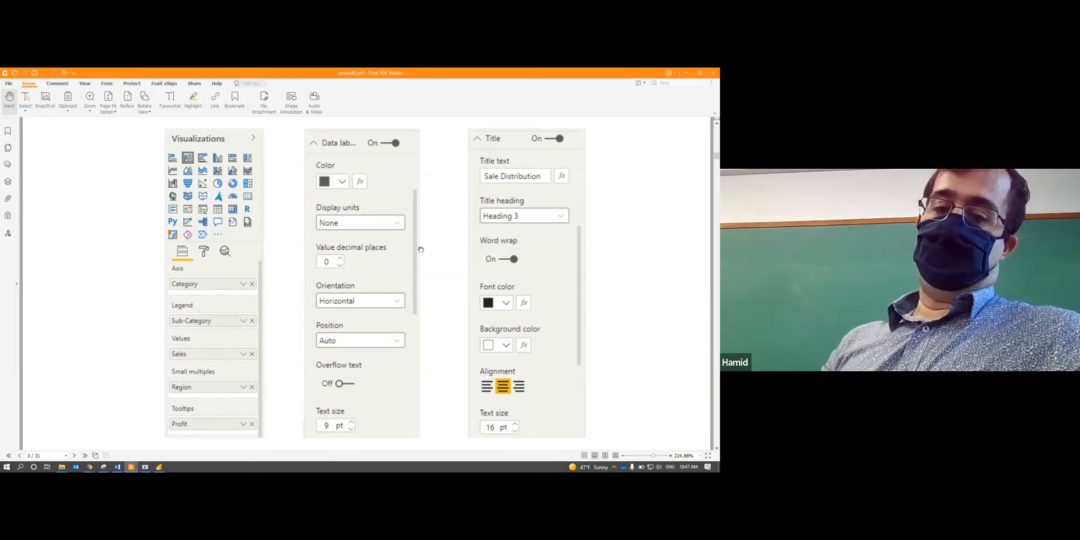
scroll(353, 306, down, 1)
scroll(355, 305, up, 1)
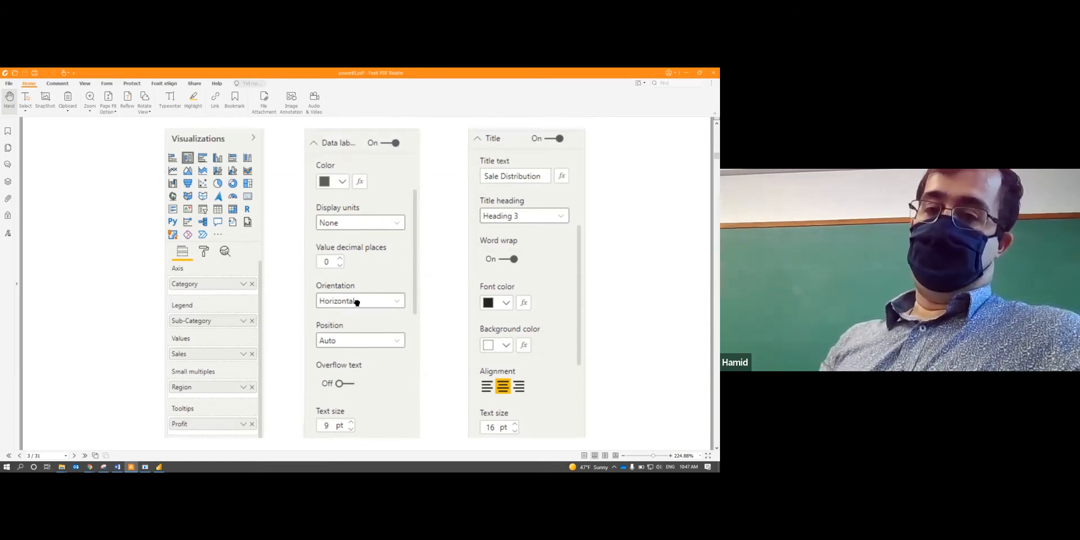
scroll(357, 303, up, 1)
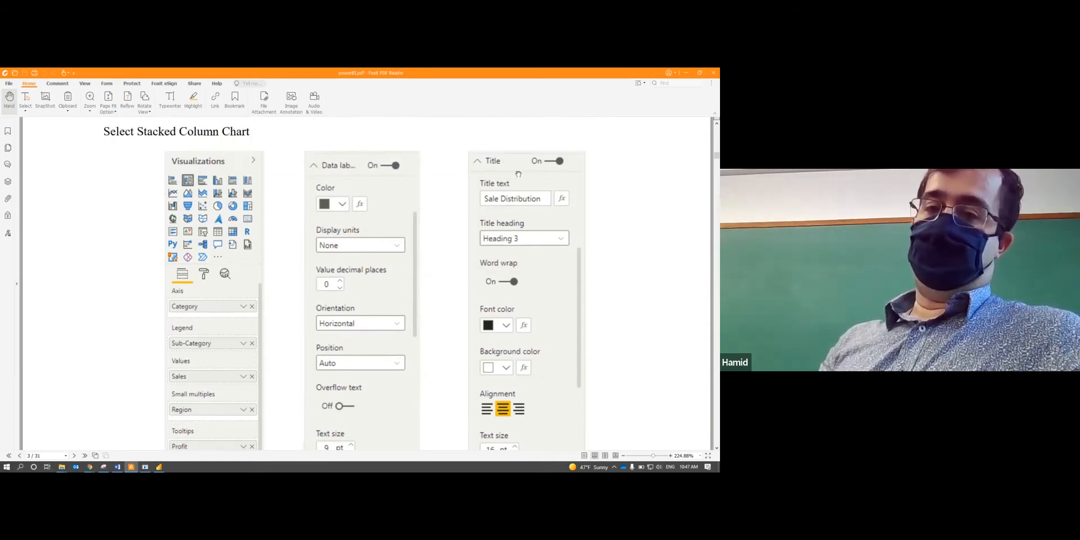
scroll(490, 194, down, 1)
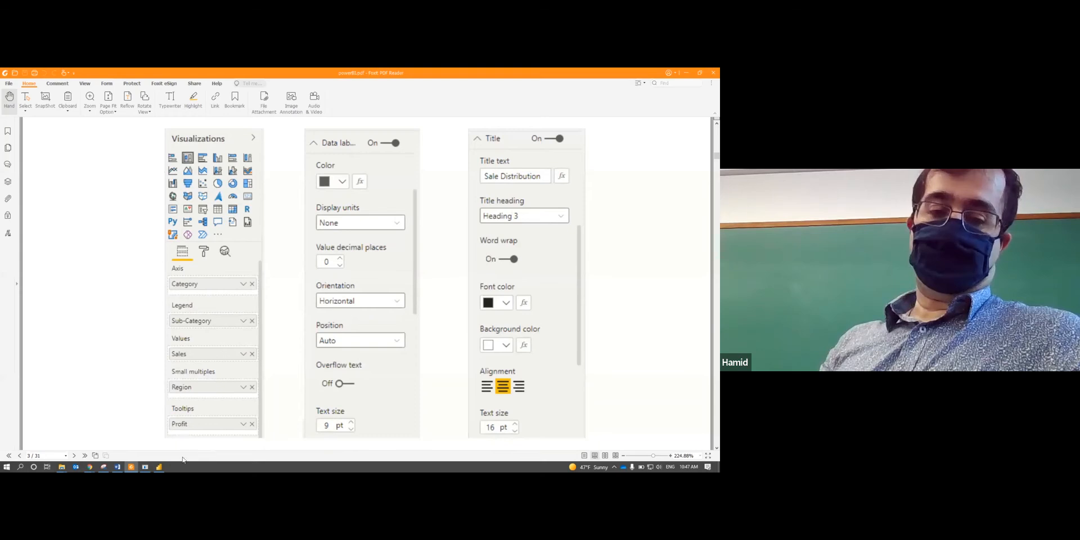
click(158, 467)
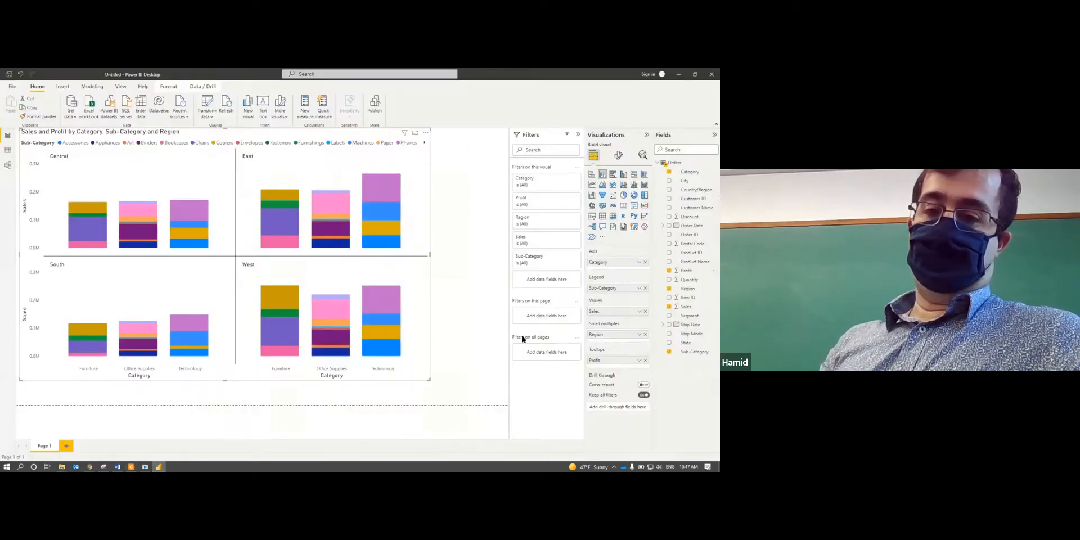
click(620, 157)
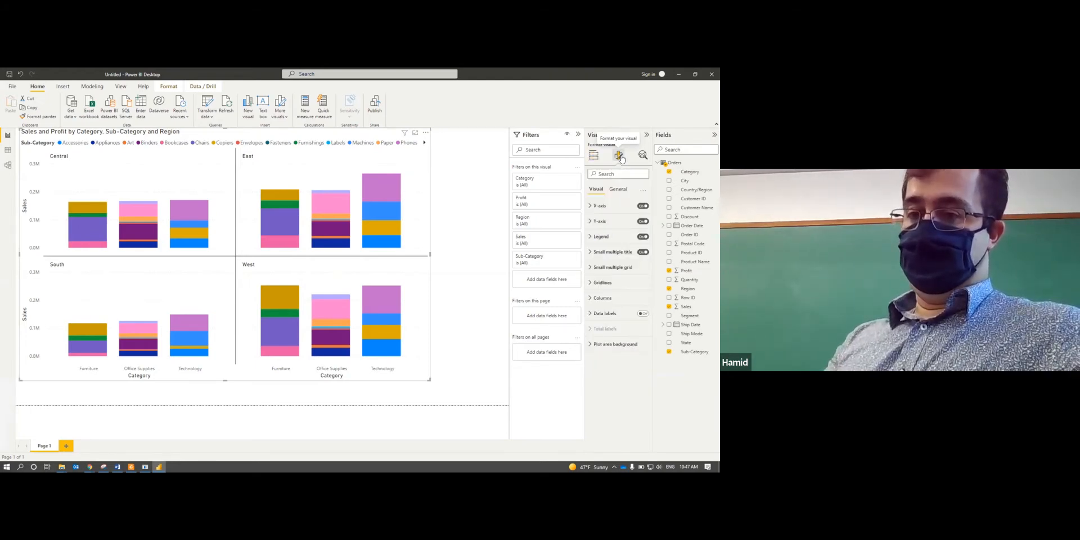
click(643, 314)
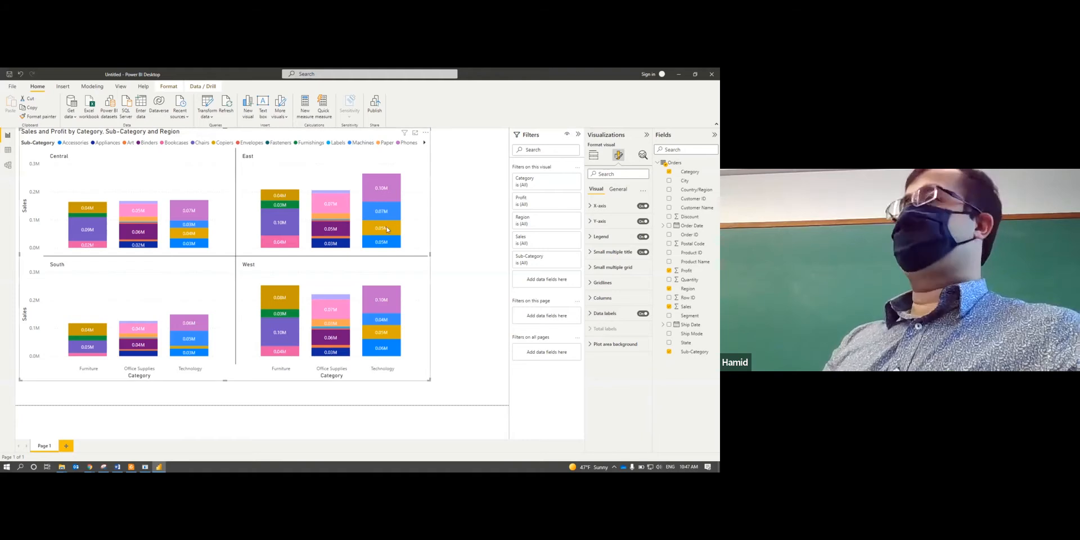
mouse_move(387, 228)
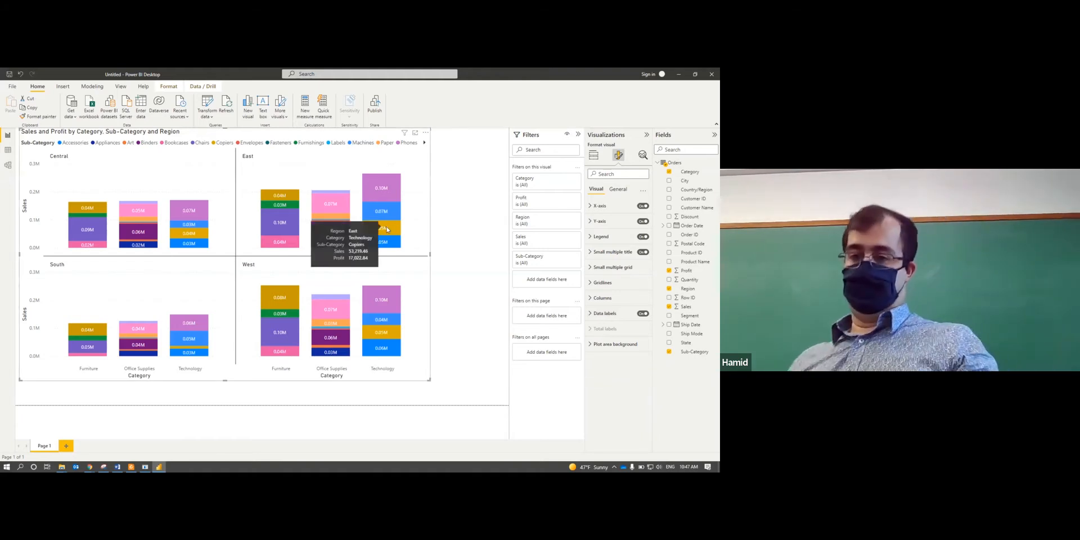
- Review the chart's data label options and compare them with the guide's data label settings in Foxit PDF Reader
click(589, 317)
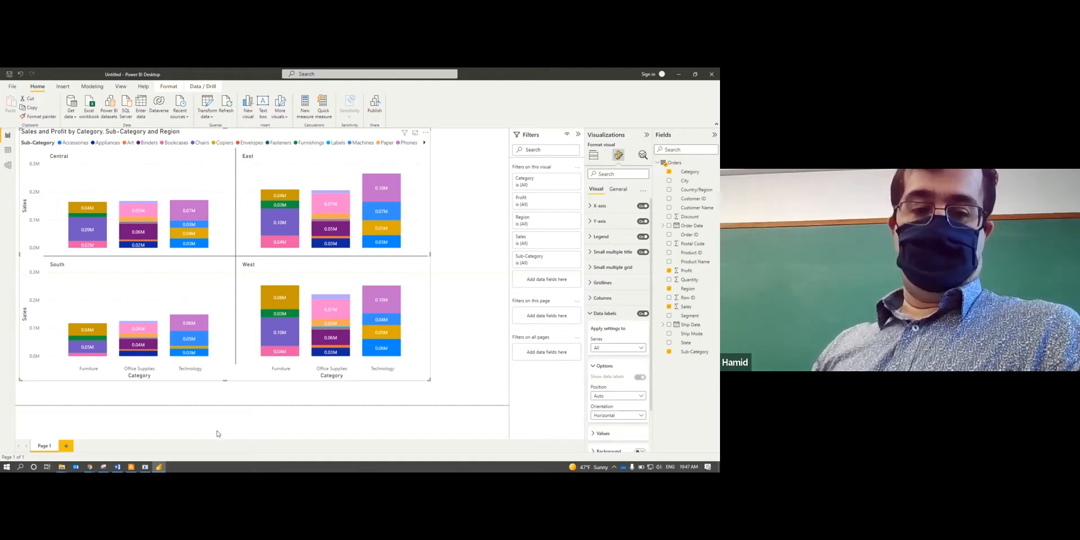
scroll(609, 308, down, 2)
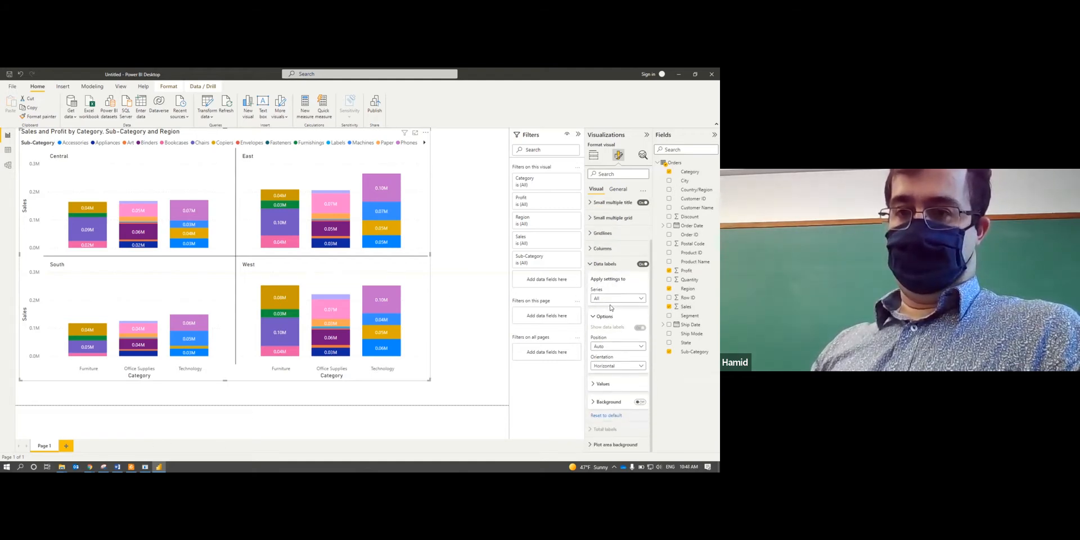
scroll(610, 309, up, 2)
scroll(610, 309, up, 1)
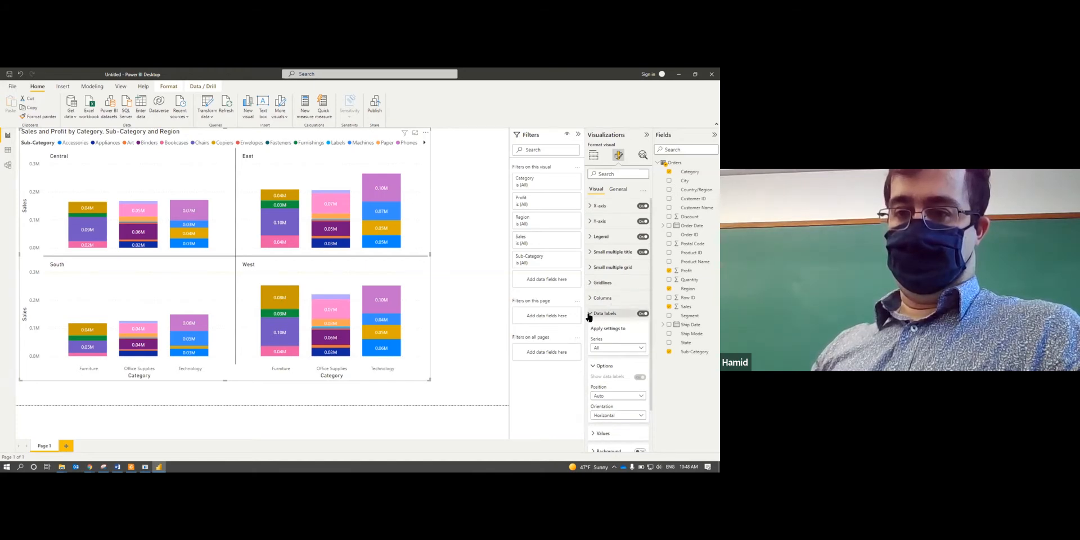
scroll(590, 315, down, 2)
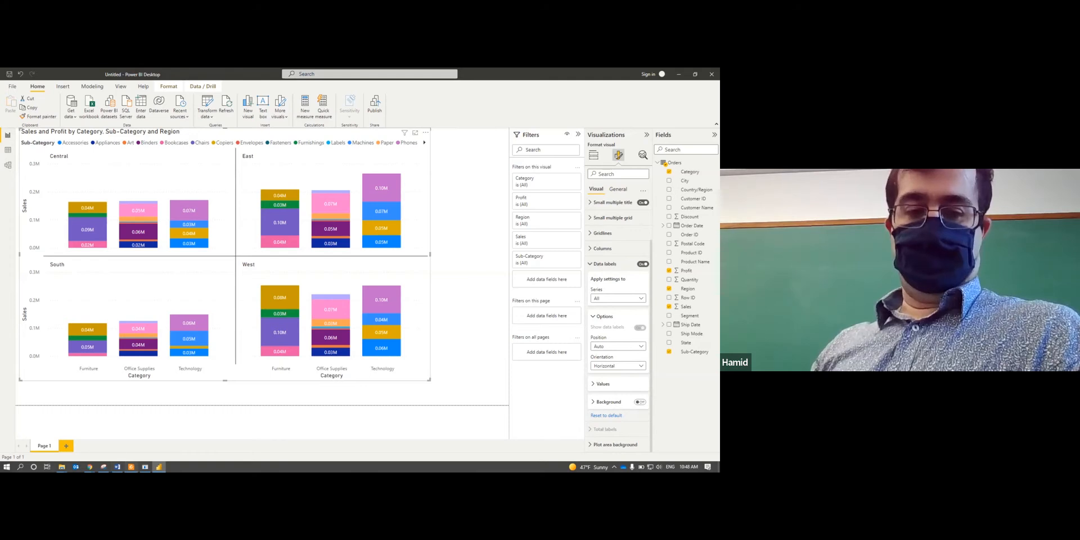
click(131, 467)
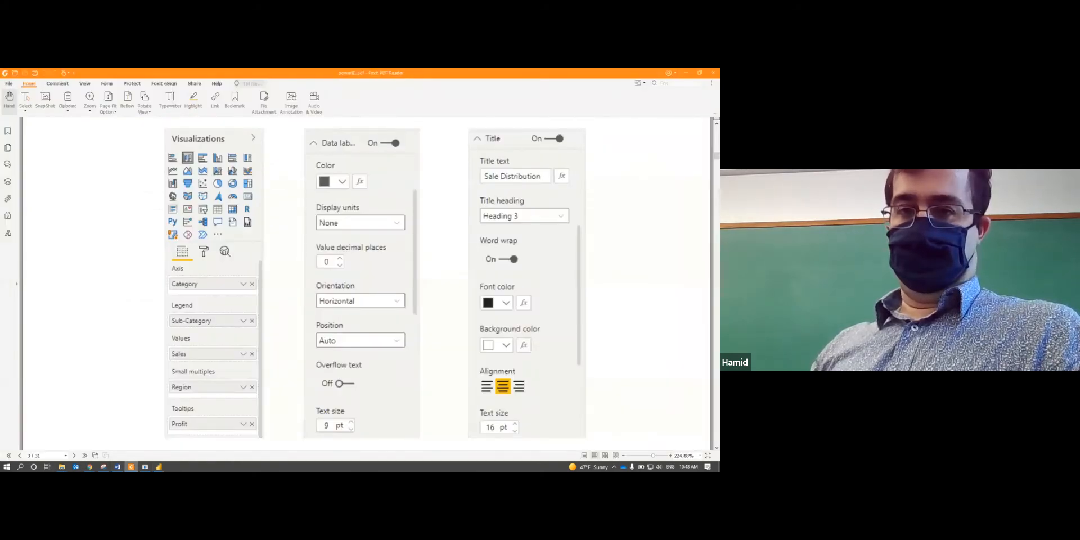
key(alt+Tab)
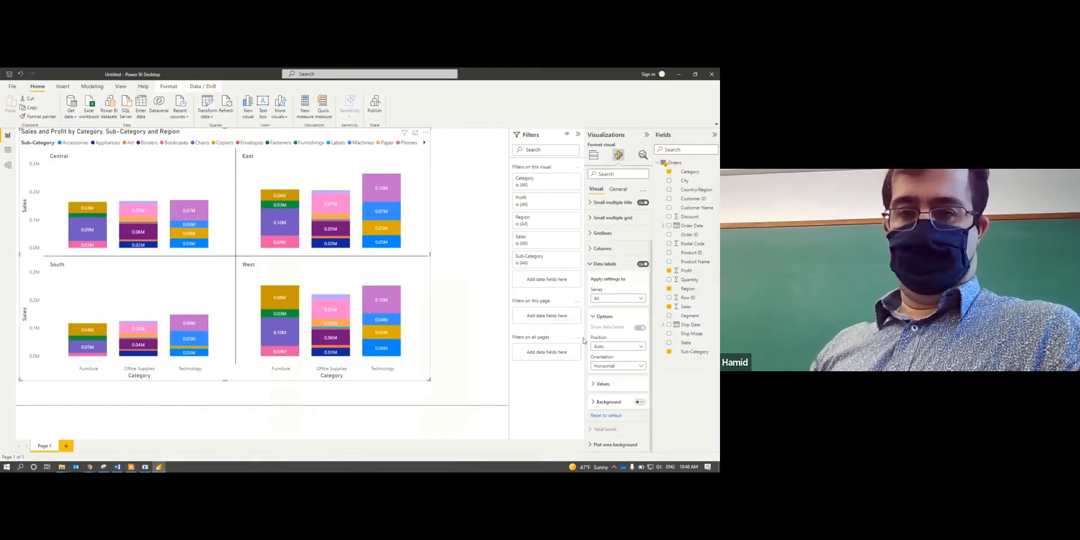
- Back in Power BI, look through the chart's analytics options and the value settings of its data labels
click(593, 264)
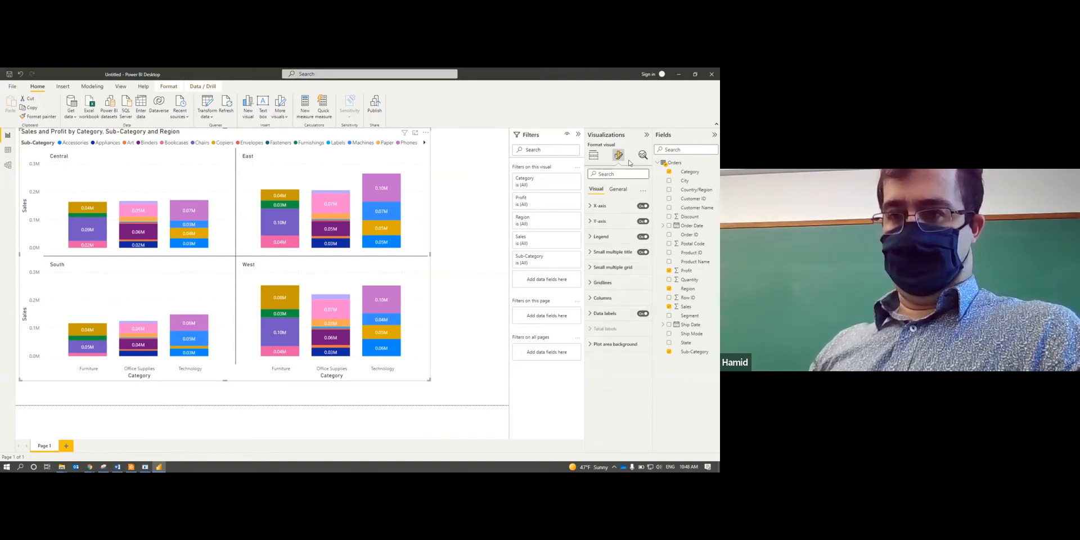
click(643, 155)
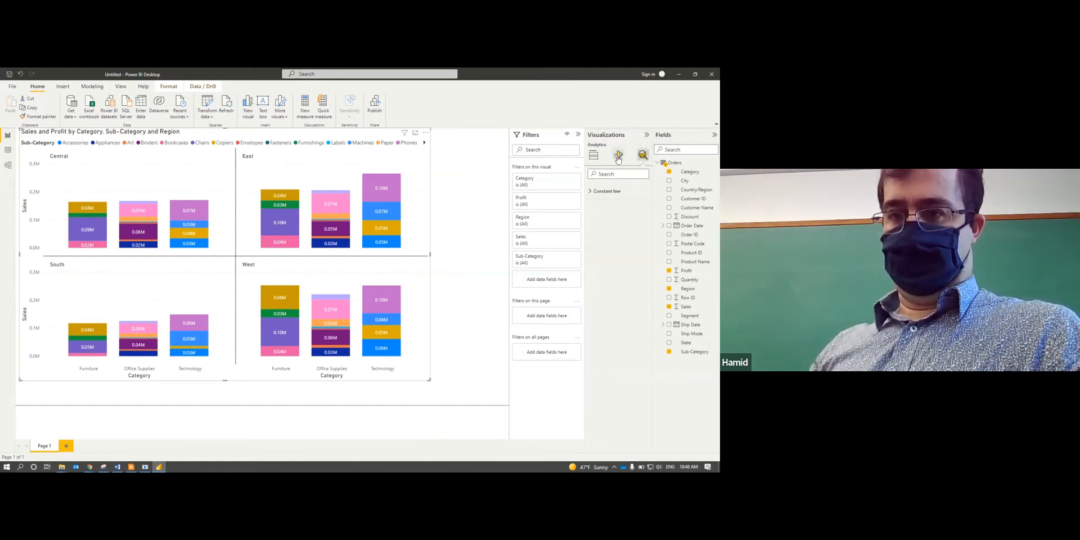
click(618, 156)
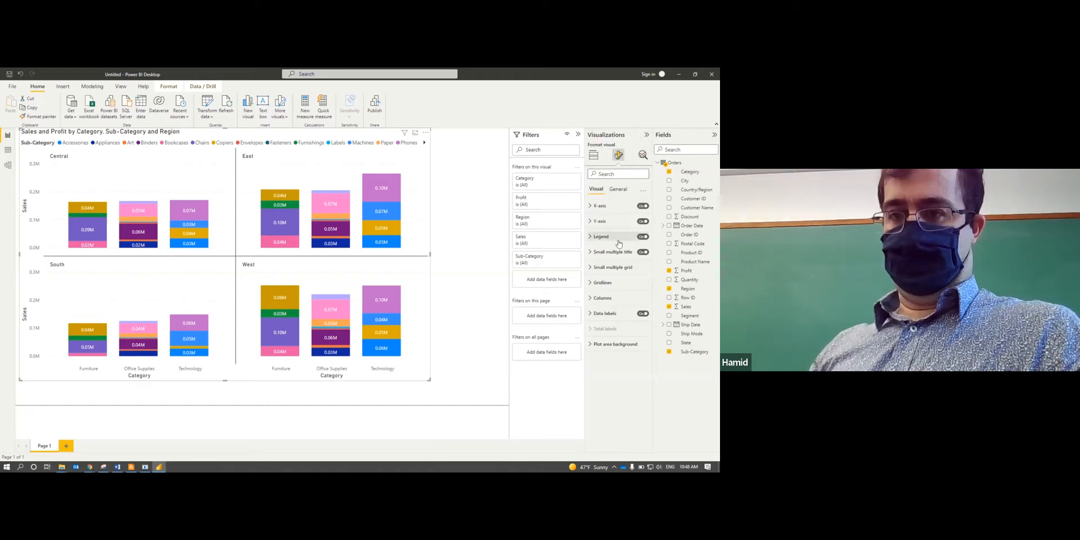
click(597, 314)
scroll(619, 356, down, 2)
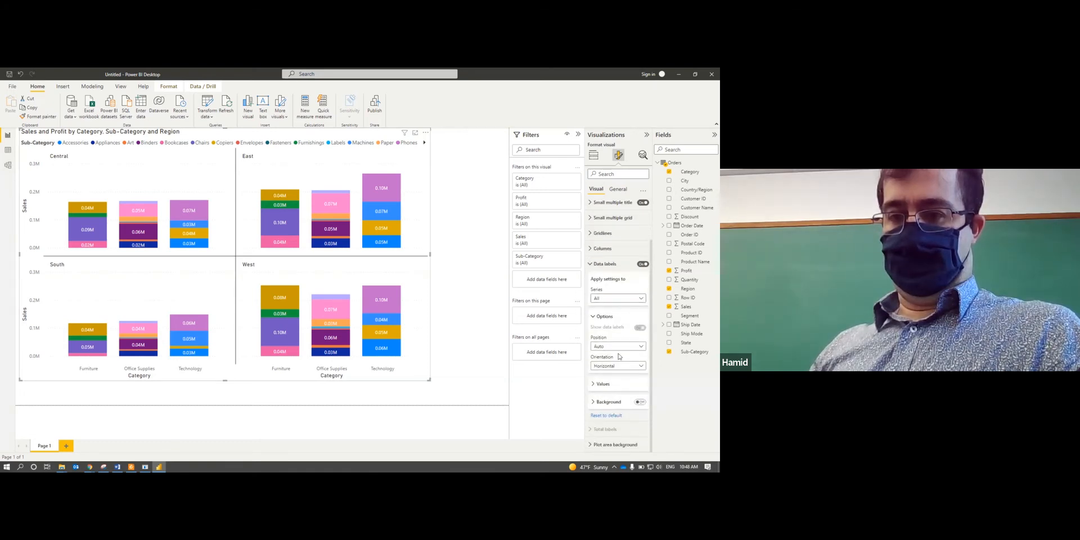
click(600, 385)
scroll(607, 341, down, 4)
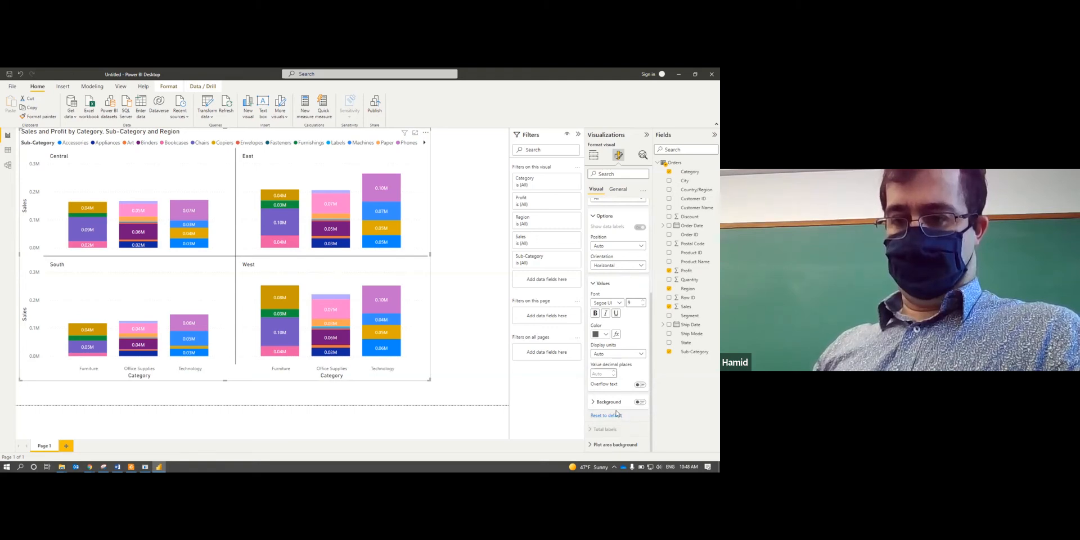
mouse_move(624, 428)
scroll(619, 394, up, 5)
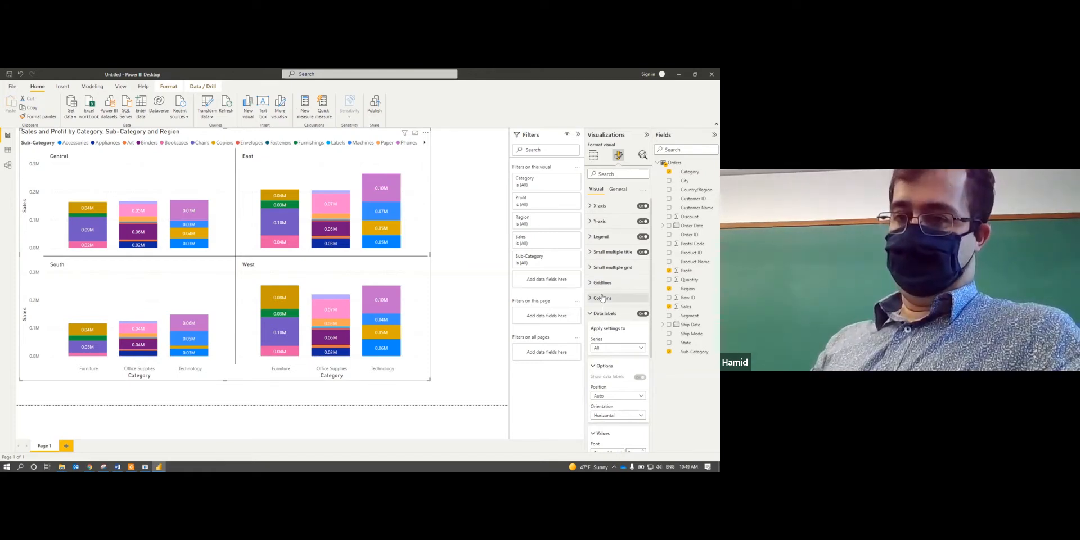
- Open the chart's title settings and read the title requirements in the PDF guide in Foxit PDF Reader
click(617, 189)
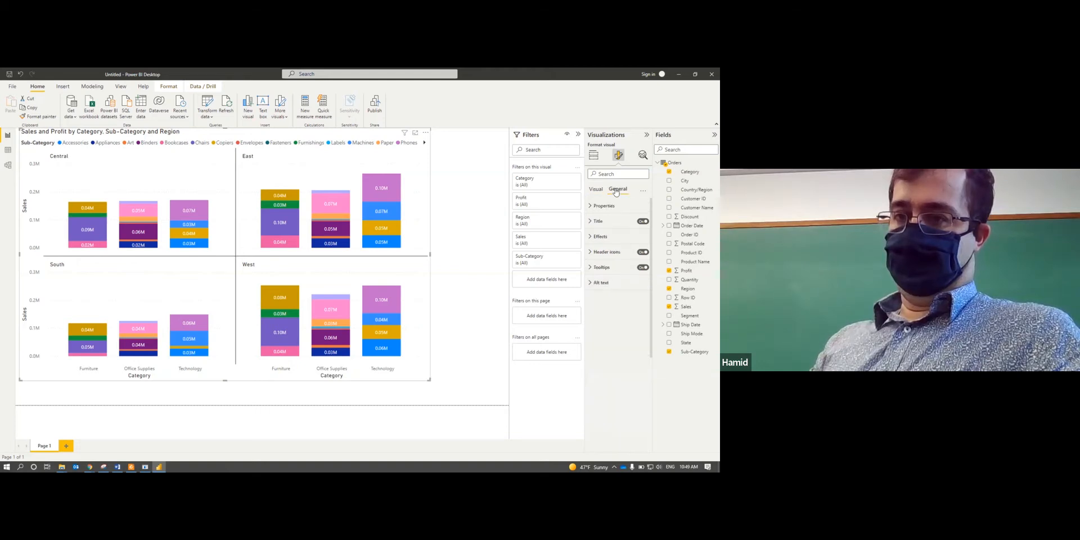
click(589, 223)
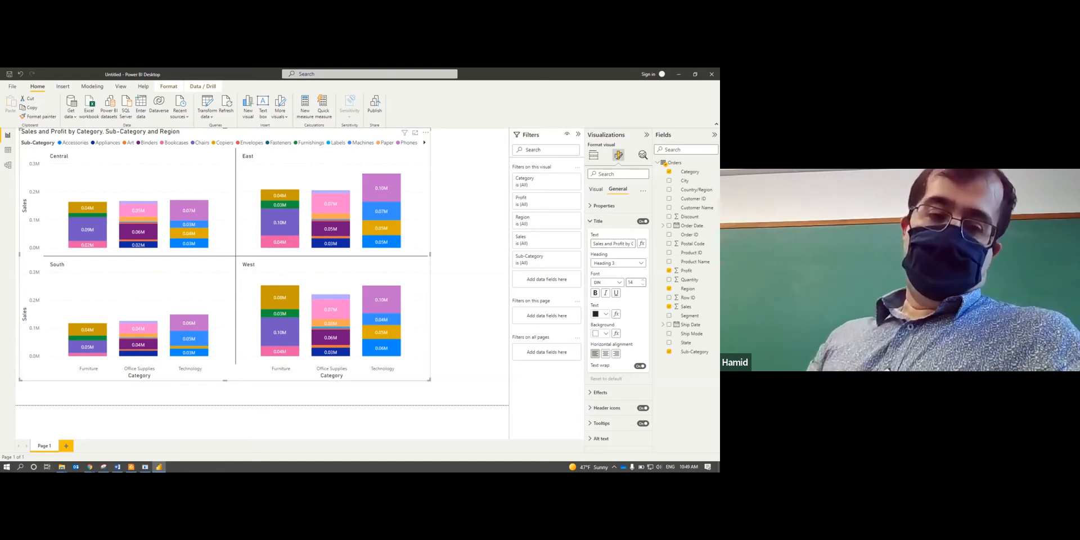
click(131, 467)
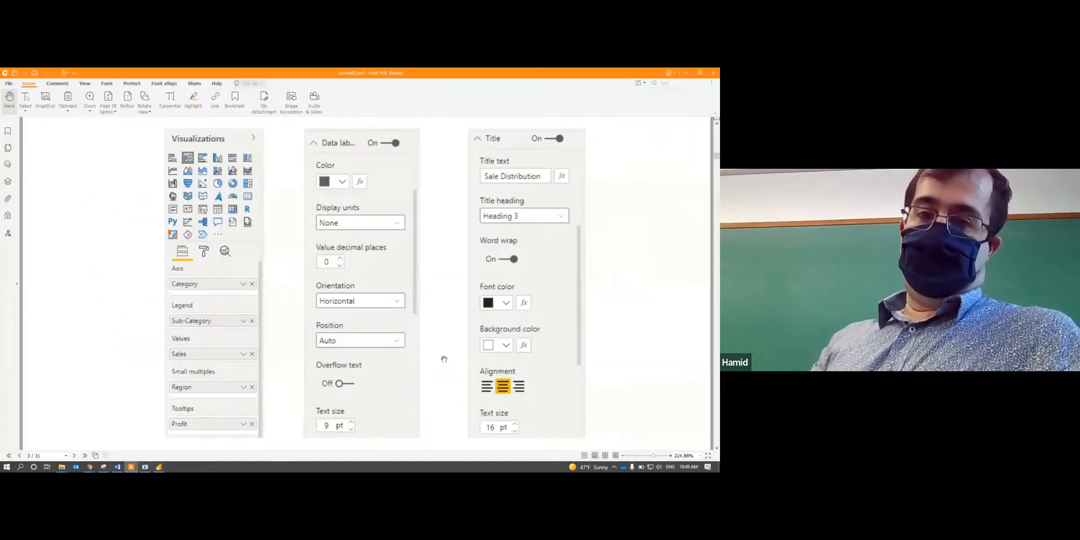
scroll(444, 359, up, 6)
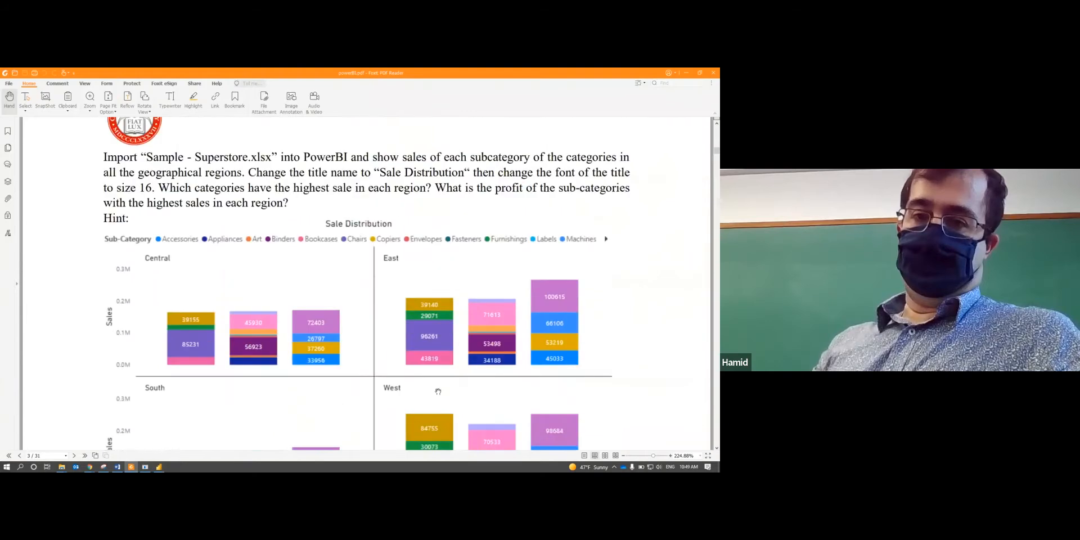
scroll(438, 391, up, 5)
scroll(453, 338, down, 3)
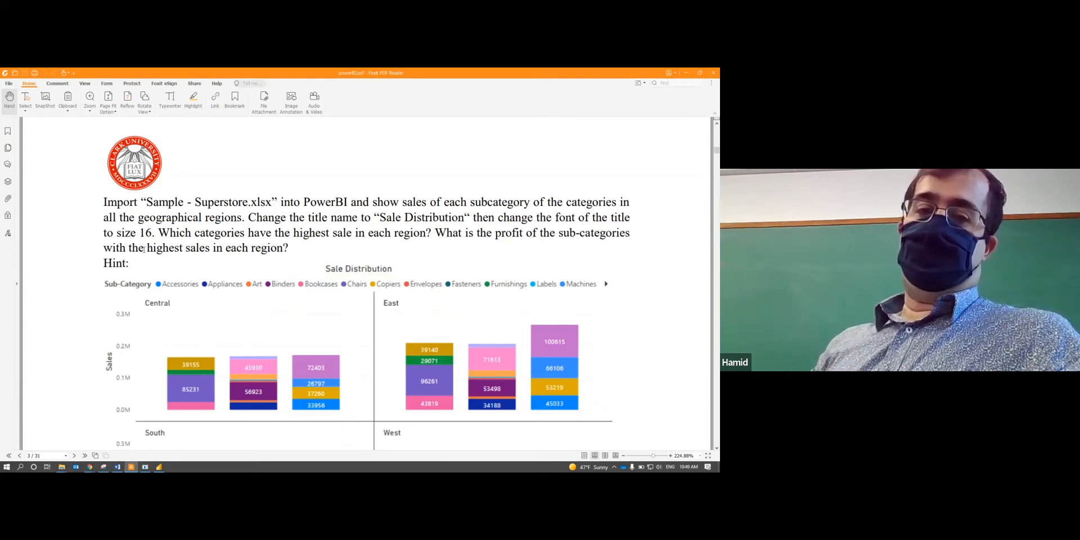
click(159, 467)
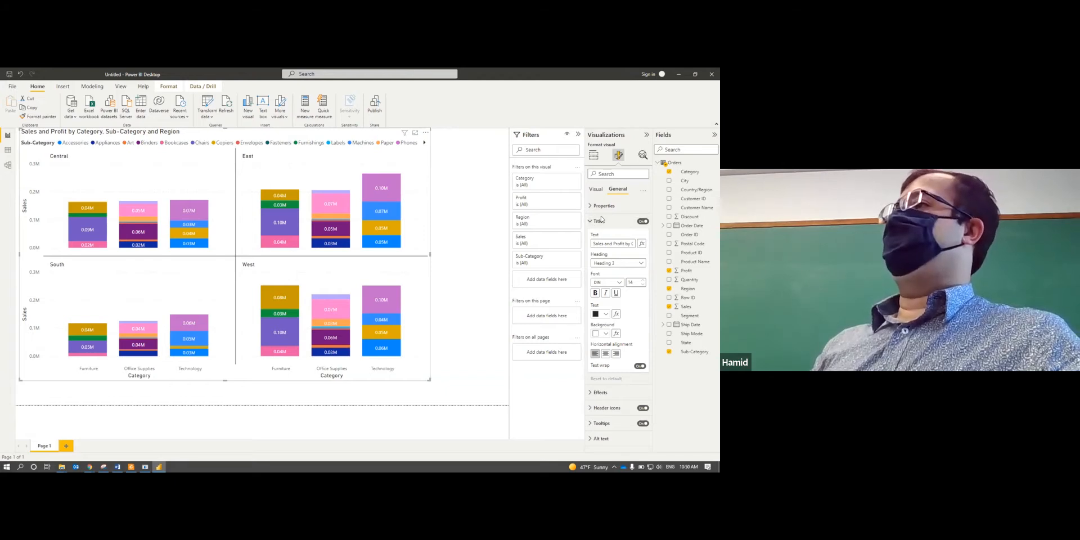
- Change the chart title in Power BI to "Sales Distribution", center it and set its font size to 16
triple_click(608, 244)
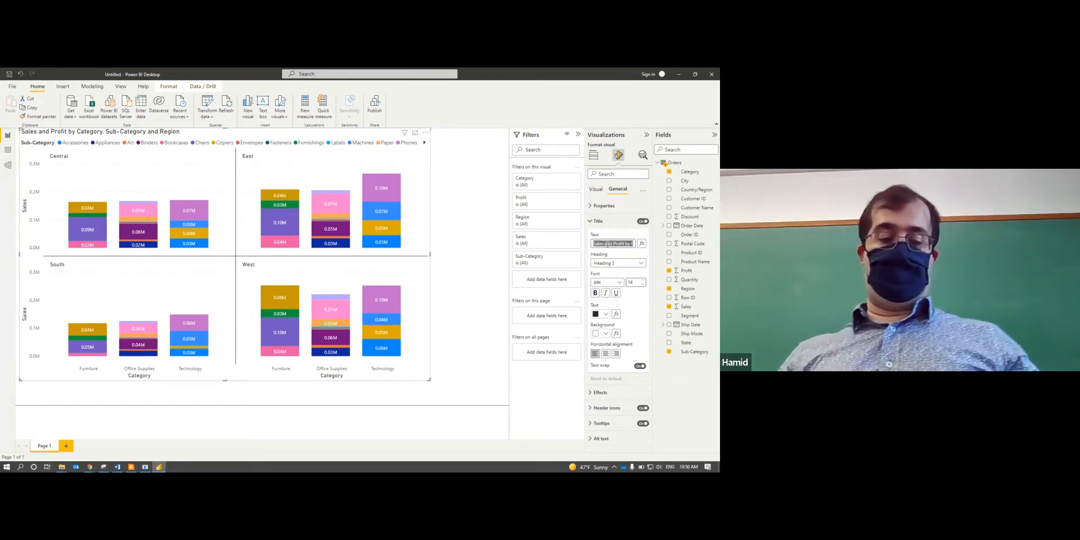
text(Sales Distribut)
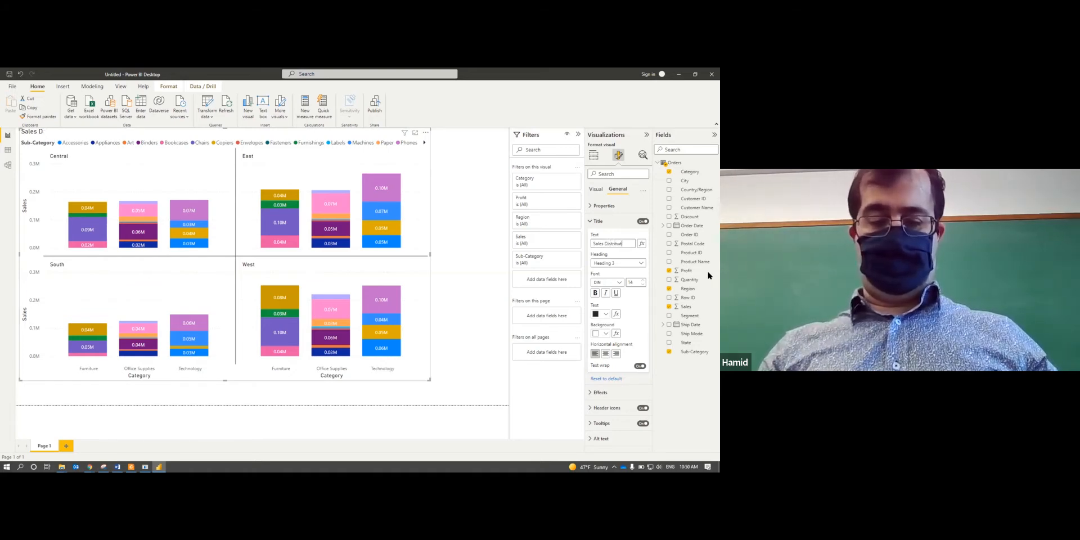
text(ion)
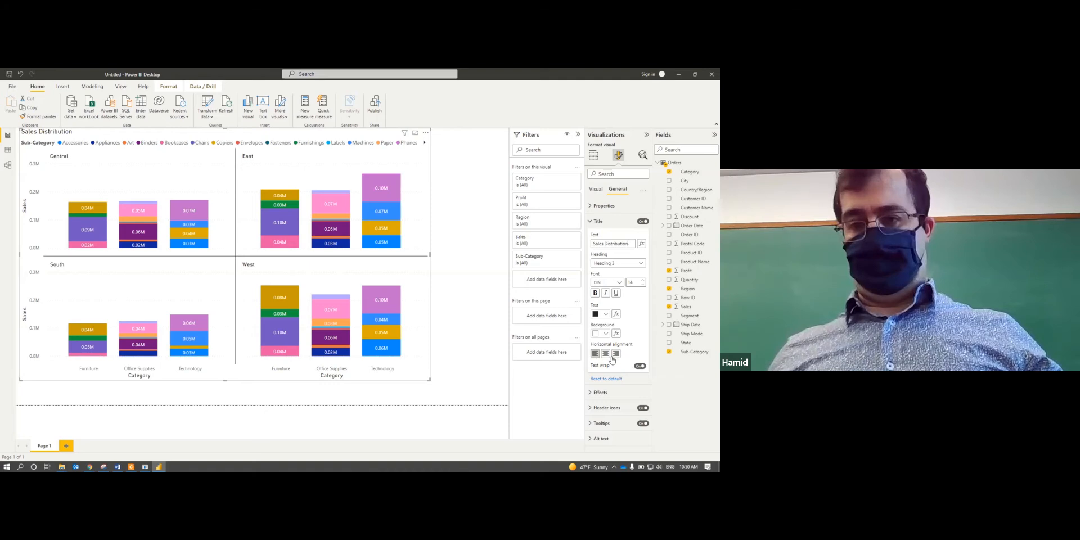
click(606, 356)
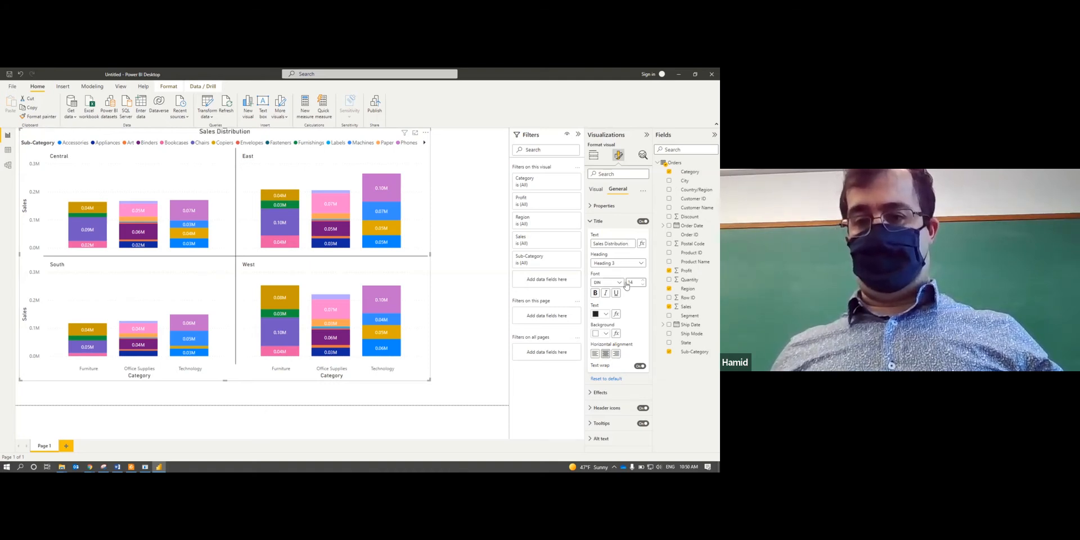
click(645, 281)
click(645, 280)
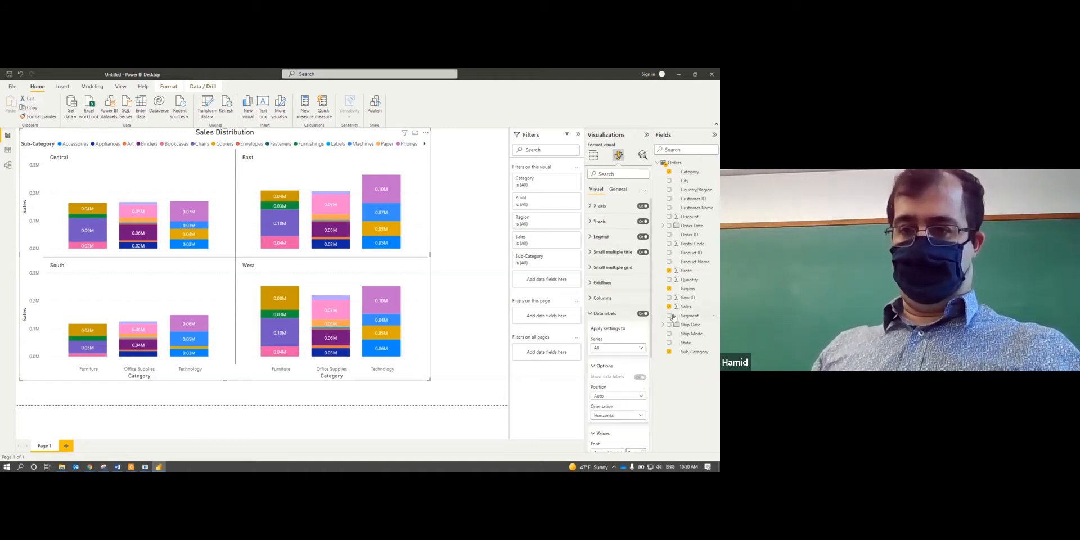
- Set the data labels' display units to None with 0 decimal places for all series
scroll(623, 331, down, 2)
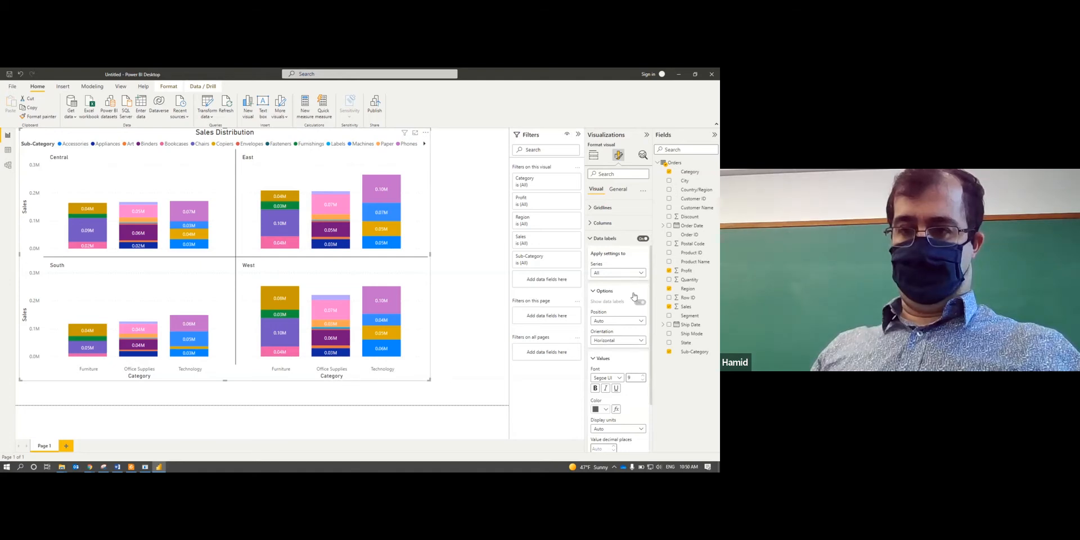
click(642, 273)
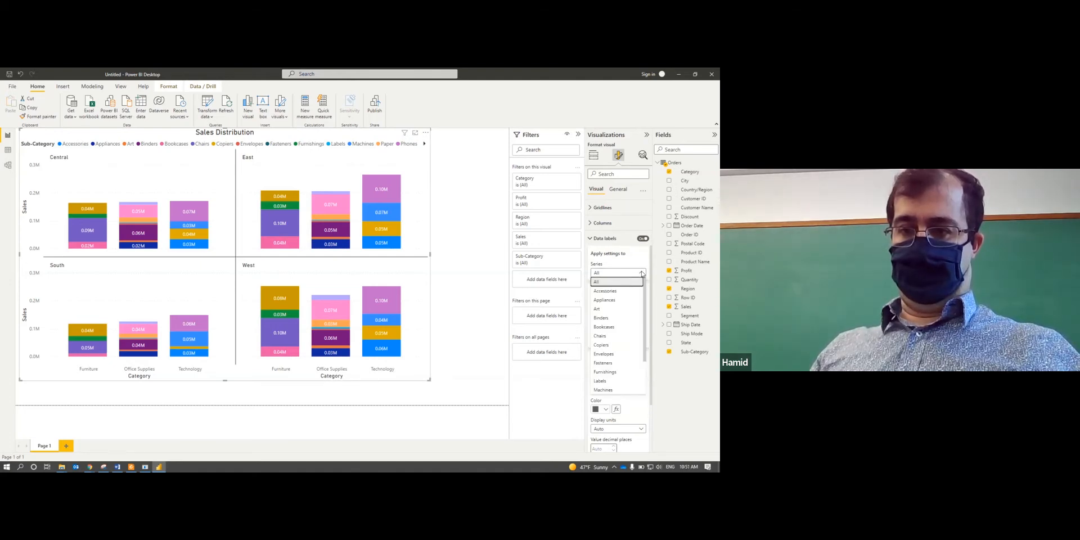
click(643, 273)
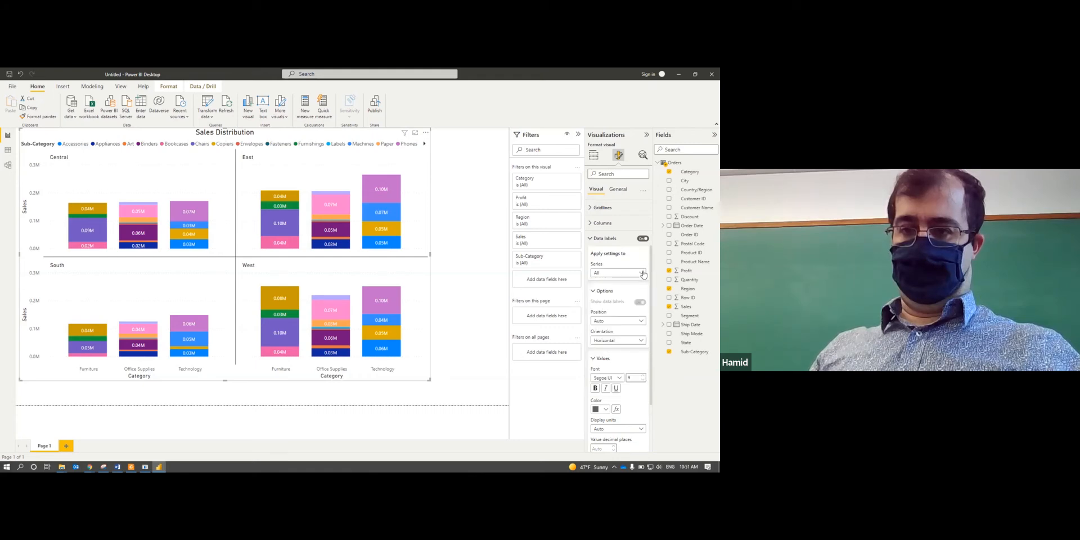
click(642, 322)
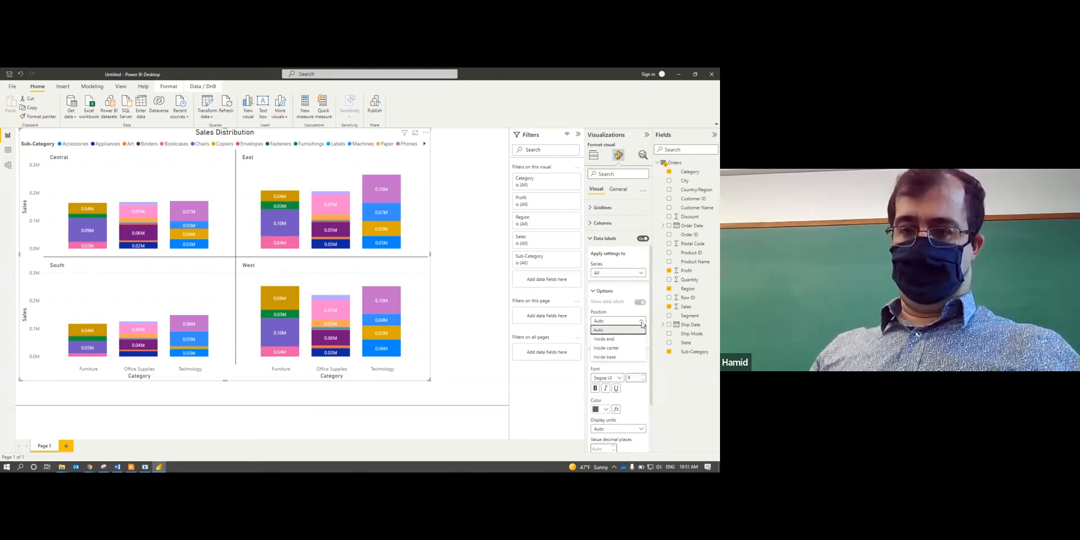
click(642, 322)
scroll(642, 322, down, 2)
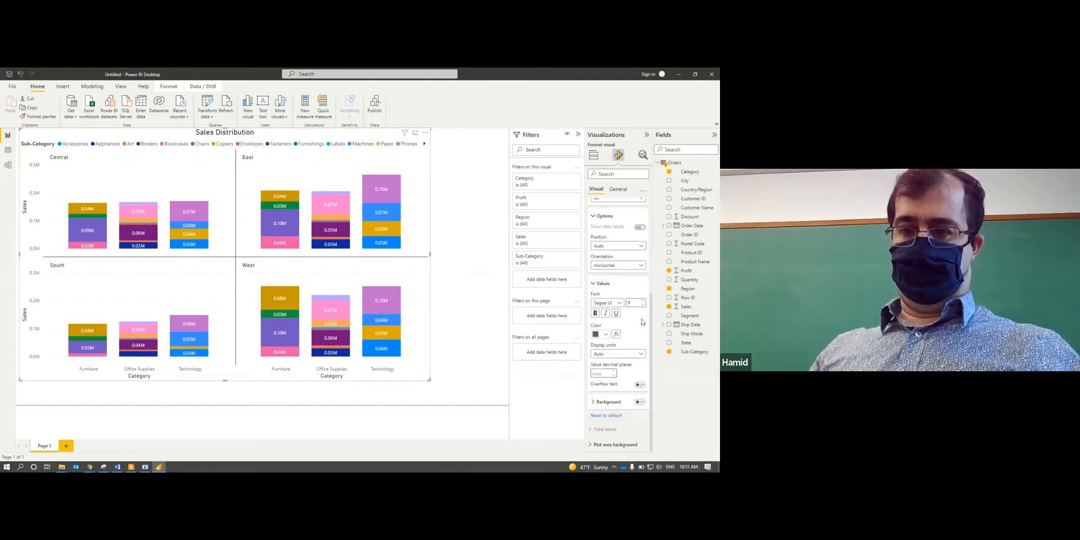
click(641, 354)
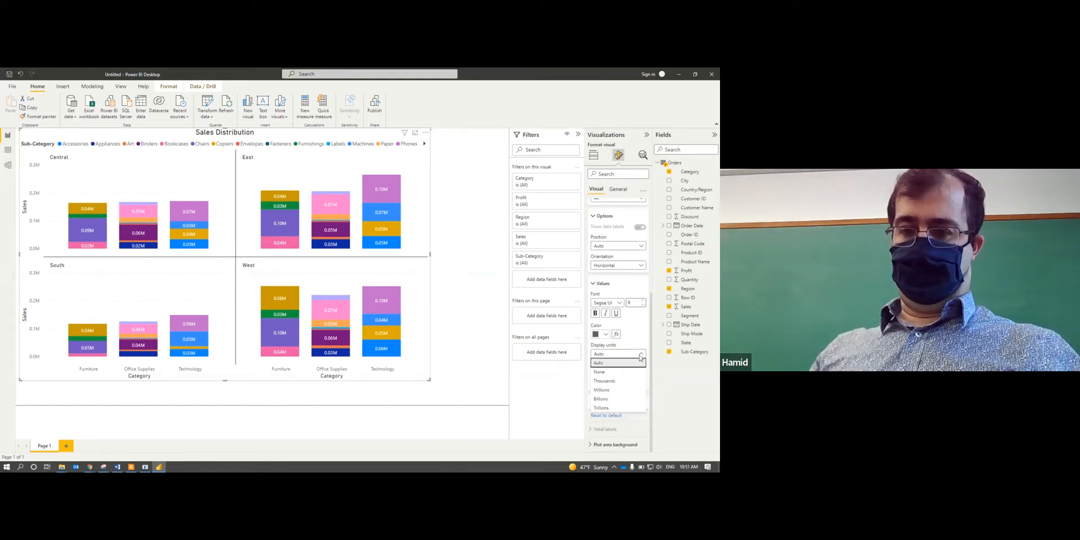
click(539, 379)
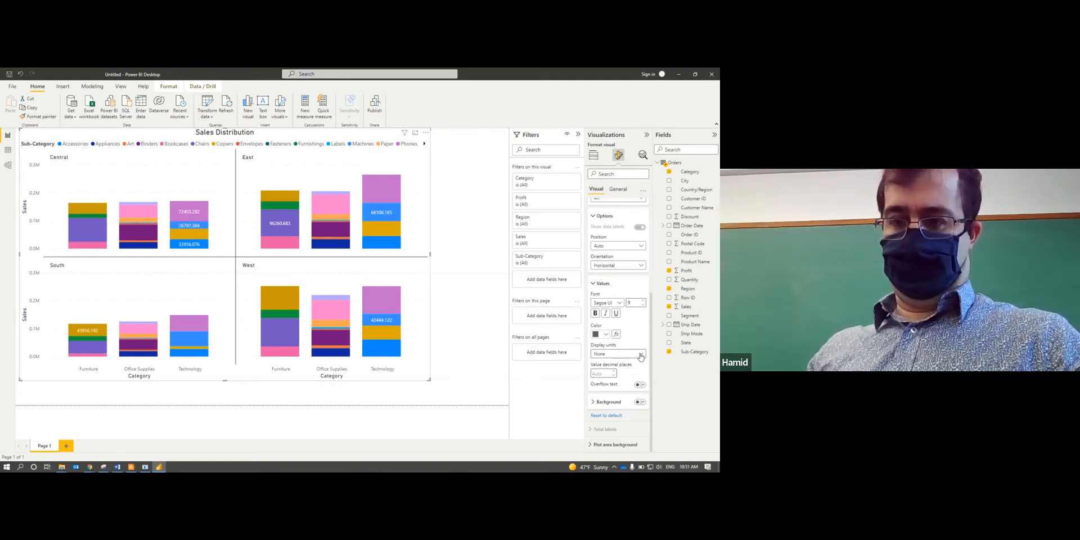
click(614, 375)
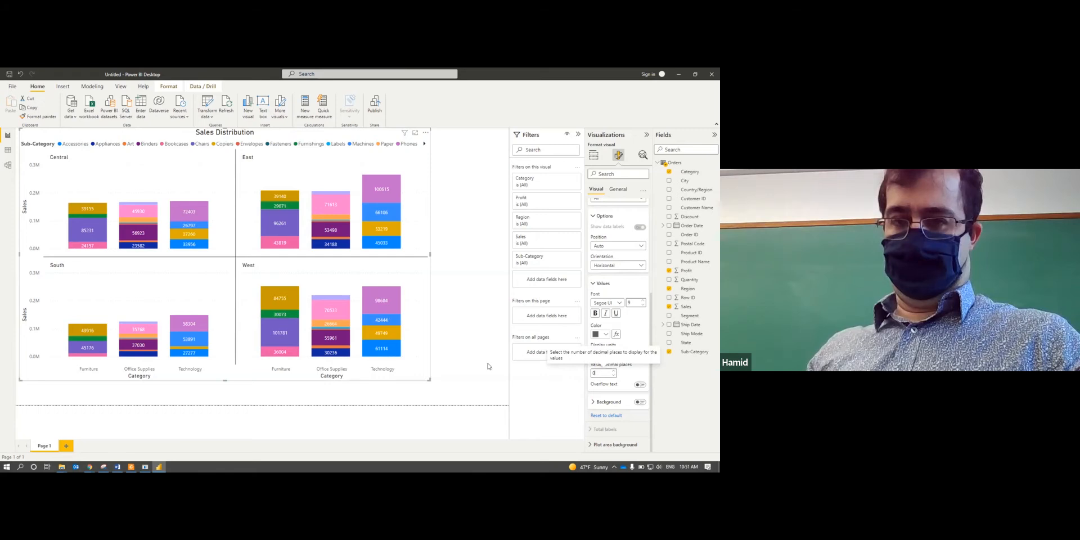
- Review the value settings of the Sales Distribution chart's data labels and check the tooltip of the East region's Technology column
click(469, 374)
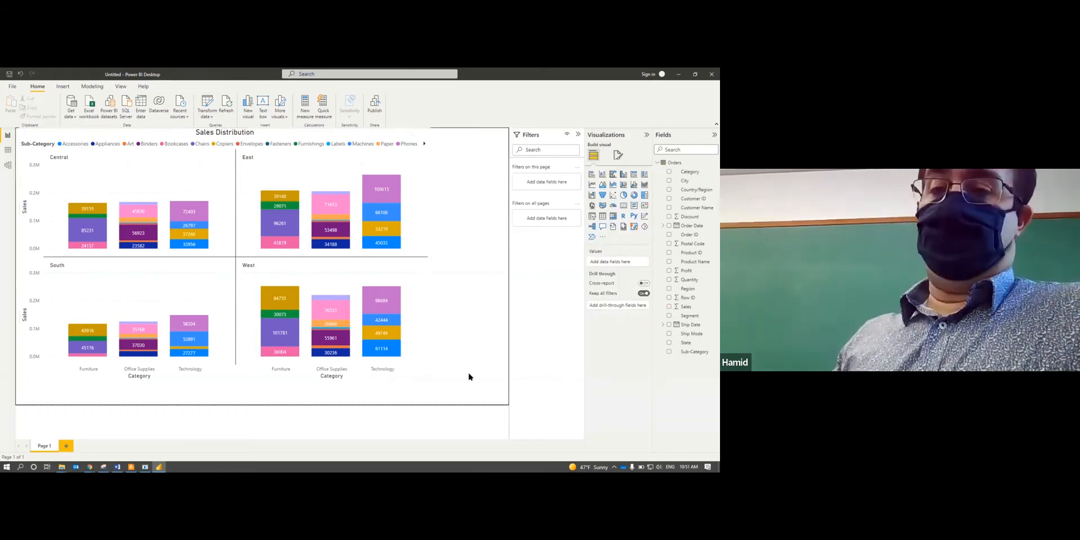
click(416, 216)
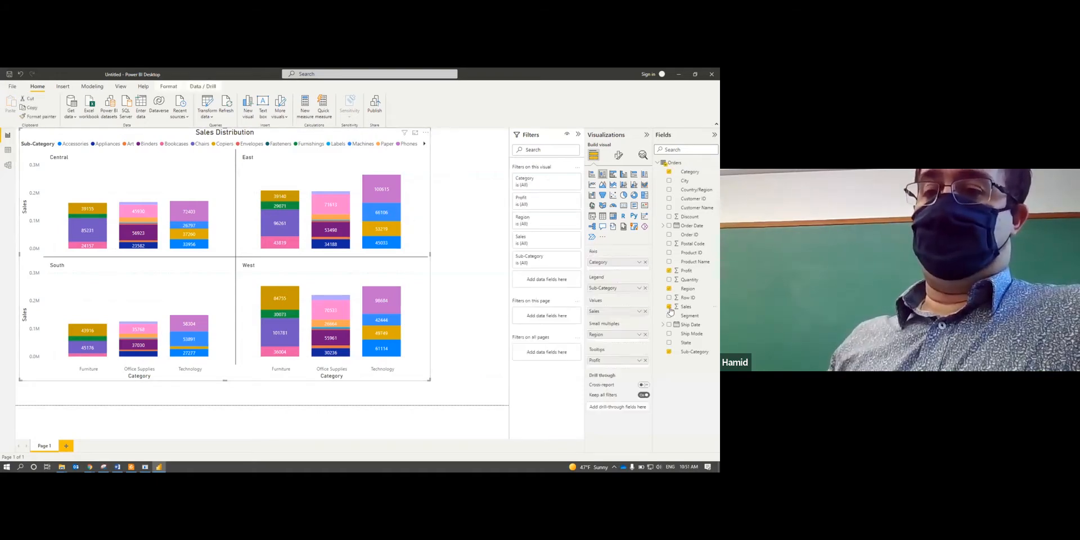
click(617, 157)
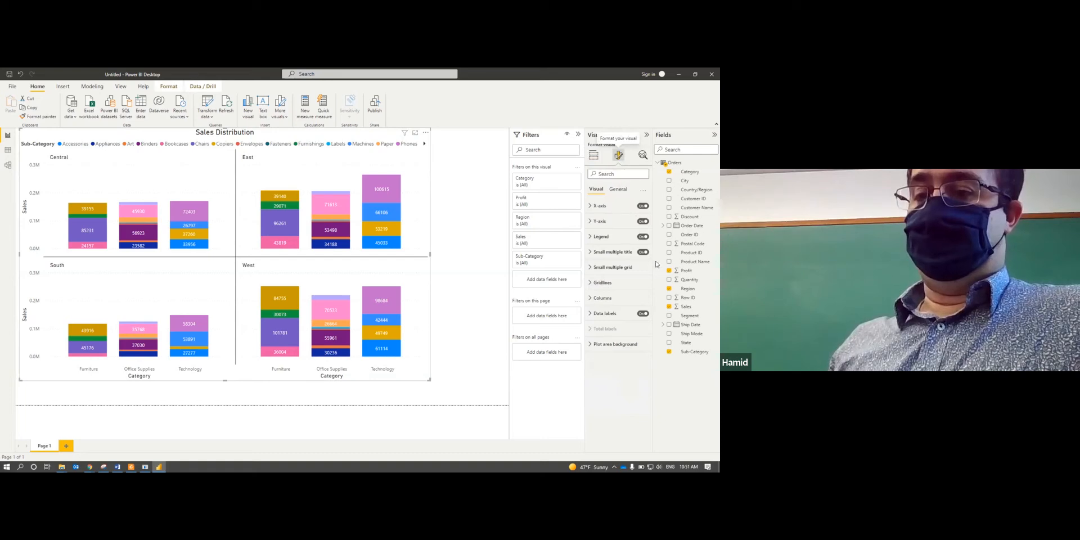
click(593, 318)
scroll(591, 365, down, 2)
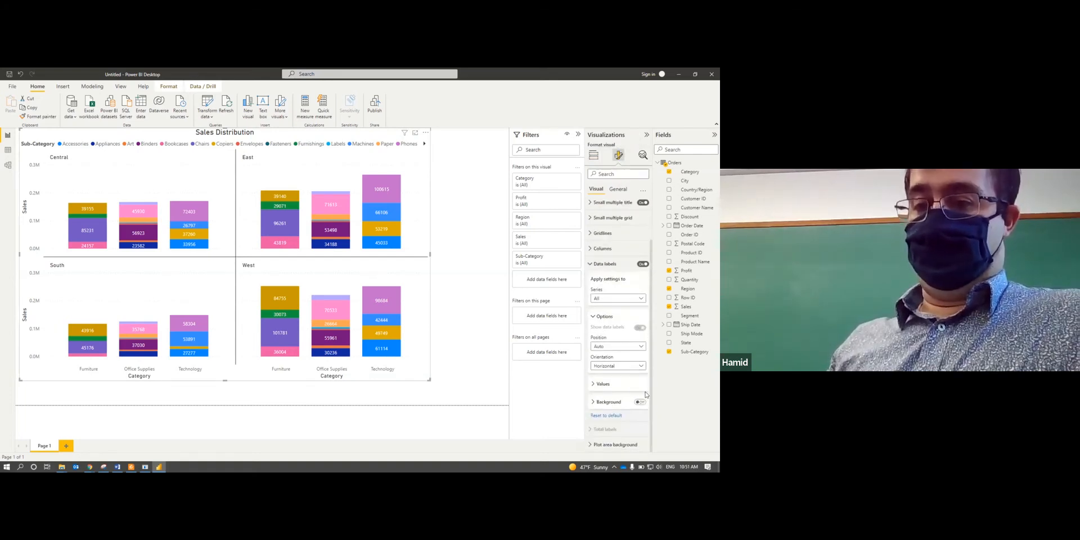
click(593, 384)
scroll(593, 385, down, 4)
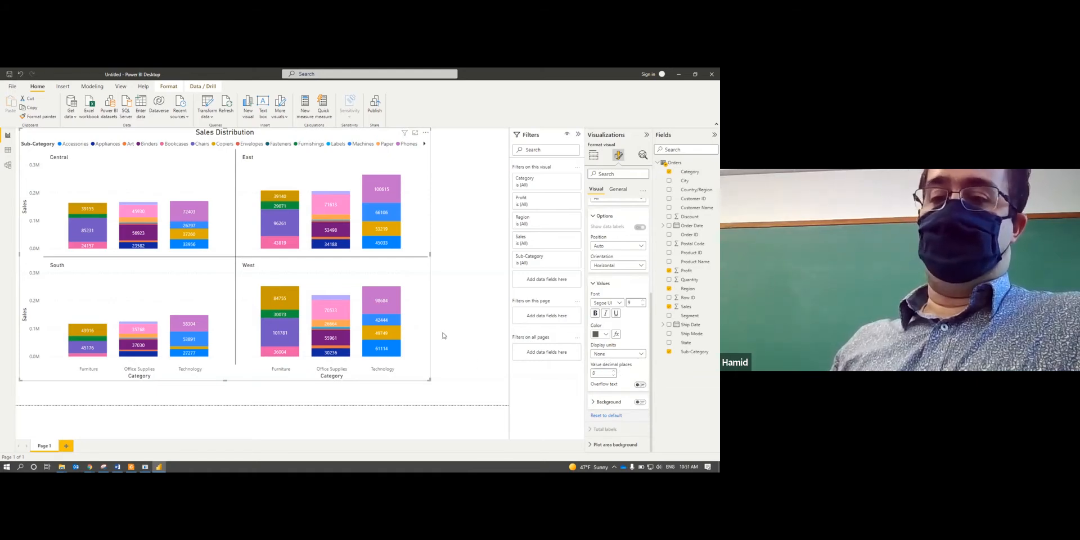
mouse_move(382, 251)
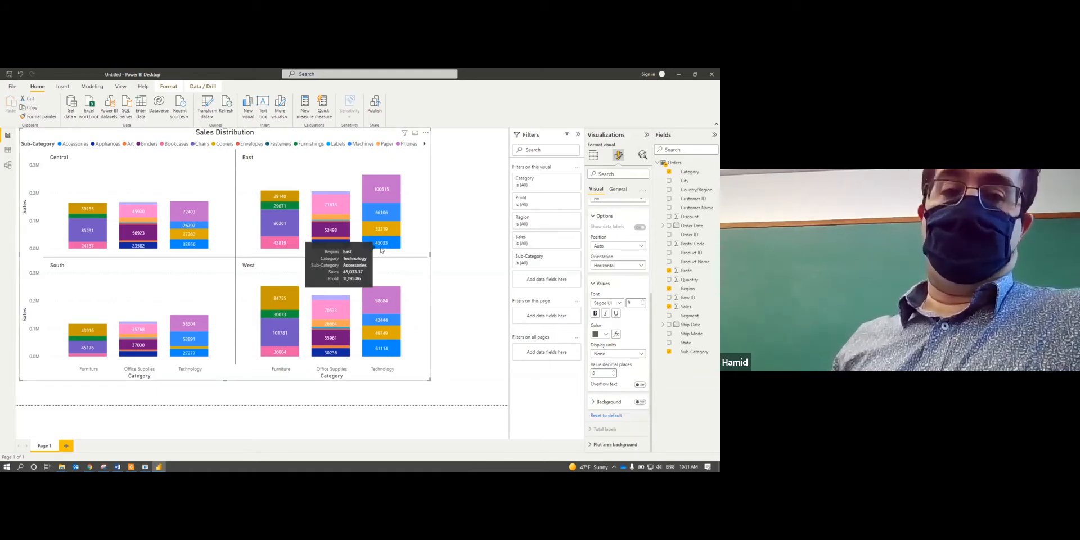
click(472, 314)
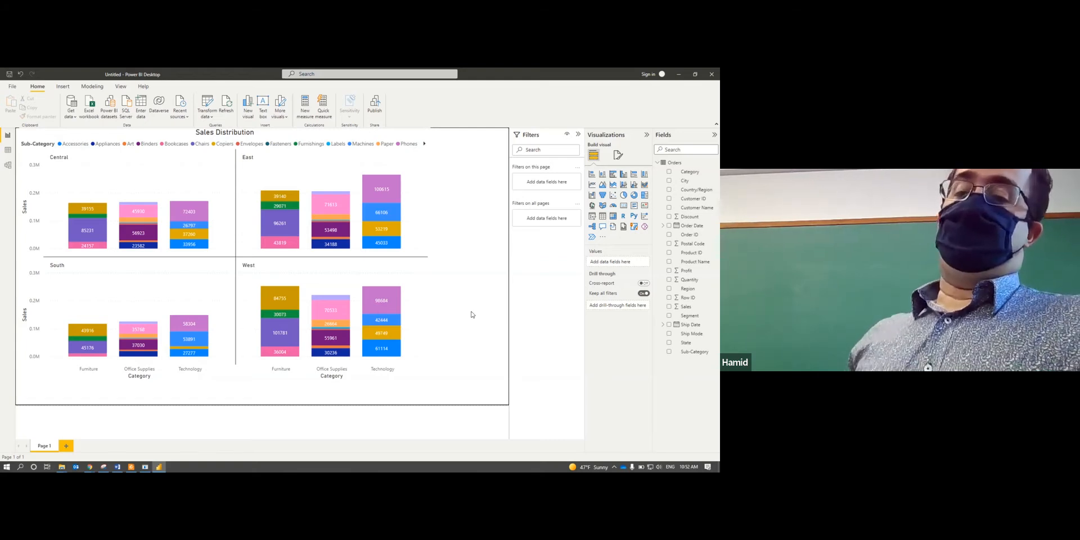
- Examine the segments of the East region's Technology column and the South region's Furniture column in the stacked chart
click(415, 216)
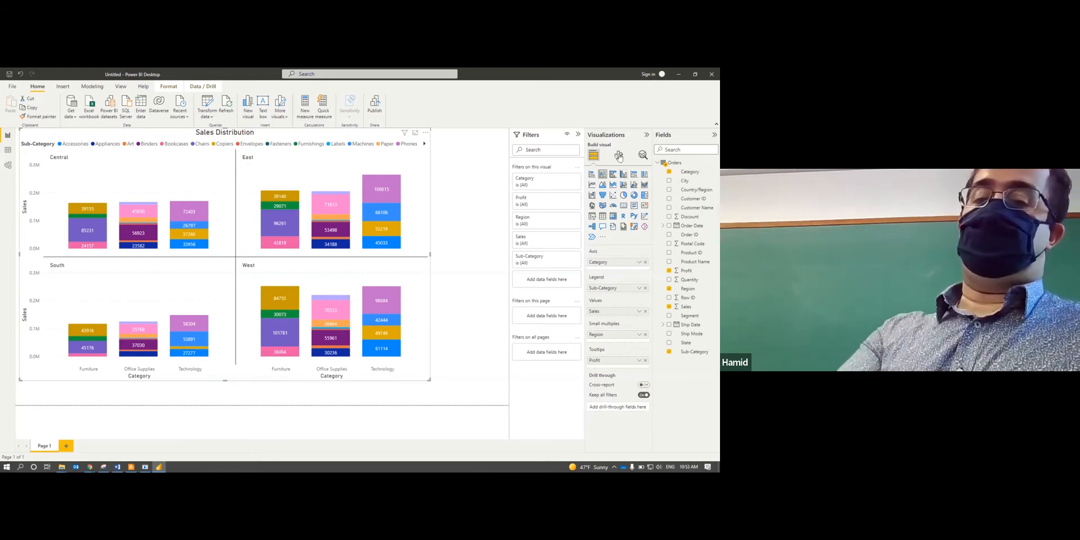
mouse_move(392, 184)
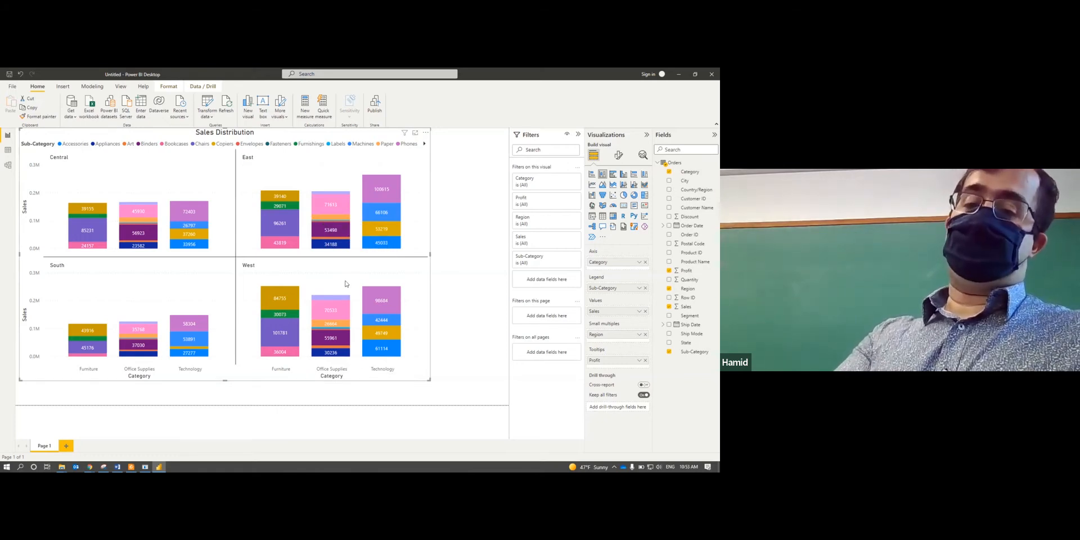
mouse_move(372, 215)
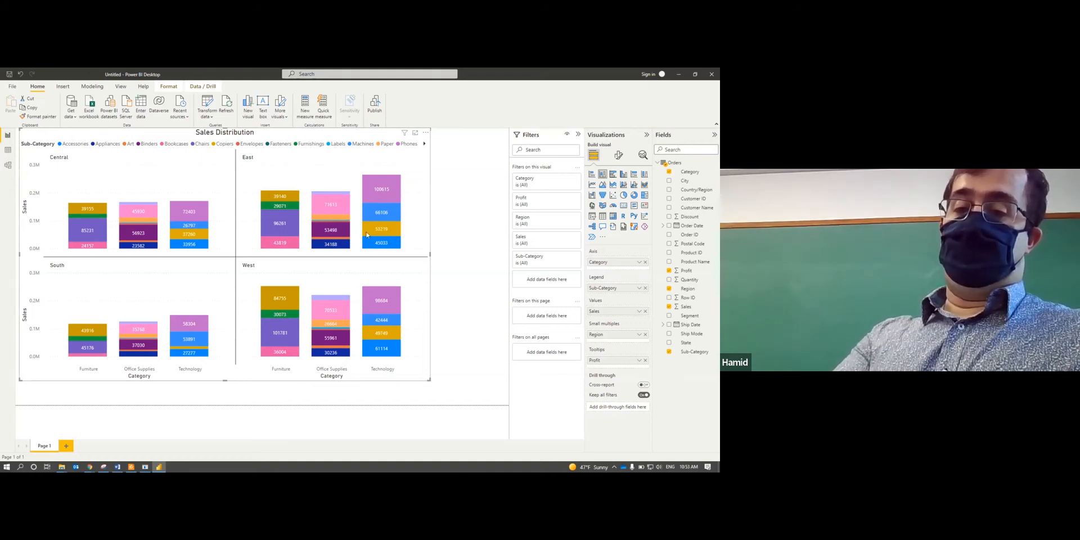
mouse_move(375, 246)
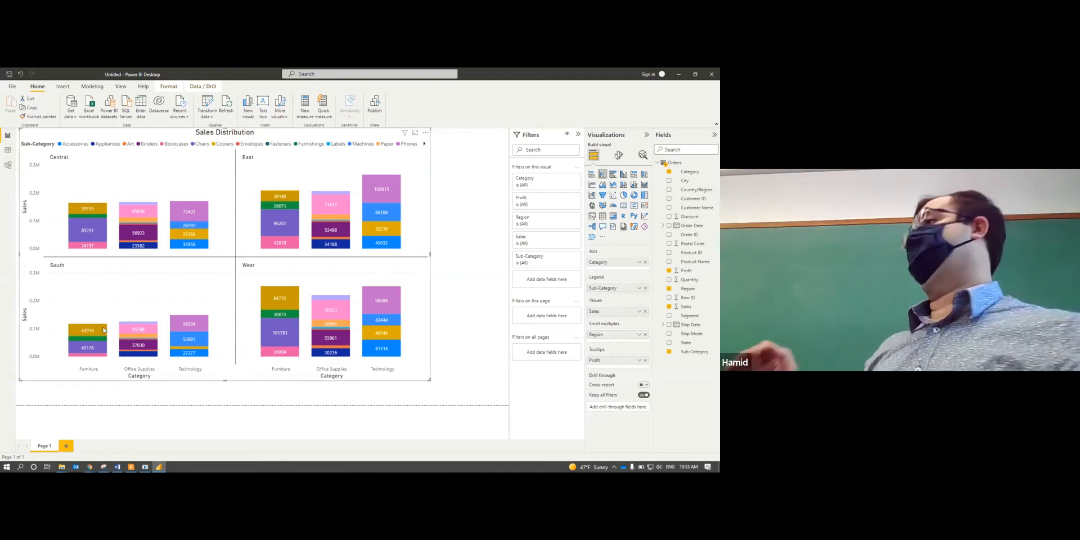
mouse_move(103, 330)
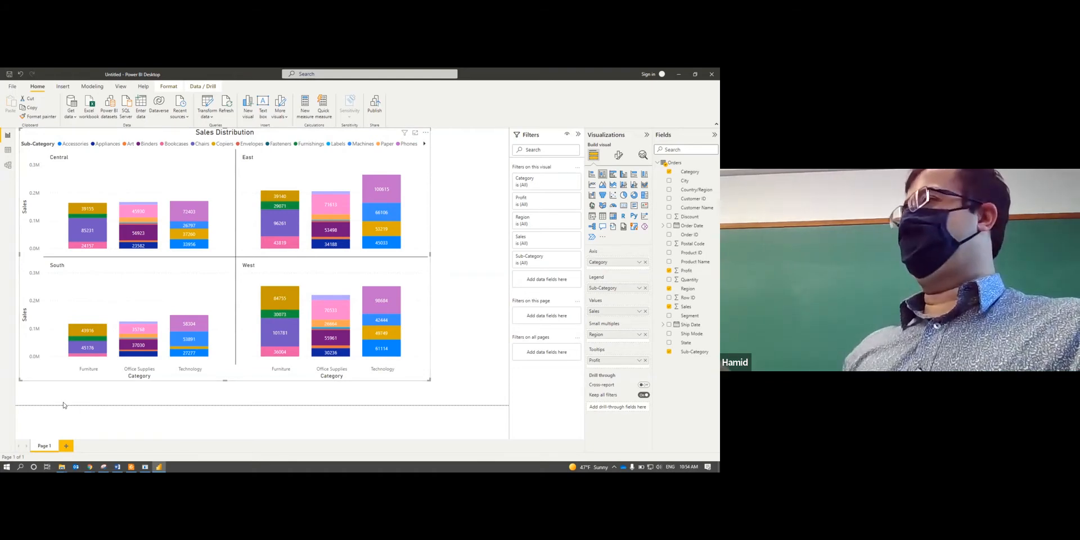
- Reopen the data label value settings of the stacked chart and check the display units and decimal places
click(618, 156)
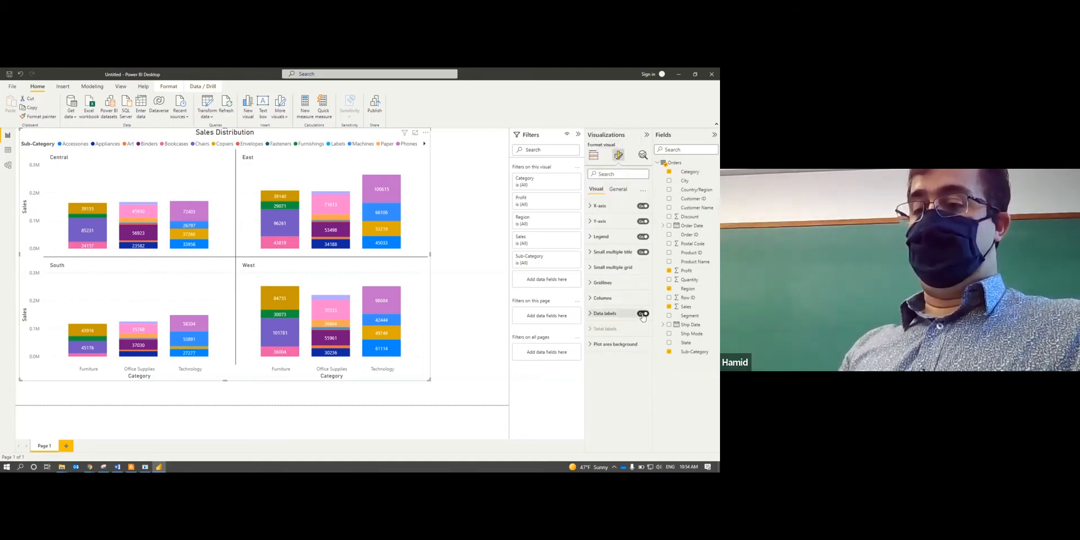
click(590, 314)
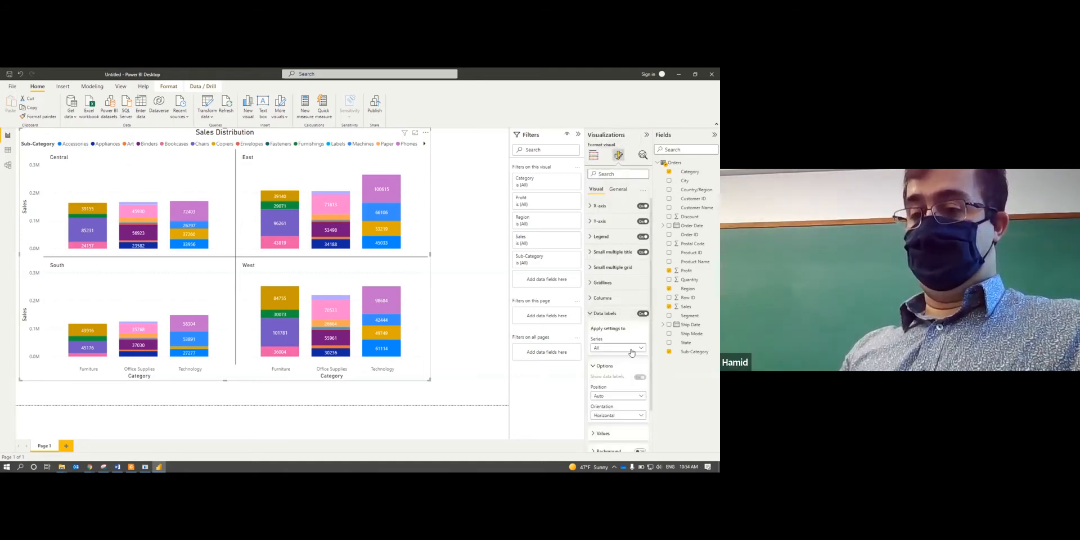
scroll(636, 365, down, 2)
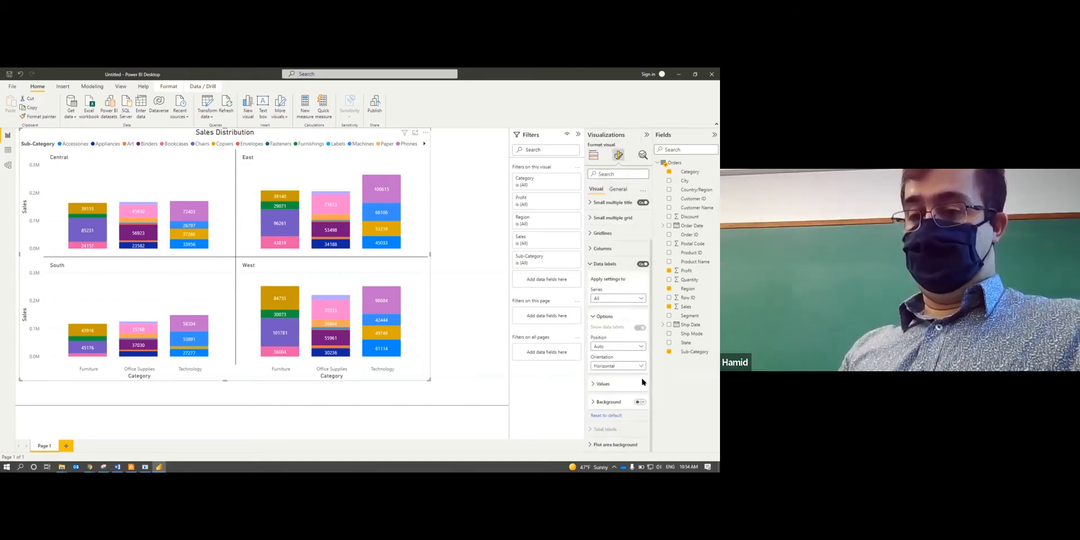
click(596, 385)
scroll(636, 392, down, 4)
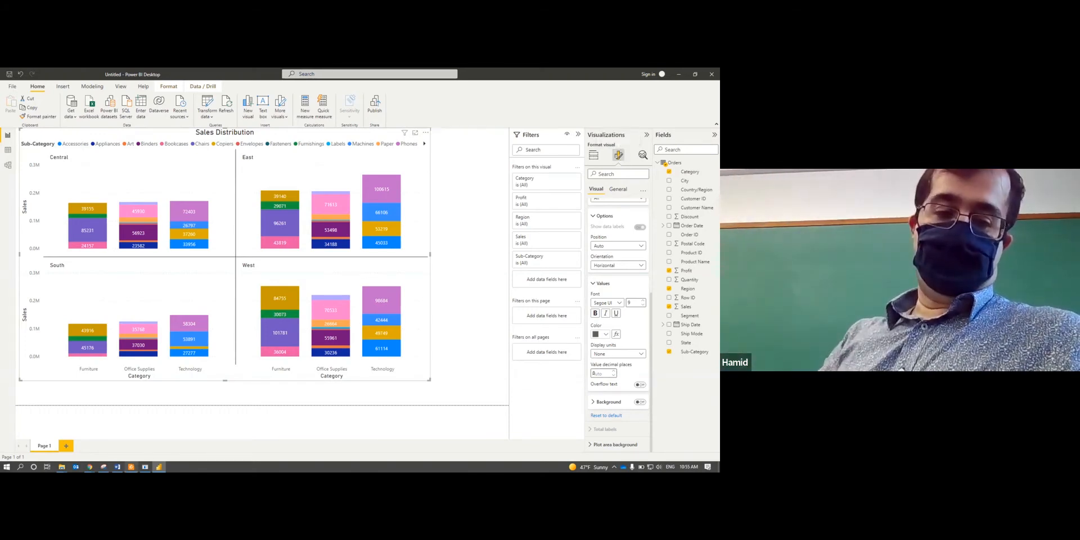
- Read the stacked column chart settings and the Clustered Column Chart section of the guide in Foxit PDF Reader, then return to Power BI
click(131, 467)
scroll(420, 339, down, 10)
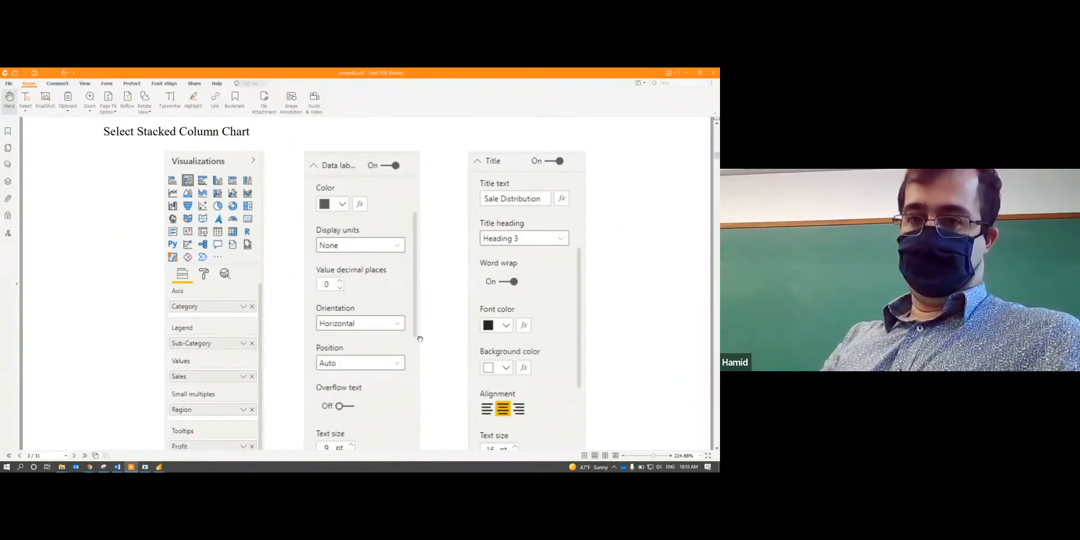
scroll(420, 339, down, 15)
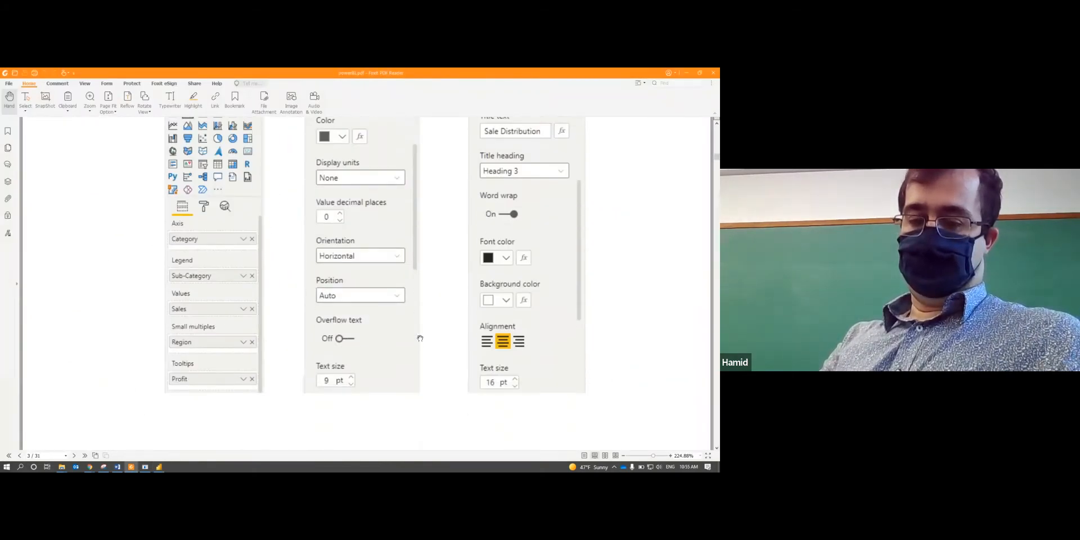
scroll(420, 335, down, 3)
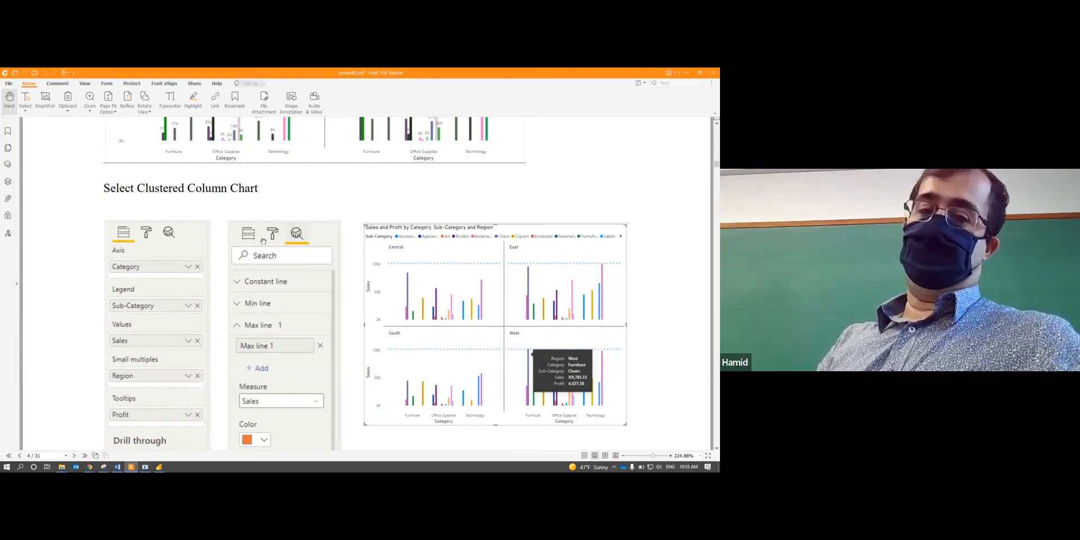
scroll(292, 294, up, 3)
click(159, 467)
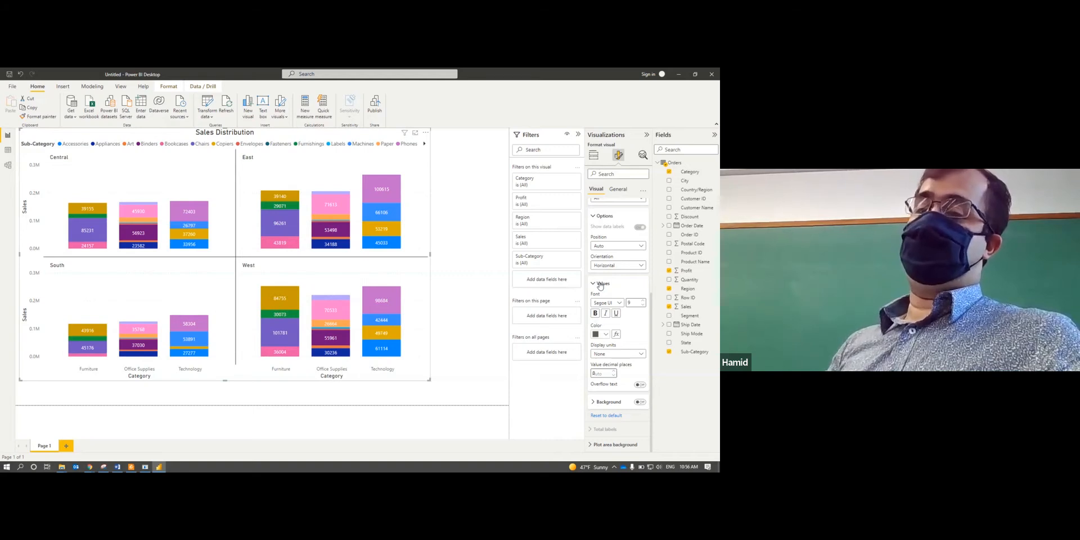
click(617, 173)
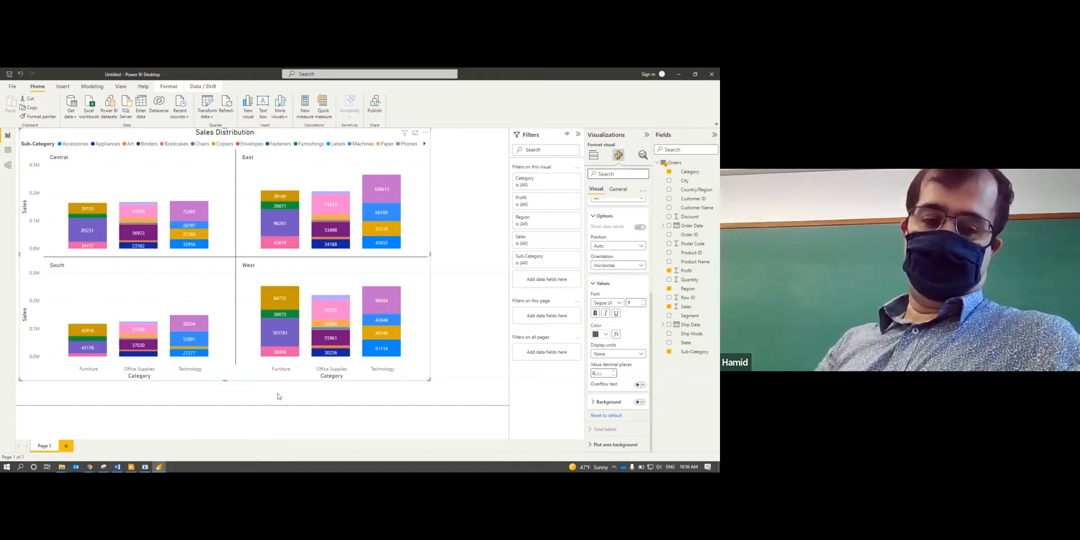
- Switch to Foxit PDF Reader and read the guide's question about the profit of the subcategories with maximum sales in each region
click(131, 467)
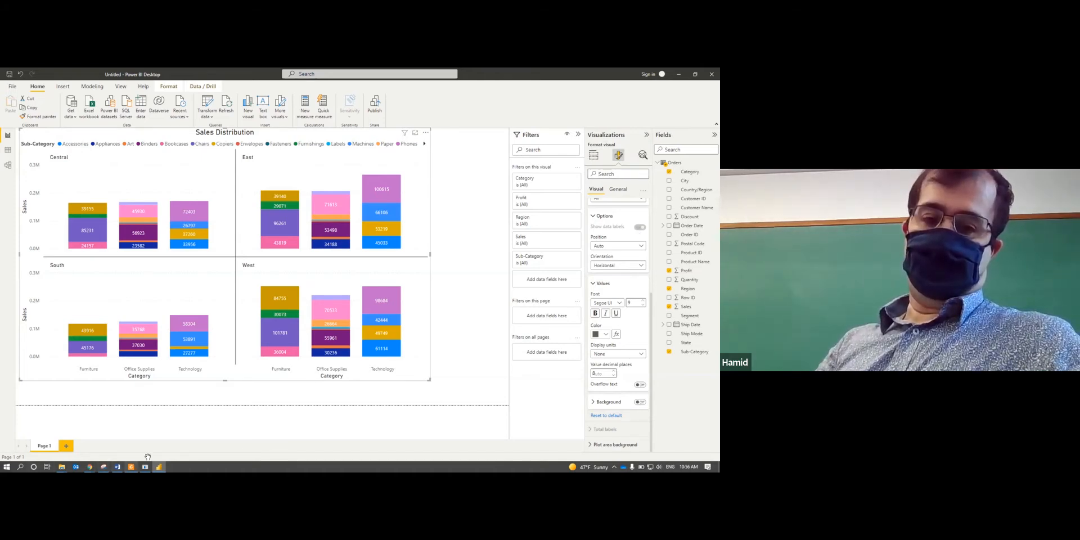
scroll(321, 267, up, 4)
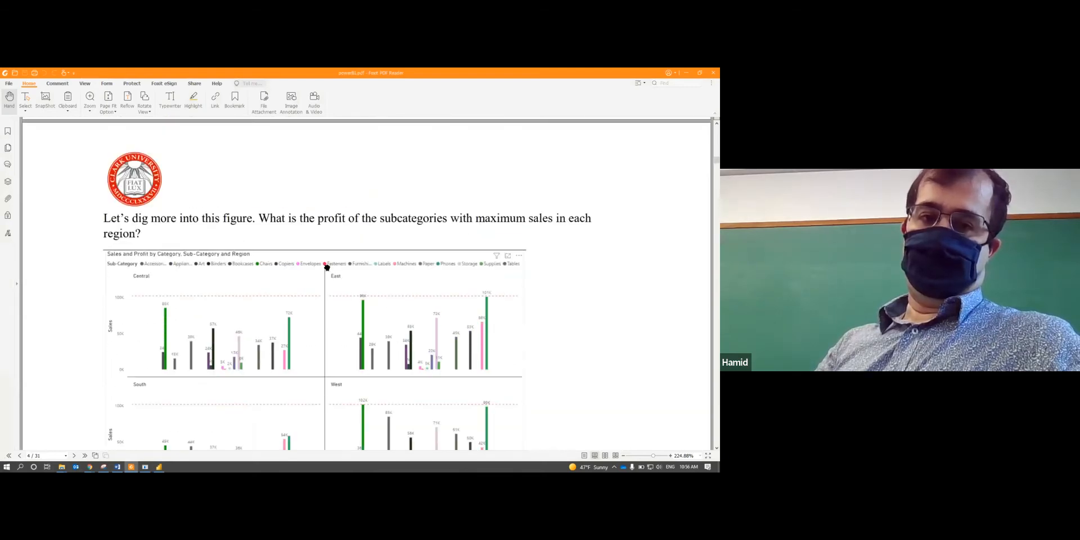
scroll(479, 232, up, 5)
scroll(479, 233, down, 5)
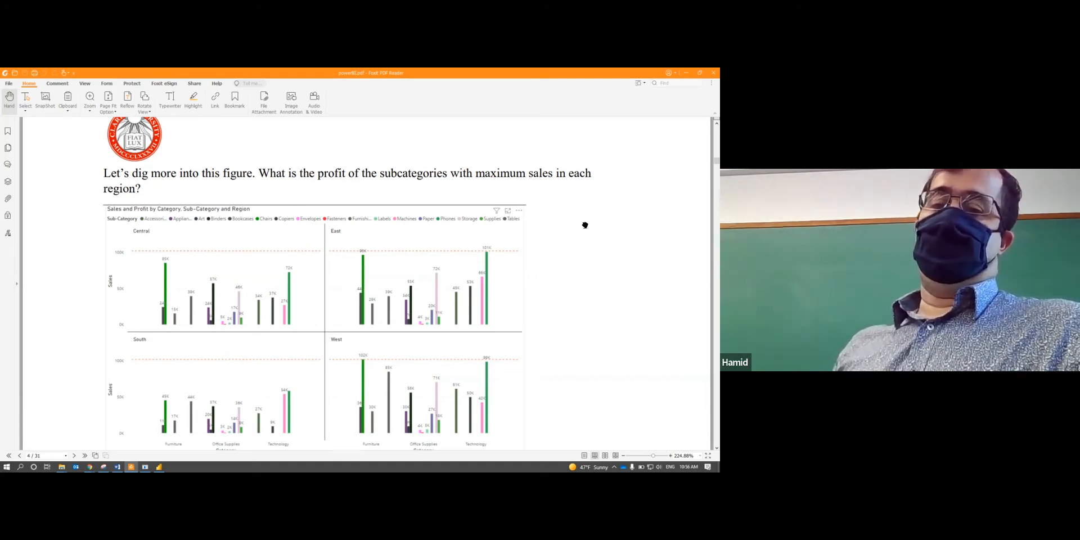
- Back in Power BI, inspect the uppermost segments of the Technology columns in the East and Central regions
click(158, 467)
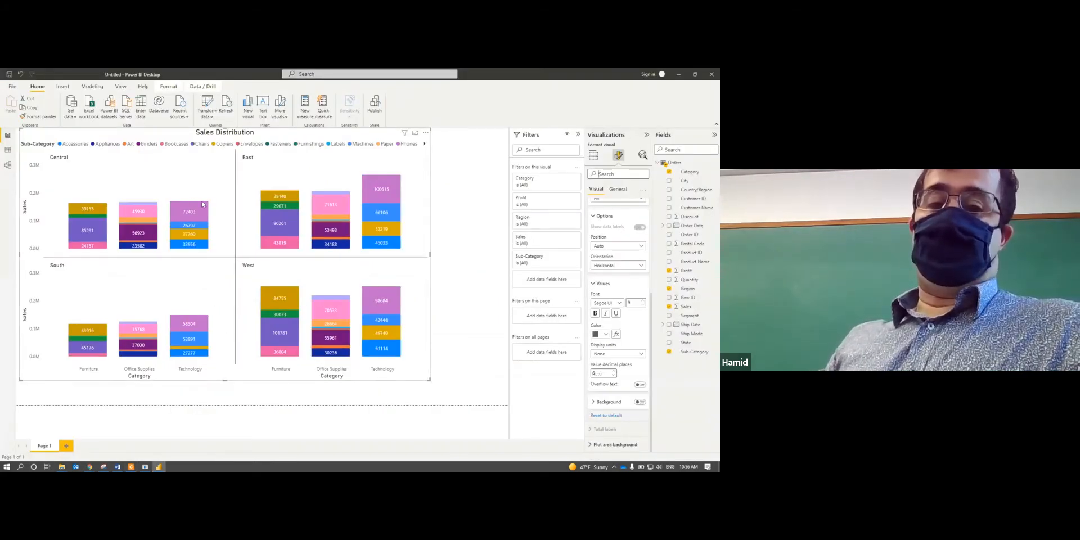
mouse_move(378, 193)
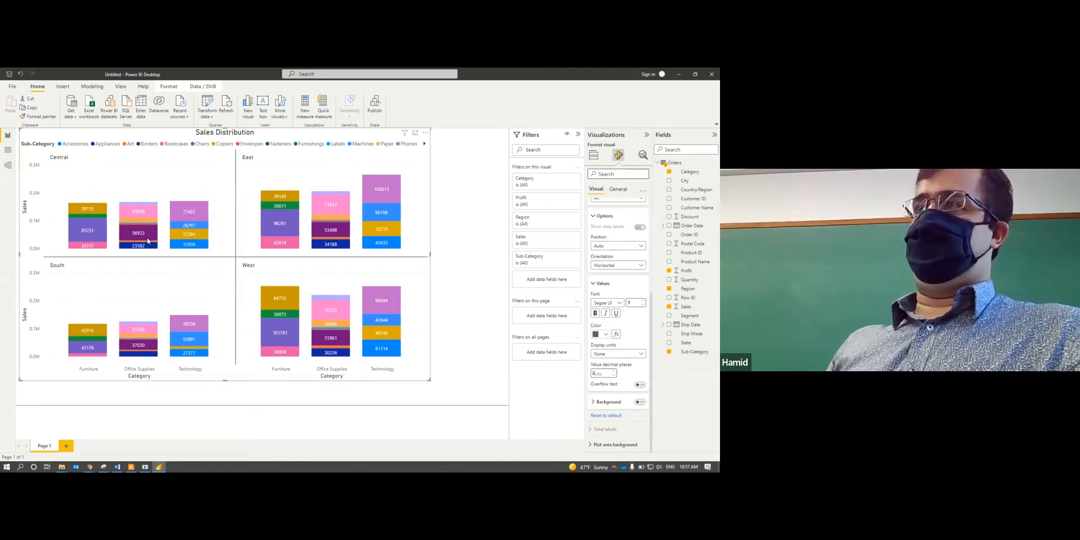
mouse_move(188, 205)
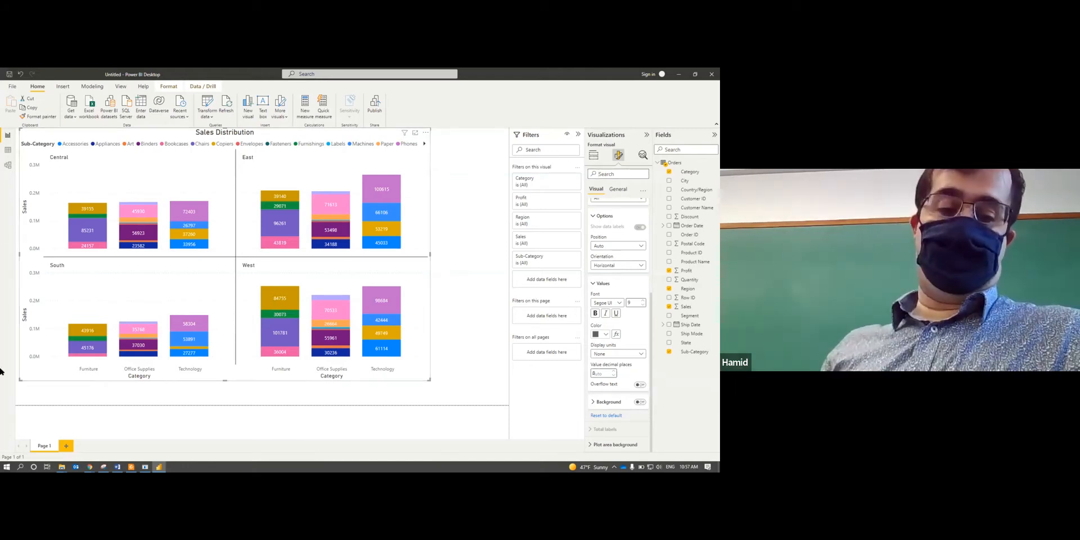
- Switch to Foxit PDF Reader and read the guide's field assignments and Max line settings for the clustered column chart
click(131, 467)
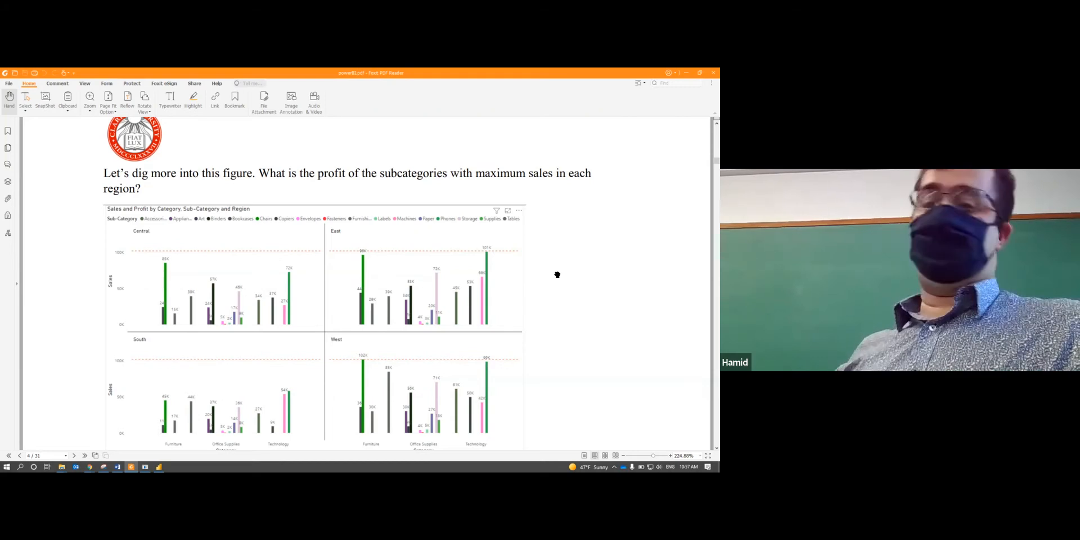
scroll(562, 293, down, 5)
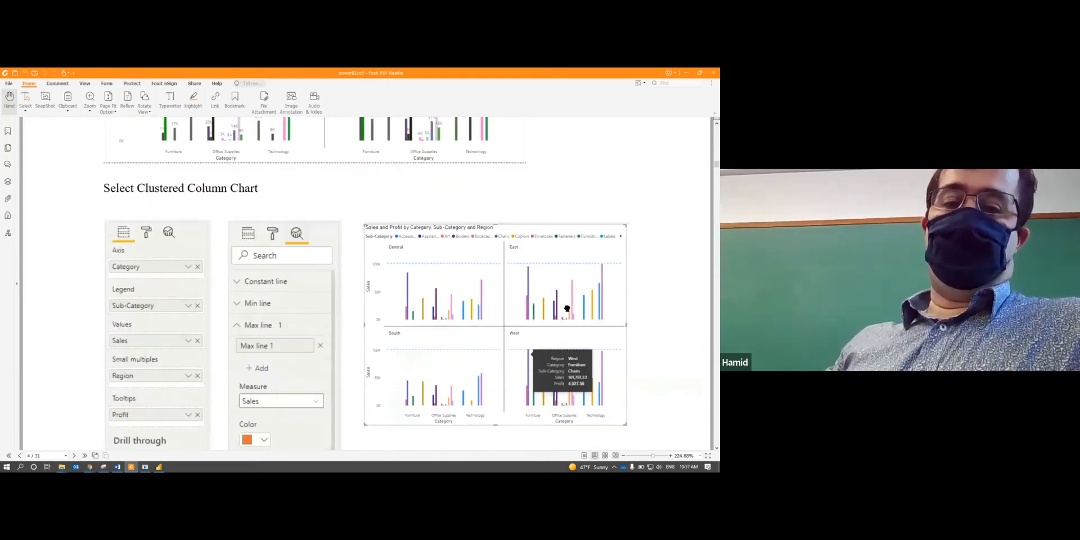
scroll(567, 309, down, 1)
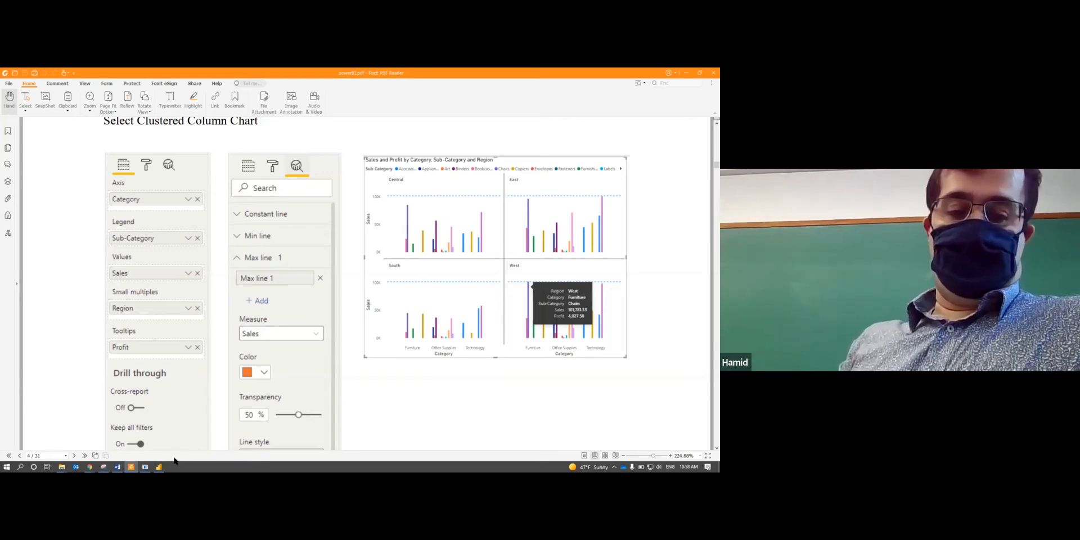
- Switch to Power BI, add a new report page and place an enlarged clustered column chart on it
key(alt+Tab)
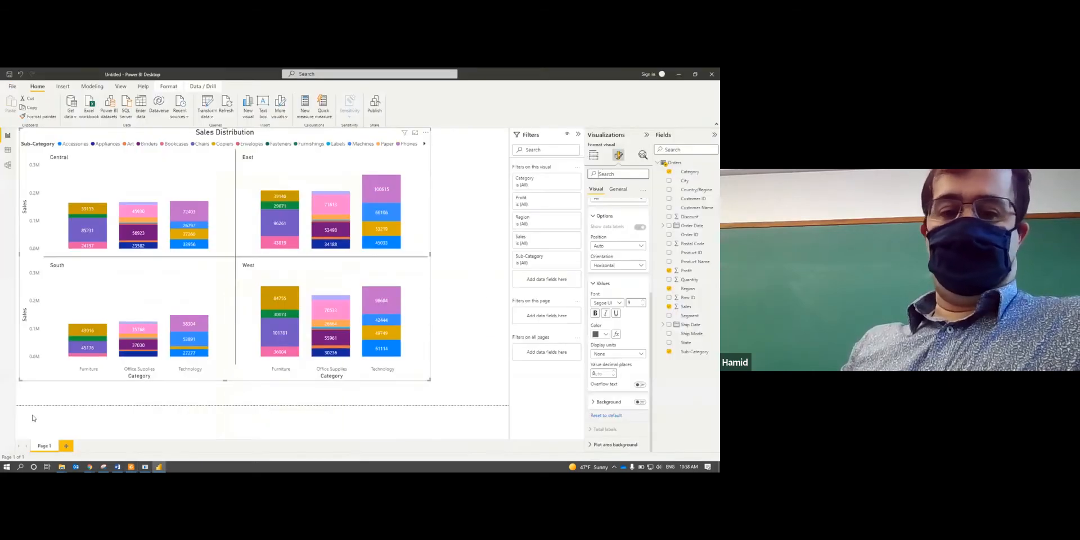
click(66, 446)
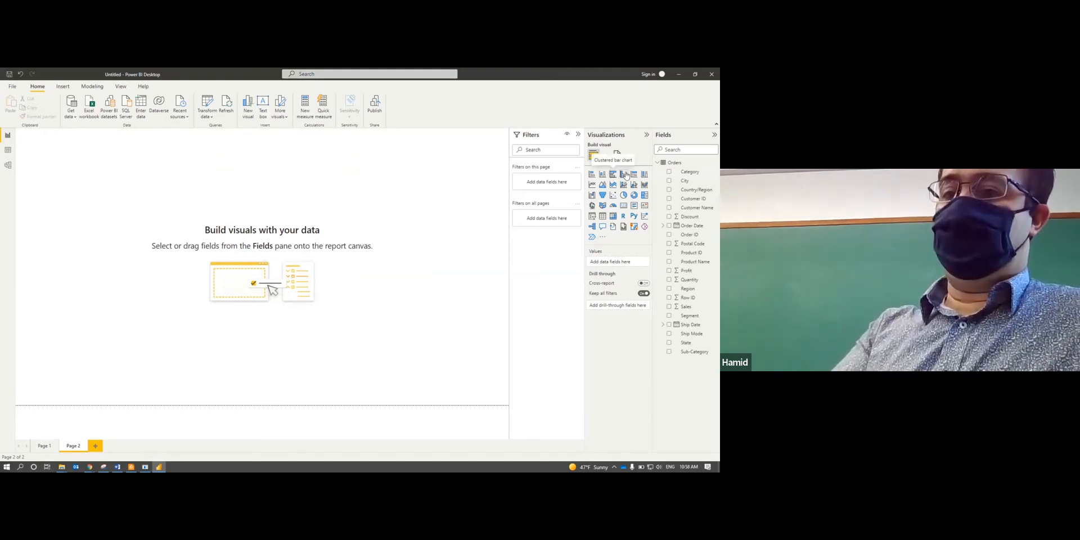
click(624, 175)
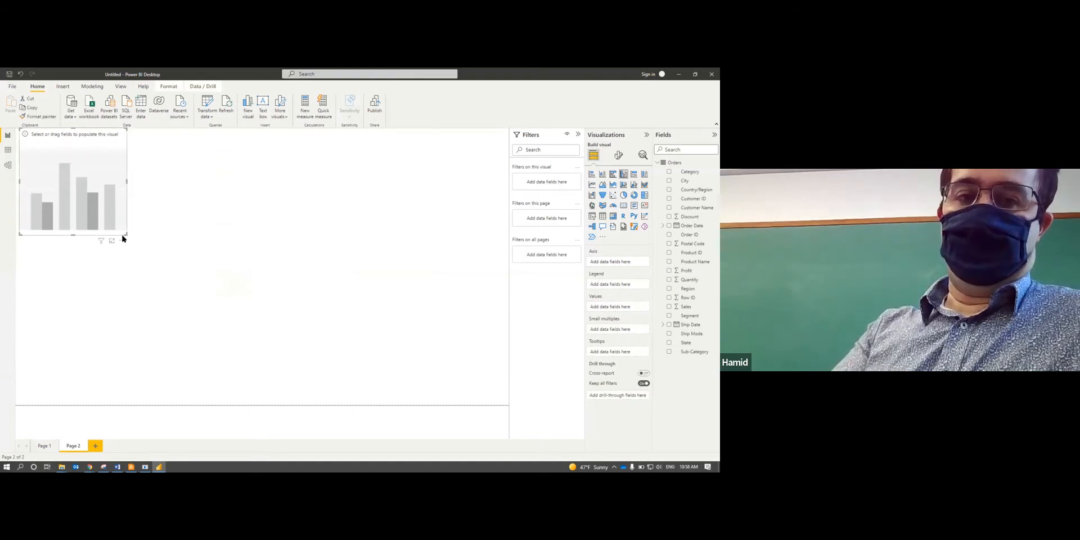
drag(125, 233, 265, 320)
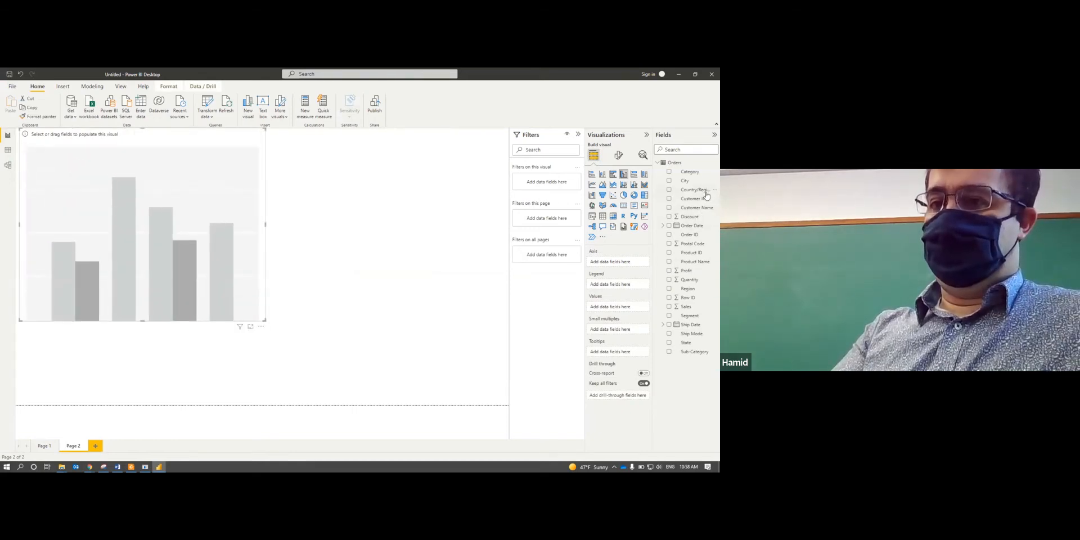
- Assign Category as axis, Sub-Category as legend, Sales as values, Region as small multiples and Profit as tooltip, and enlarge the clustered column chart
drag(689, 173, 623, 265)
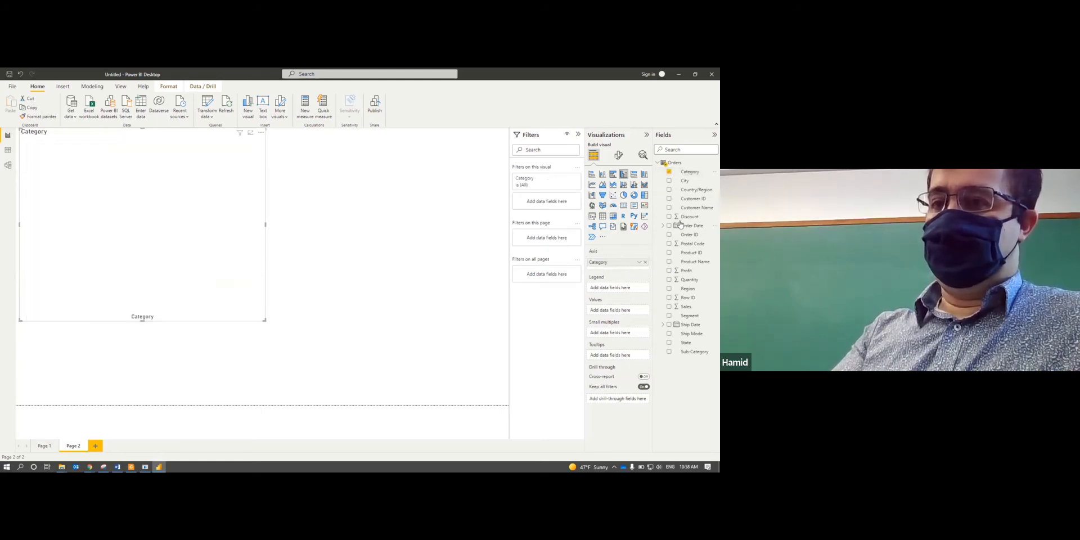
drag(695, 352, 635, 315)
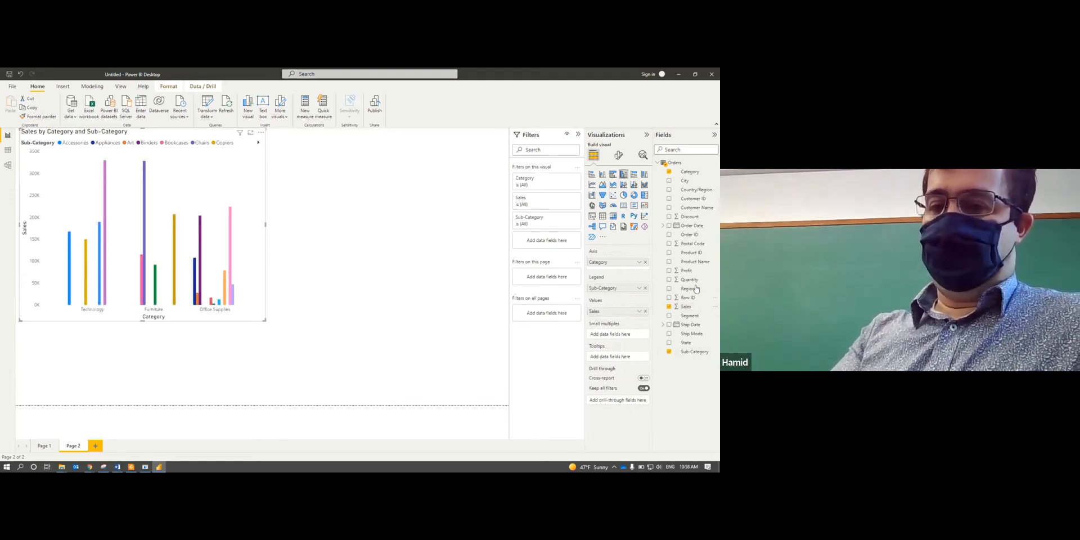
drag(688, 289, 628, 336)
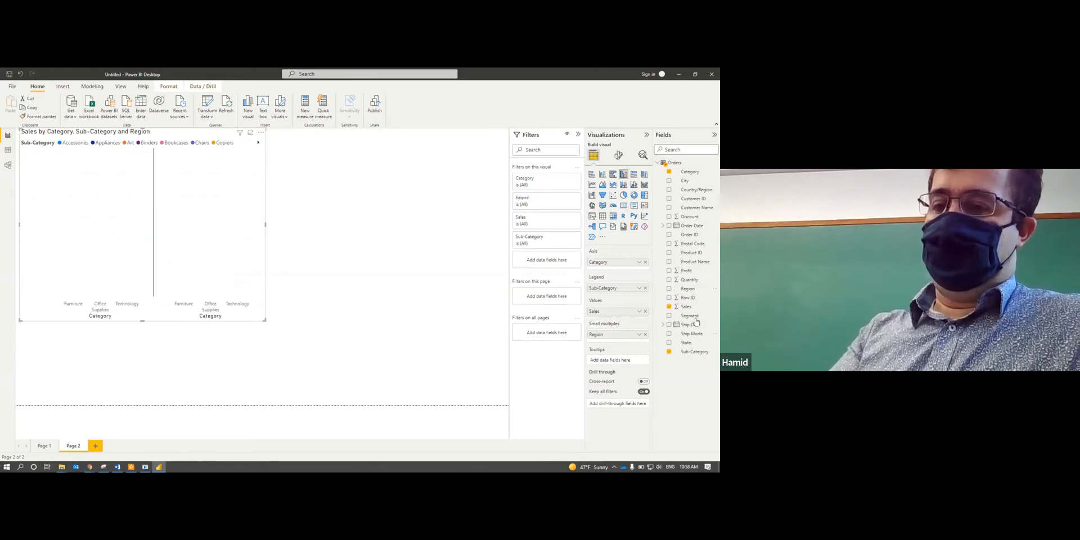
drag(686, 272, 615, 364)
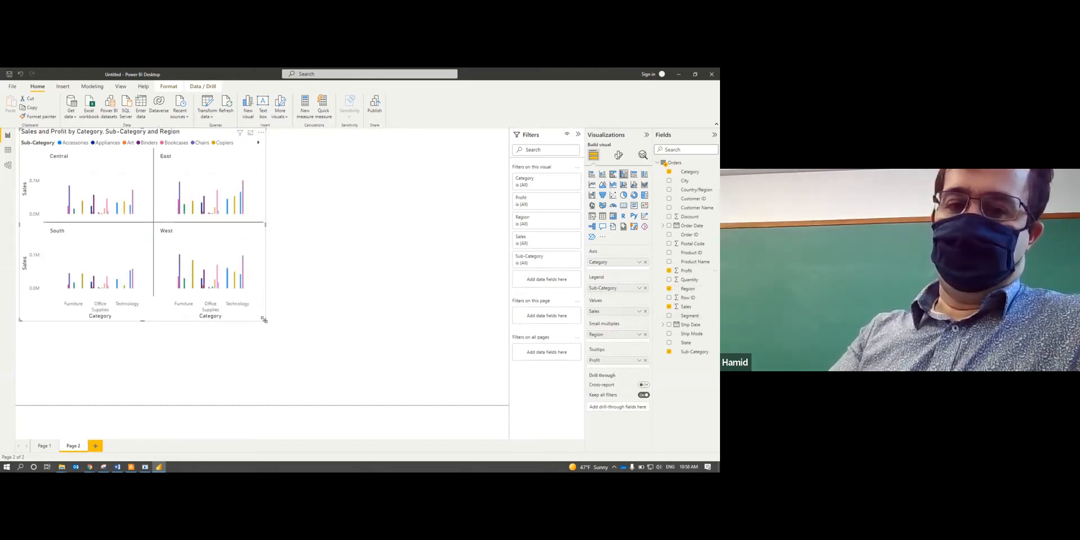
drag(265, 321, 403, 382)
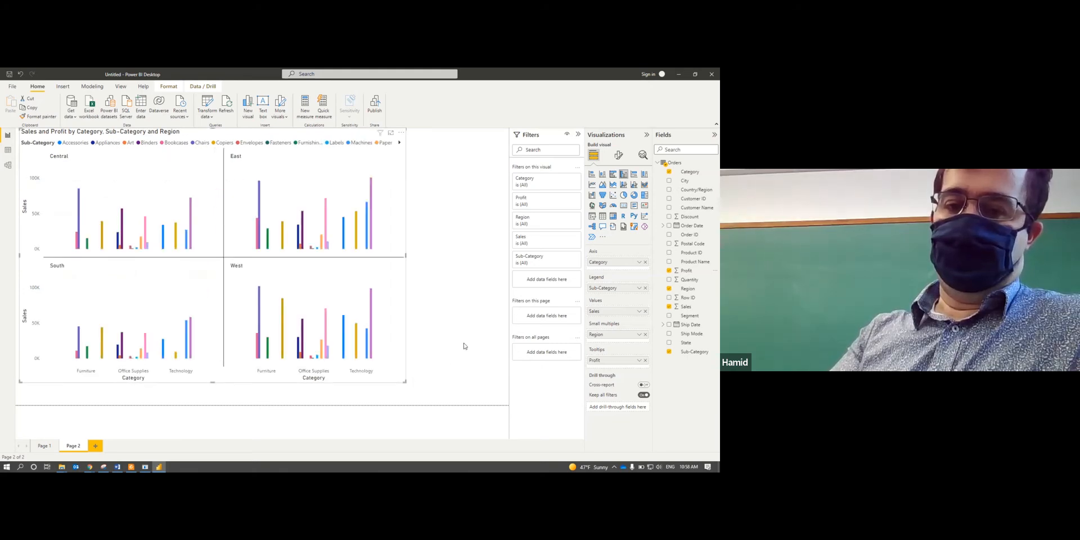
drag(404, 383, 419, 392)
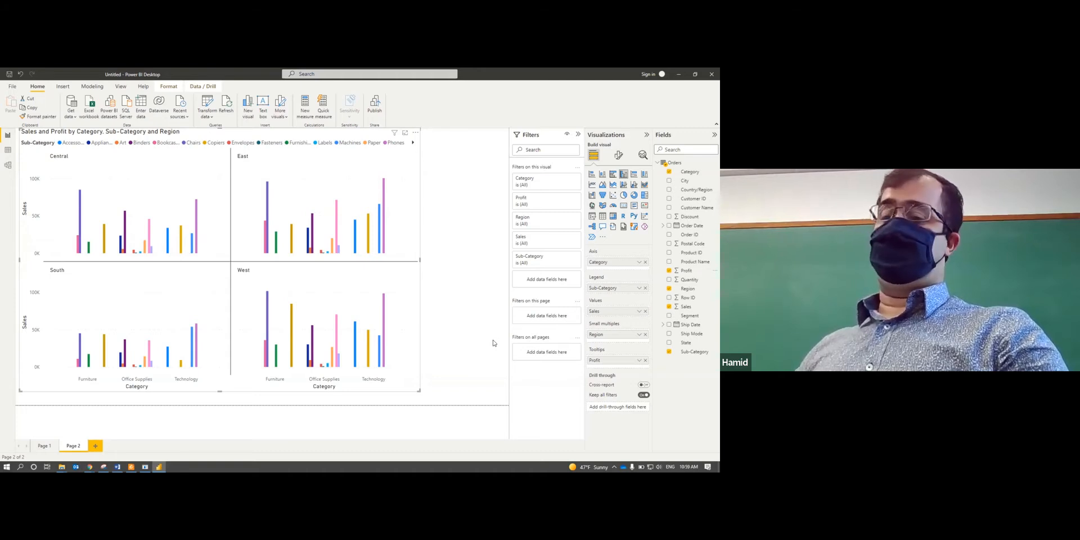
- Add a Max line for the Sales series to the clustered column chart
click(642, 156)
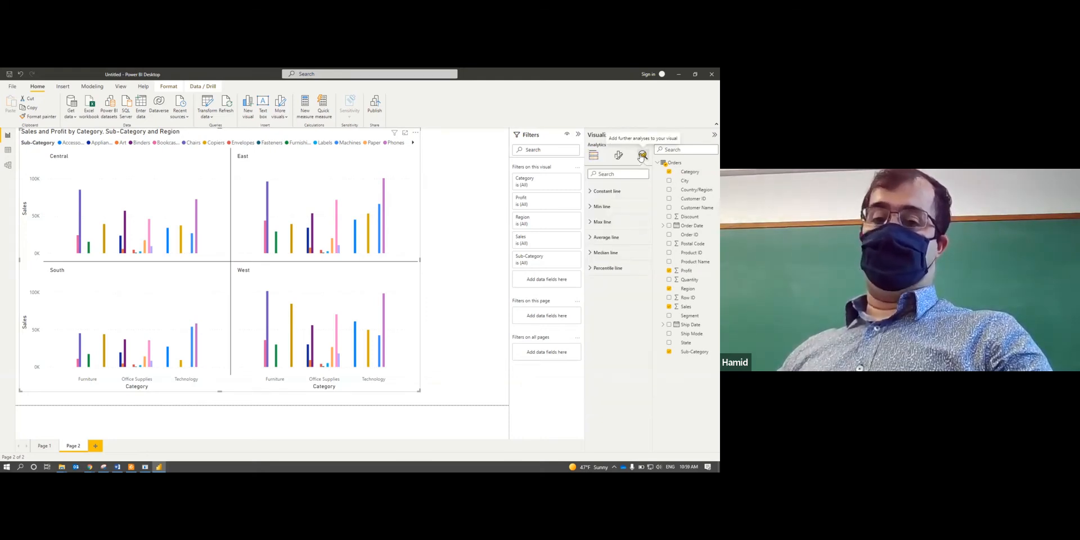
click(598, 223)
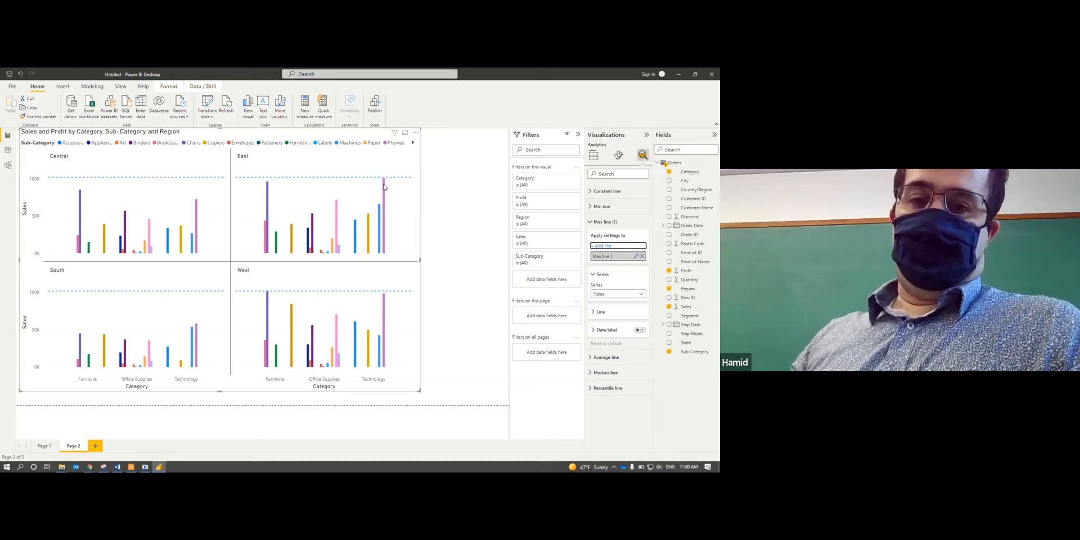
mouse_move(384, 186)
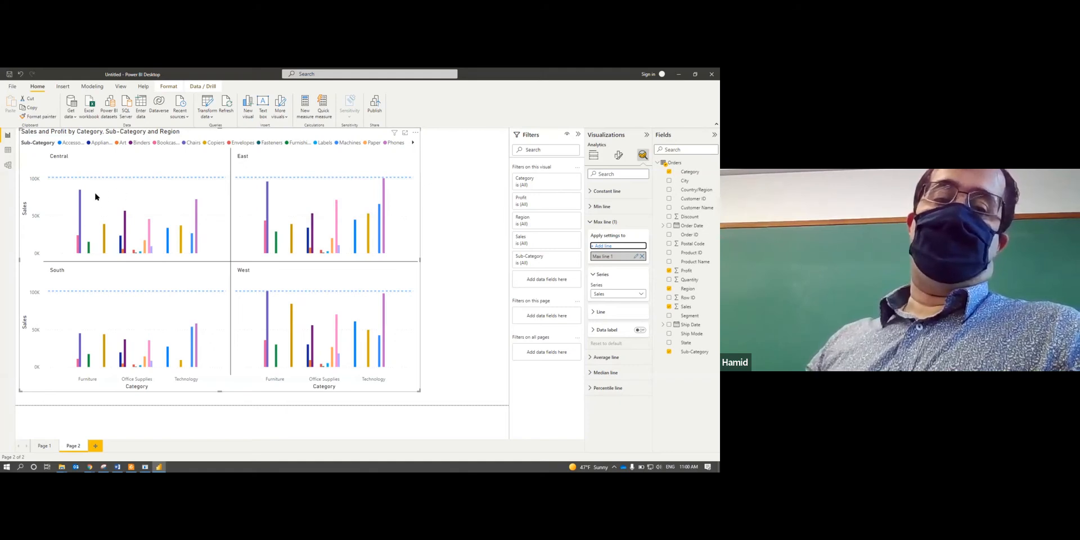
mouse_move(81, 199)
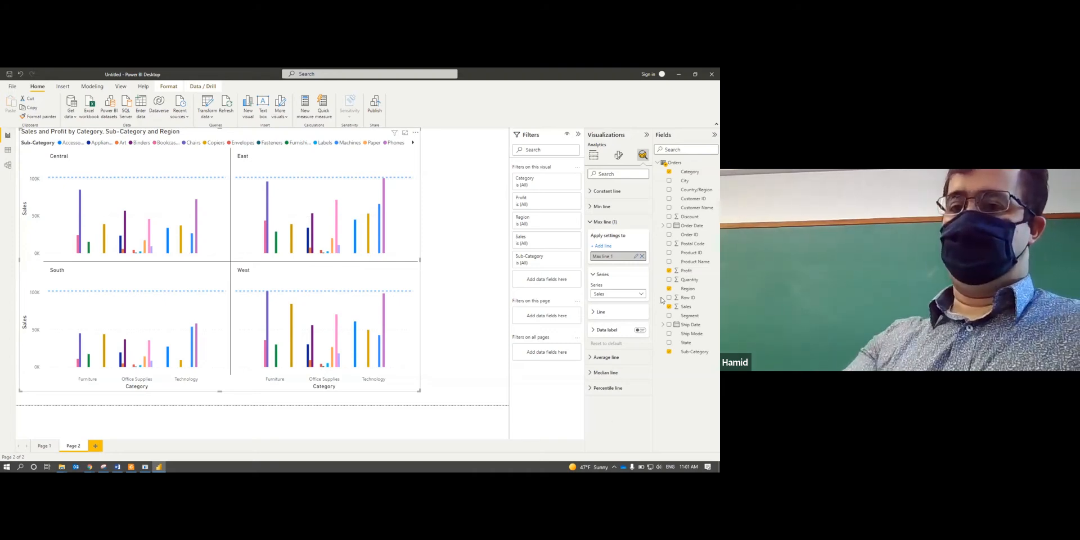
- Try adding Category to the small multiples below Region, look through the resulting panels, and remove the field again
click(595, 156)
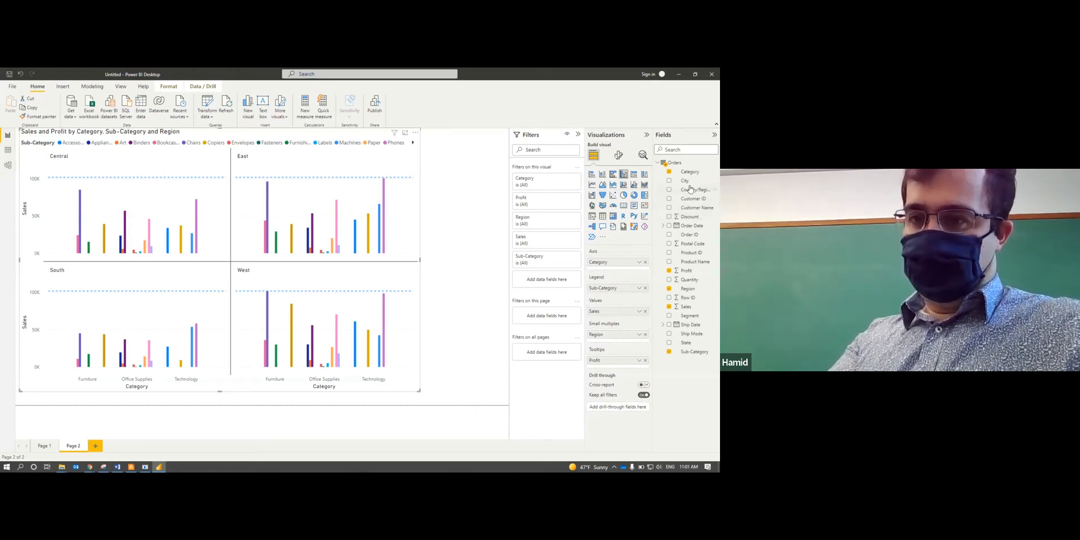
drag(689, 172, 627, 318)
drag(626, 351, 623, 336)
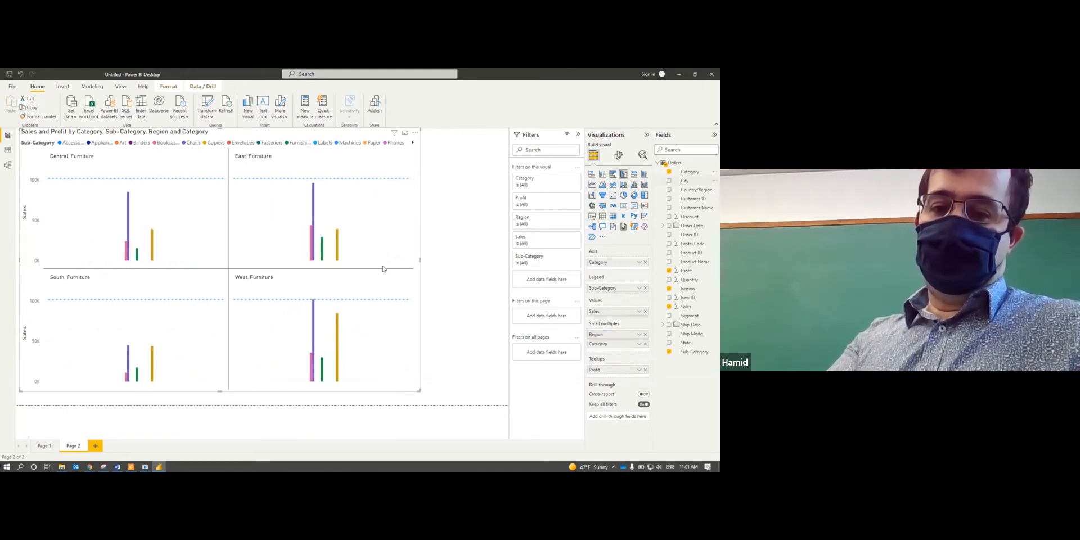
scroll(313, 320, down, 5)
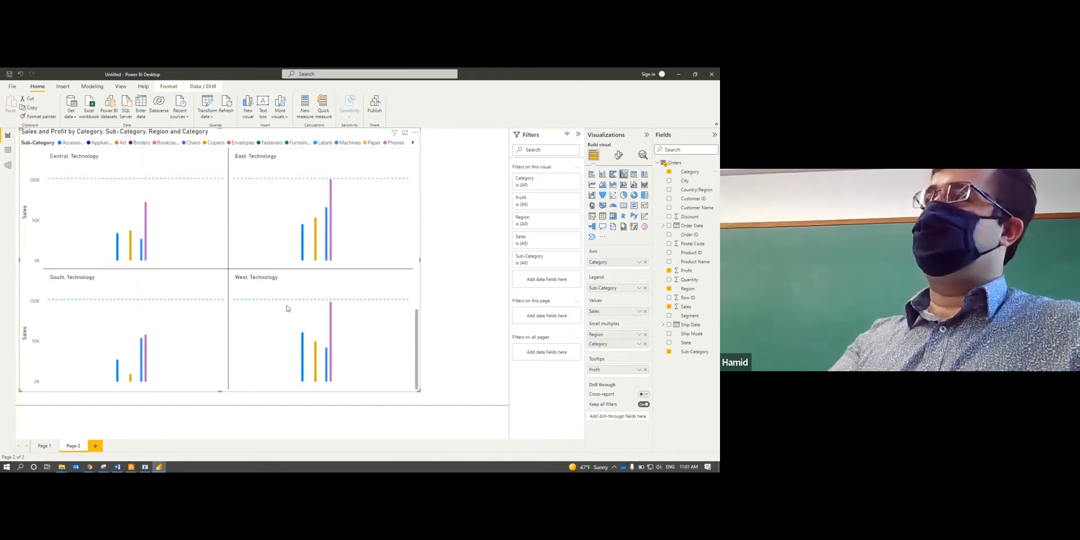
scroll(288, 309, up, 5)
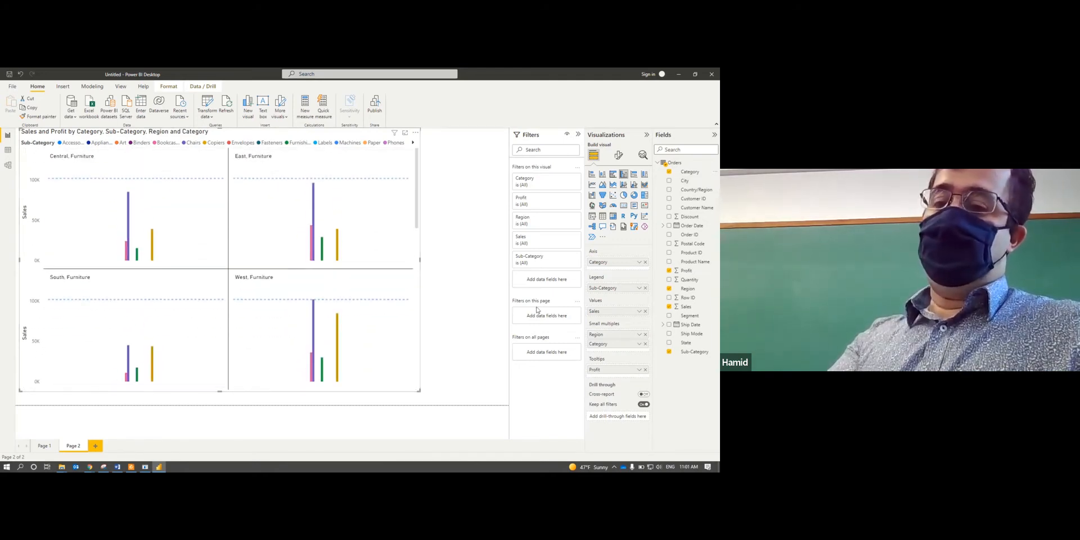
click(645, 344)
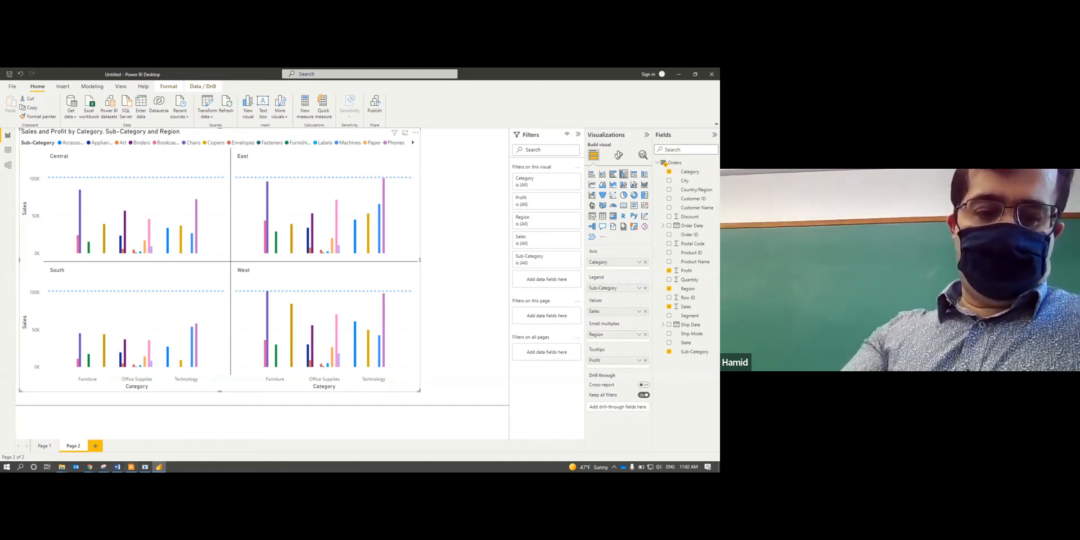
- Switch to Foxit PDF Reader and read the Challenge2 pie chart question, its field assignments and its title settings
key(alt+Tab)
scroll(354, 307, down, 10)
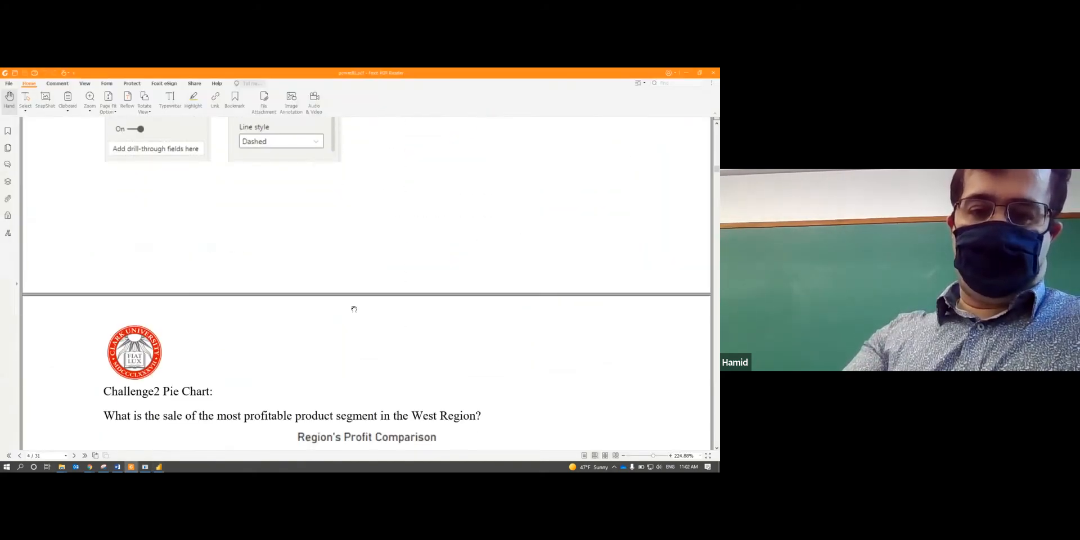
scroll(354, 307, down, 3)
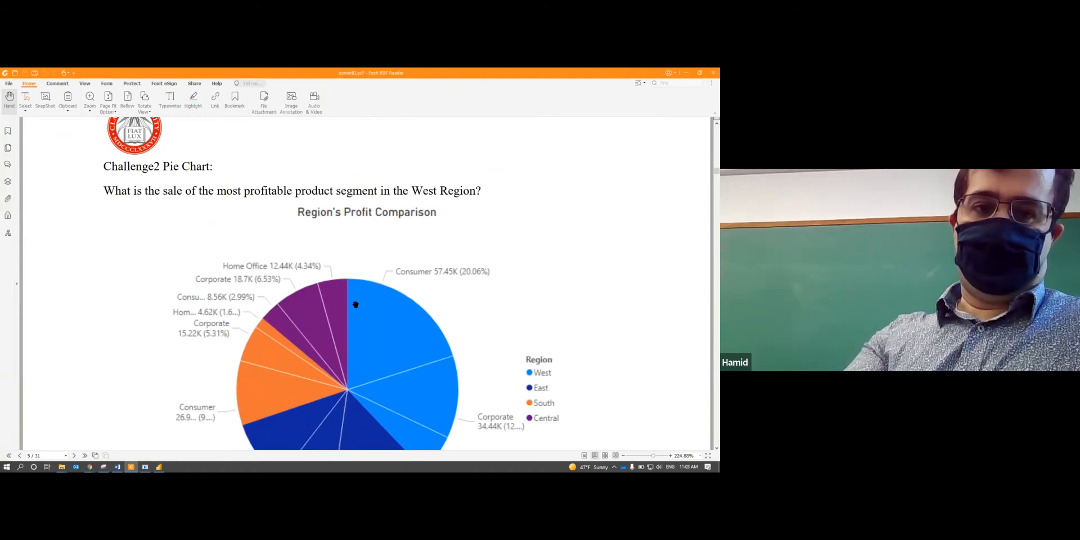
scroll(356, 304, down, 1)
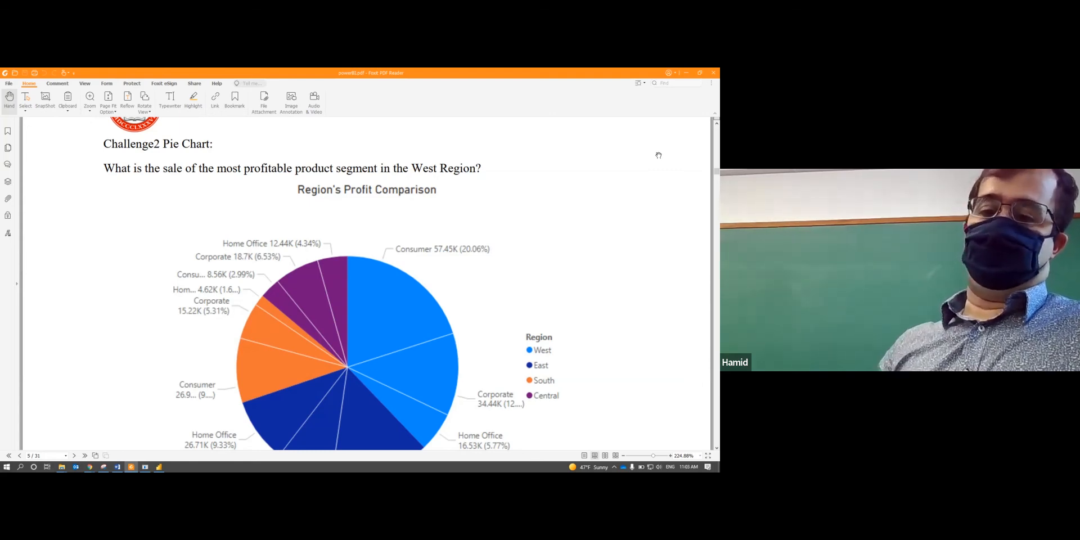
scroll(692, 166, down, 5)
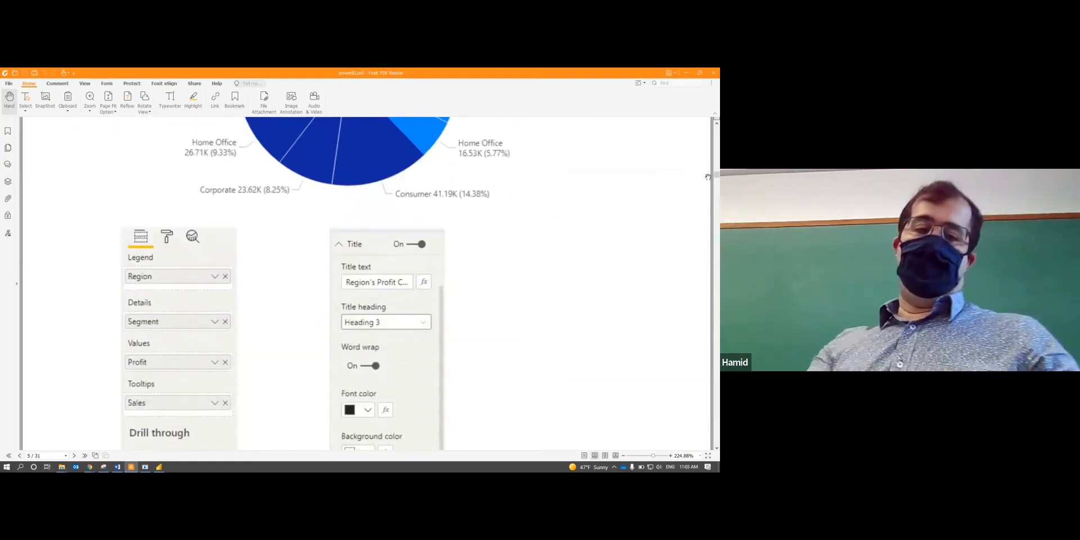
scroll(708, 177, down, 1)
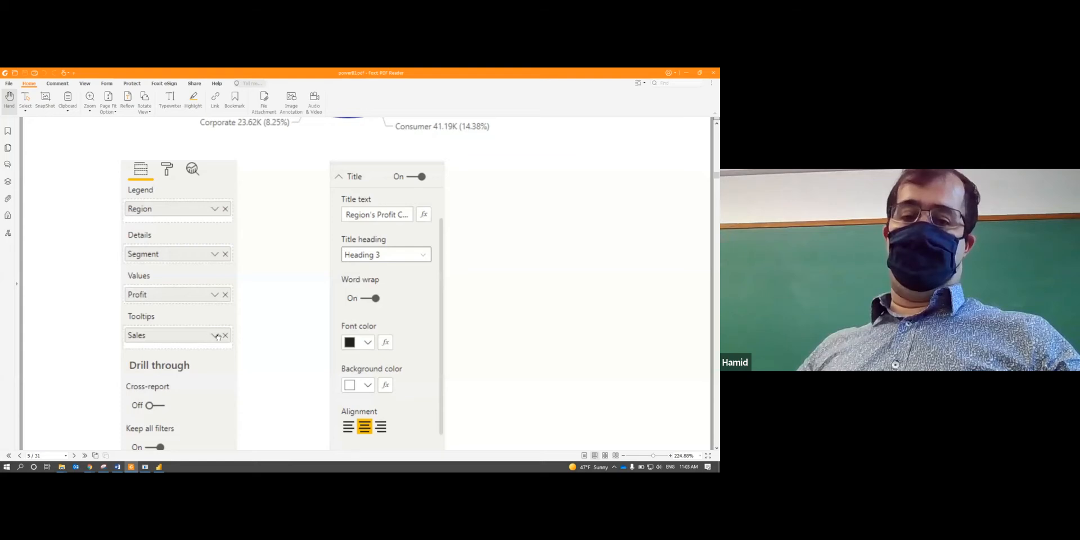
scroll(226, 380, down, 3)
scroll(225, 382, up, 4)
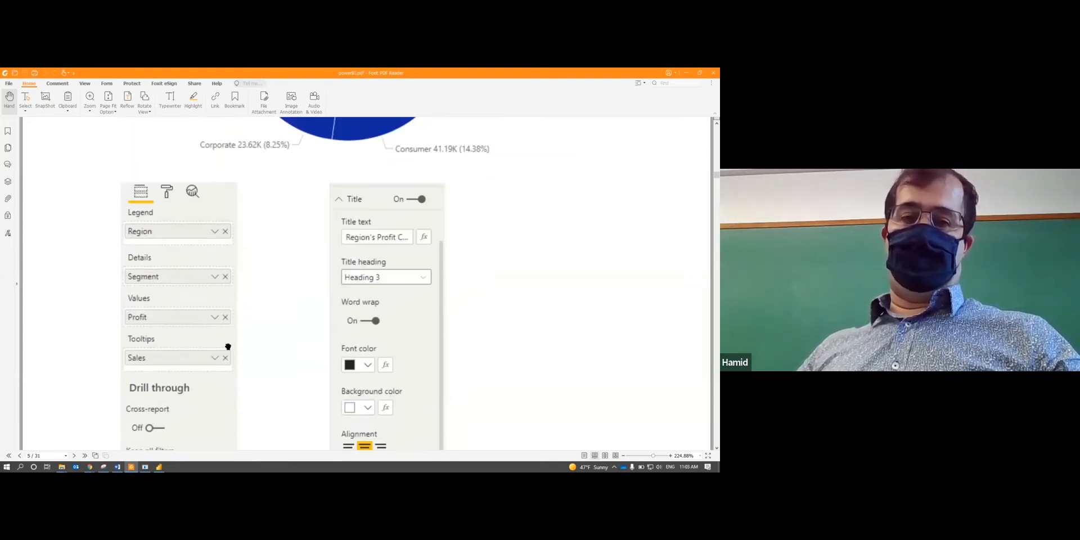
scroll(217, 367, down, 2)
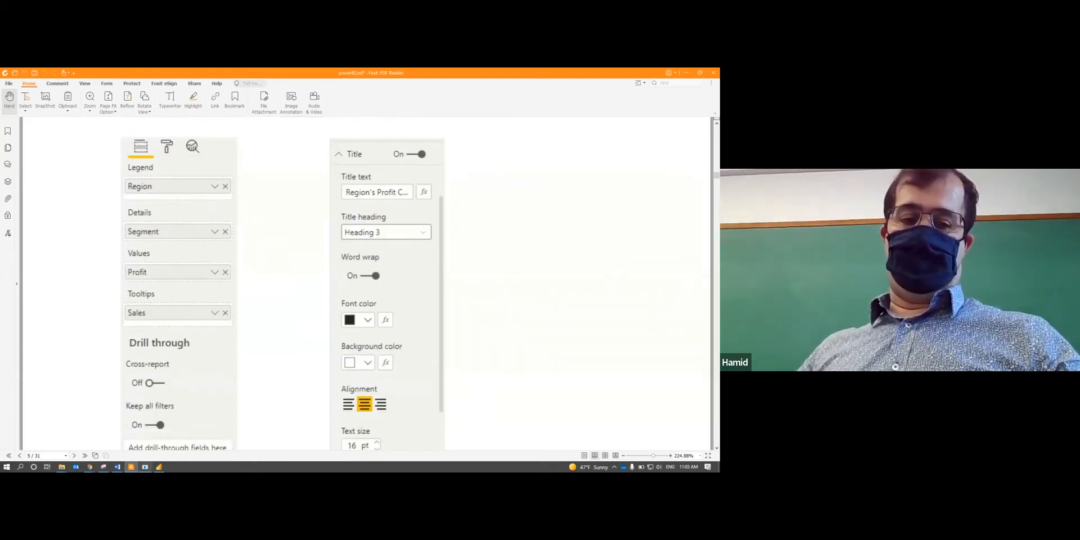
- Switch to Power BI, add a new report page and place an enlarged pie chart on it
click(157, 467)
click(93, 445)
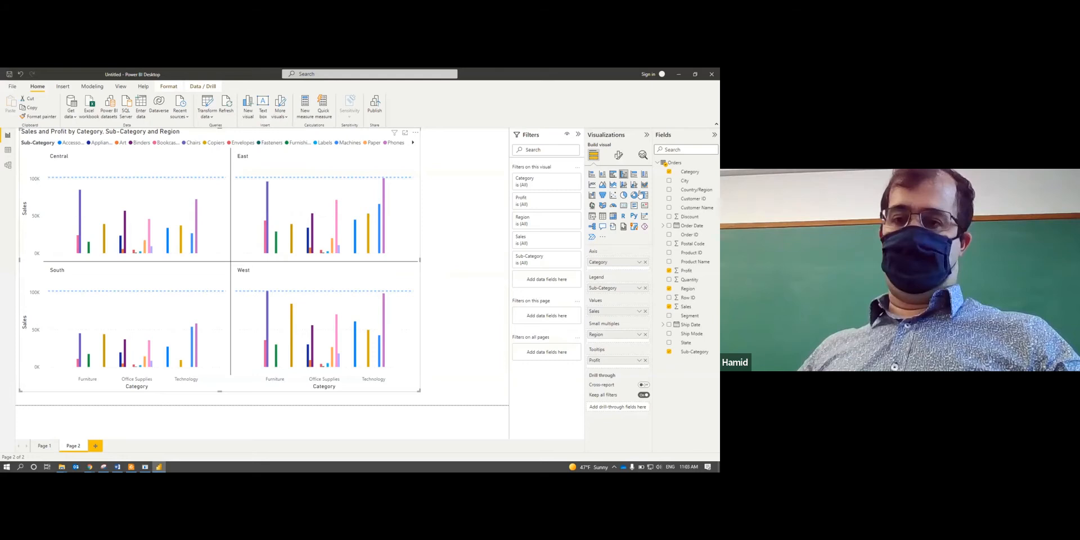
click(626, 195)
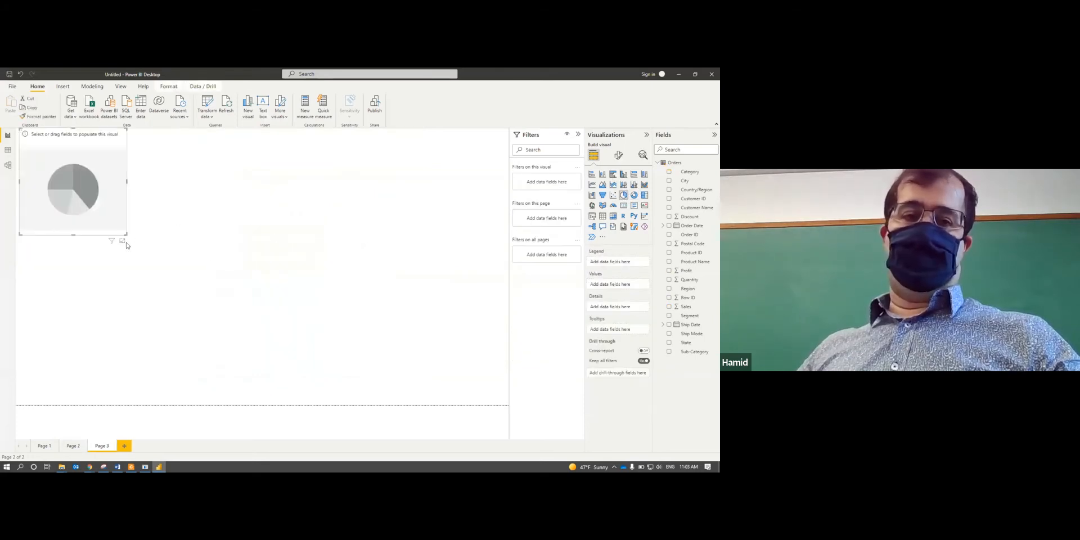
drag(123, 231, 292, 353)
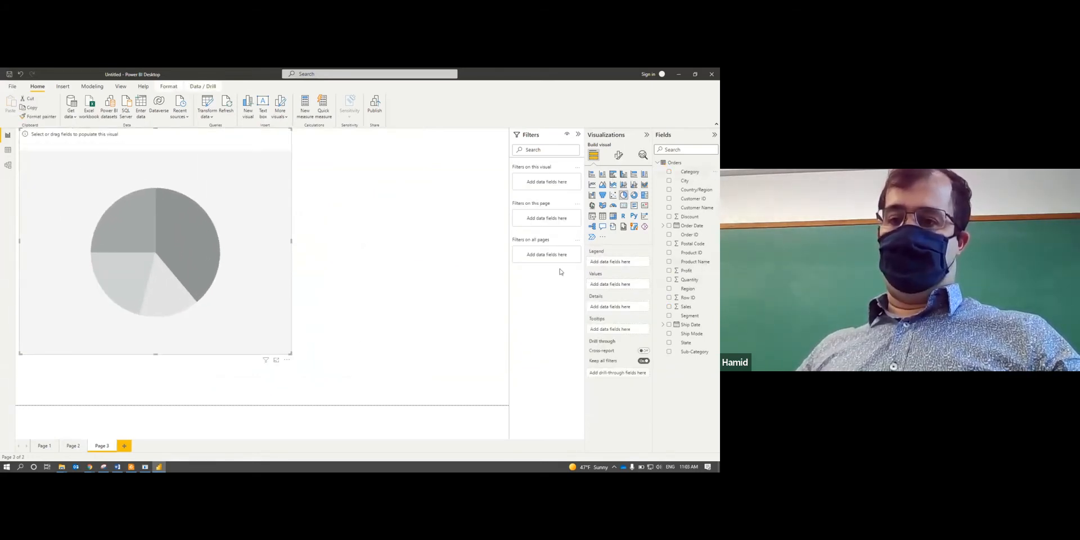
click(131, 467)
click(679, 73)
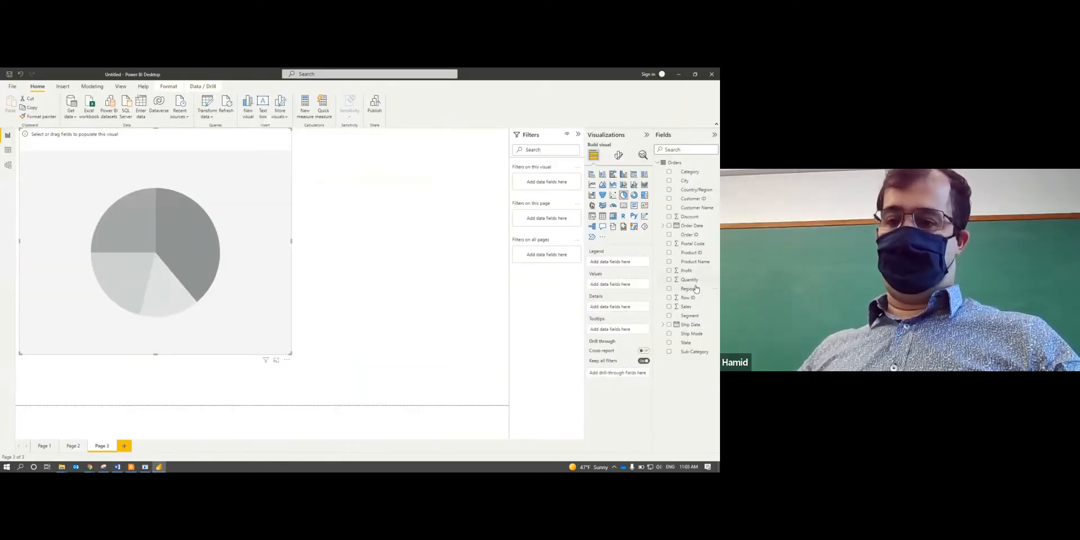
- Assign Region as the pie chart's legend, Profit as values, Segment as details and Sales as tooltip
drag(686, 289, 626, 262)
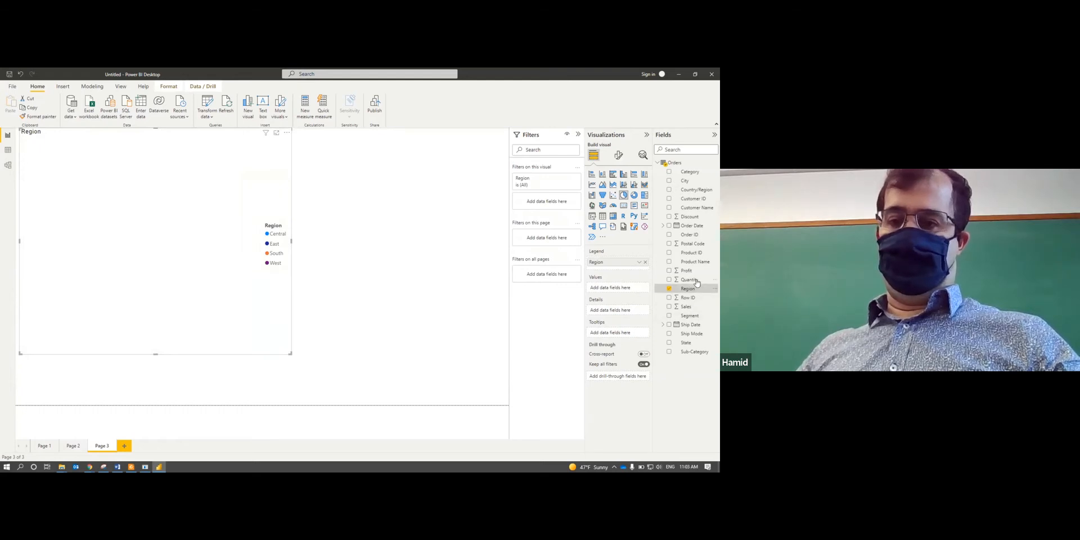
drag(675, 274, 636, 294)
drag(627, 314, 628, 289)
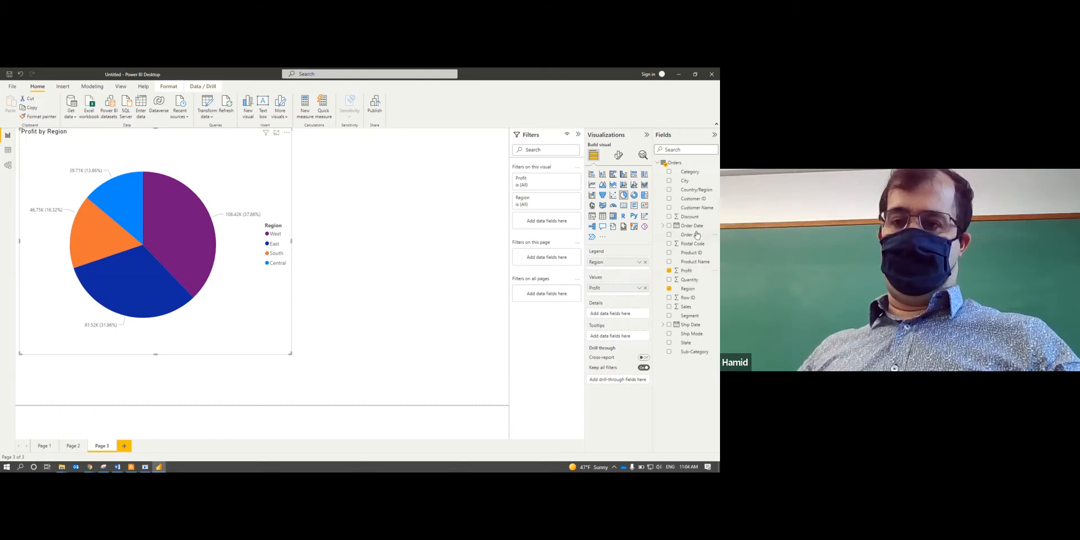
drag(694, 315, 632, 315)
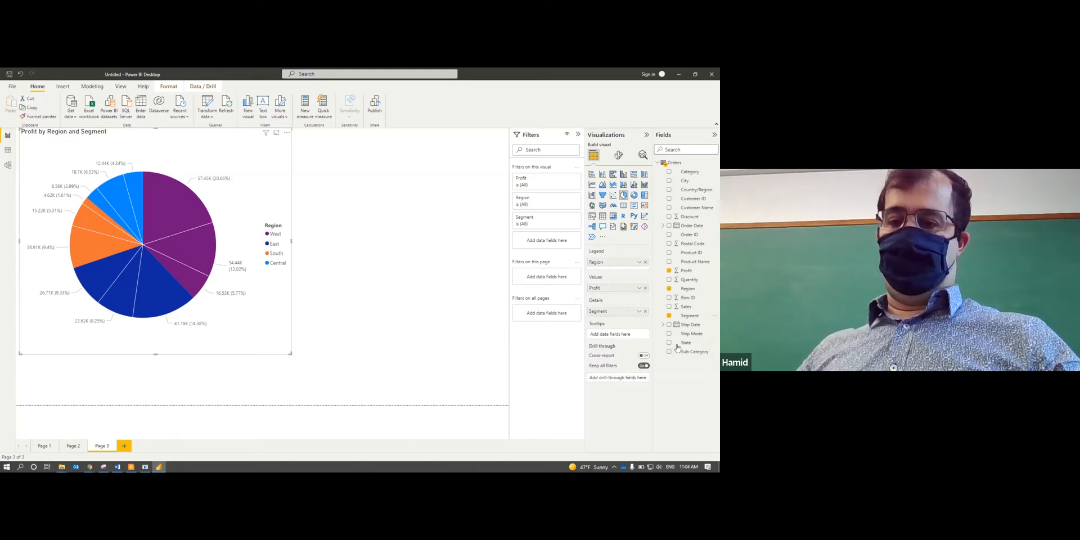
drag(685, 311, 618, 336)
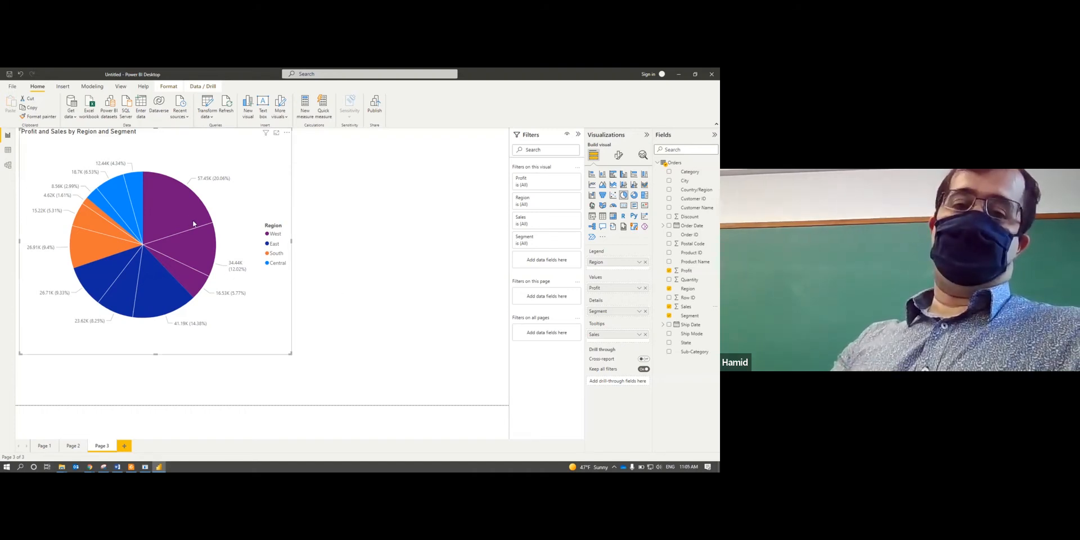
mouse_move(173, 202)
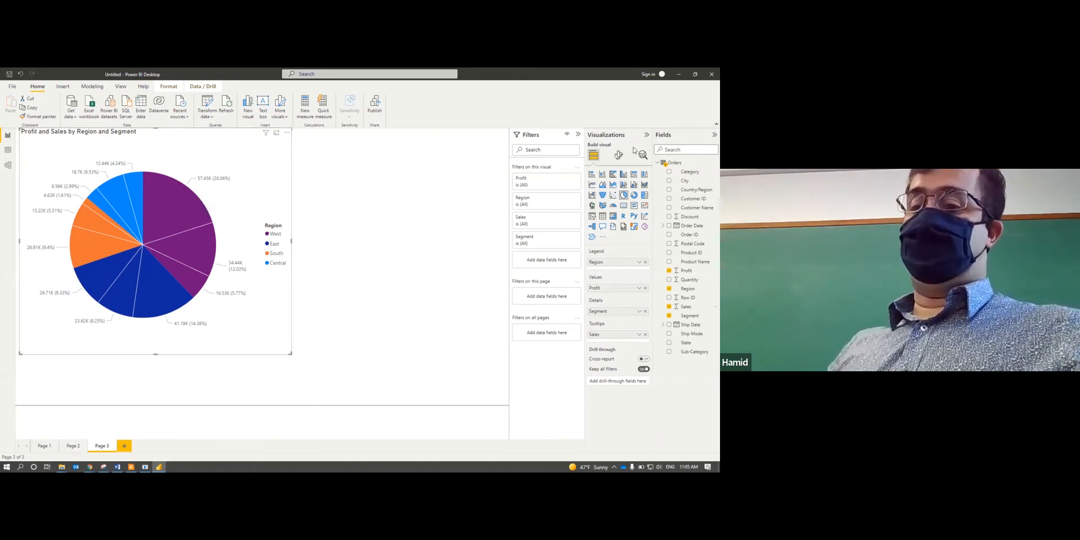
- Look through the pie chart's formatting settings, including the detail label options, and its analytics options
click(619, 156)
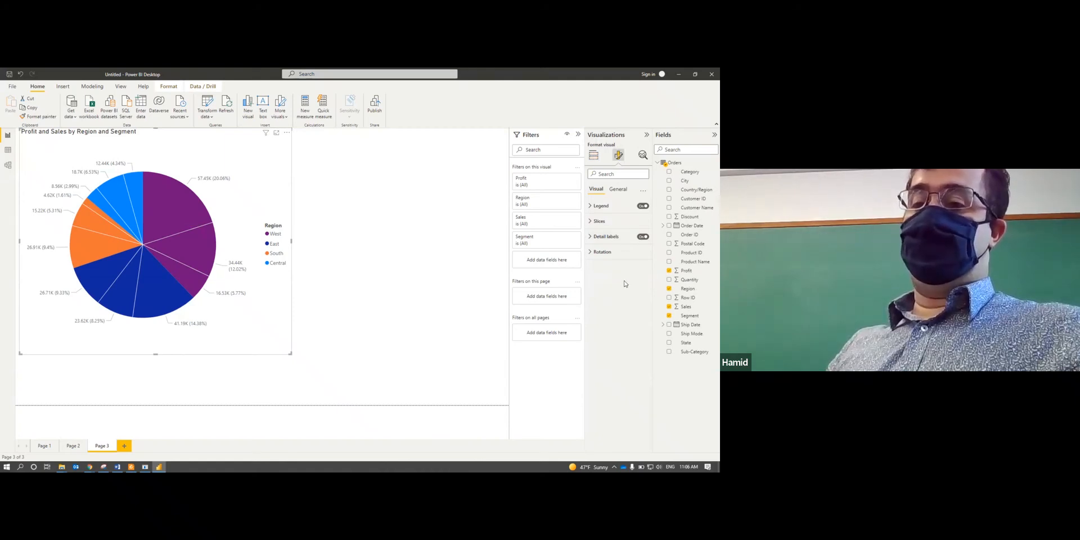
click(613, 189)
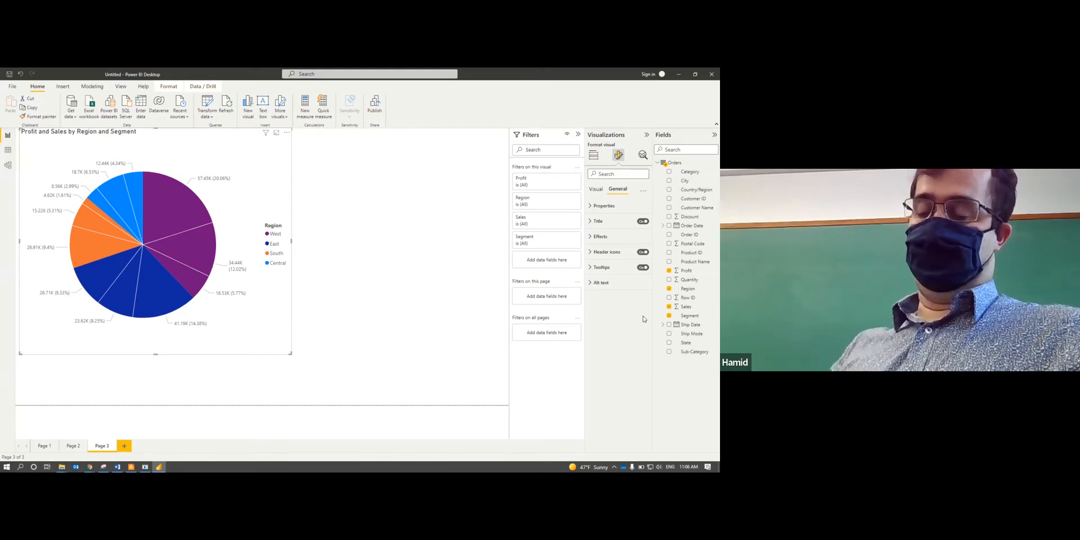
click(596, 190)
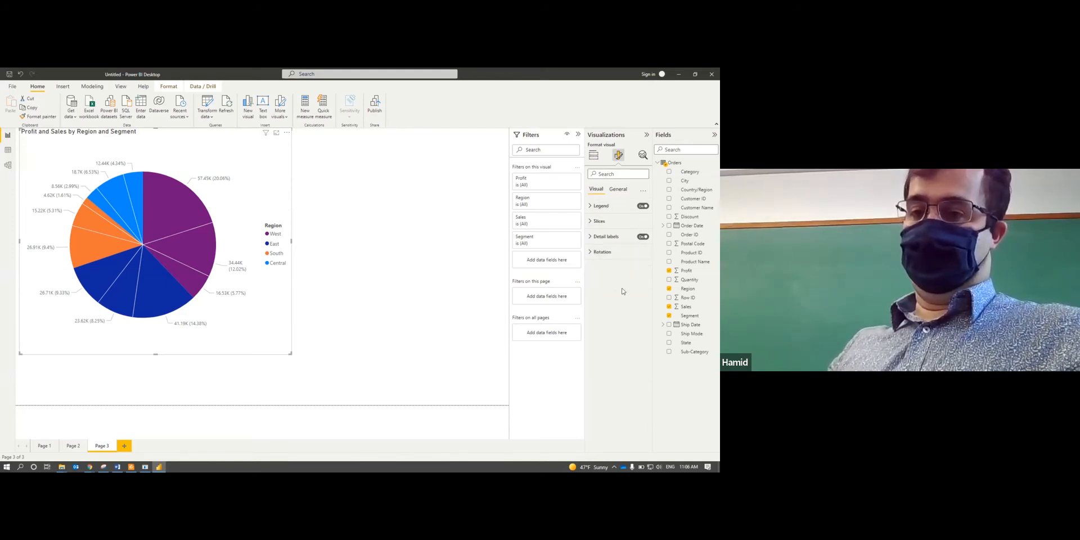
click(594, 239)
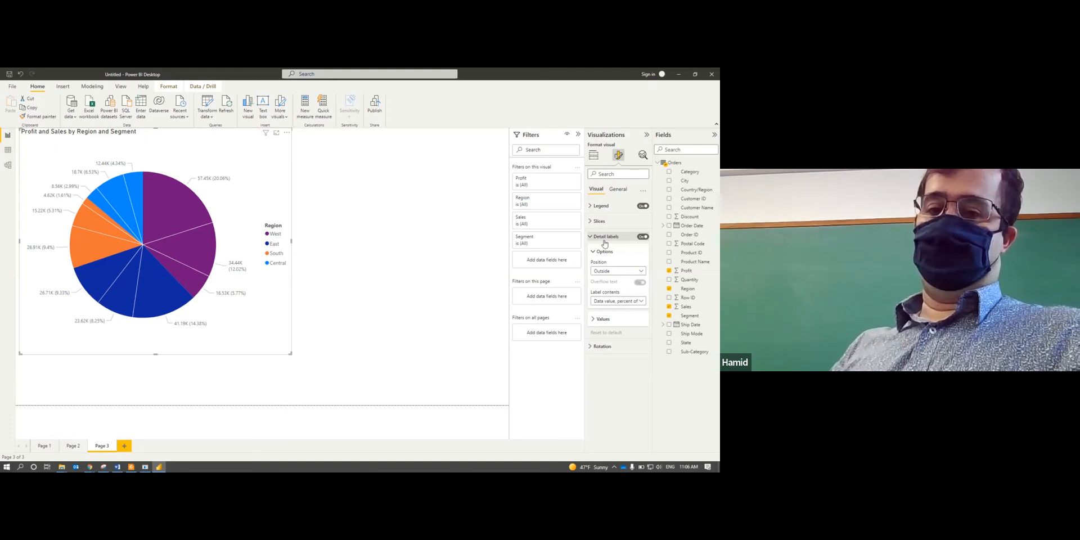
click(643, 155)
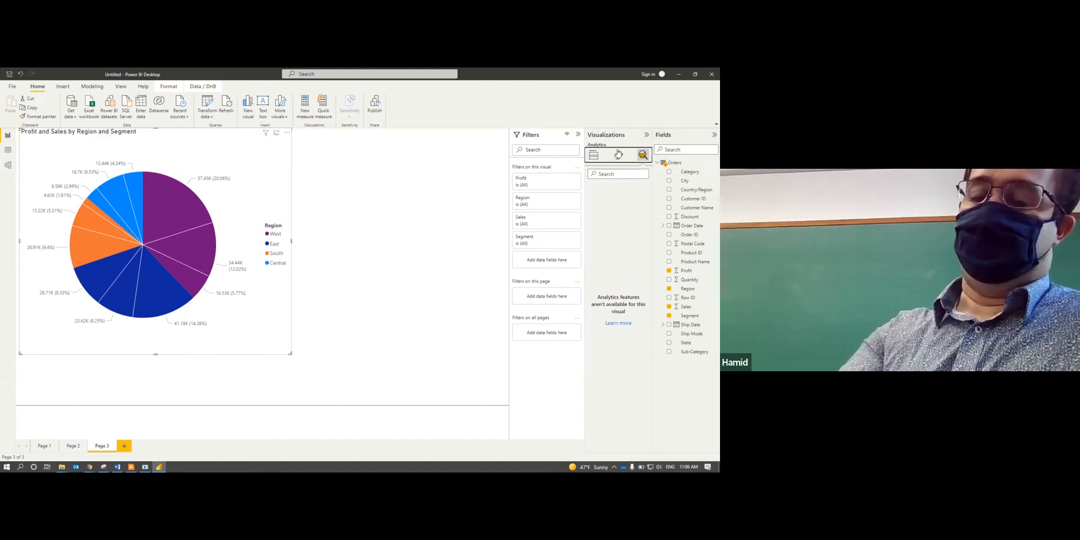
click(618, 156)
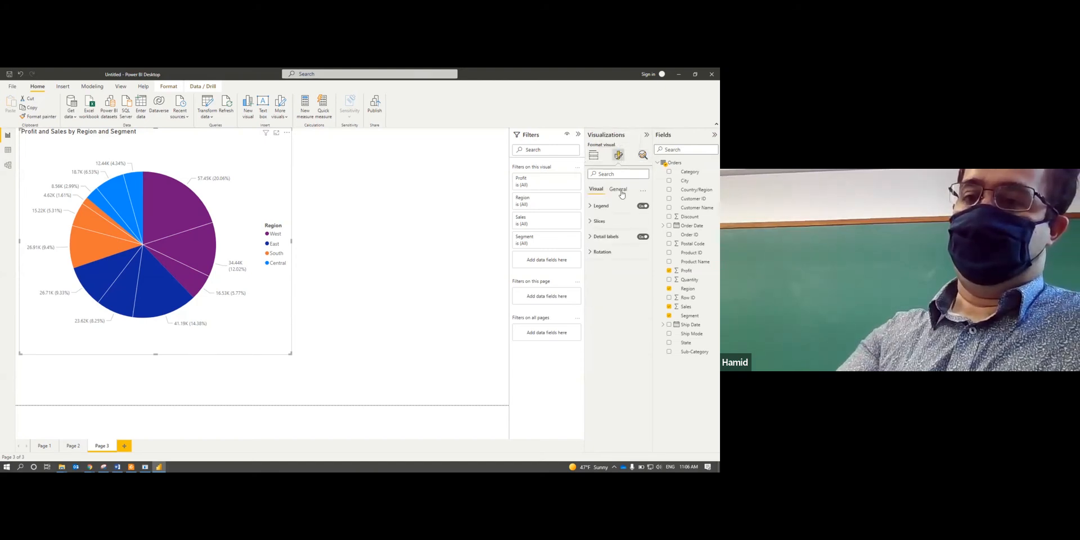
- Change the pie chart's title text to "Profit of Segments"
click(618, 190)
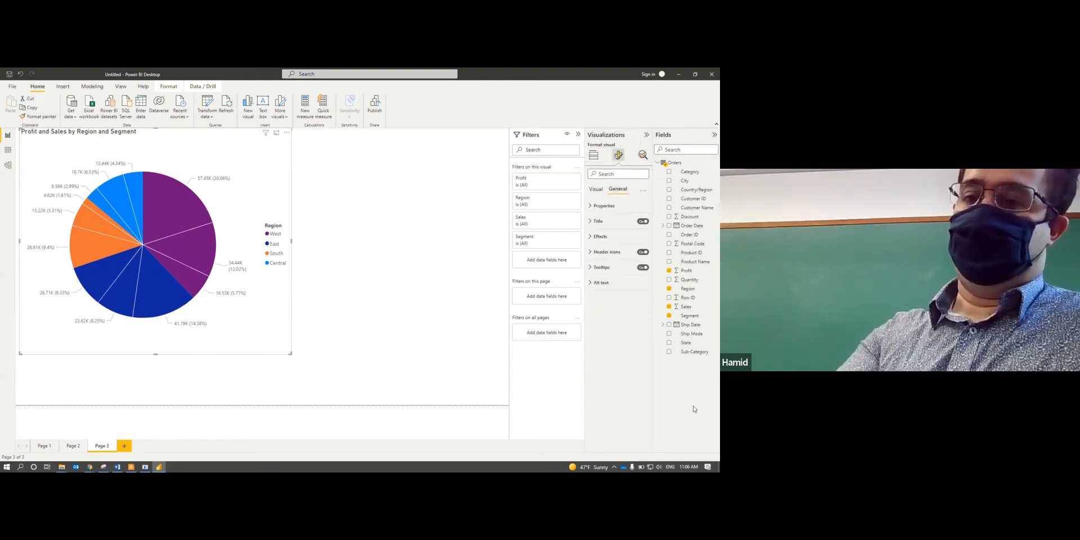
click(591, 224)
triple_click(618, 244)
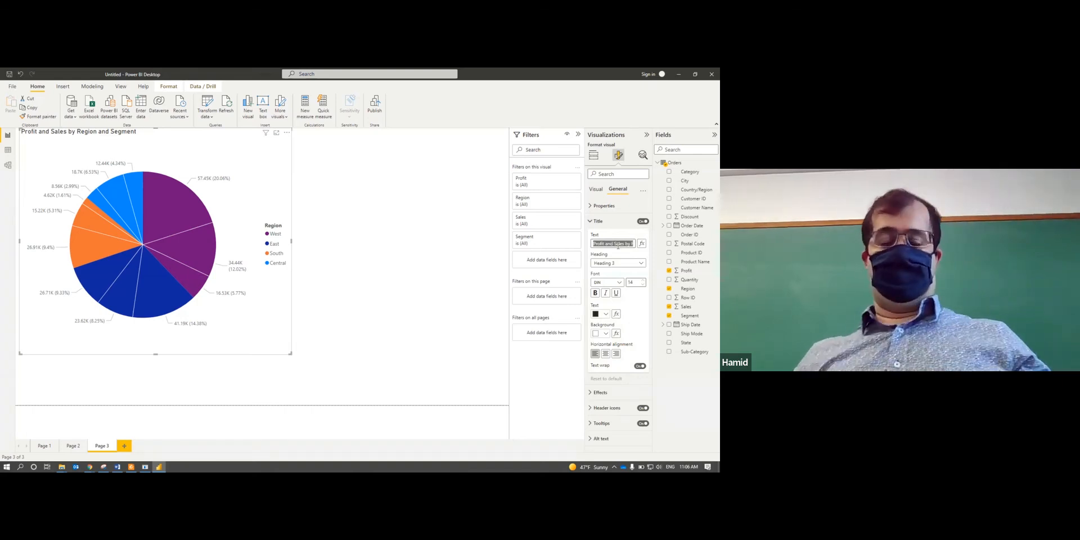
text(Prof)
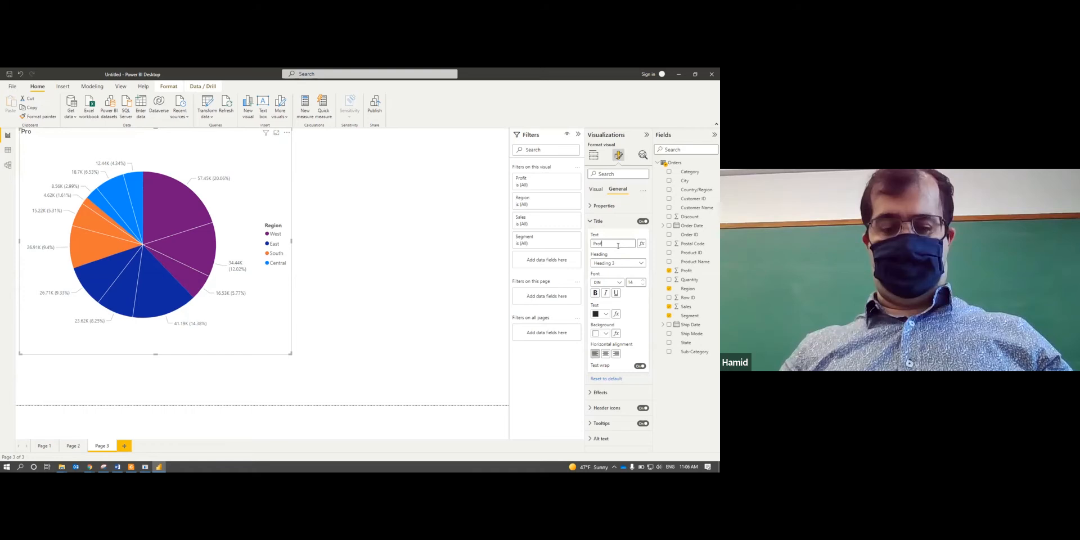
text(it of)
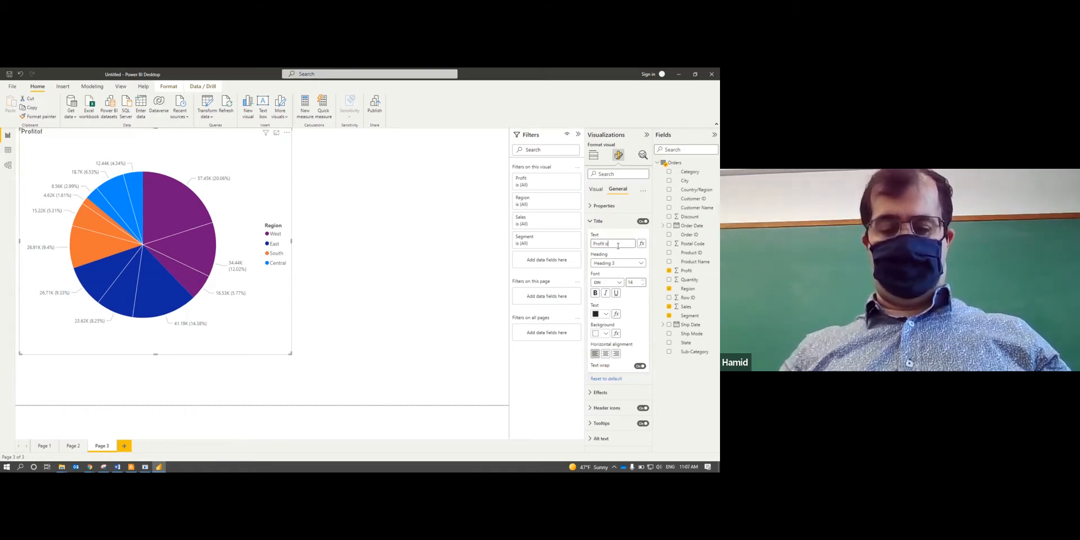
text( Segments)
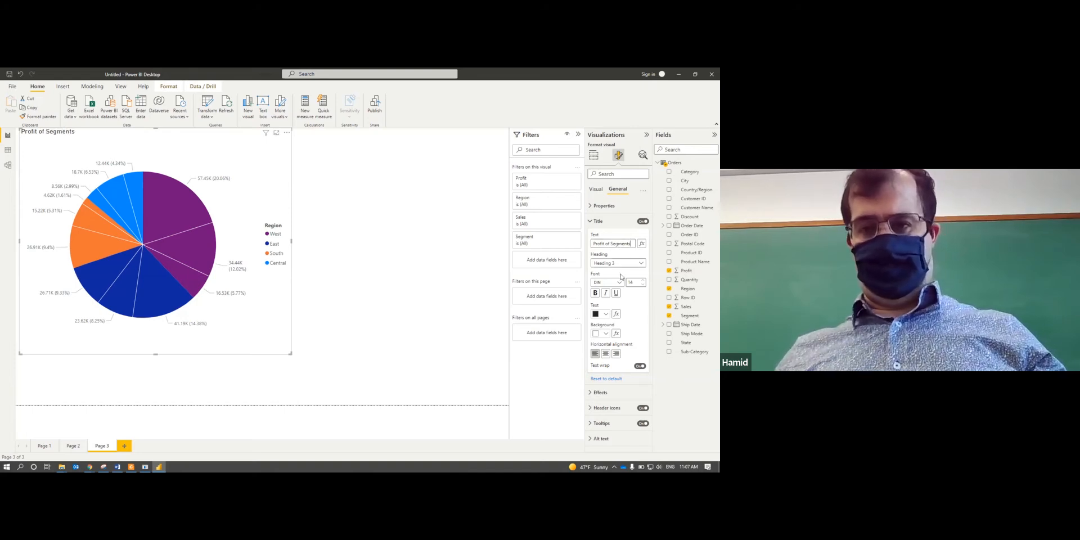
- Center the pie chart's title, increase its font size to 17 and make it bold
click(605, 353)
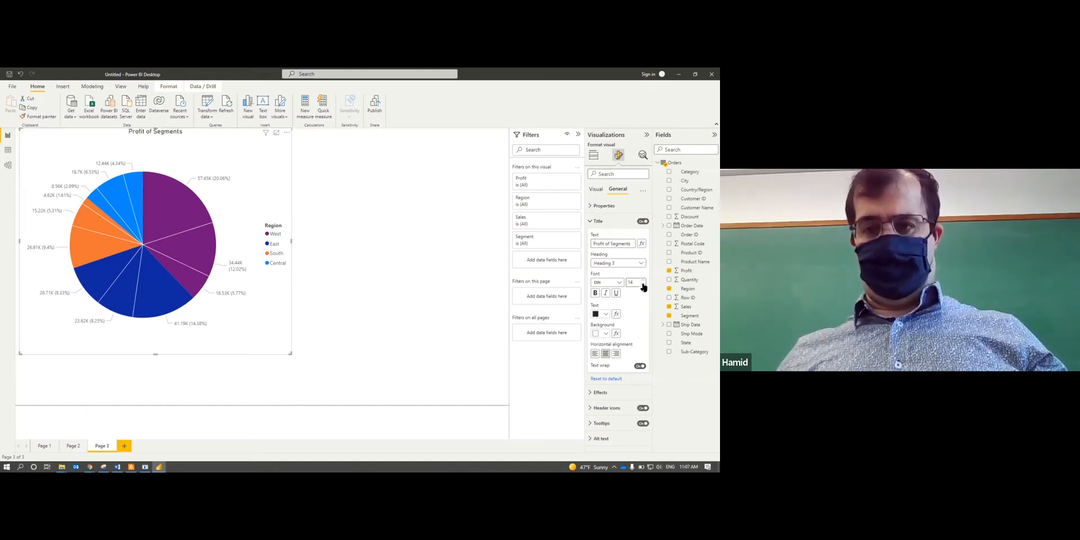
click(643, 280)
click(643, 281)
click(643, 280)
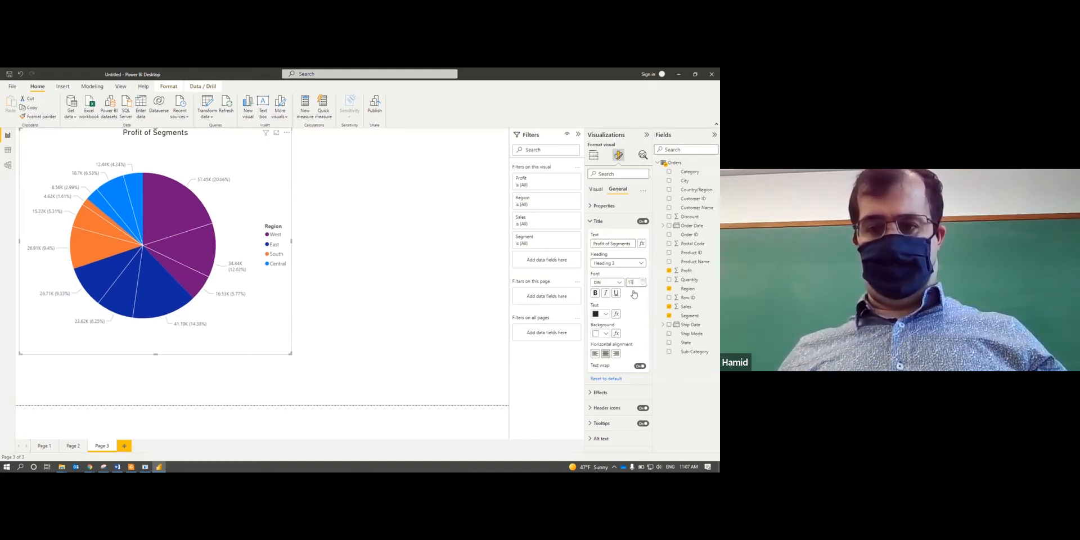
click(597, 293)
- Set the pie chart's title text to the custom red color #EE1447
click(606, 314)
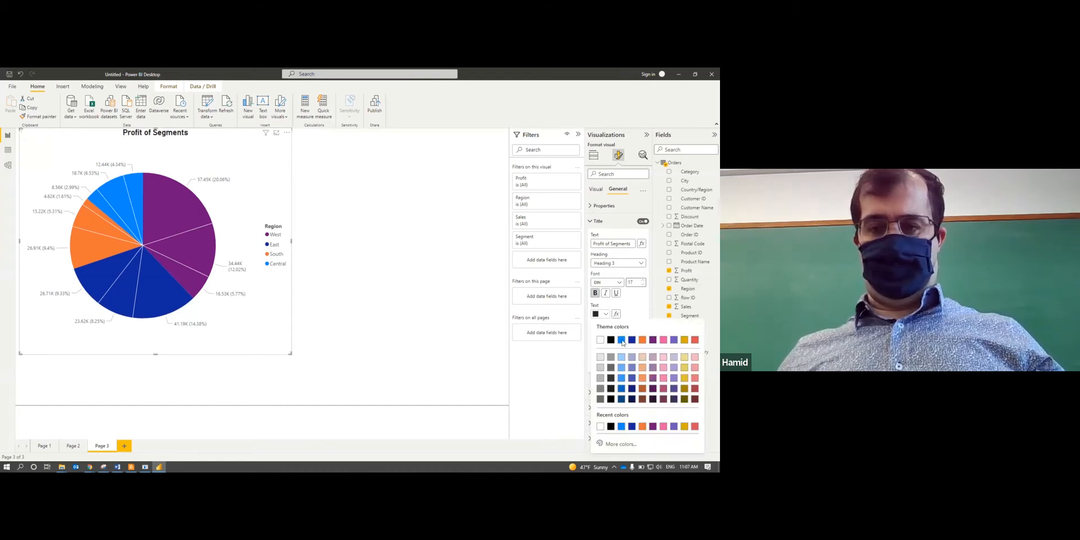
click(621, 444)
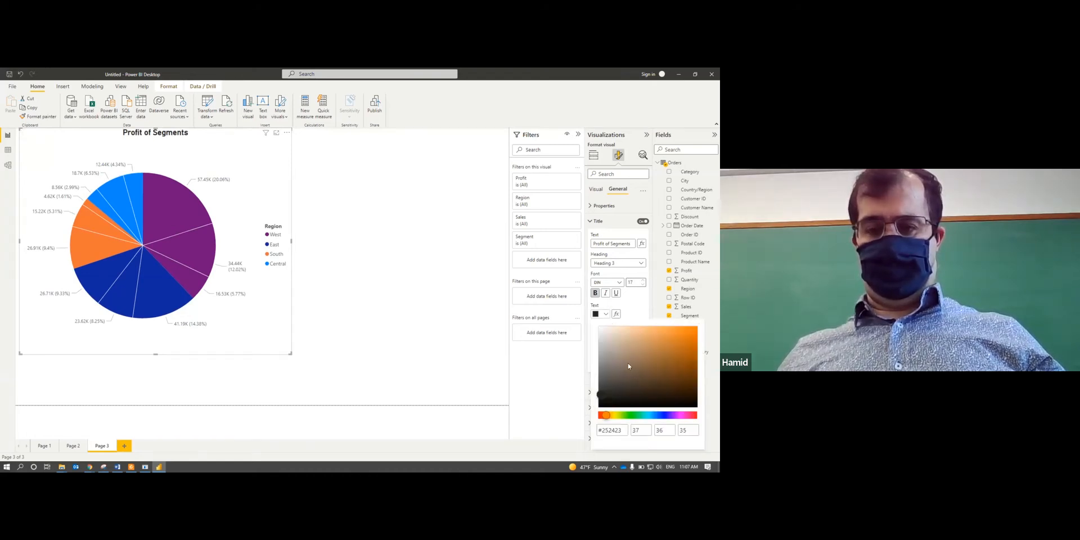
click(694, 414)
click(686, 332)
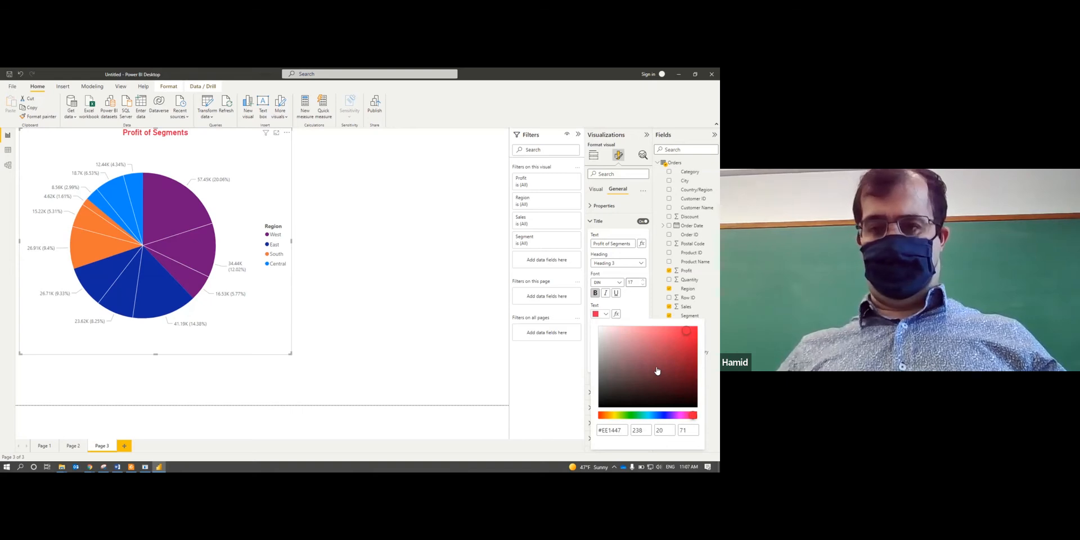
click(638, 314)
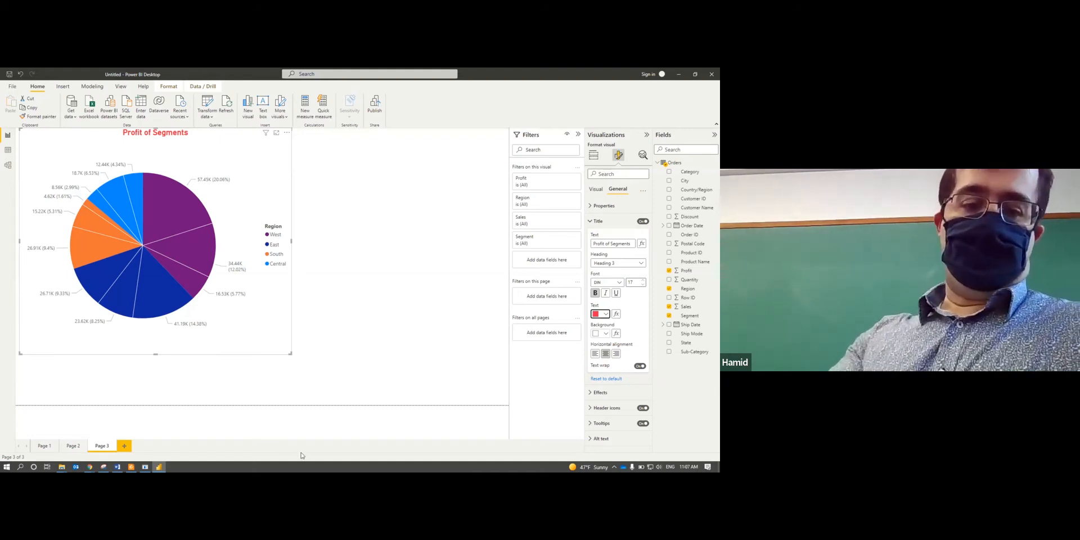
- Switch to Foxit PDF Reader and read the funnel chart question, its field assignments and the custom column instructions
click(133, 468)
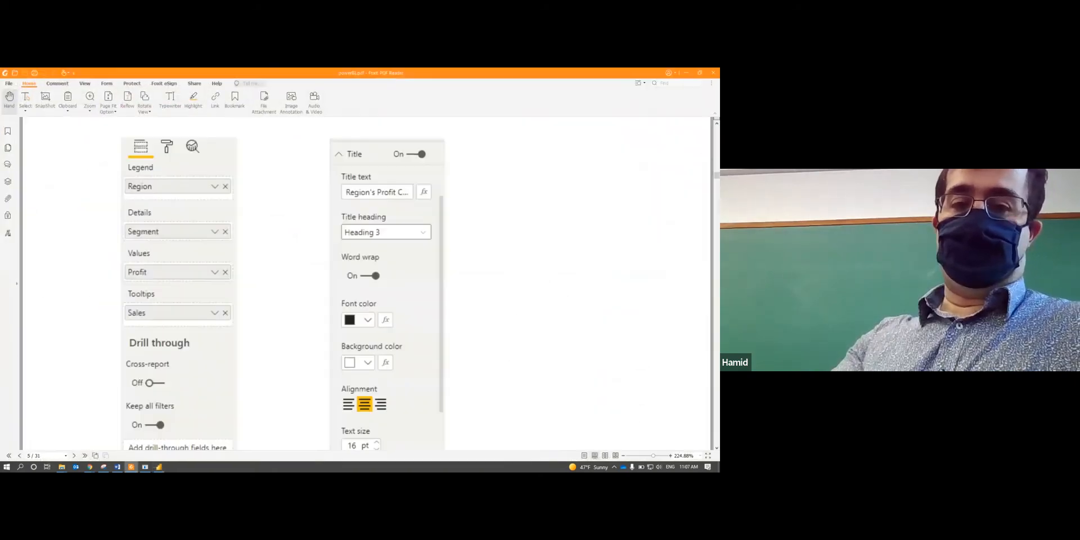
scroll(448, 360, down, 10)
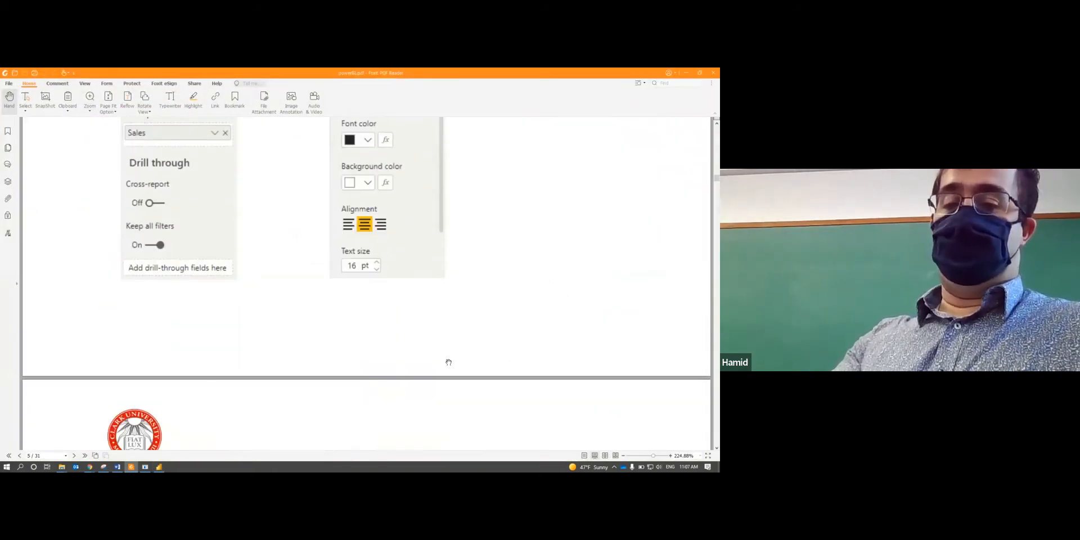
scroll(447, 373, down, 3)
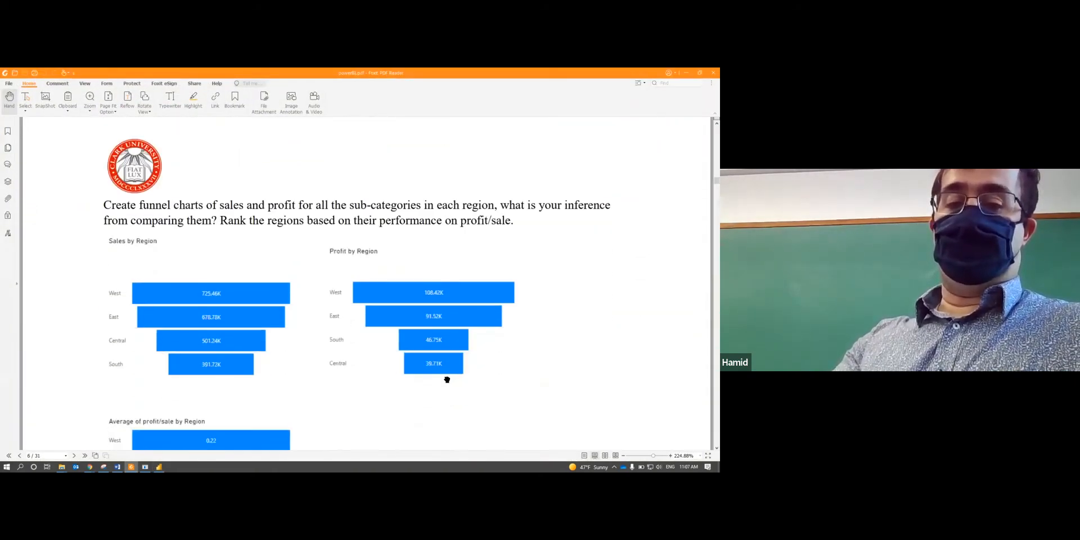
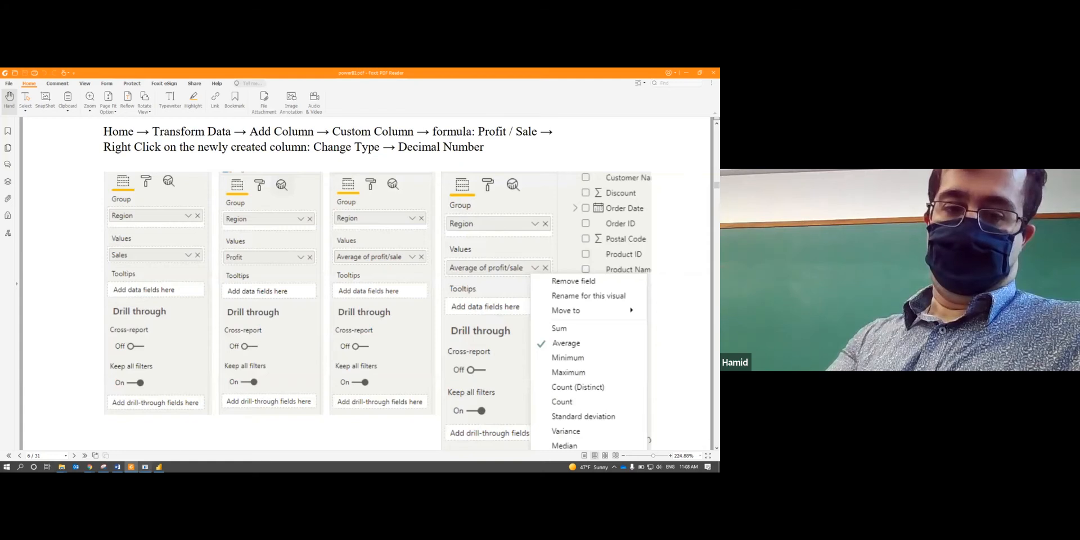
- Switch to Power BI, add a new report page and build an enlarged funnel chart with Region as group and Profit as values
click(158, 467)
click(125, 446)
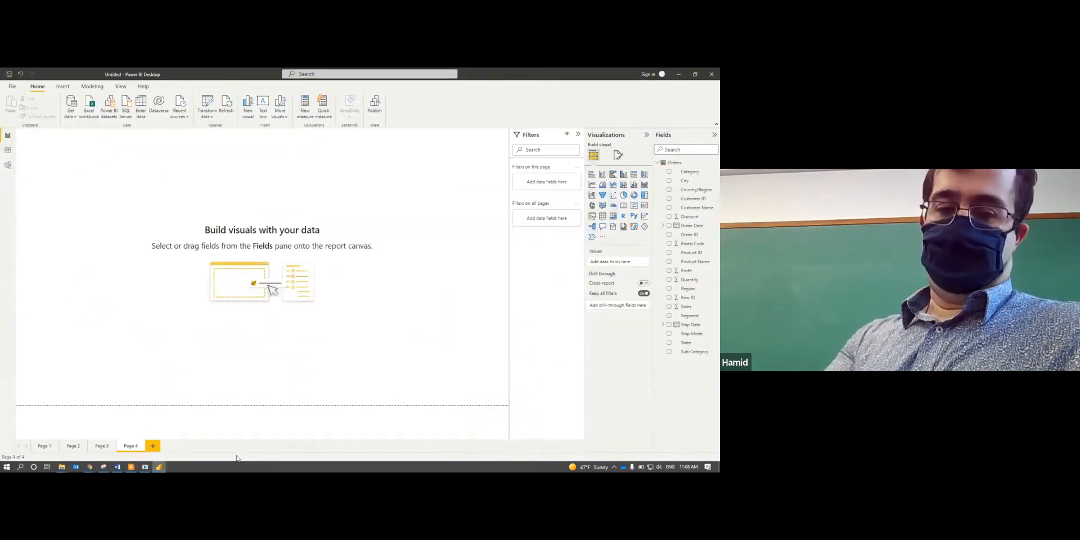
click(602, 198)
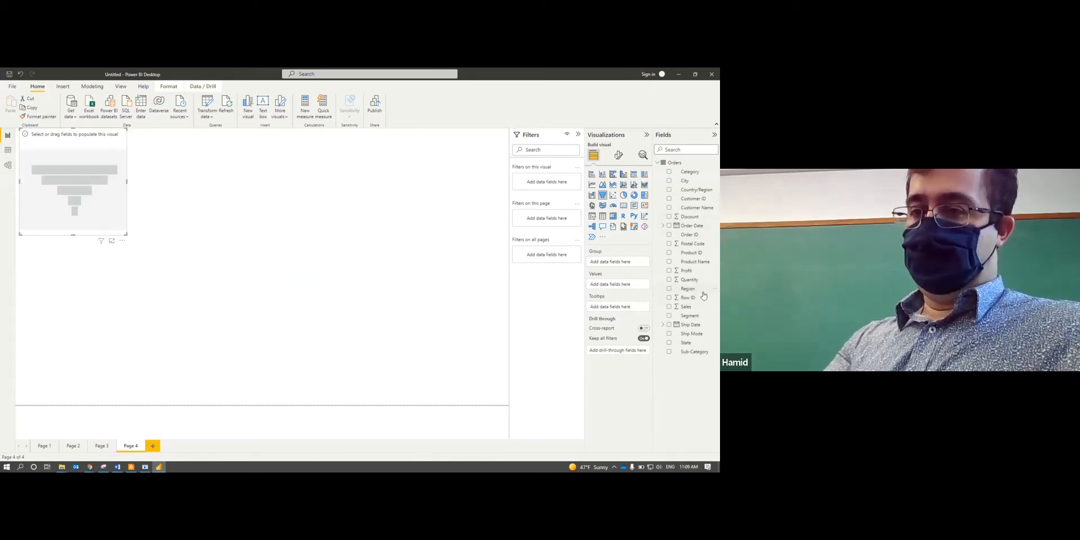
drag(691, 289, 620, 263)
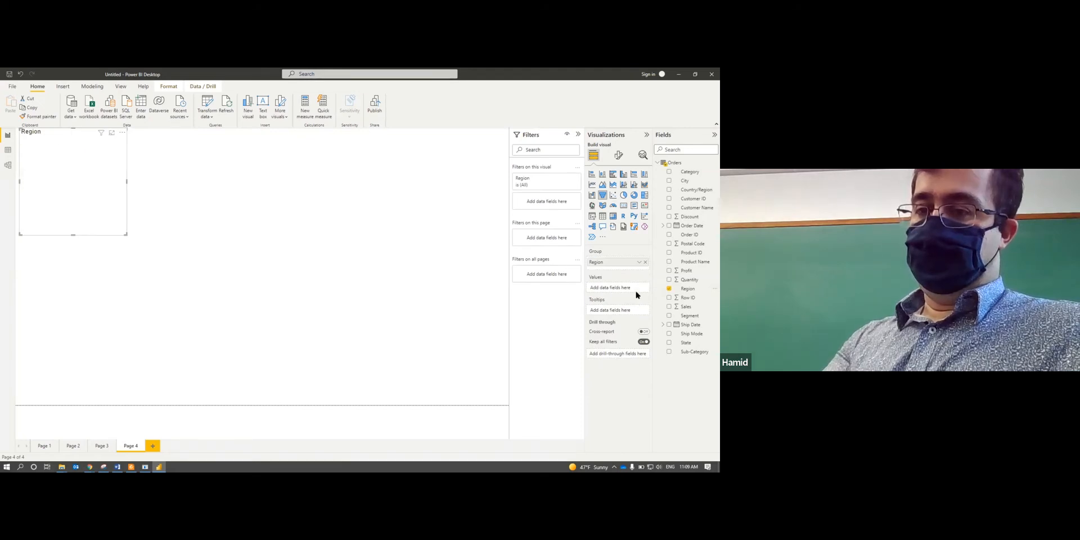
drag(691, 271, 587, 289)
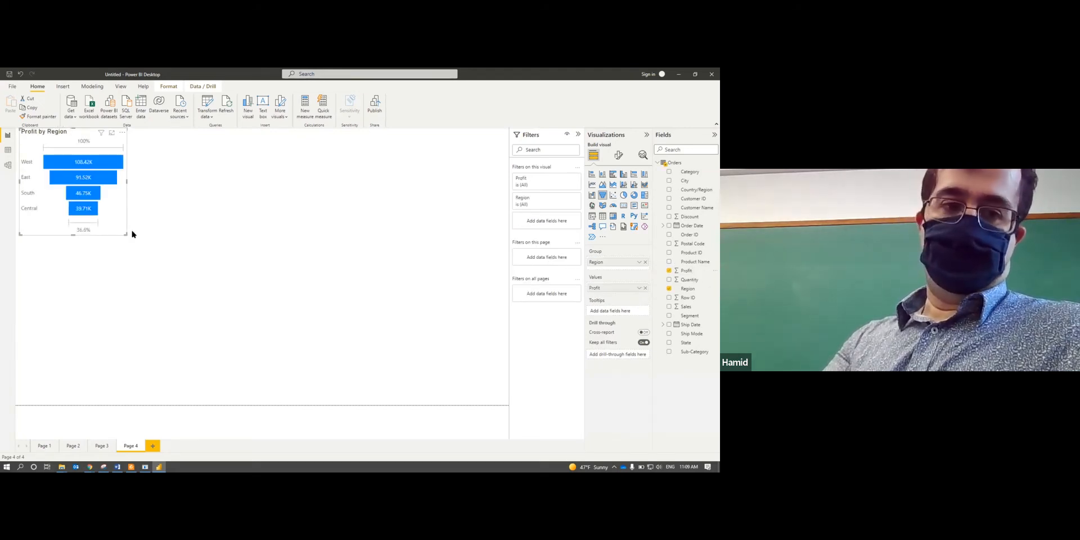
drag(126, 234, 161, 247)
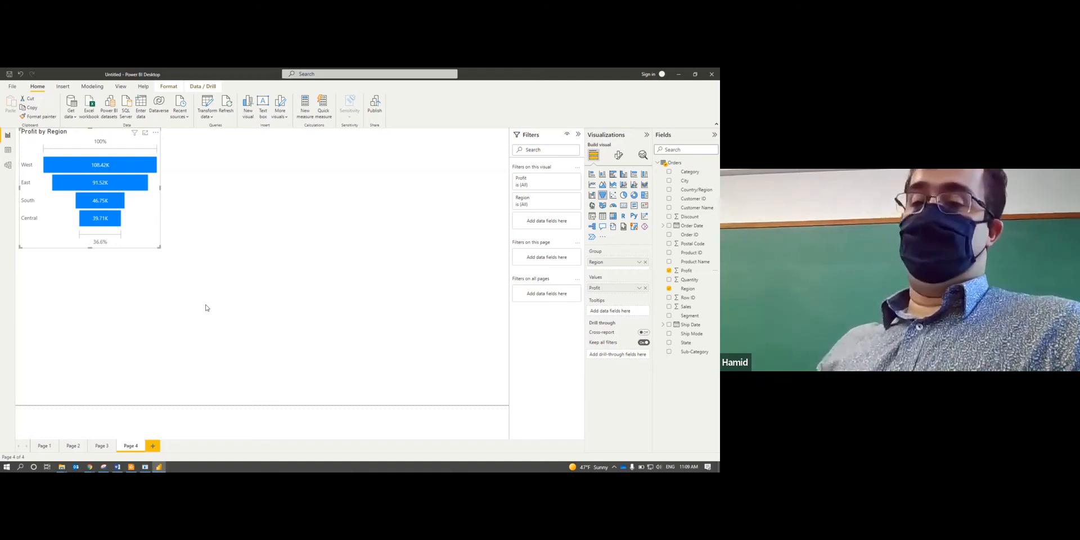
- Add a second funnel chart below the first with Region as group and Sales as values
click(456, 268)
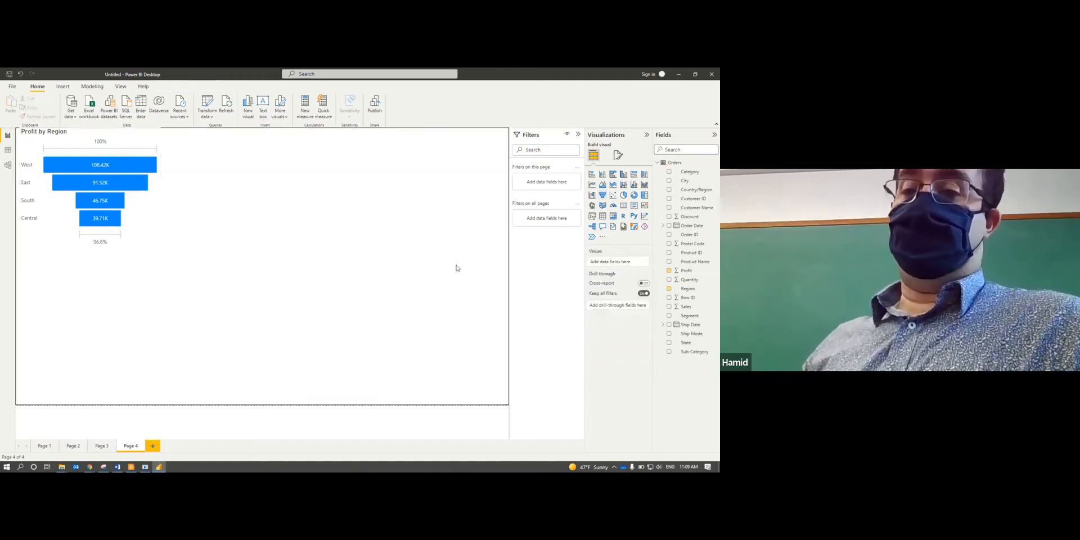
click(604, 196)
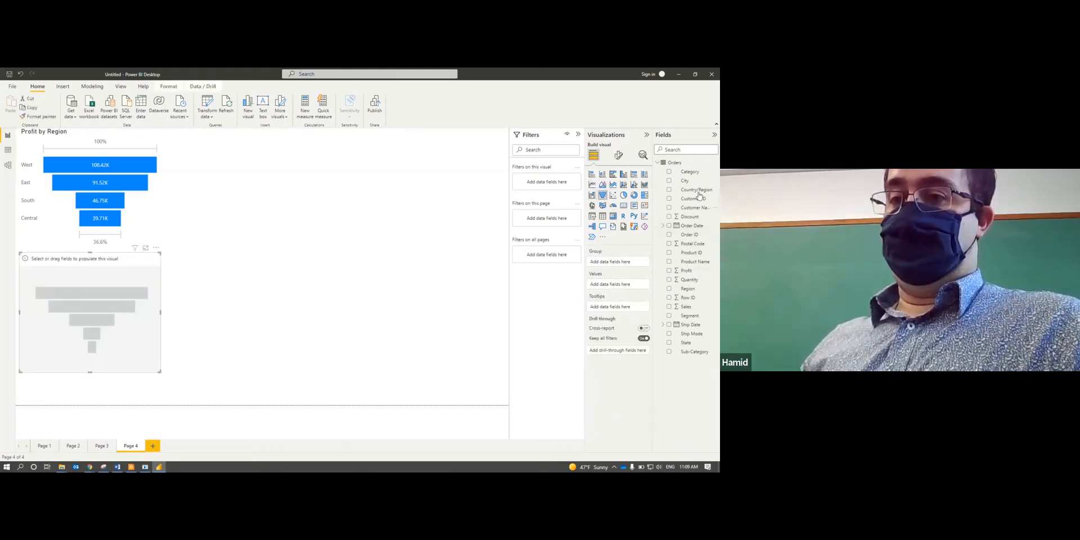
drag(631, 287, 615, 266)
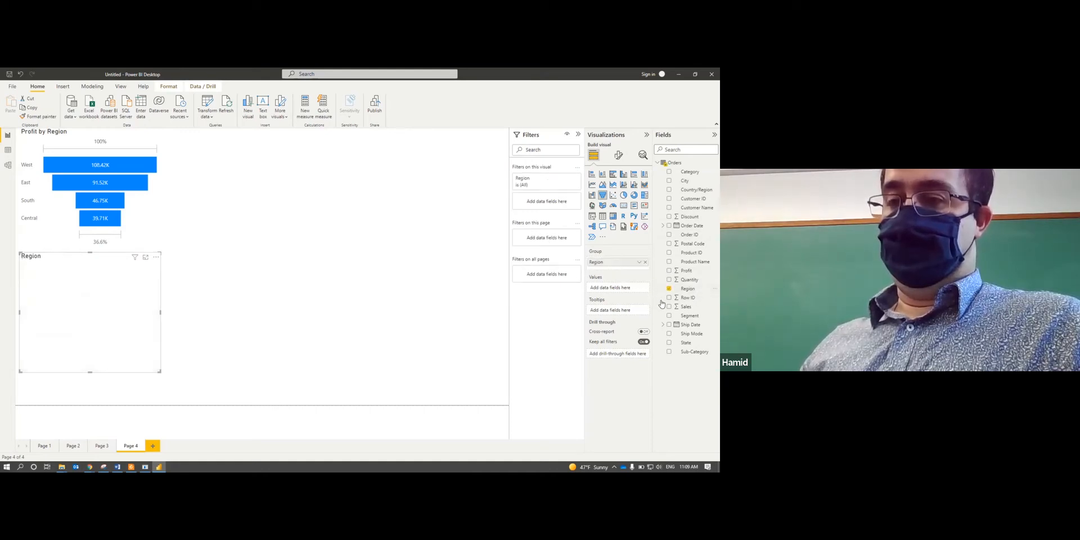
drag(685, 307, 436, 292)
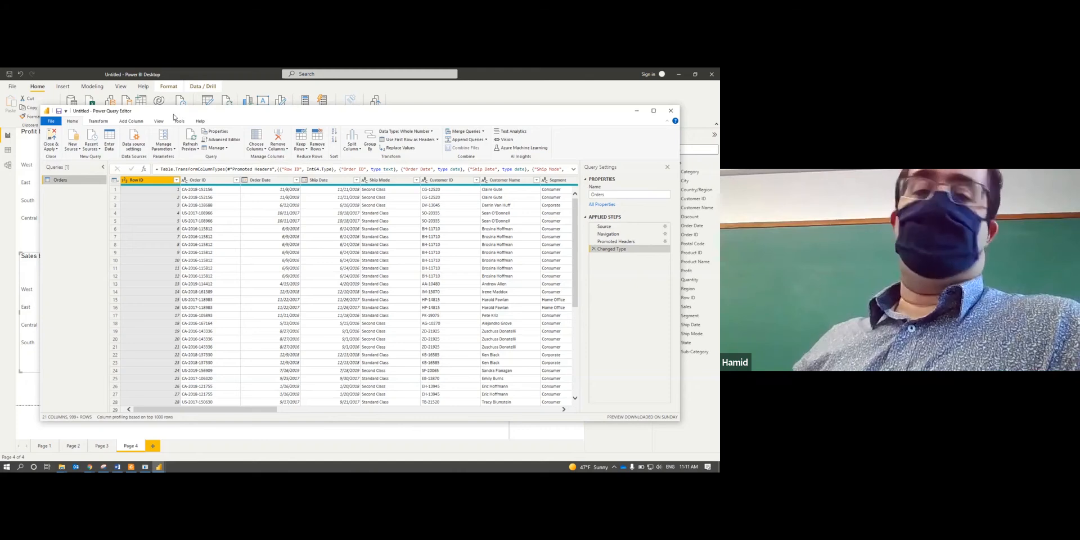
- Start a custom column in the Orders query and name it profit/sale
click(136, 123)
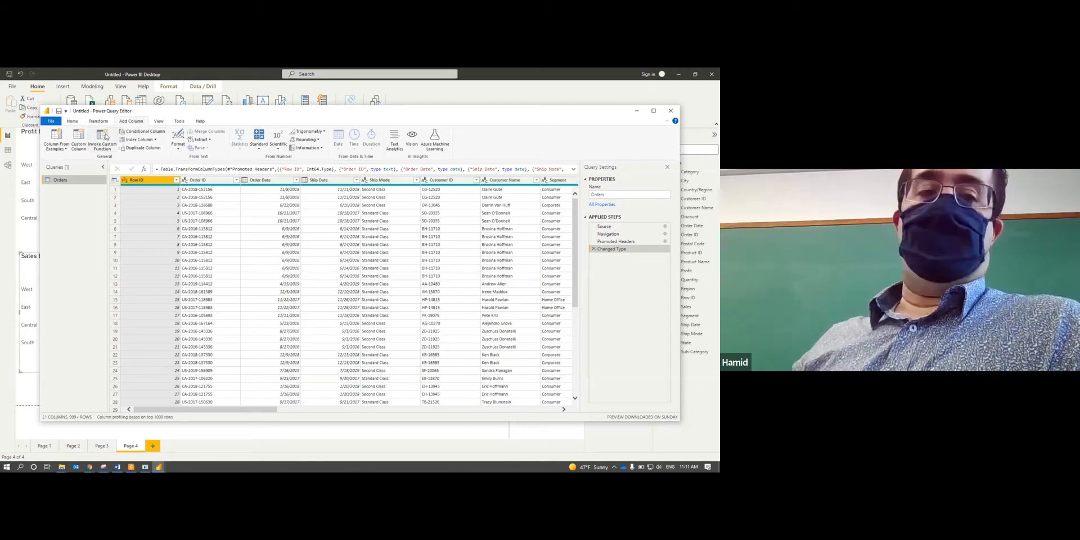
click(80, 140)
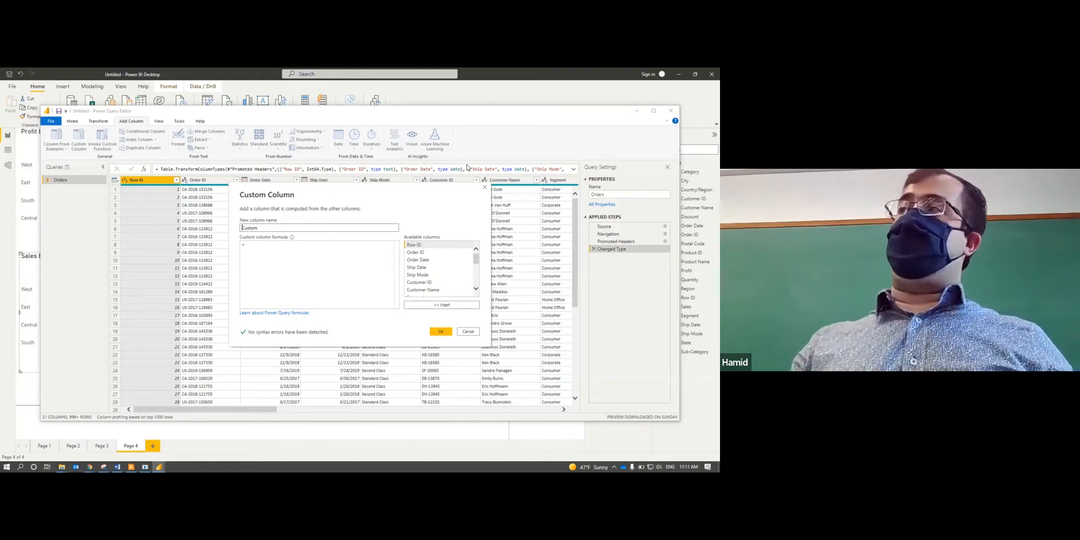
text(pro)
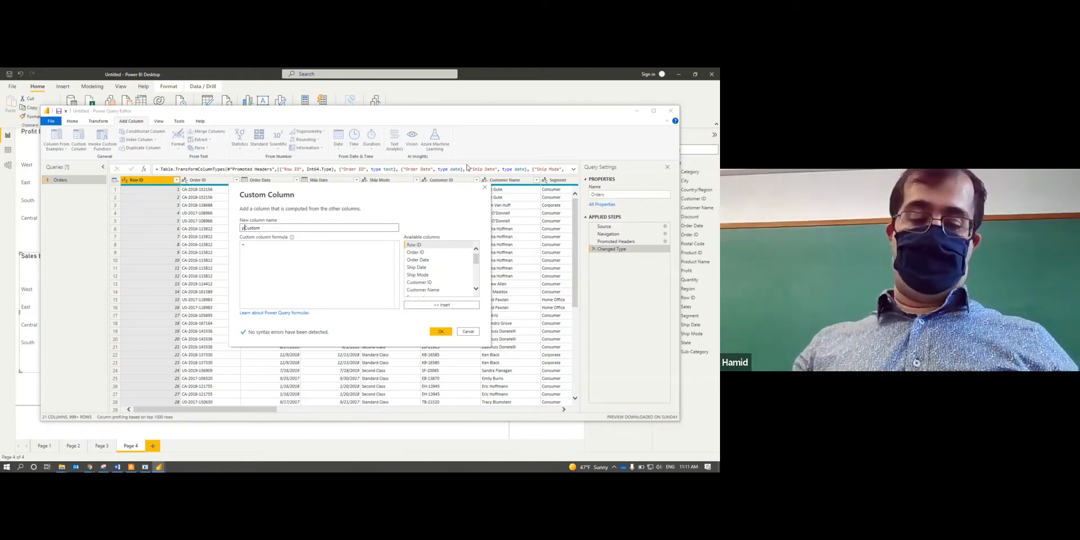
key(Delete)
key(Delete)
key(Delete)
key(Delete)
key(Delete)
key(Delete)
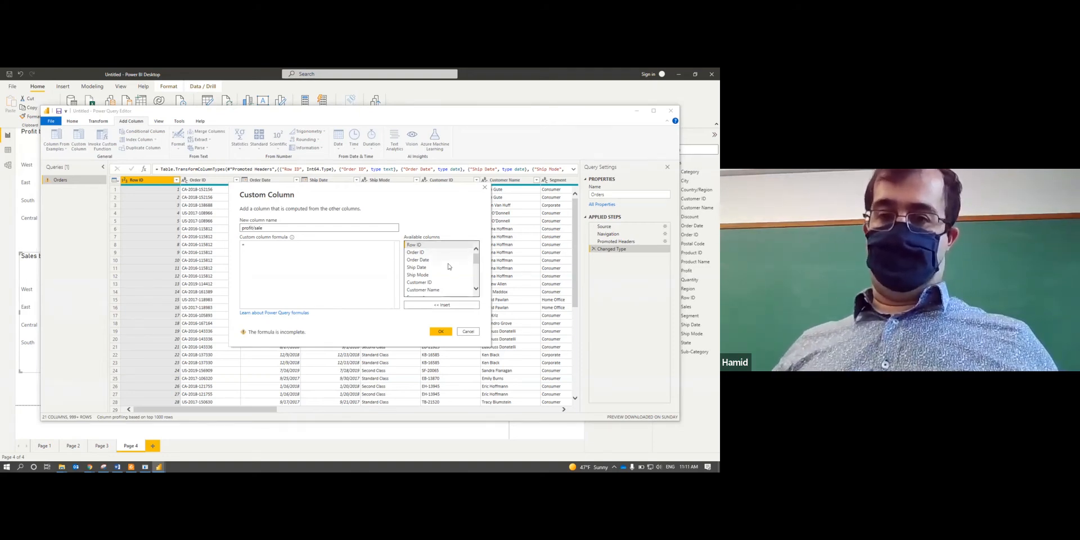
- Set the profit/sale column's formula to [Profit]/[Sales] and add the column to the Orders table
scroll(448, 266, down, 4)
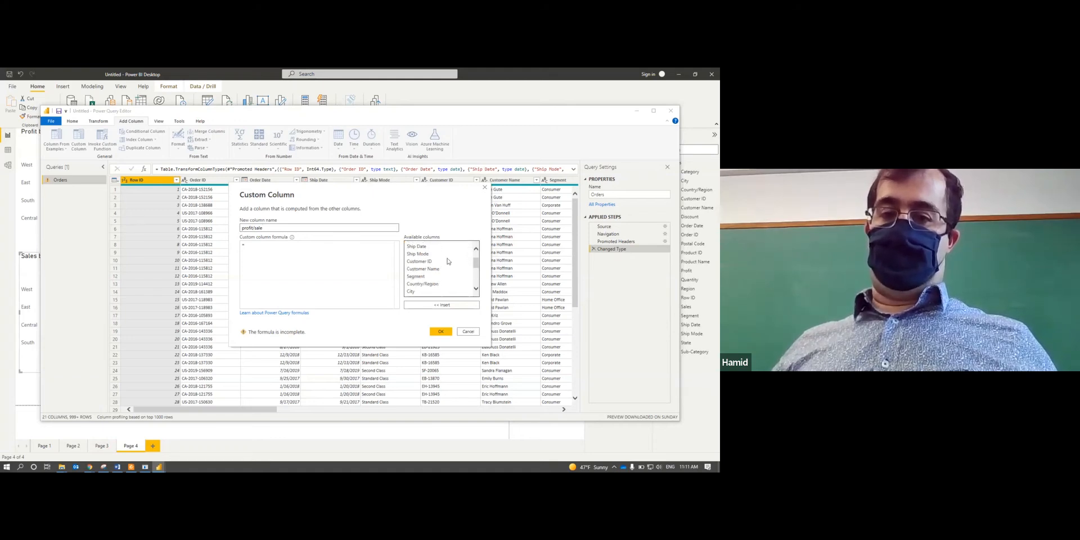
scroll(444, 265, down, 1)
double_click(412, 293)
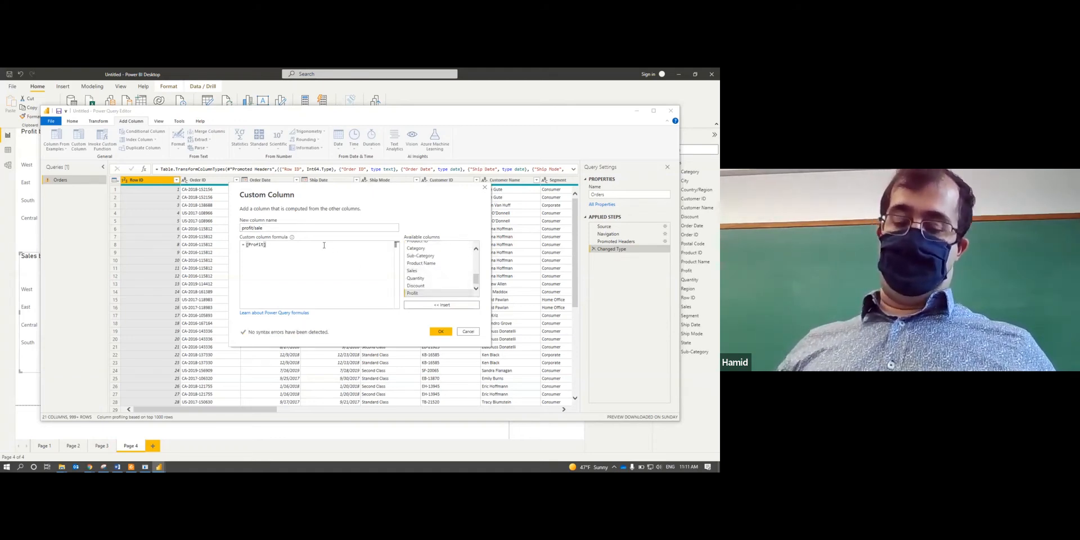
text(/)
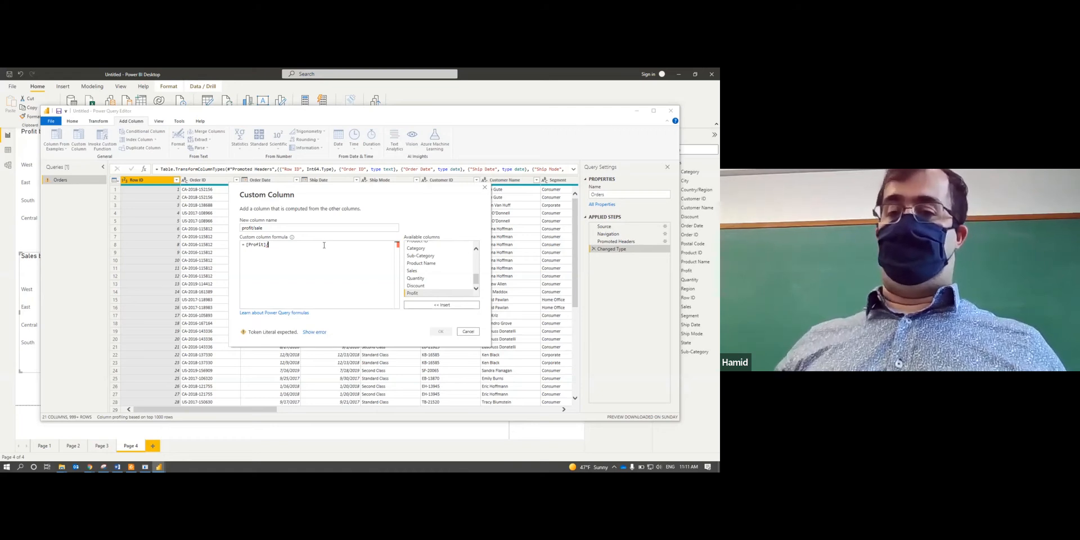
double_click(414, 271)
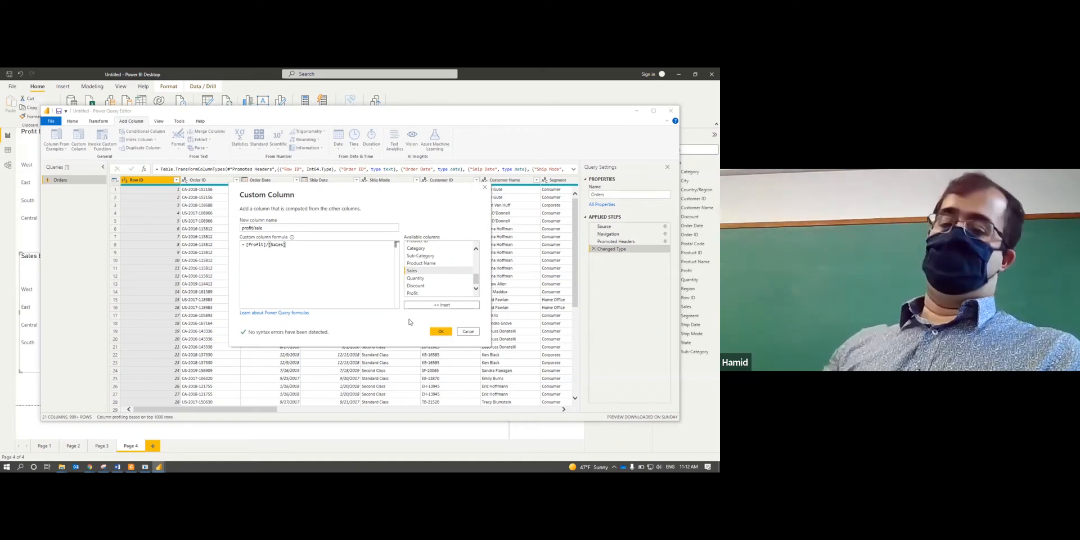
click(436, 332)
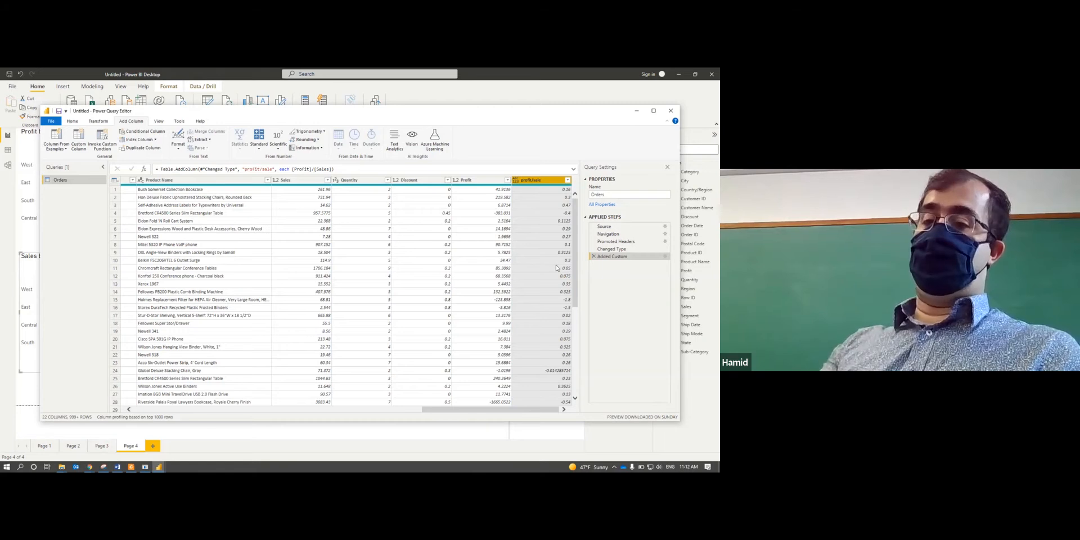
- Change the profit/sale column's data type to Decimal Number
right_click(532, 181)
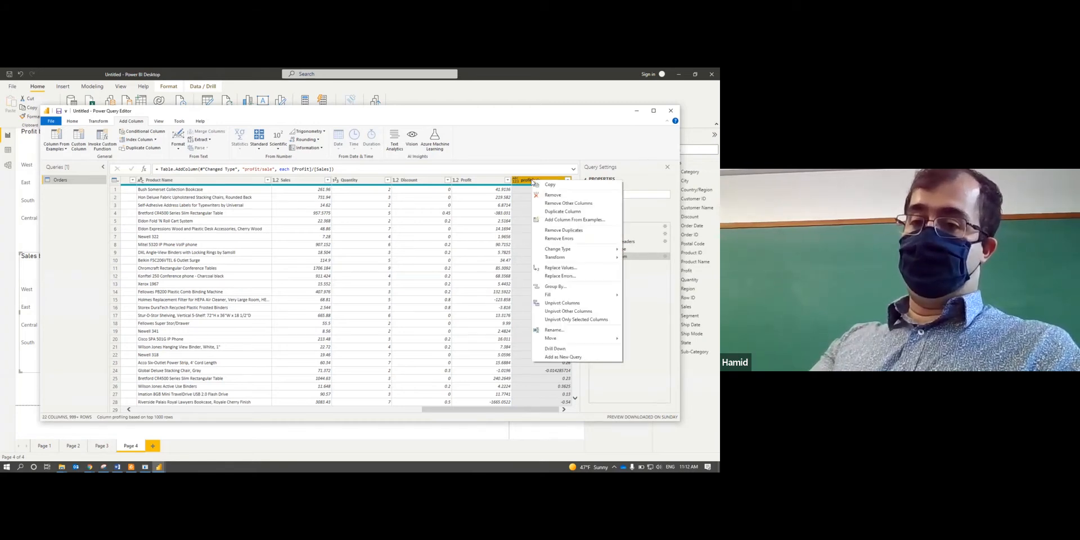
mouse_move(587, 249)
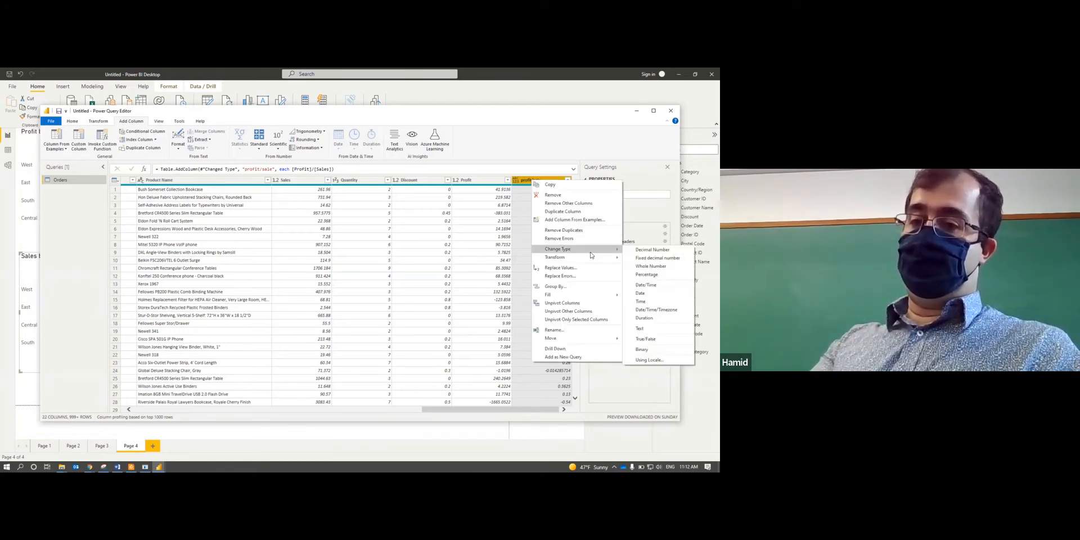
click(652, 250)
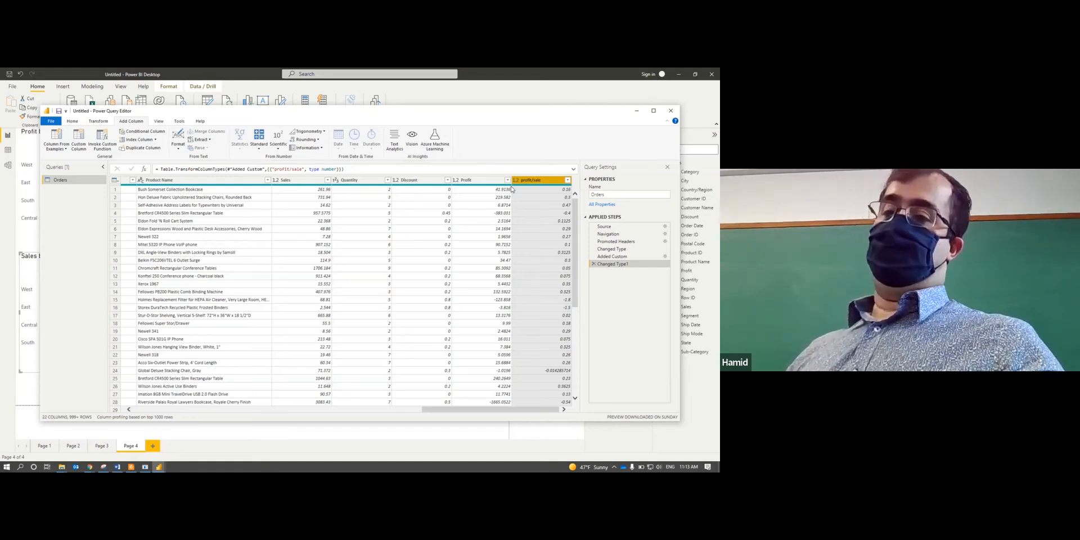
- Close the Power Query Editor without applying the changes and dismiss the pending changes notice
click(673, 113)
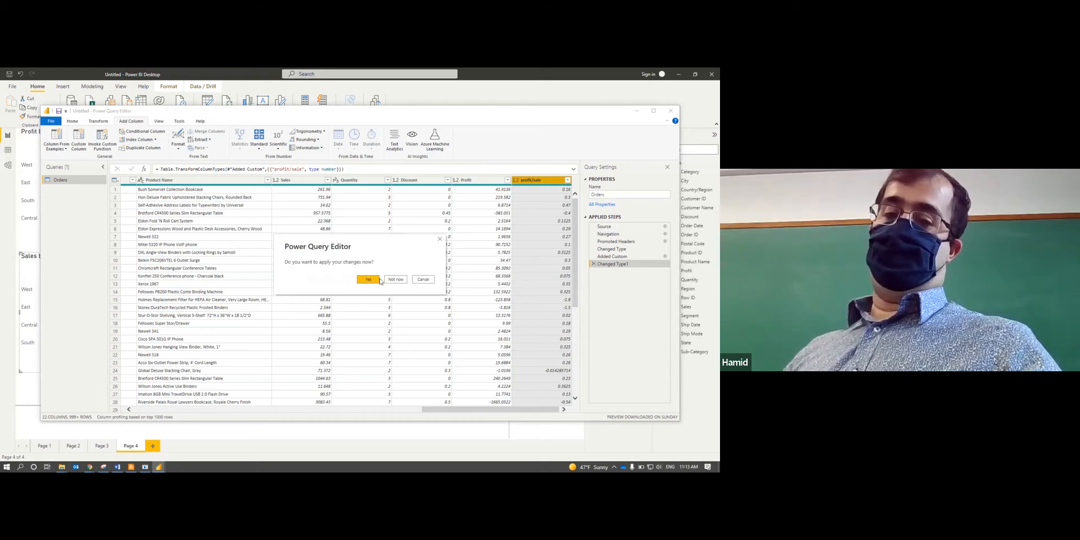
click(395, 281)
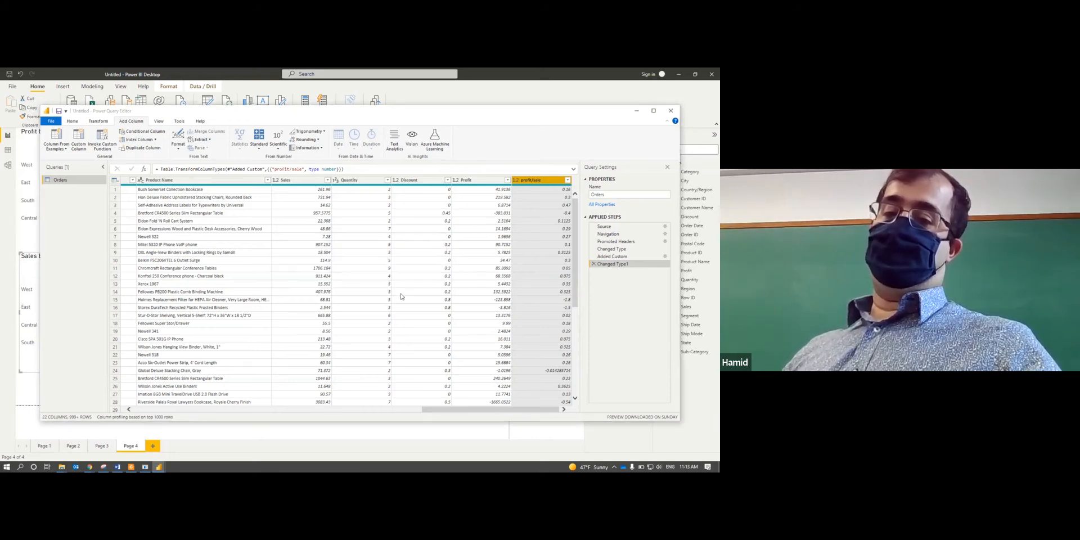
click(665, 111)
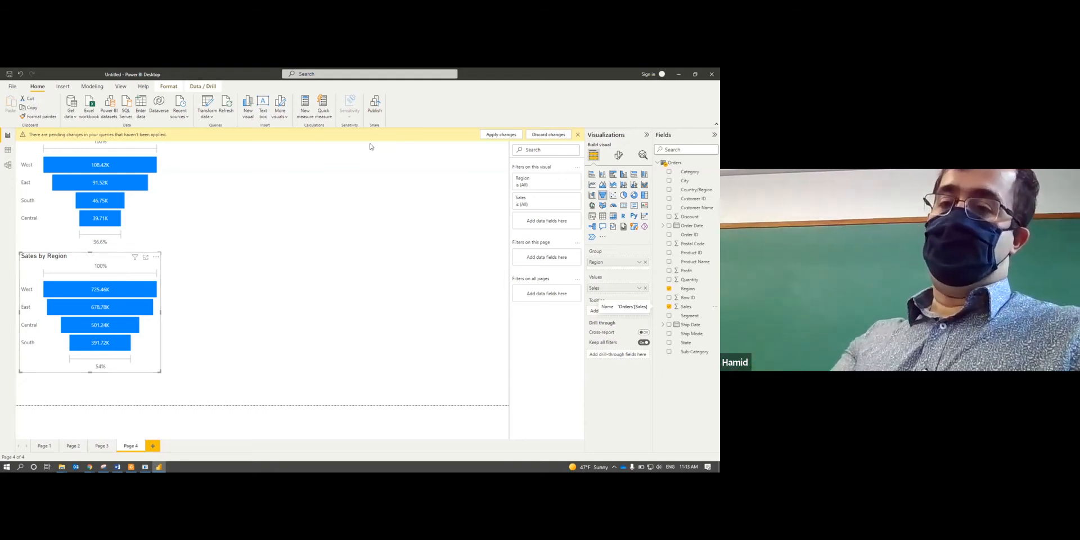
click(578, 135)
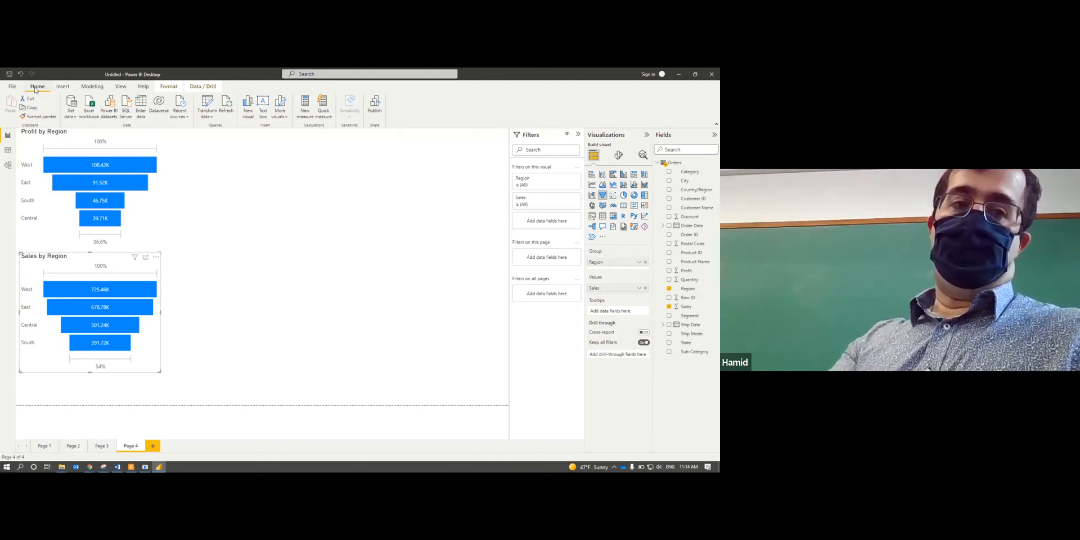
- Reopen the Orders query for data transformation and start a custom column named profit/sales
click(208, 109)
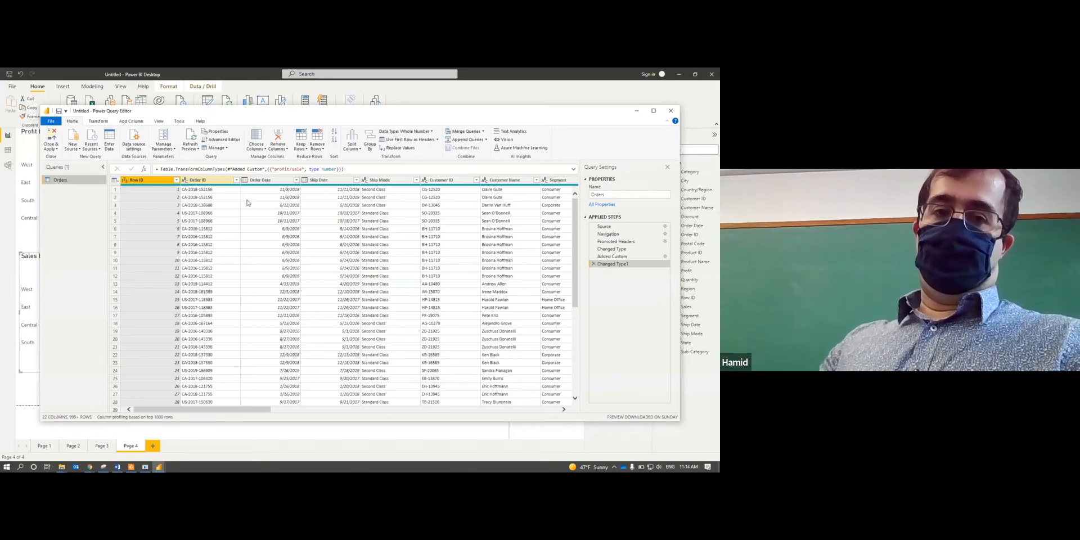
click(135, 123)
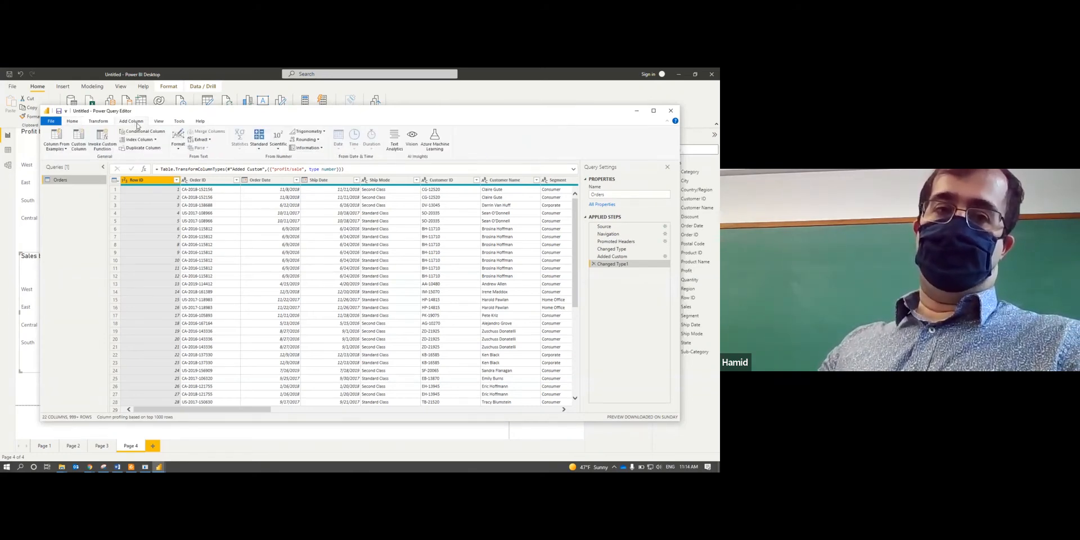
click(78, 139)
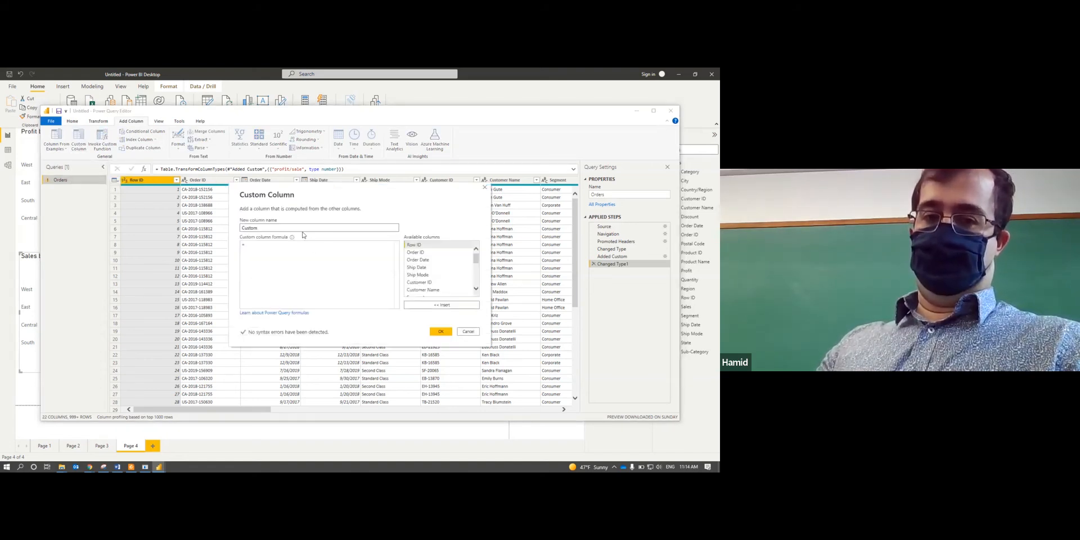
double_click(296, 227)
text(p)
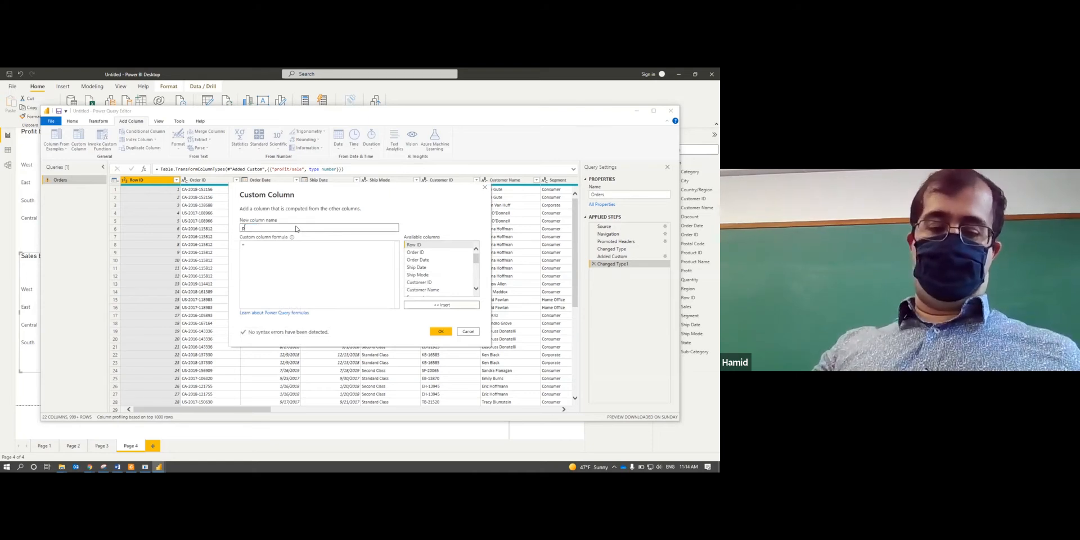
text(rofit/sales)
- Define the profit/sales column as [Profit]/[Sales] and add it to the Orders table
scroll(437, 272, down, 5)
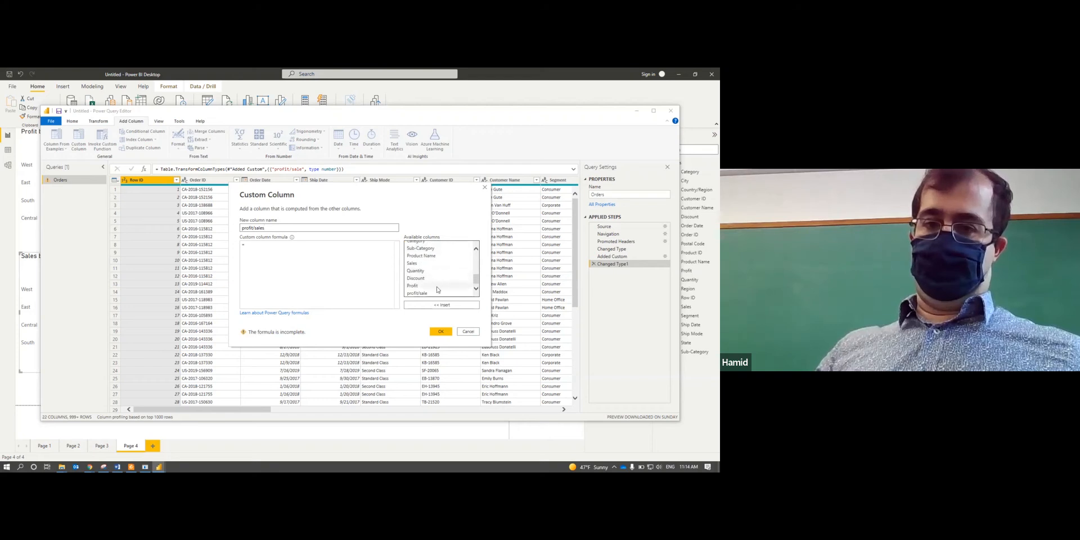
double_click(437, 286)
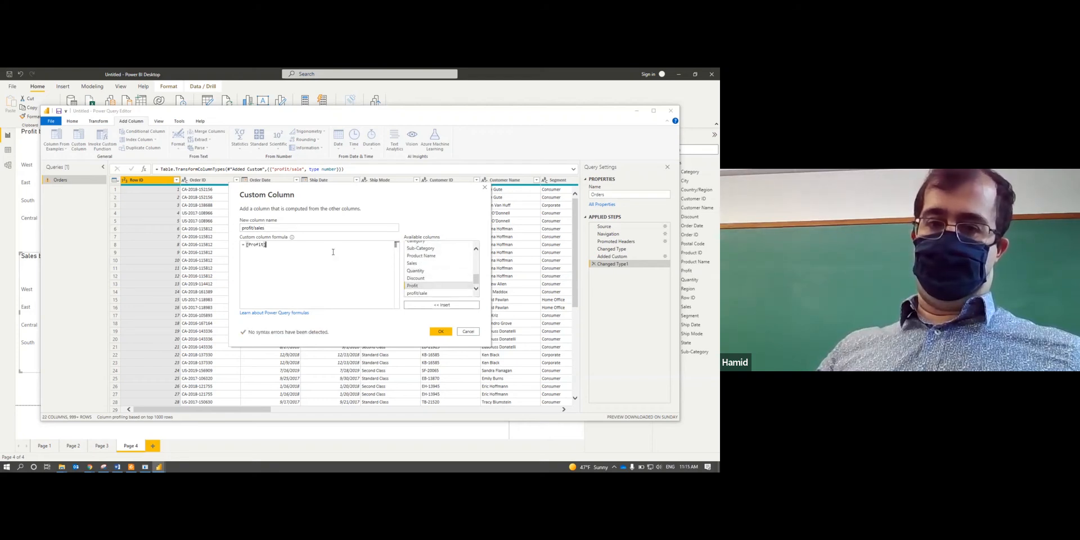
text(/)
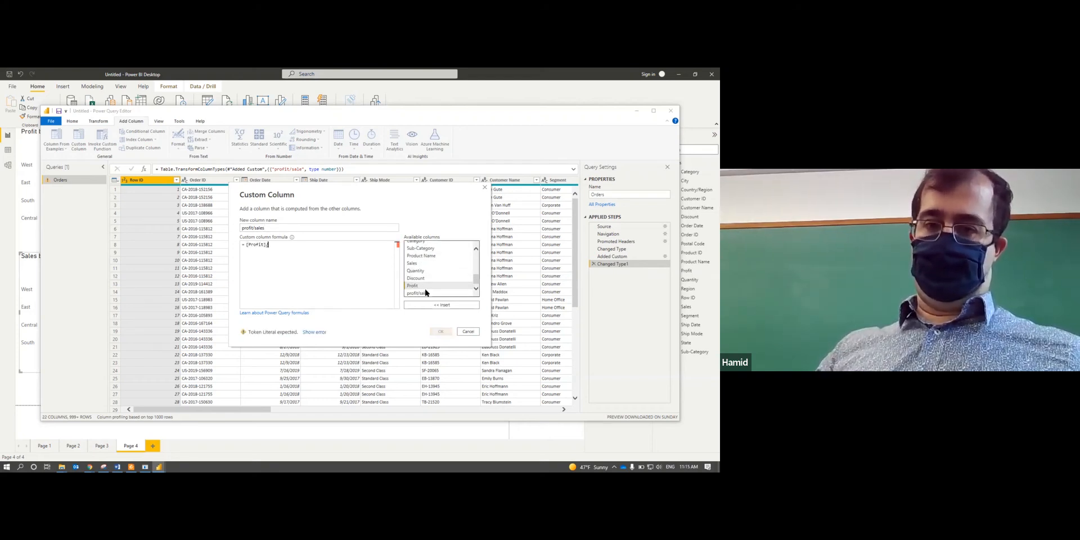
double_click(425, 263)
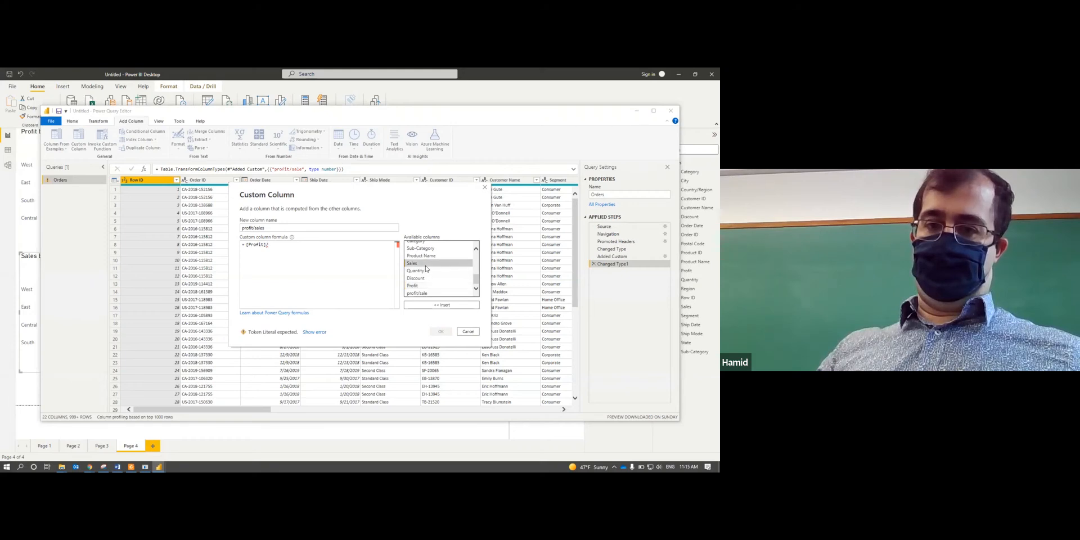
click(441, 331)
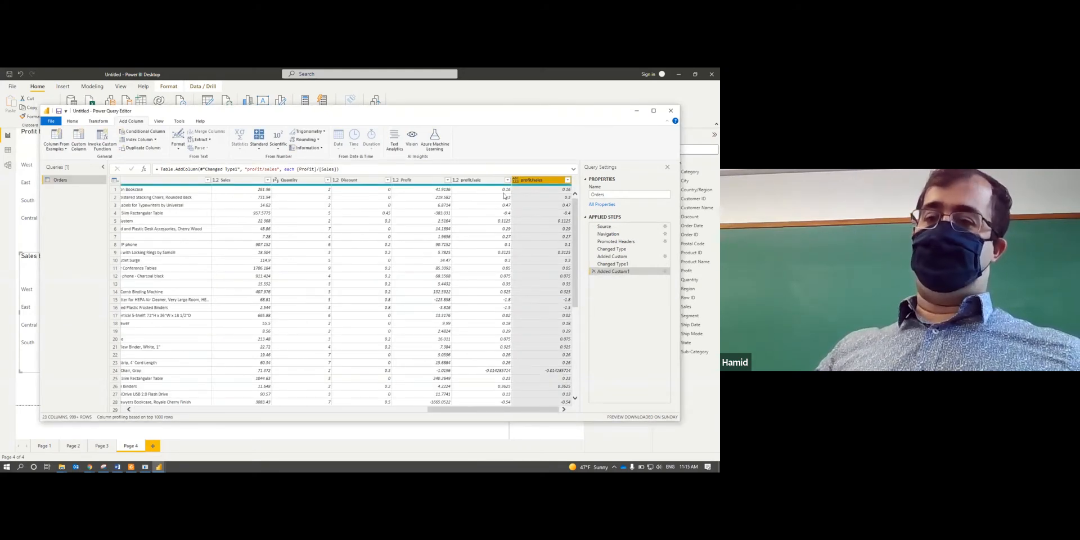
- Remove the duplicate profit/sale column from the Orders table
click(488, 182)
right_click(488, 182)
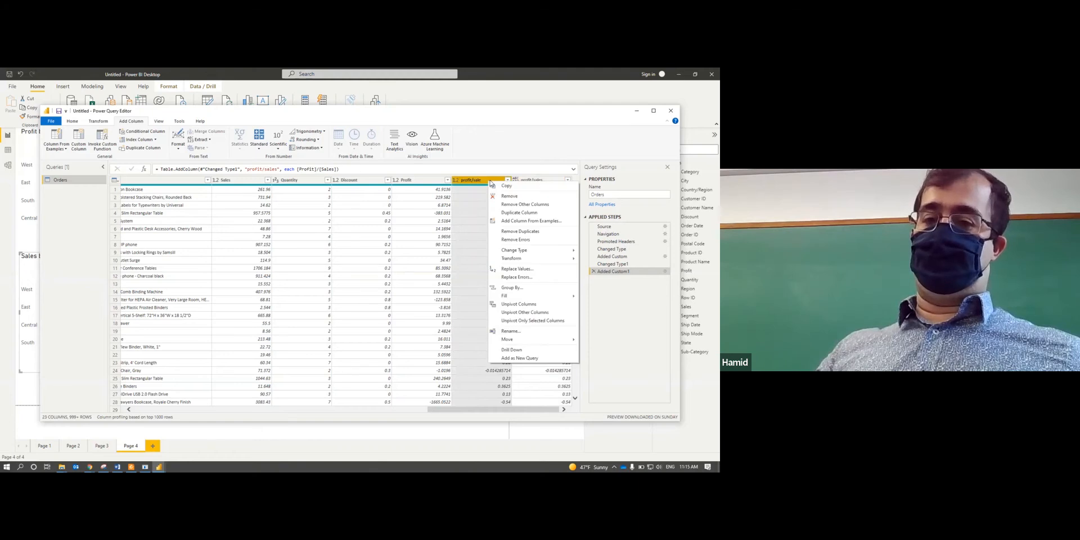
click(509, 197)
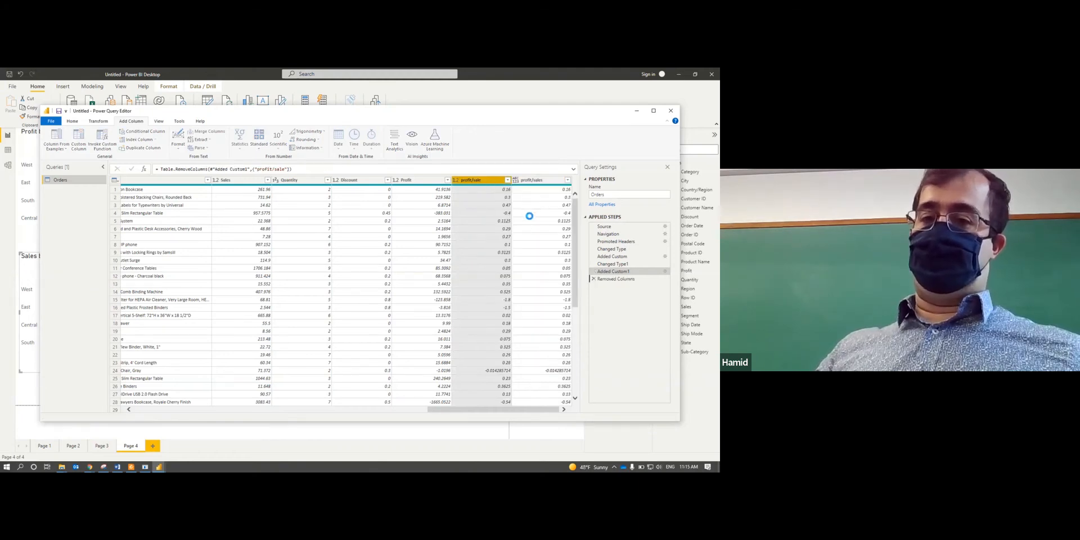
- Change the profit/sales column's data type to Decimal Number
right_click(548, 183)
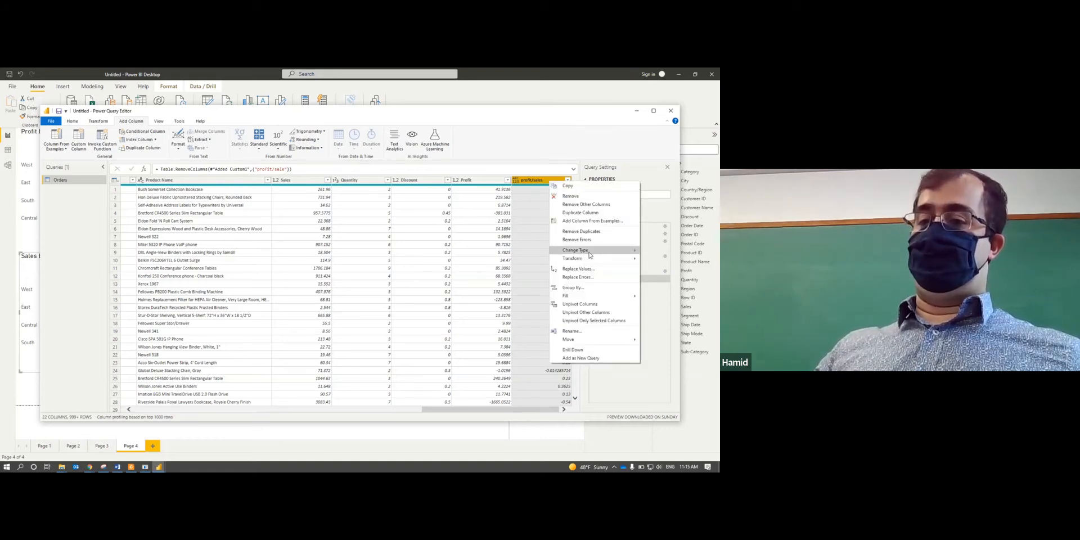
mouse_move(590, 254)
click(667, 251)
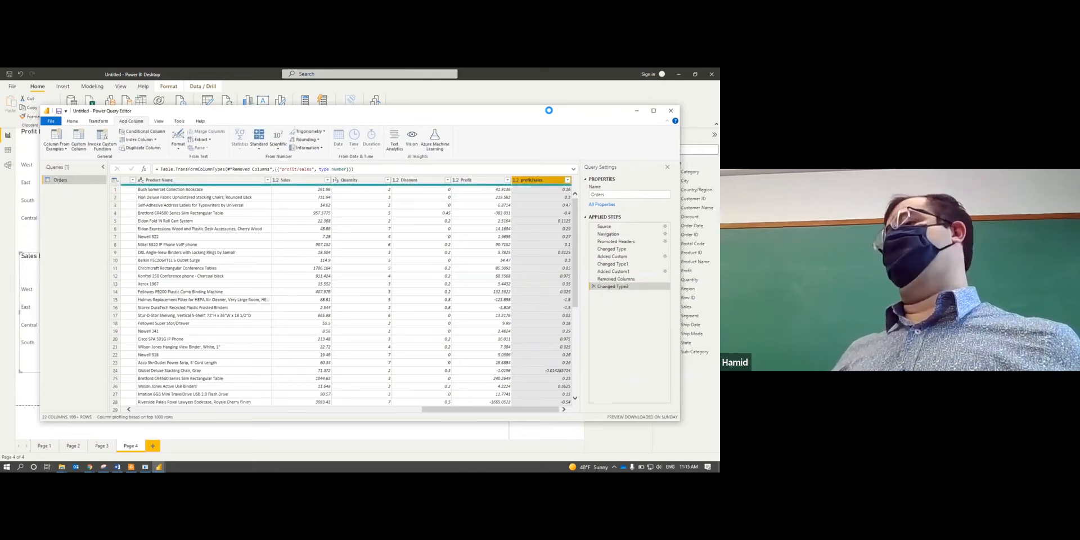
- Close the Power Query Editor and apply the pending query changes to the report
click(671, 110)
click(377, 282)
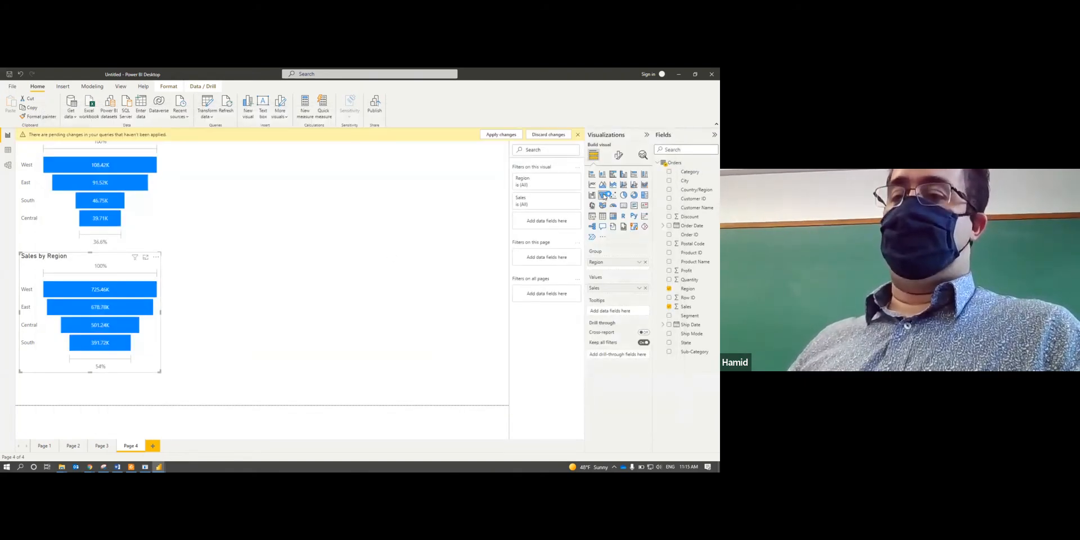
click(504, 137)
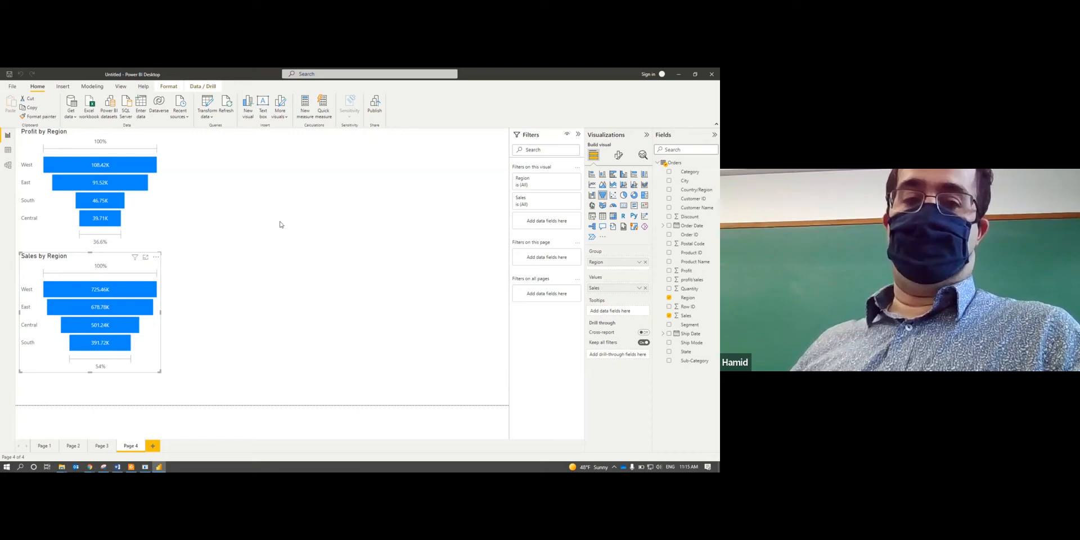
- Add a third funnel chart to the page with Region as group and profit/sales as values
click(291, 199)
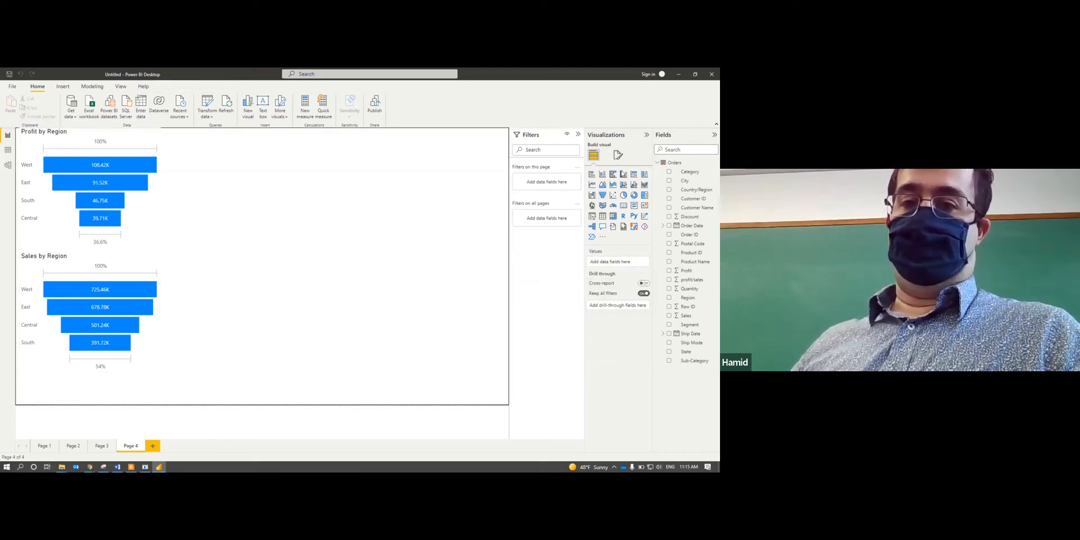
click(604, 195)
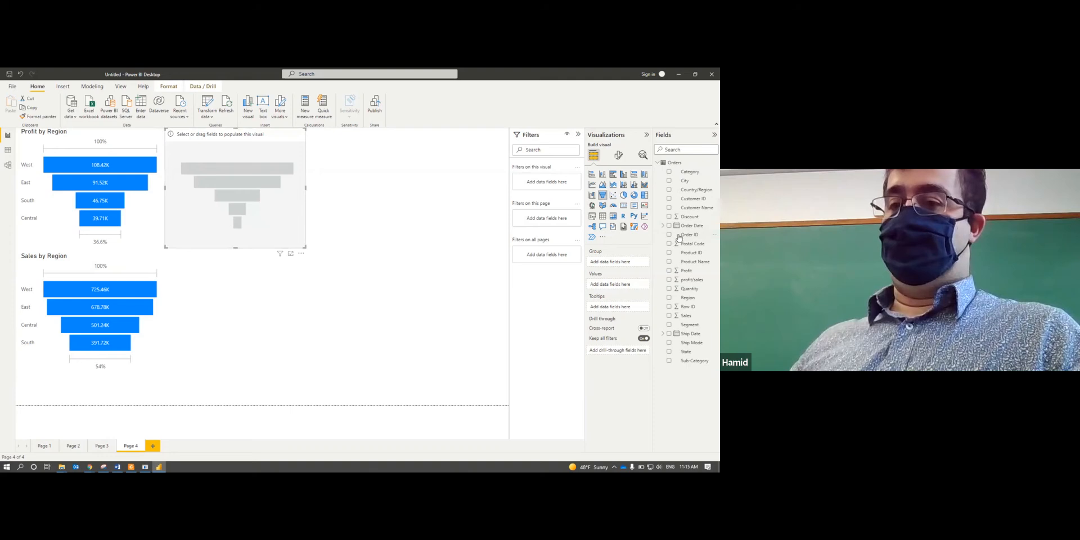
drag(687, 299, 616, 270)
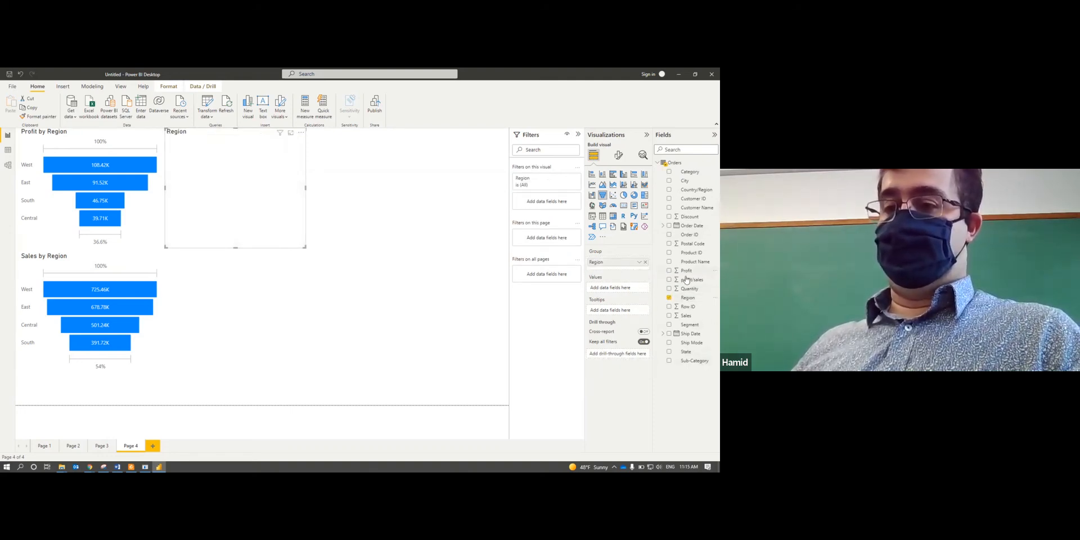
drag(693, 285, 613, 288)
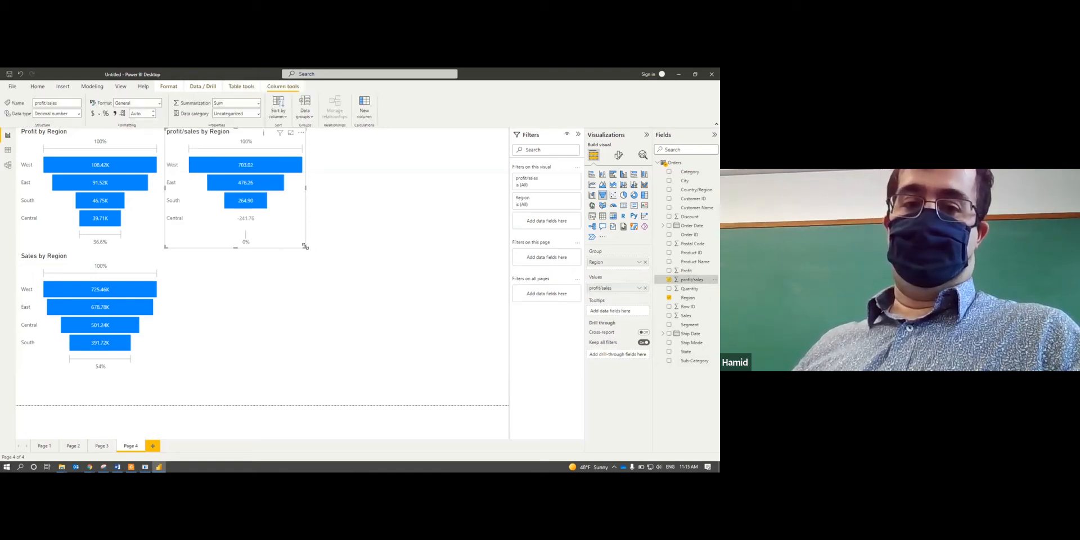
- Enlarge the profit/sales by Region funnel chart and summarize its profit/sales values by Average
drag(306, 249, 338, 266)
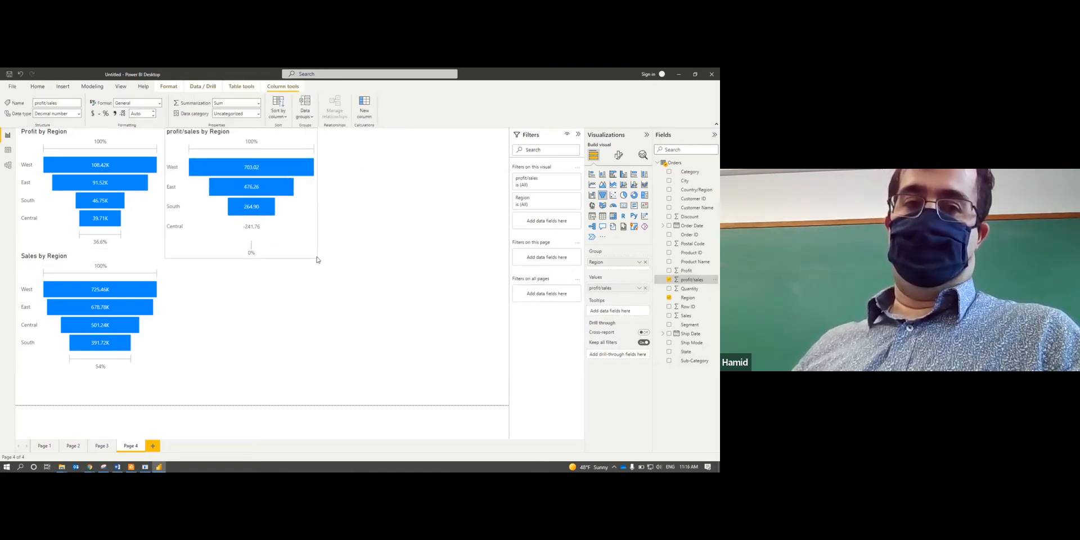
click(340, 282)
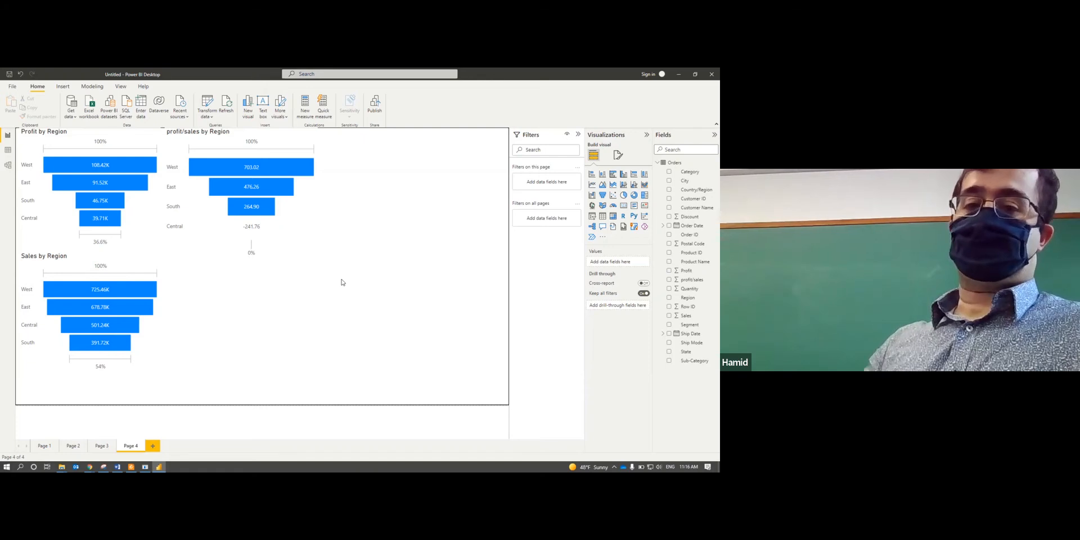
click(292, 219)
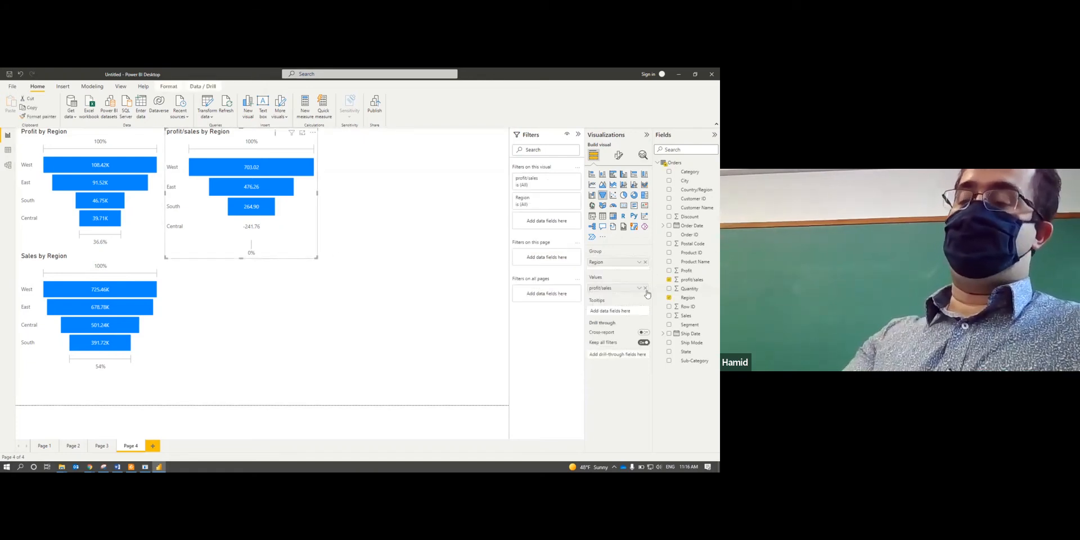
right_click(612, 291)
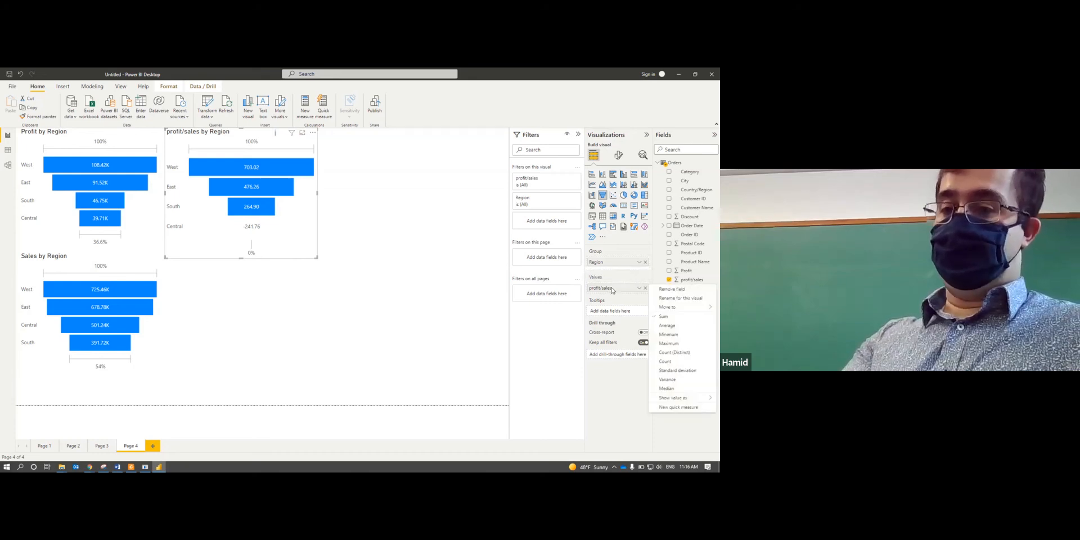
click(668, 326)
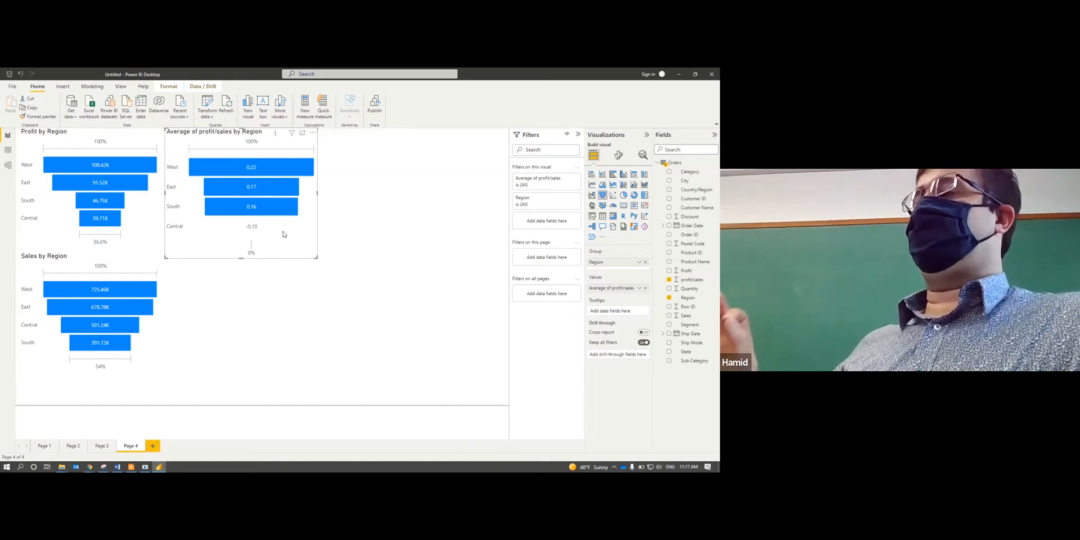
- Show the Central region's data point from the average profit/sales funnel as a table, removing its Product ID and State fields
click(252, 227)
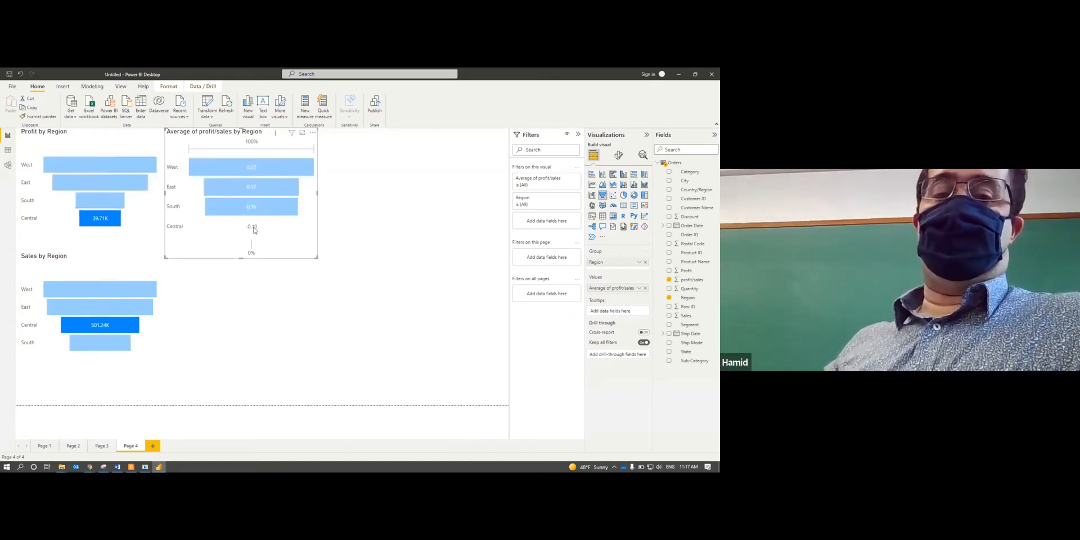
mouse_move(253, 229)
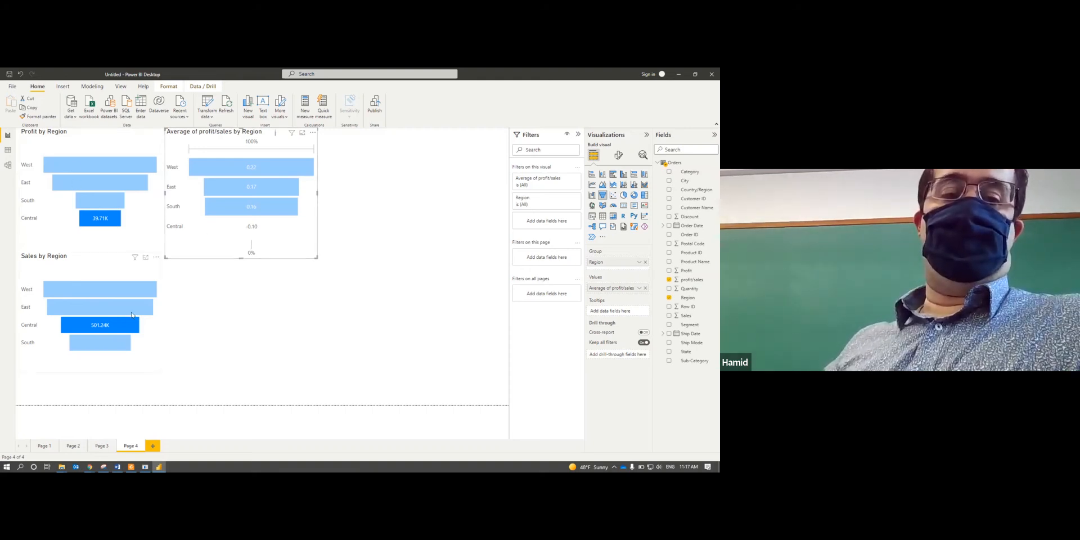
right_click(253, 230)
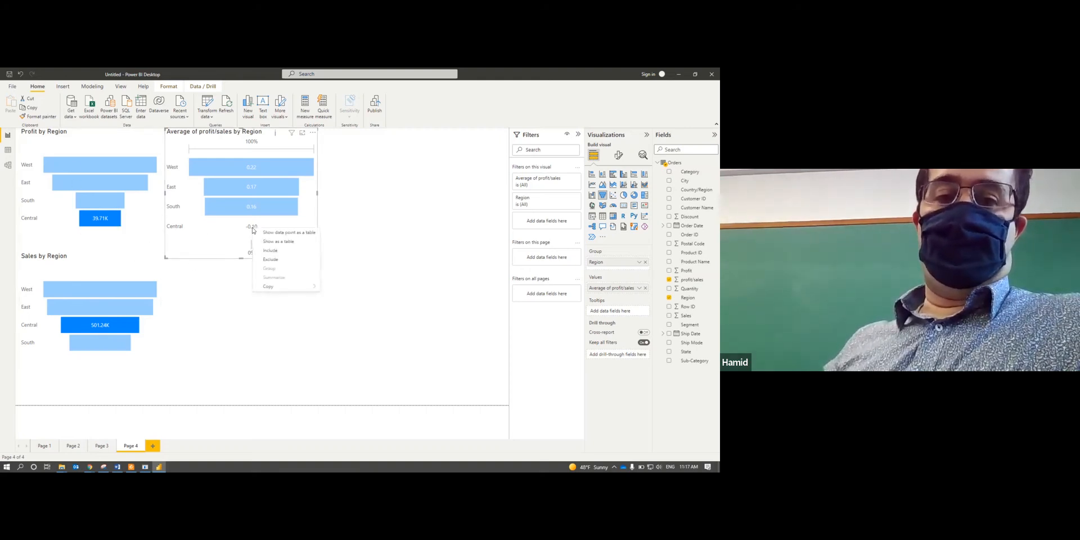
click(289, 232)
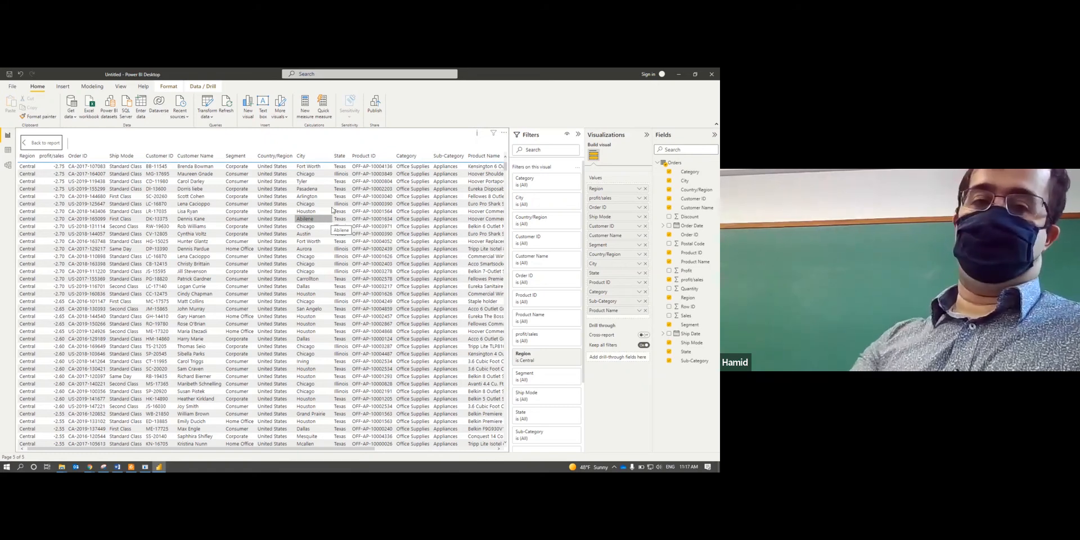
click(494, 133)
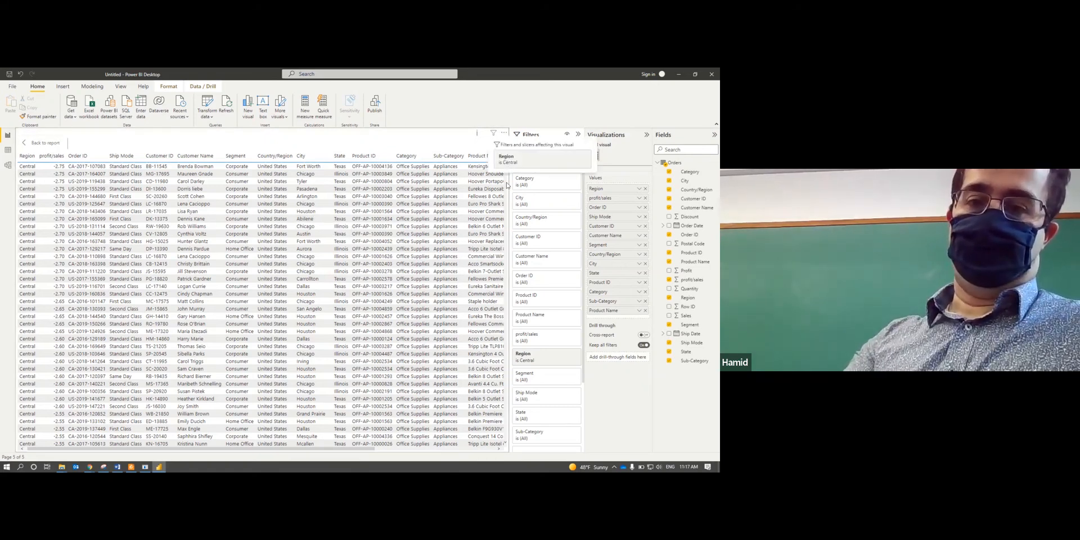
mouse_move(505, 170)
mouse_down()
mouse_move(504, 452)
mouse_move(505, 163)
mouse_up()
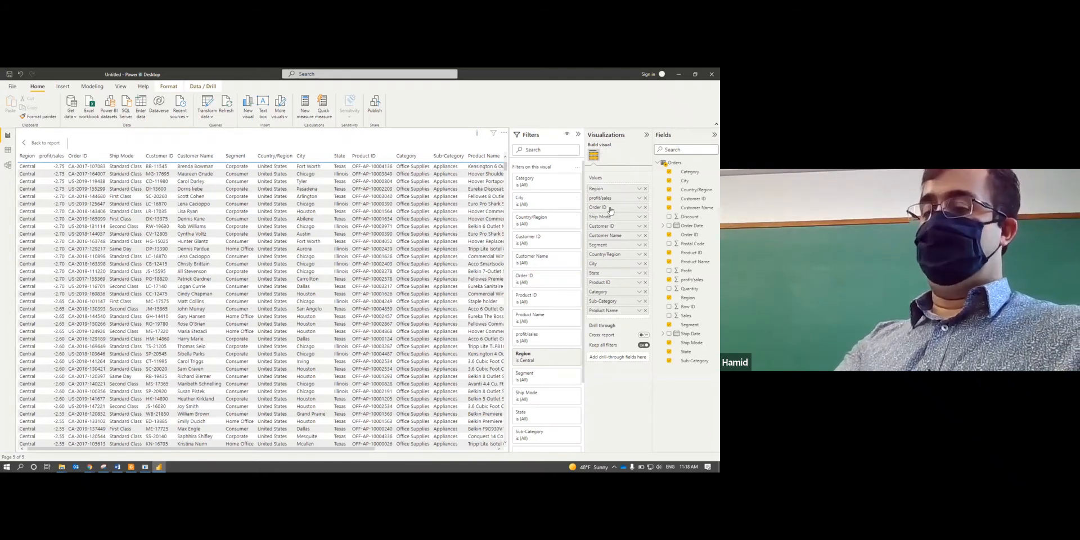
click(645, 283)
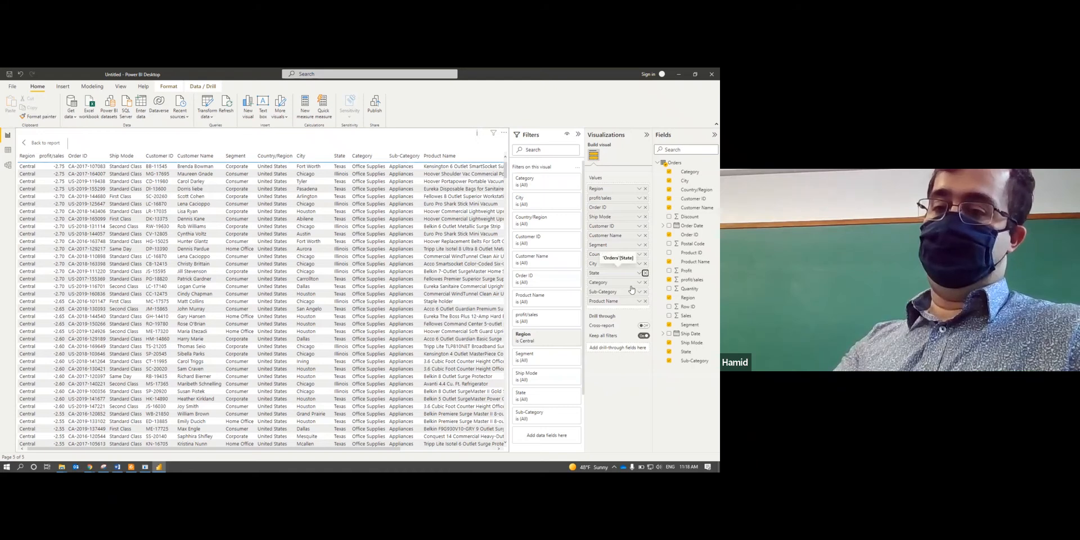
click(645, 273)
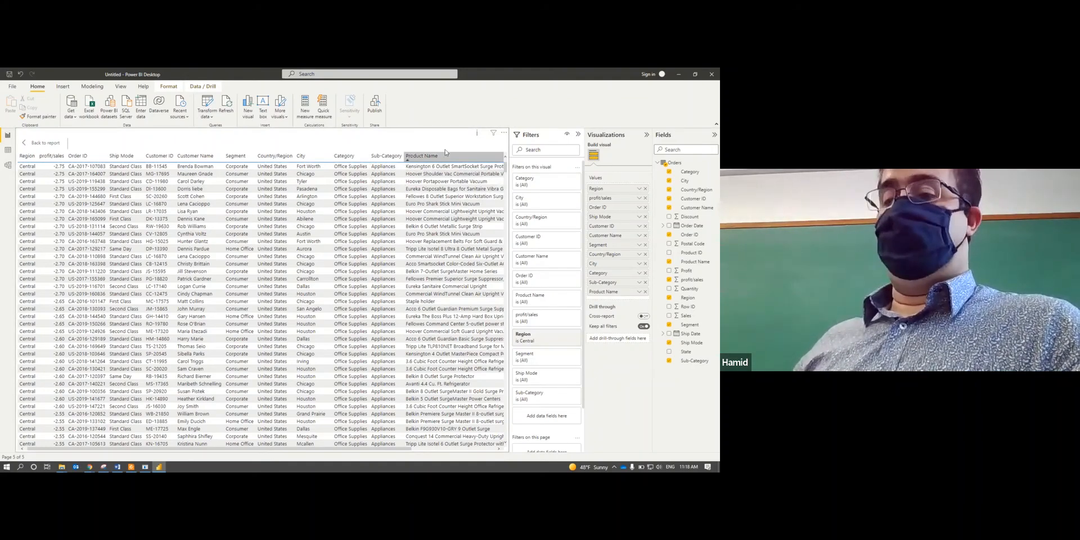
- Export the Central region table's data to the PowerBI teaching folder as data.csv
mouse_move(501, 136)
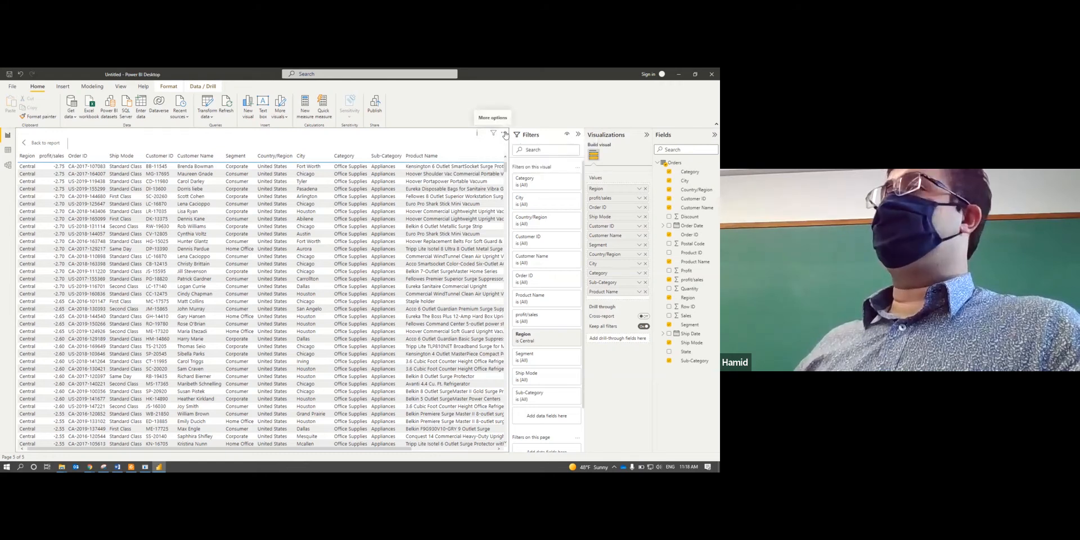
click(505, 134)
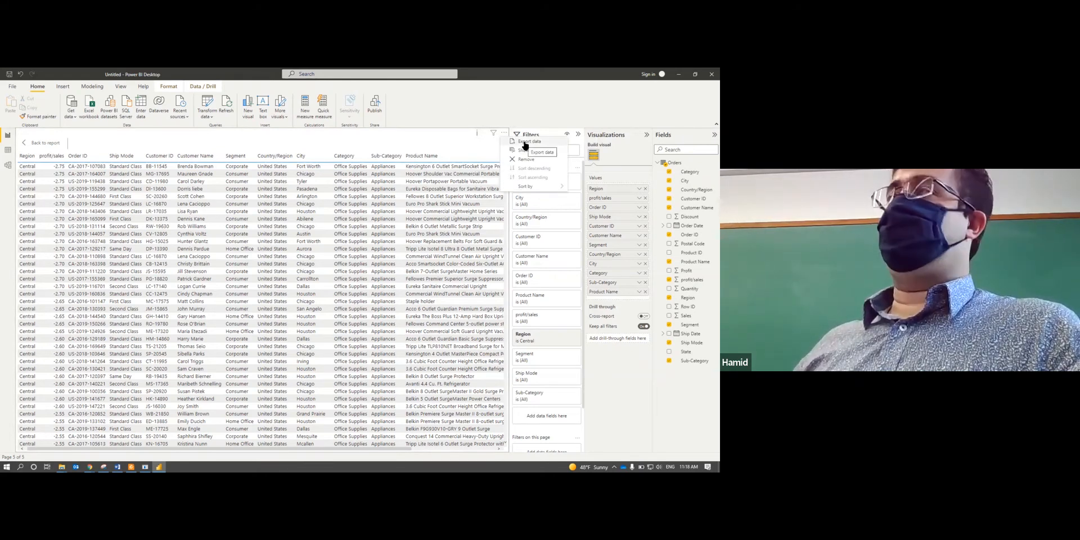
click(525, 142)
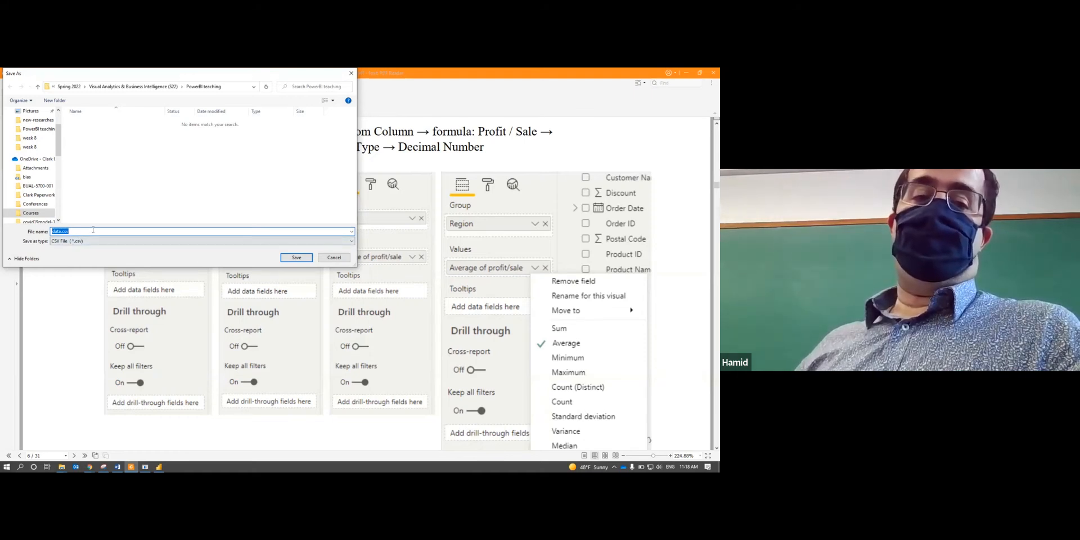
click(93, 230)
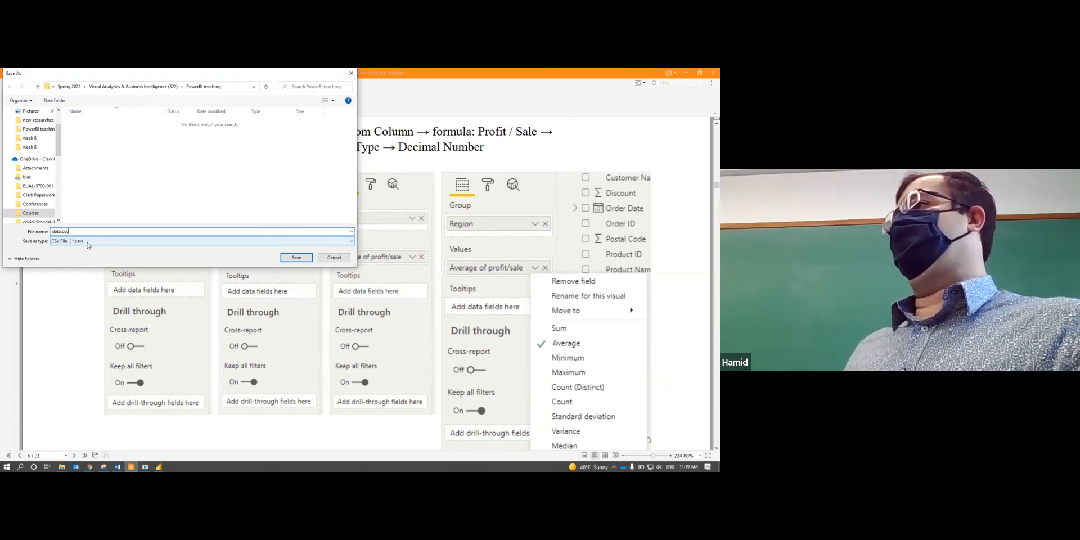
click(309, 260)
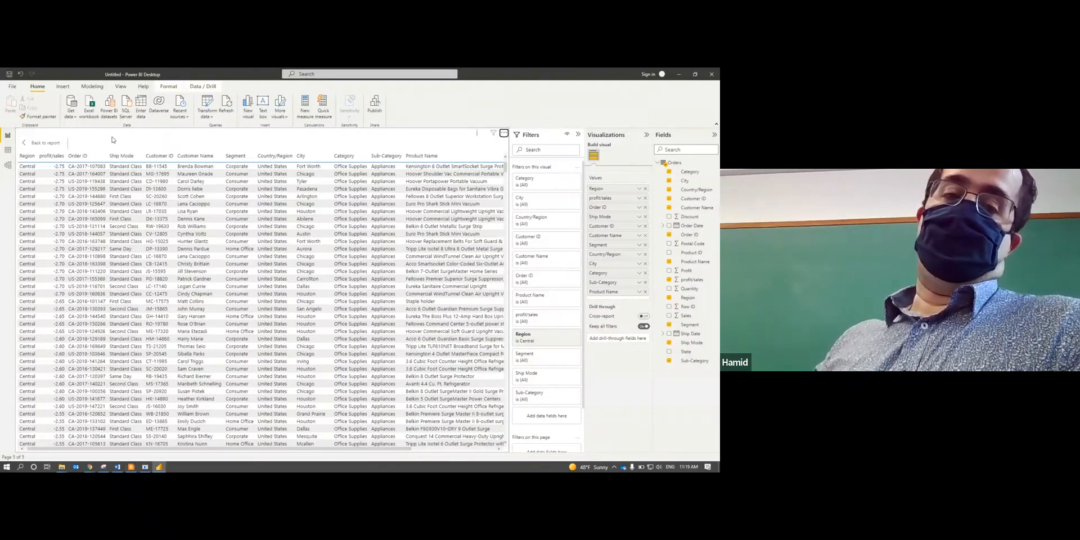
- Return from the data-point table to the report and add a new blank page
click(51, 144)
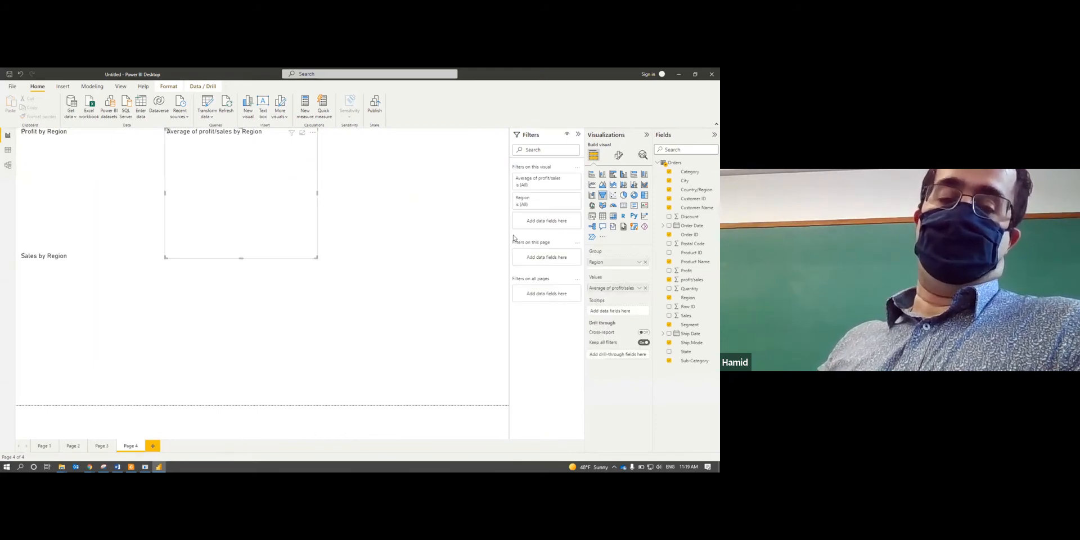
click(153, 446)
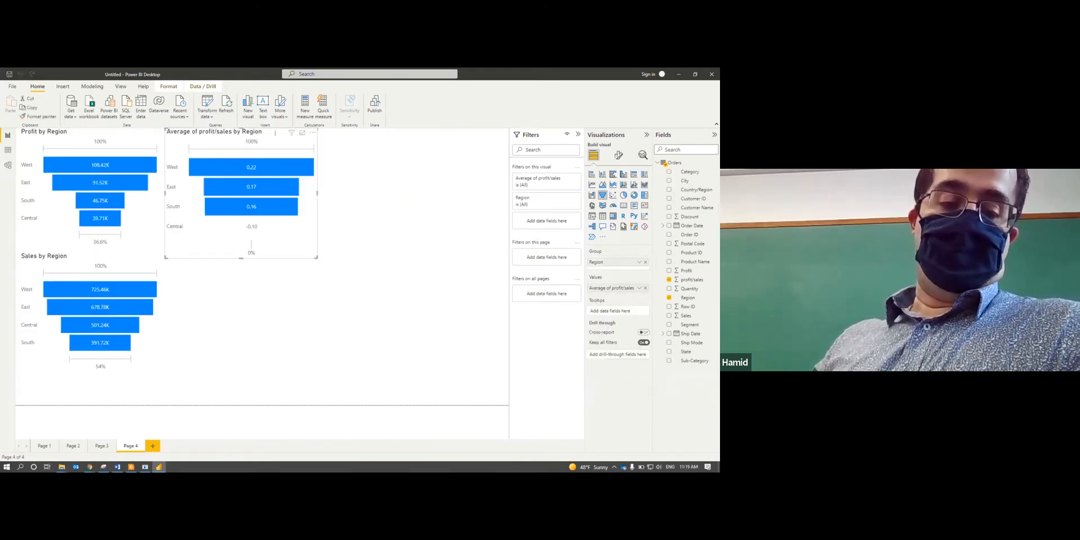
- Open the exported data.csv from the PowerBI teaching folder in Excel to check it, and close it again
mouse_move(62, 467)
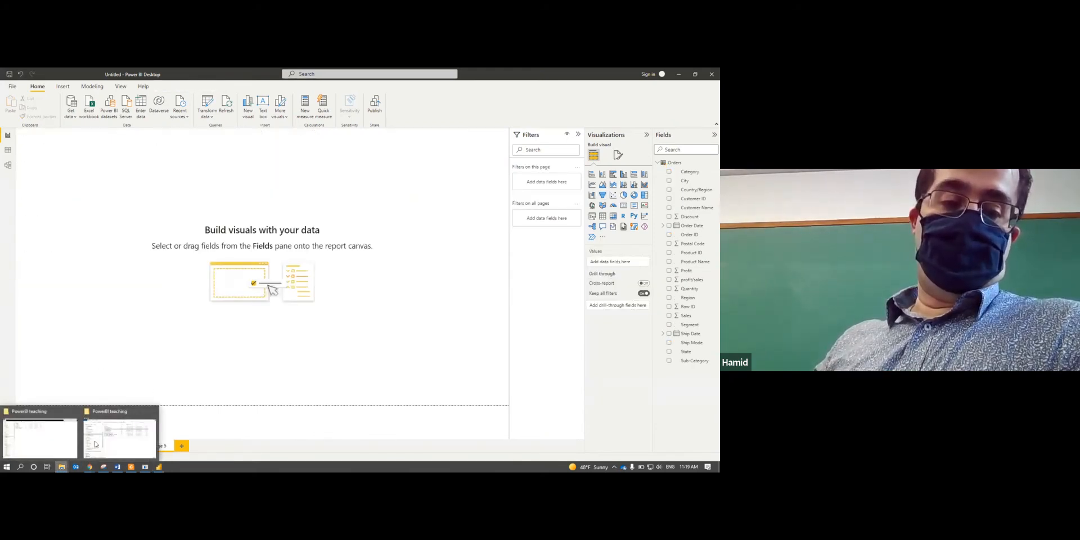
click(112, 441)
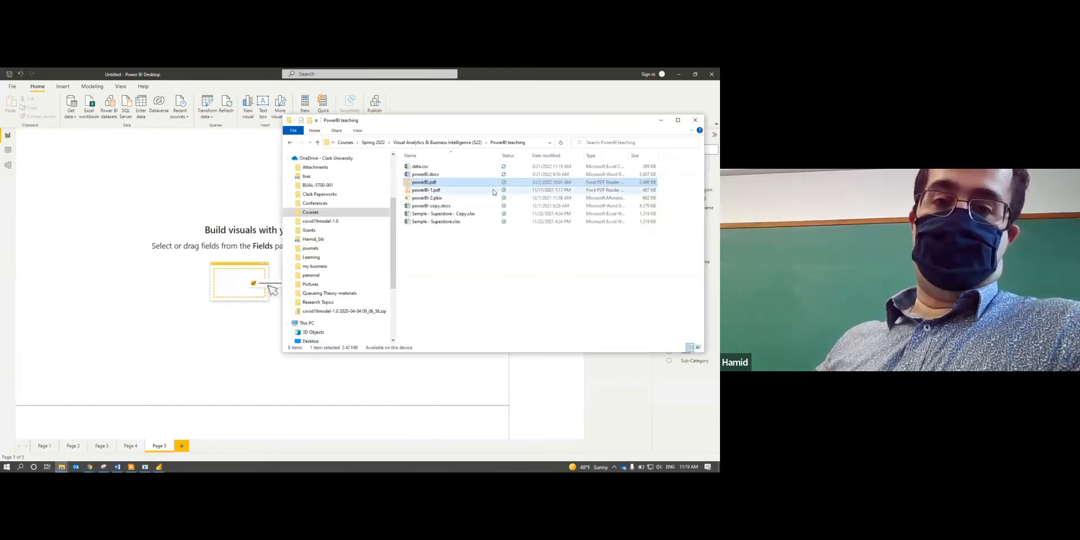
click(433, 167)
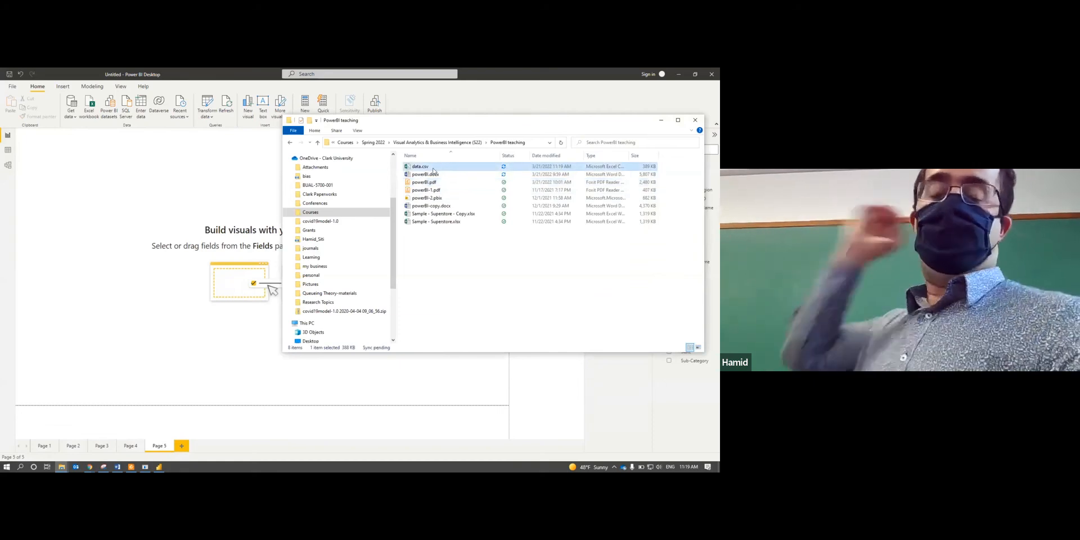
double_click(433, 168)
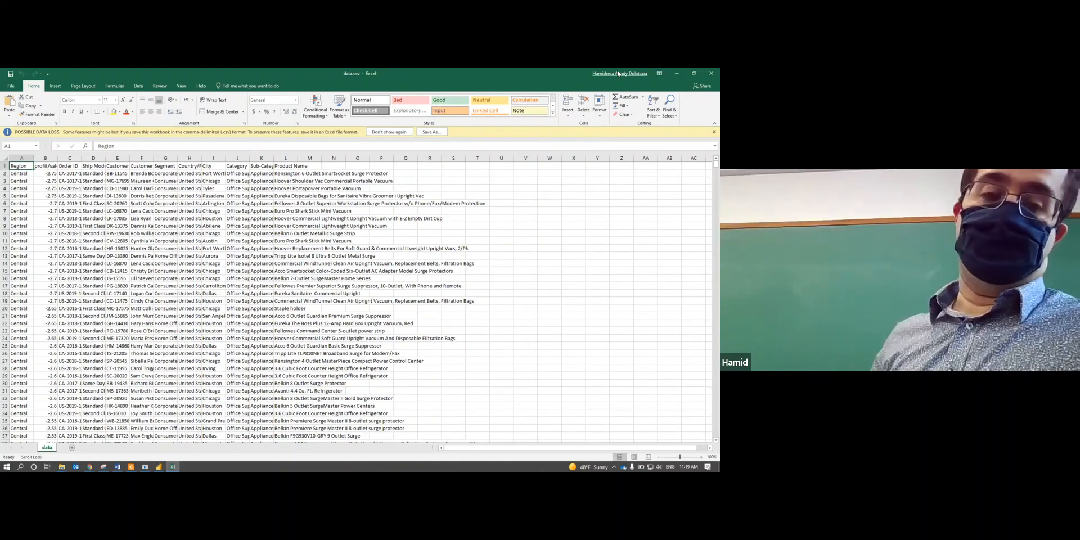
click(711, 74)
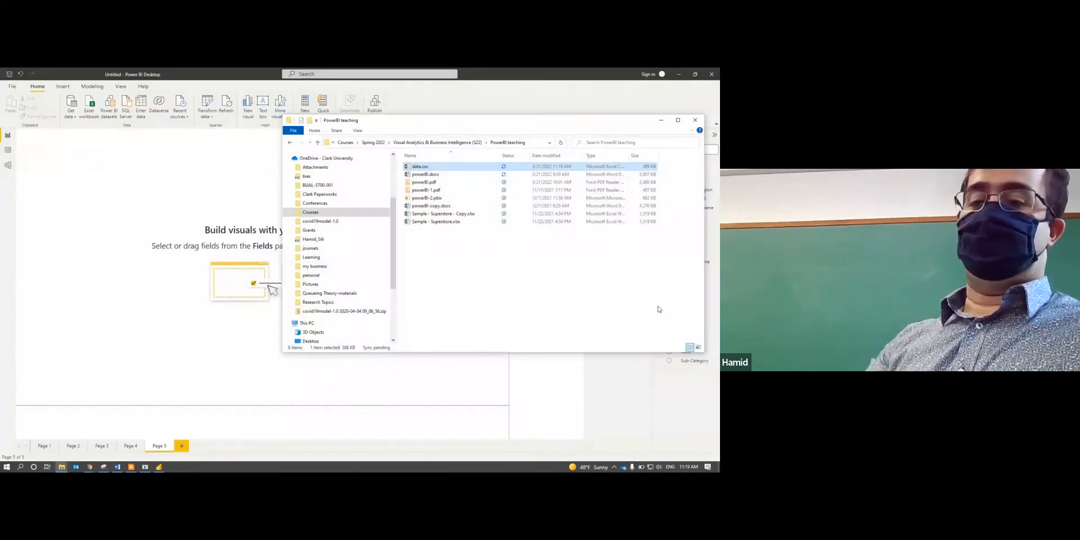
click(229, 361)
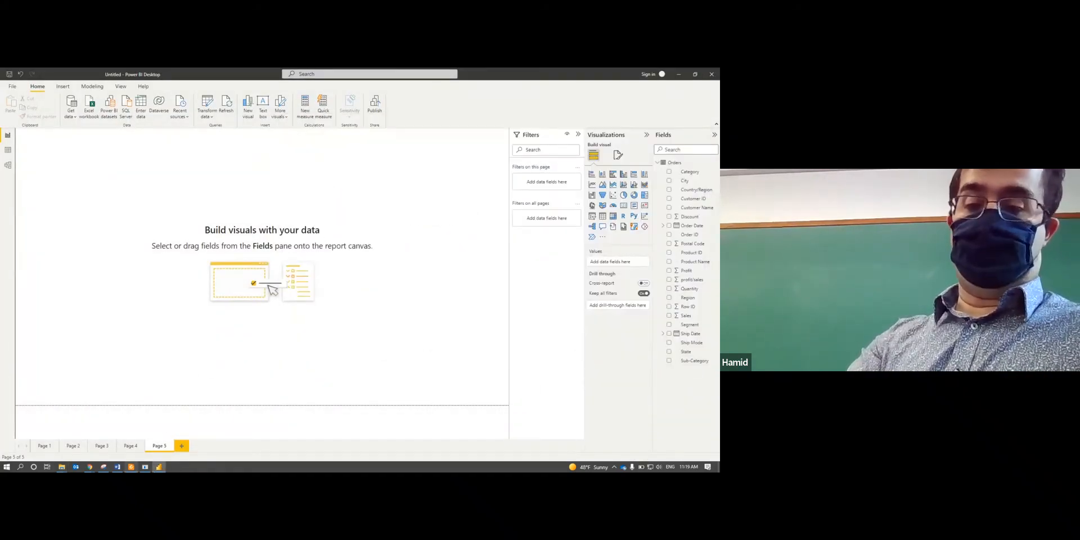
- Switch to the powerBI.pdf guide in Foxit PDF Reader and read the instructions for exporting the central region's data
mouse_move(131, 467)
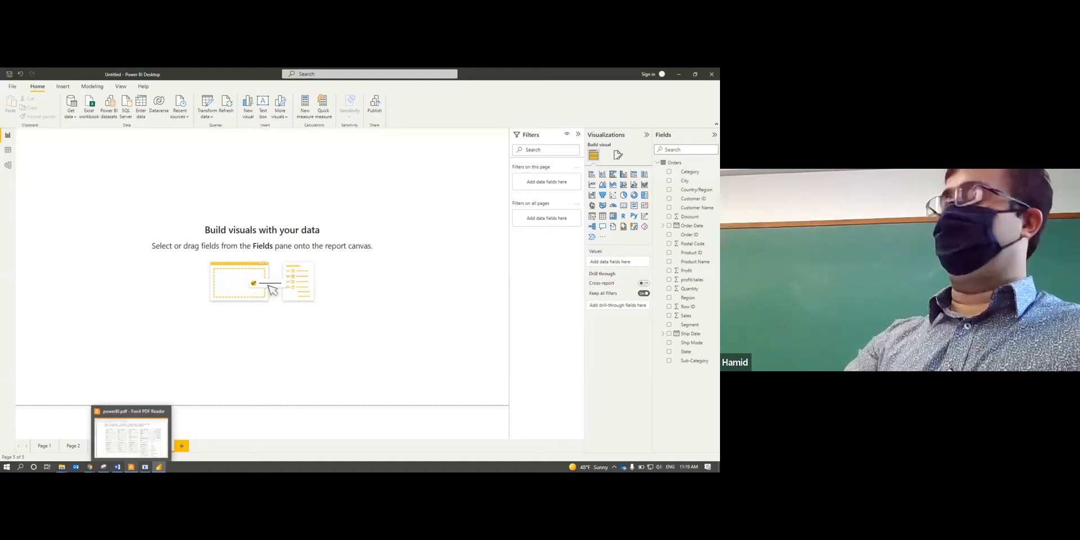
click(161, 436)
scroll(166, 433, down, 10)
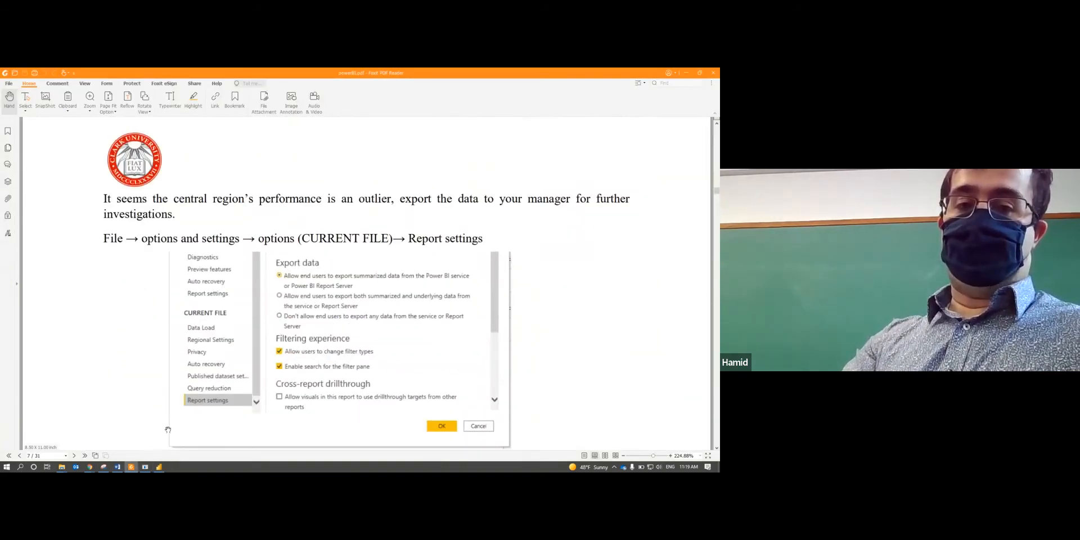
scroll(153, 371, up, 3)
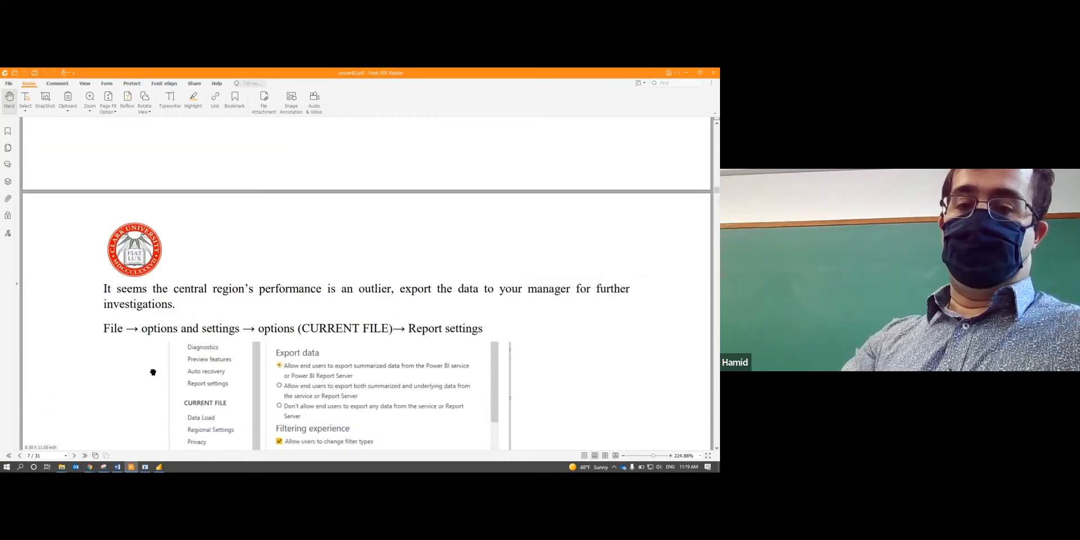
scroll(153, 372, down, 2)
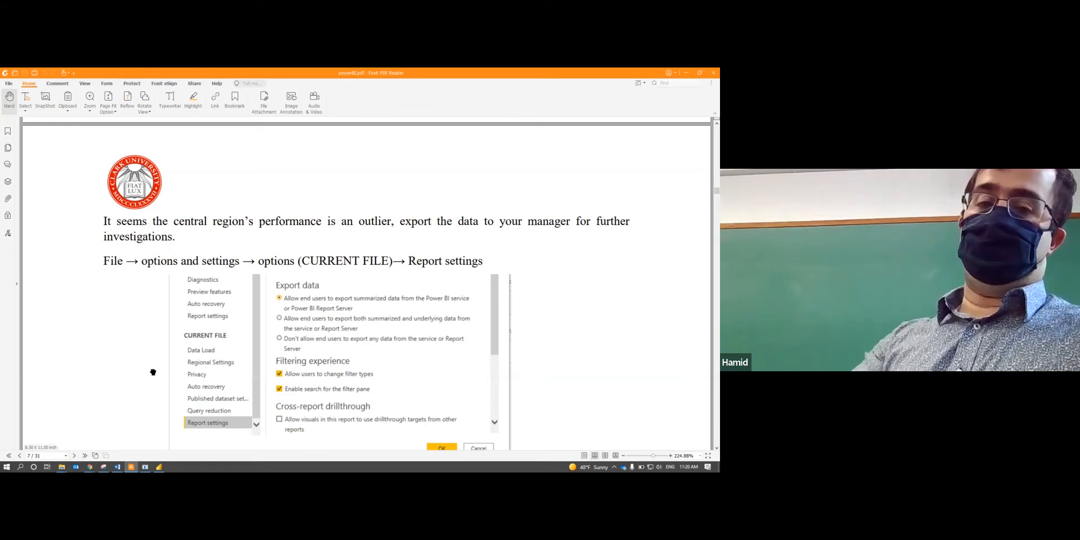
scroll(160, 372, down, 1)
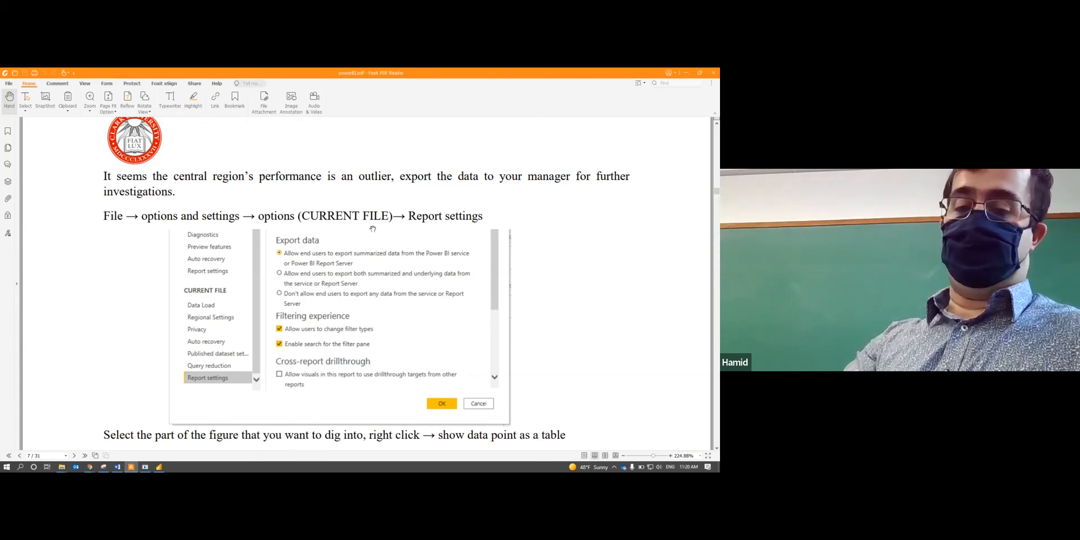
scroll(432, 301, down, 3)
scroll(427, 309, up, 2)
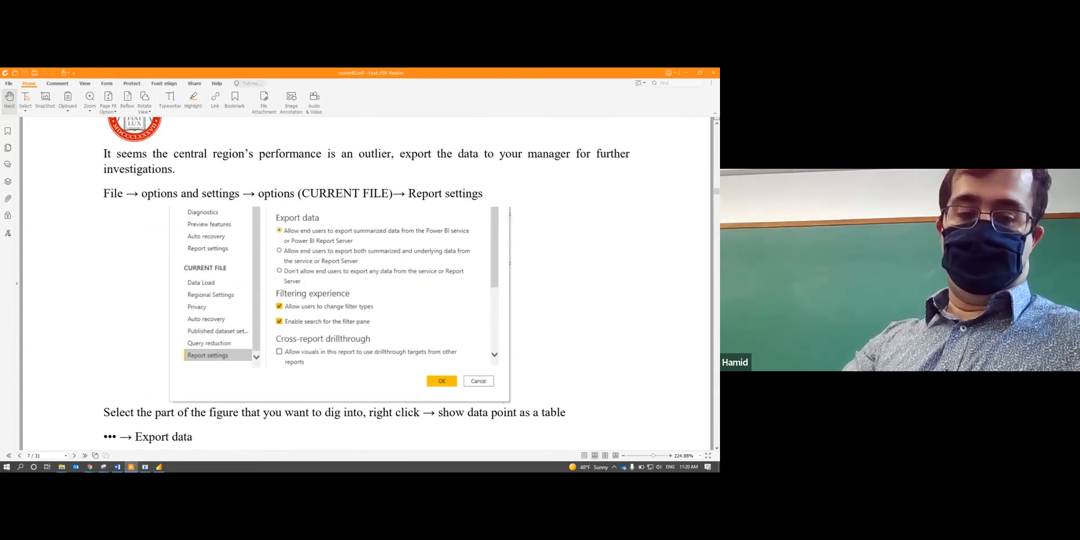
- Switch to Power BI Desktop and review the current file's report settings for exporting data, leaving the options unchanged
mouse_move(159, 467)
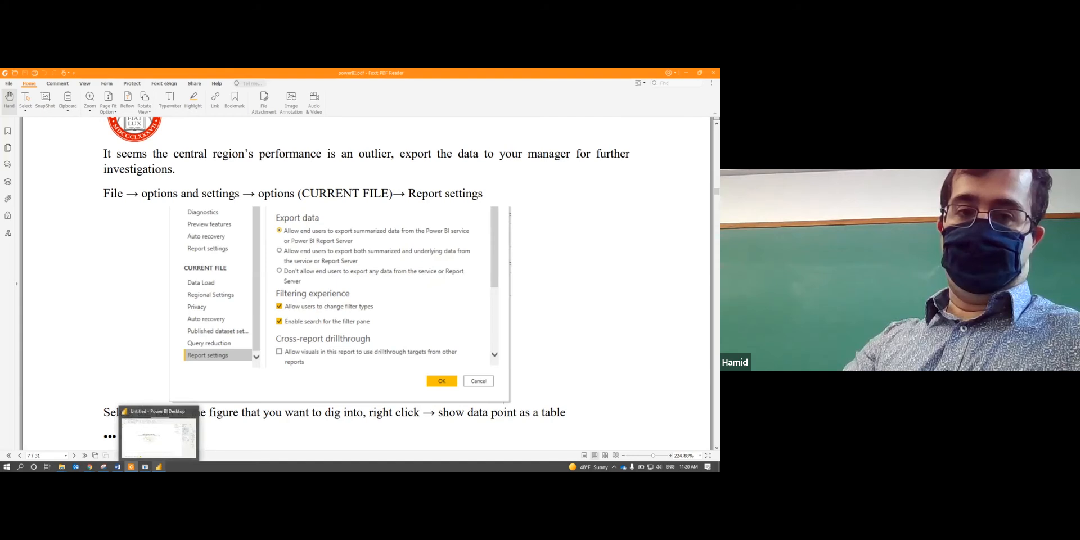
click(160, 441)
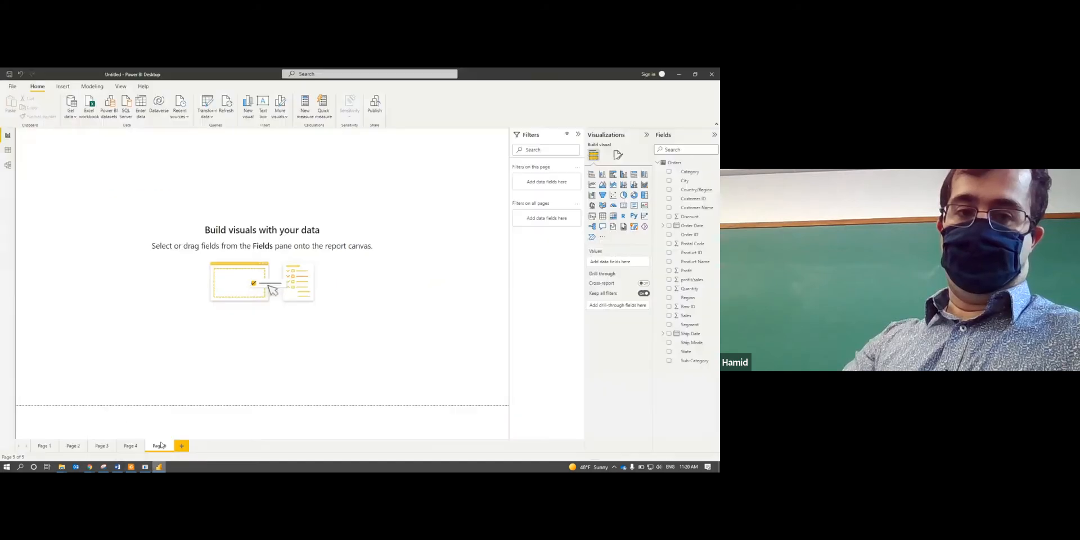
click(12, 88)
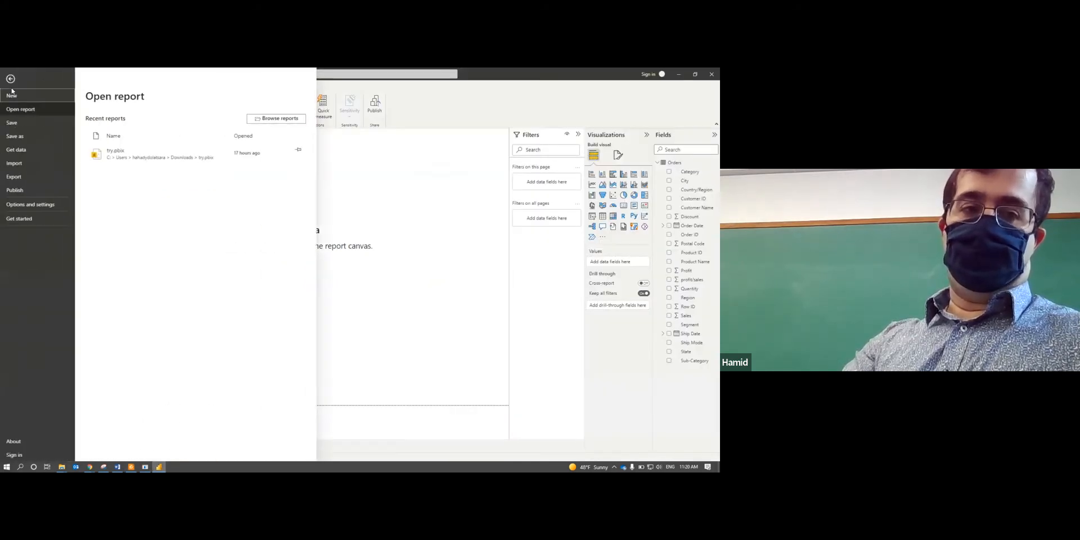
click(53, 205)
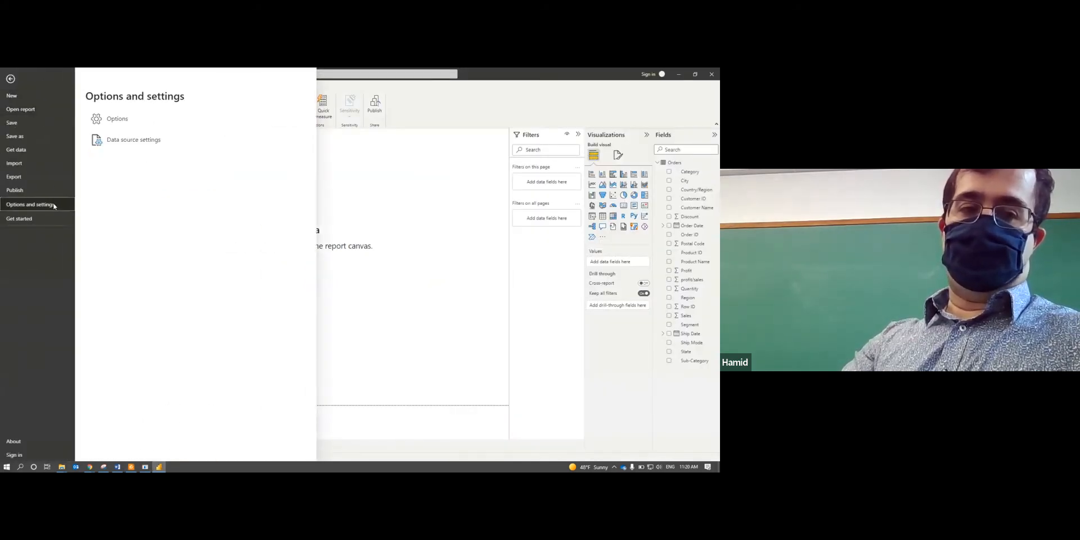
click(128, 121)
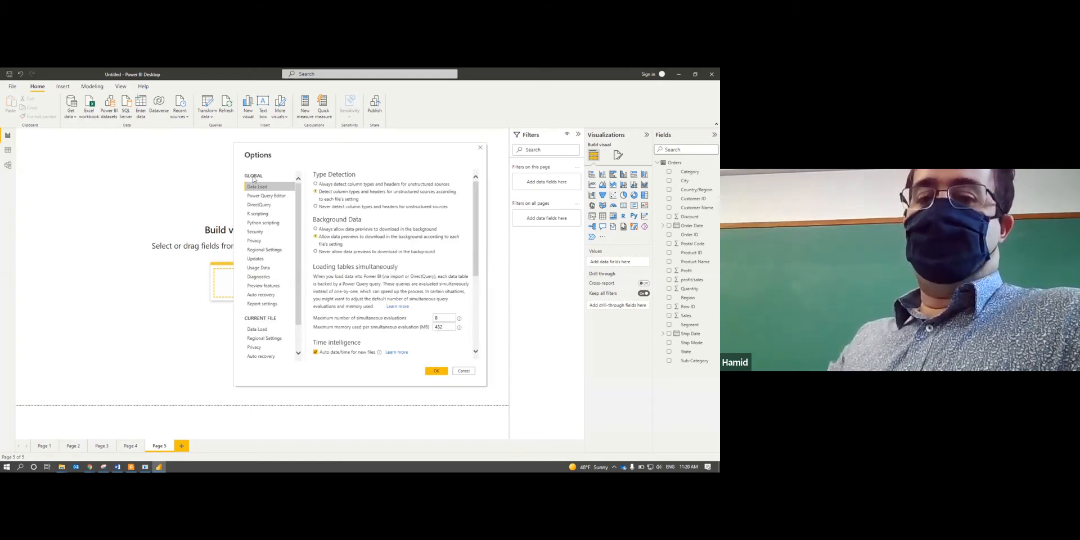
scroll(261, 313, down, 1)
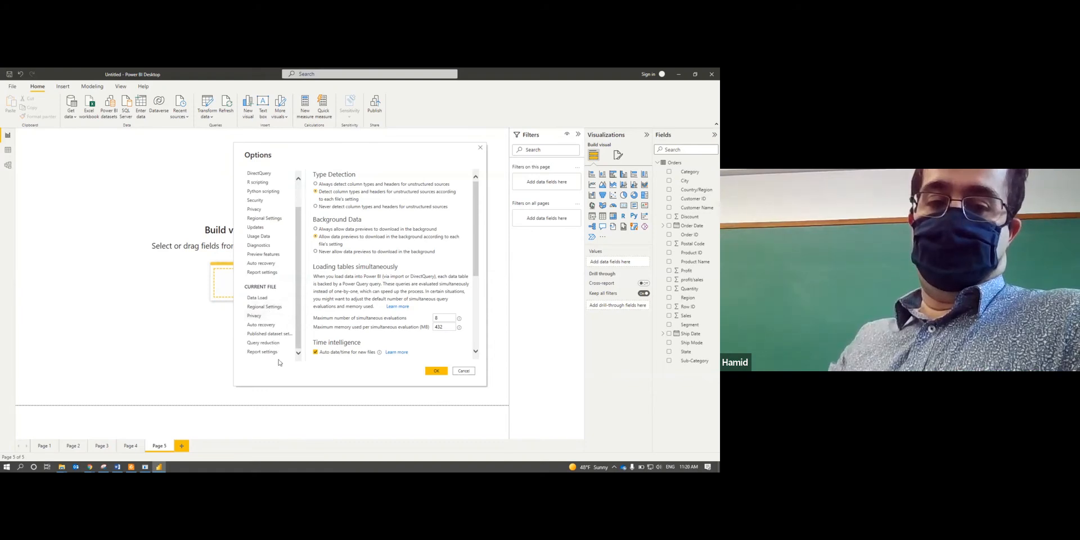
click(264, 352)
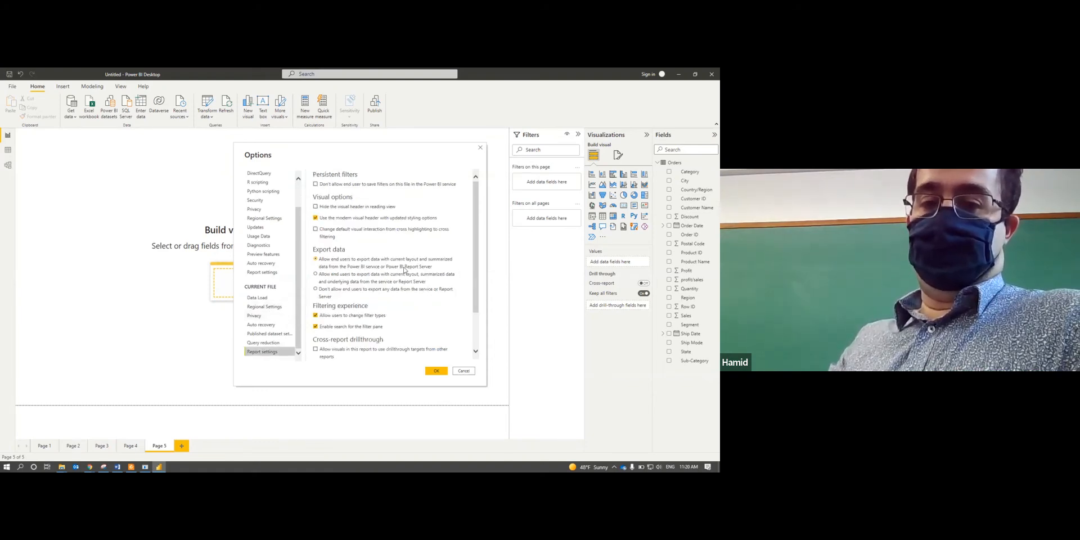
scroll(406, 275, down, 1)
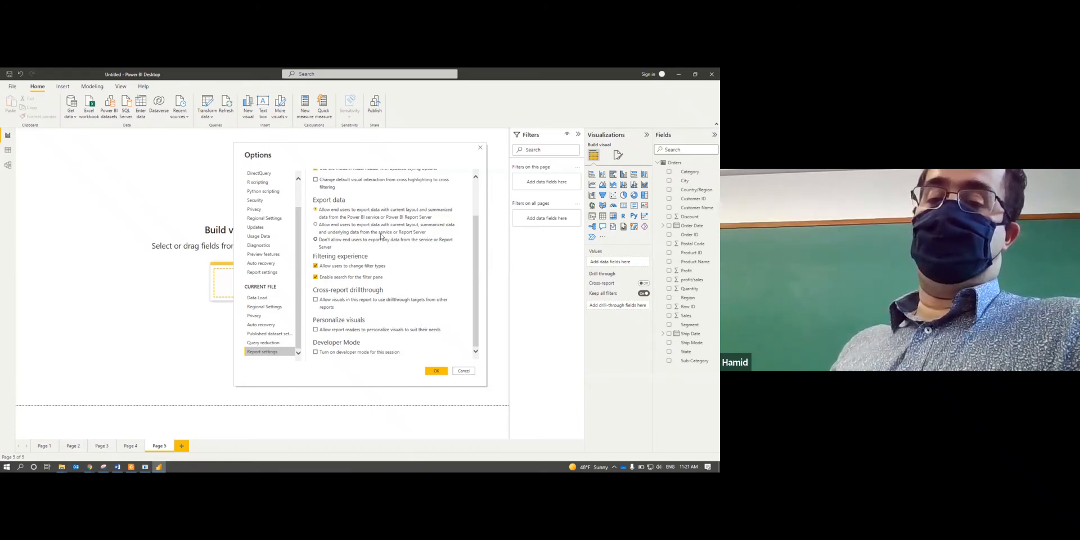
click(466, 370)
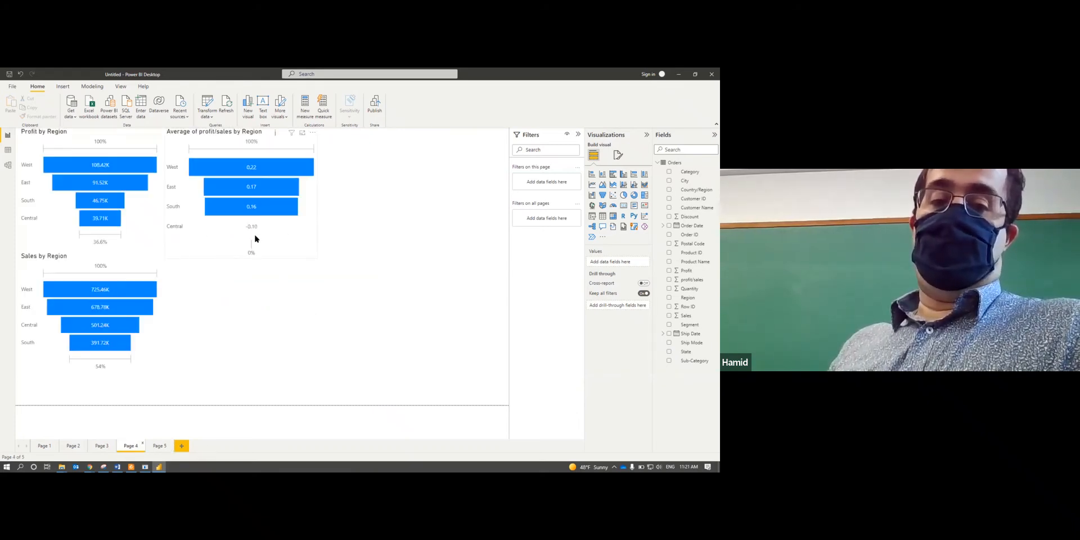
- Show the Central data point of the average profit/sales funnel on Page 4 as a table, view its export option and return to the report
click(251, 230)
right_click(255, 227)
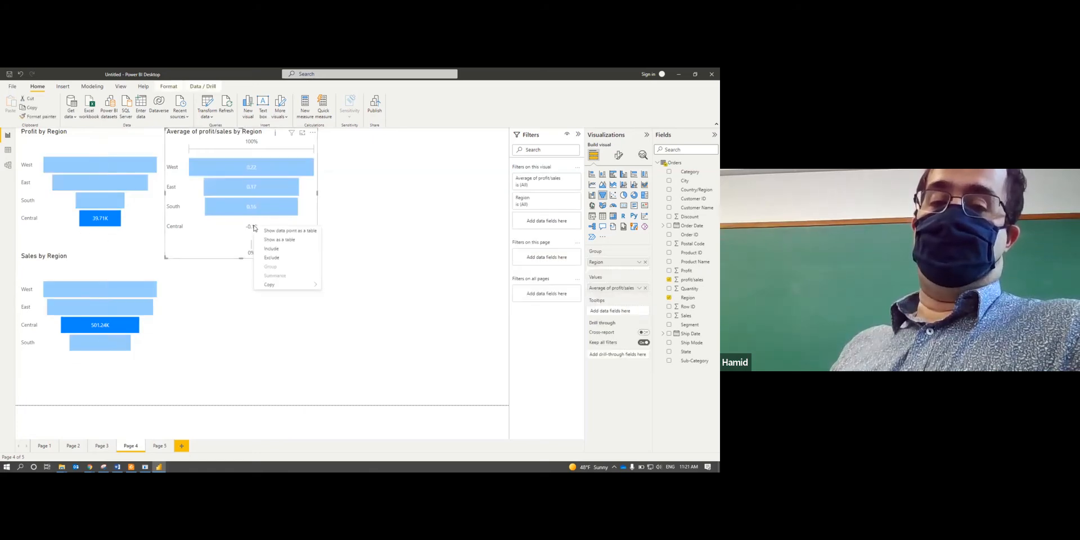
click(283, 239)
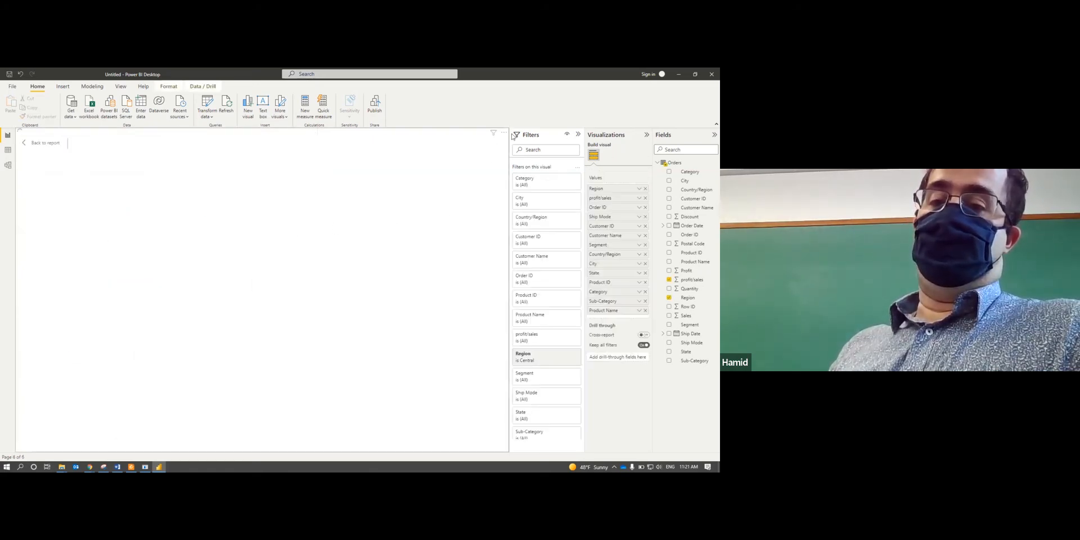
click(503, 133)
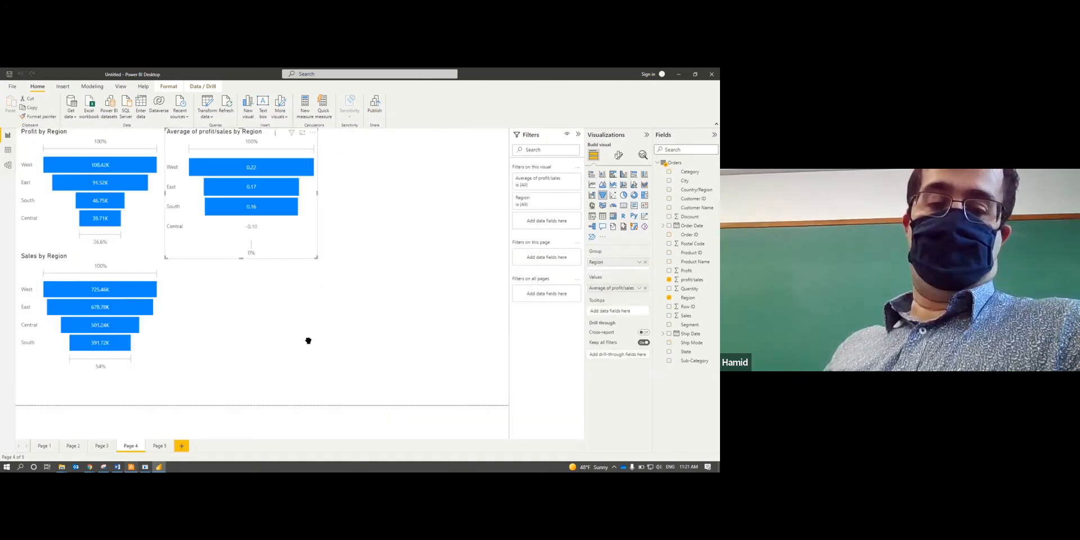
- Switch to the powerBI.pdf guide and read the new-headquarter question, its two sales map examples and their field and bubble colour settings
key(alt+Tab)
scroll(317, 334, down, 5)
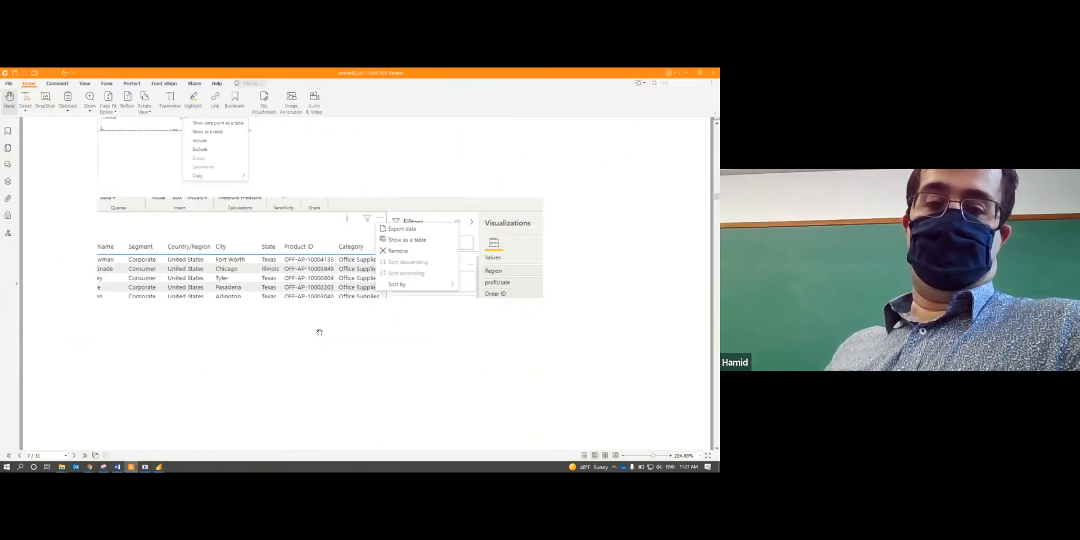
scroll(320, 333, down, 8)
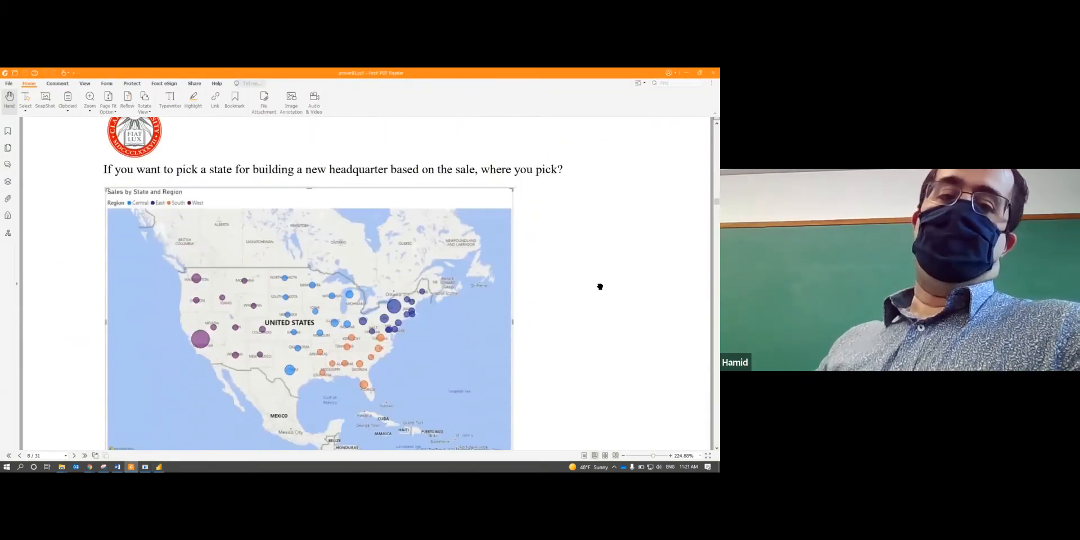
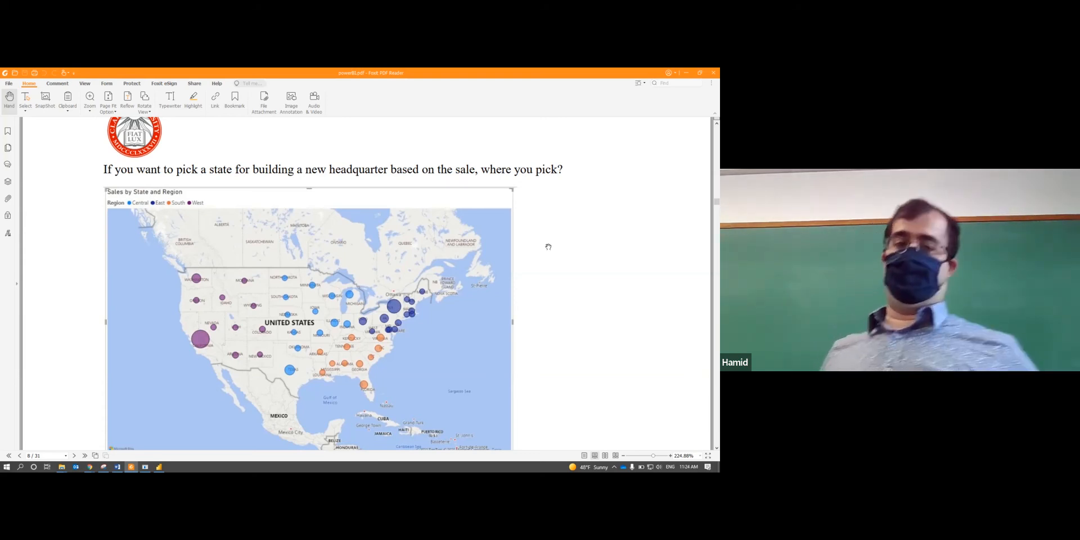
scroll(532, 395, down, 3)
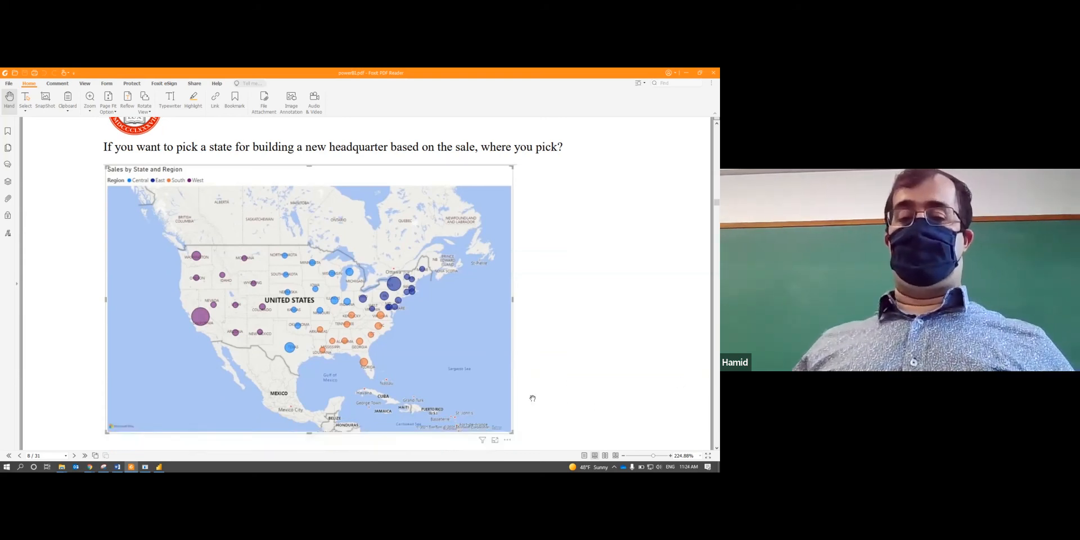
scroll(532, 395, down, 5)
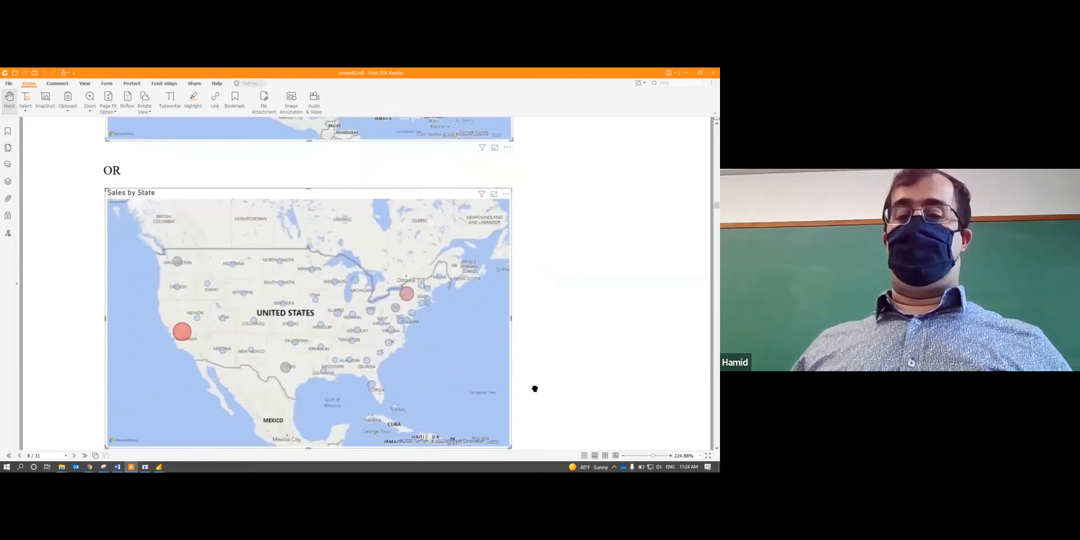
scroll(568, 349, up, 1)
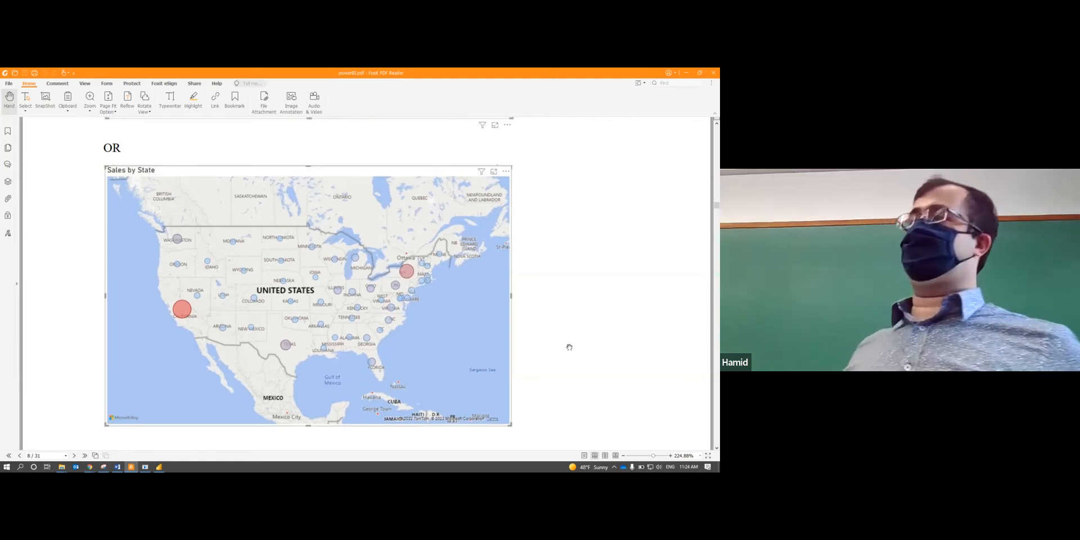
scroll(570, 351, down, 5)
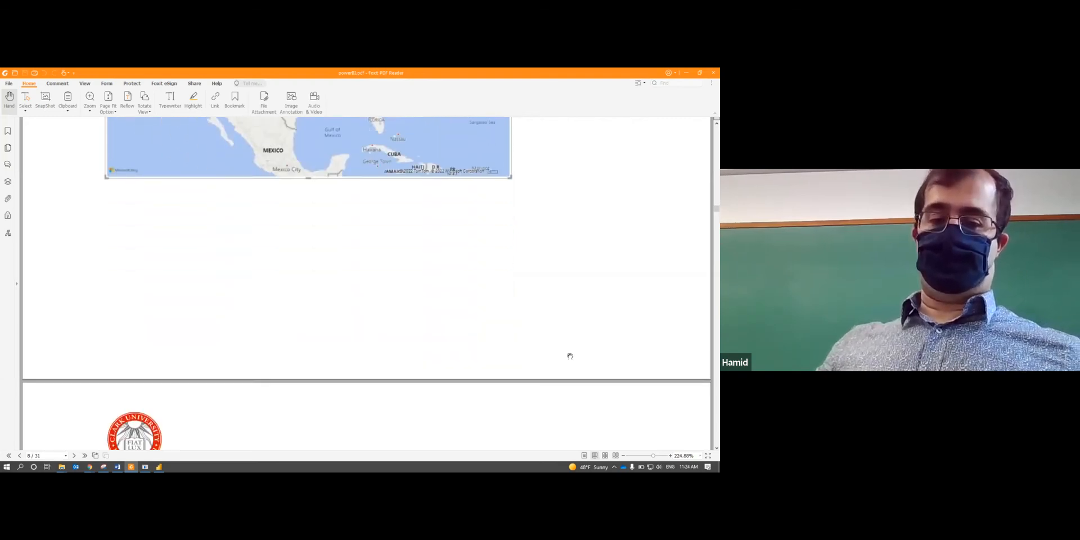
scroll(570, 356, down, 10)
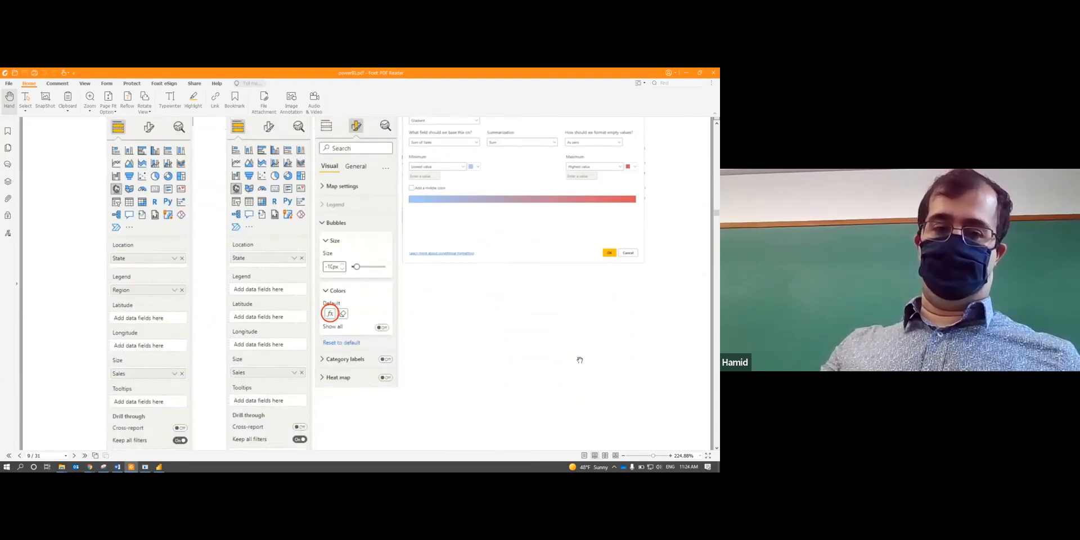
scroll(529, 329, down, 1)
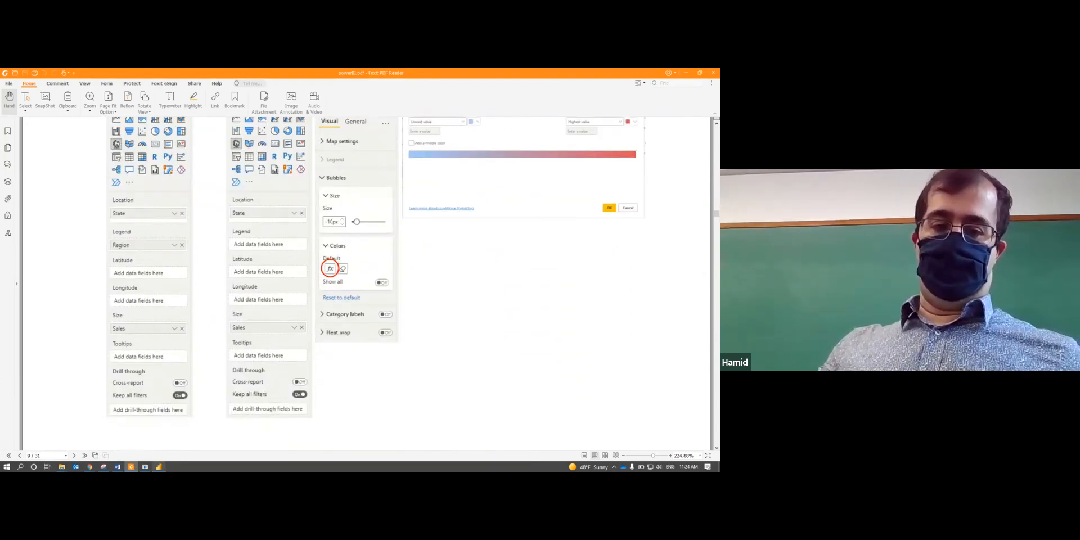
- Switch back to Power BI Desktop, add a new report page and insert an empty Map visual on it
click(159, 467)
click(181, 446)
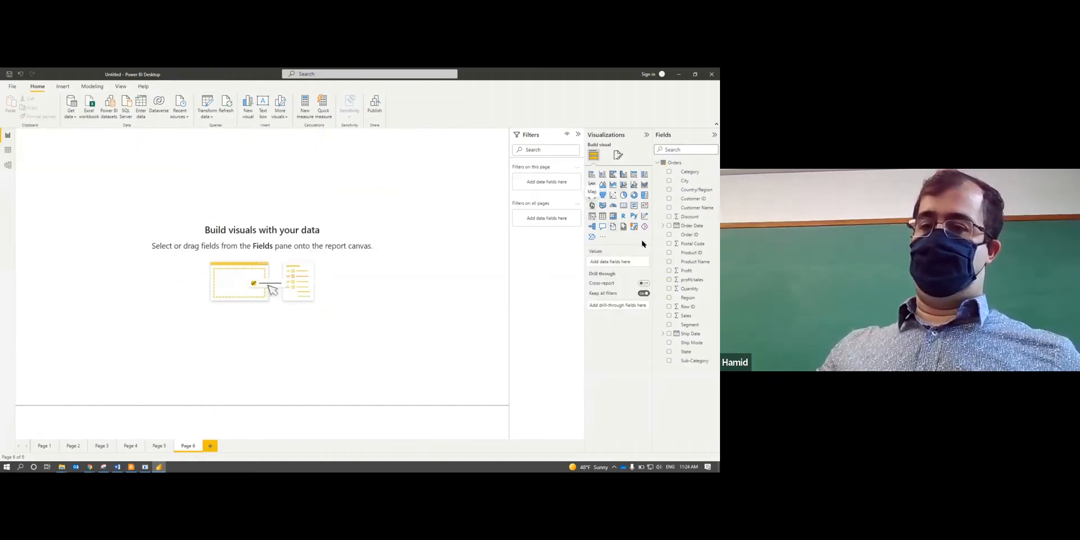
click(592, 206)
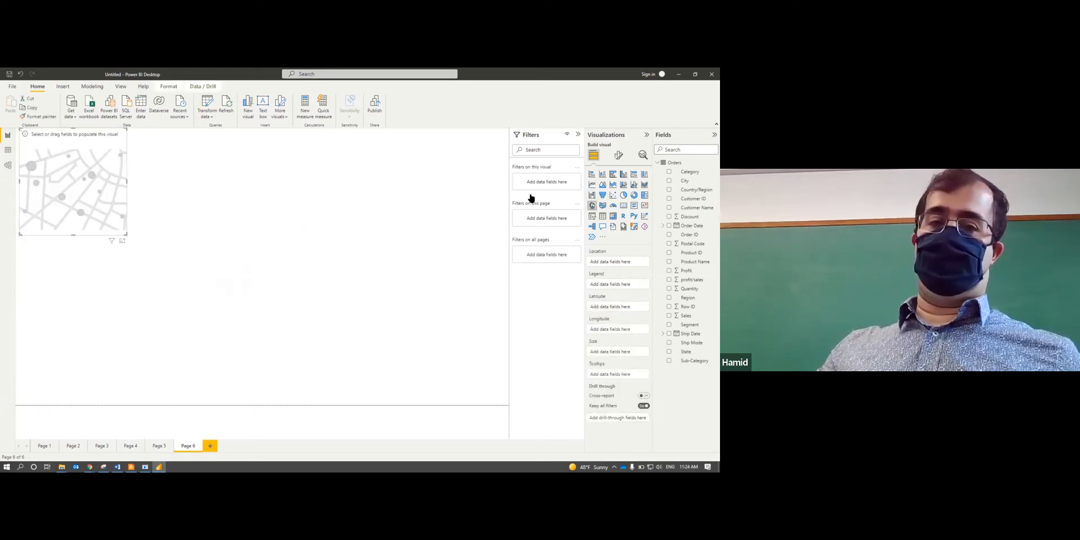
click(132, 235)
click(114, 212)
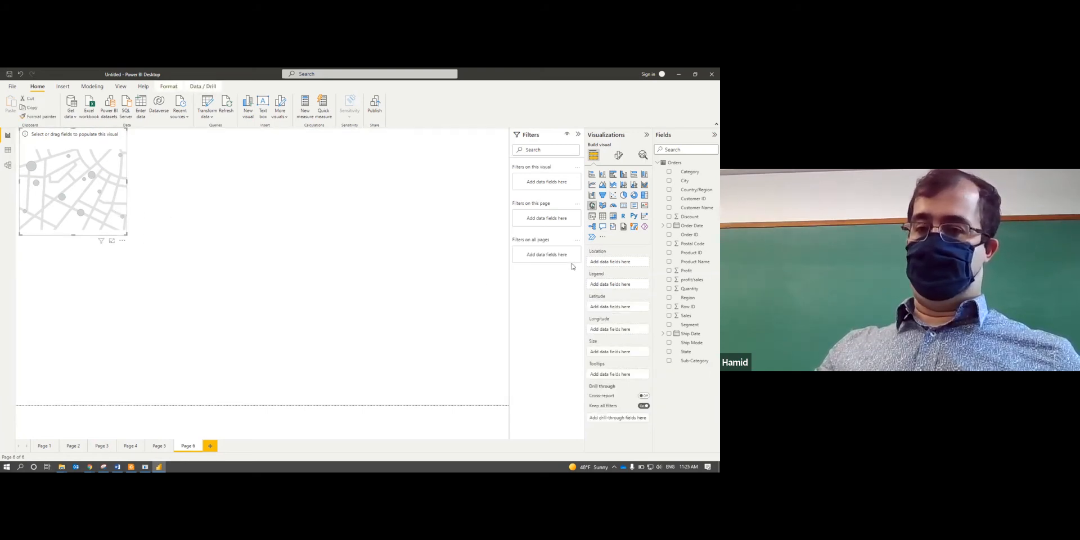
- Assign State as the map's location, Region as its legend and Sales as its bubble size, and enlarge the visual
drag(688, 353, 625, 262)
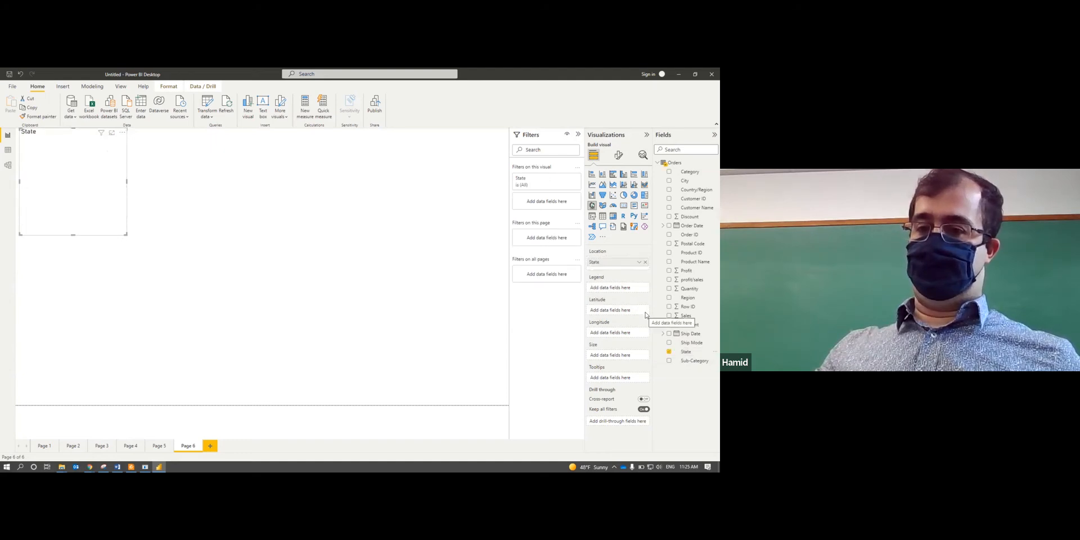
drag(127, 234, 366, 353)
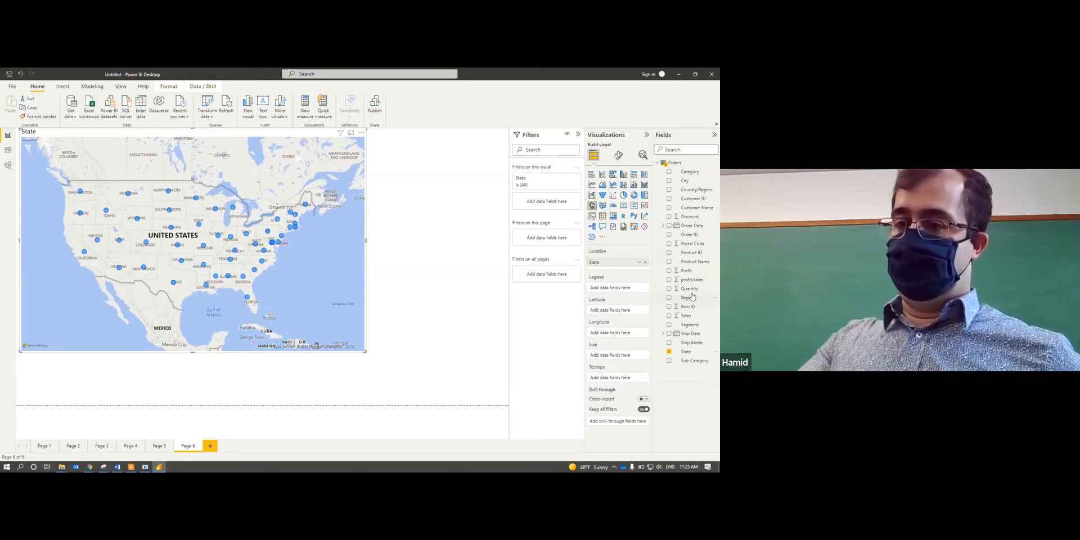
drag(687, 298, 625, 291)
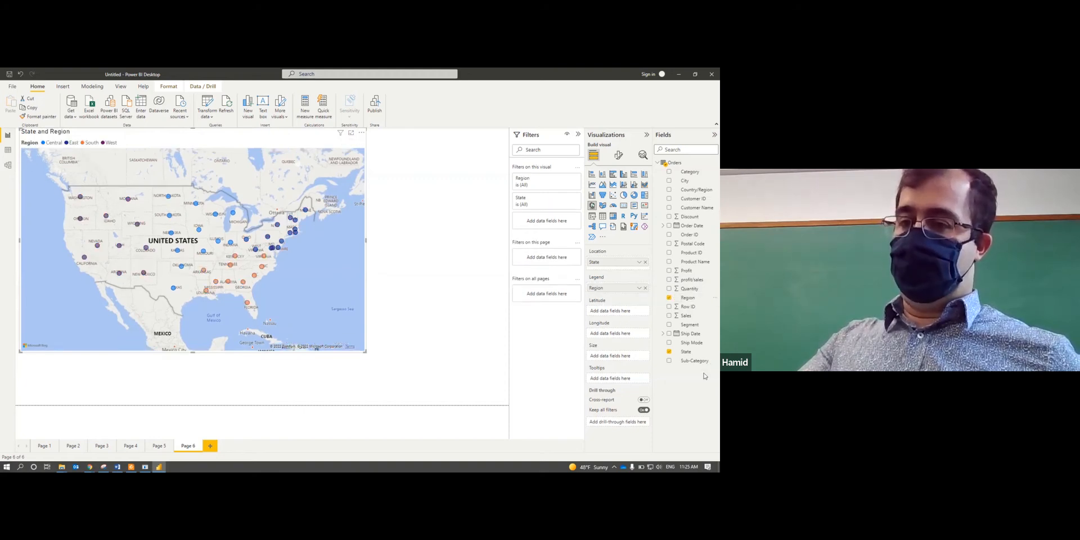
drag(685, 320, 619, 358)
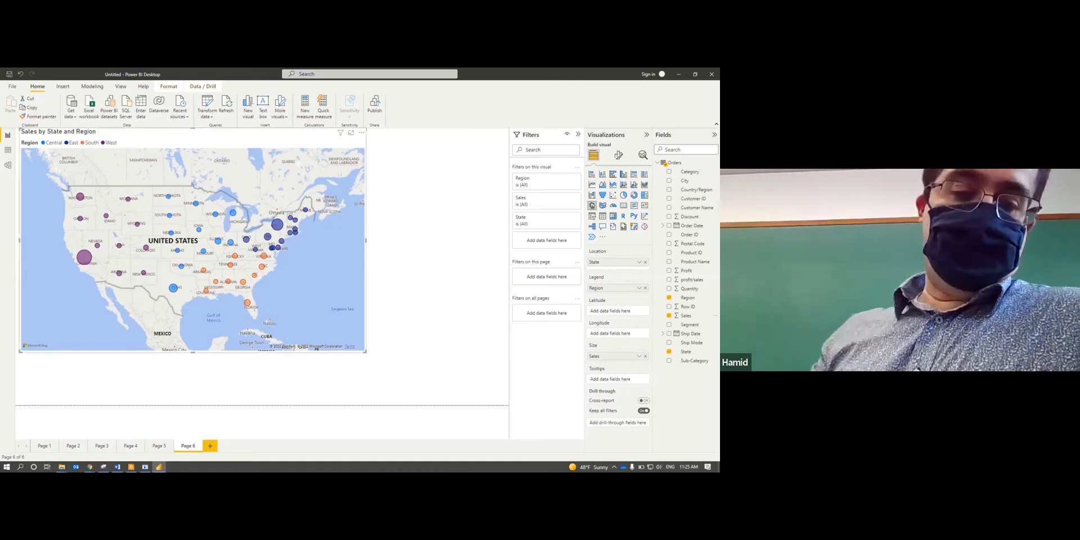
- Switch to the powerBI.pdf guide and compare its Sales by State and Region map with the alternative Sales by State map
click(131, 467)
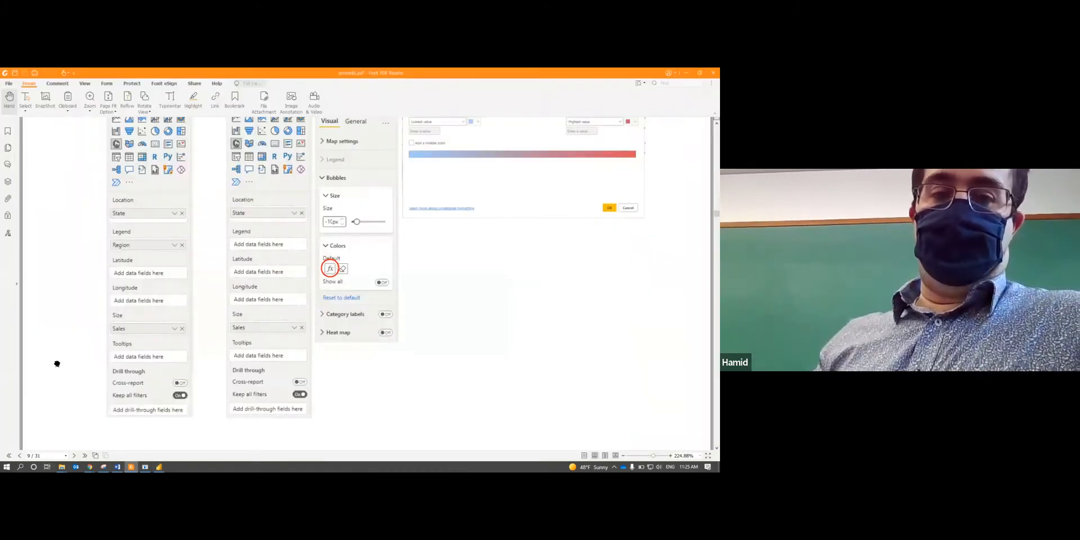
scroll(51, 356, up, 5)
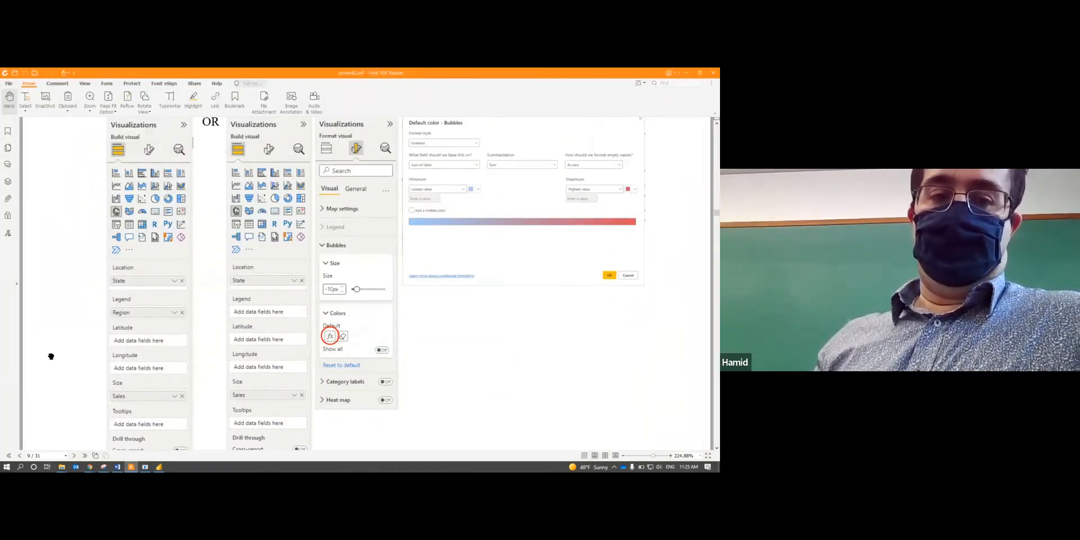
scroll(51, 357, up, 10)
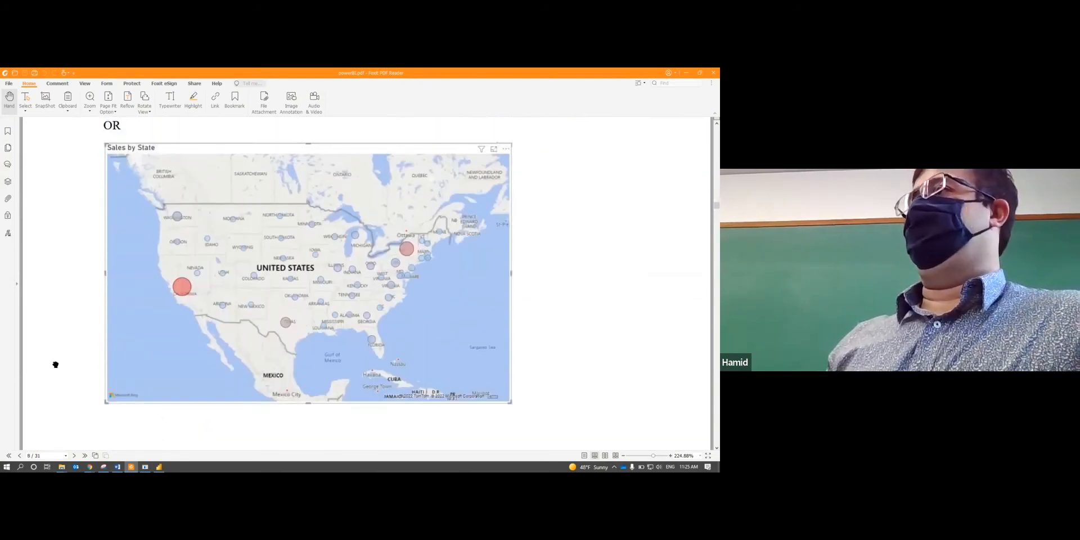
scroll(62, 339, up, 9)
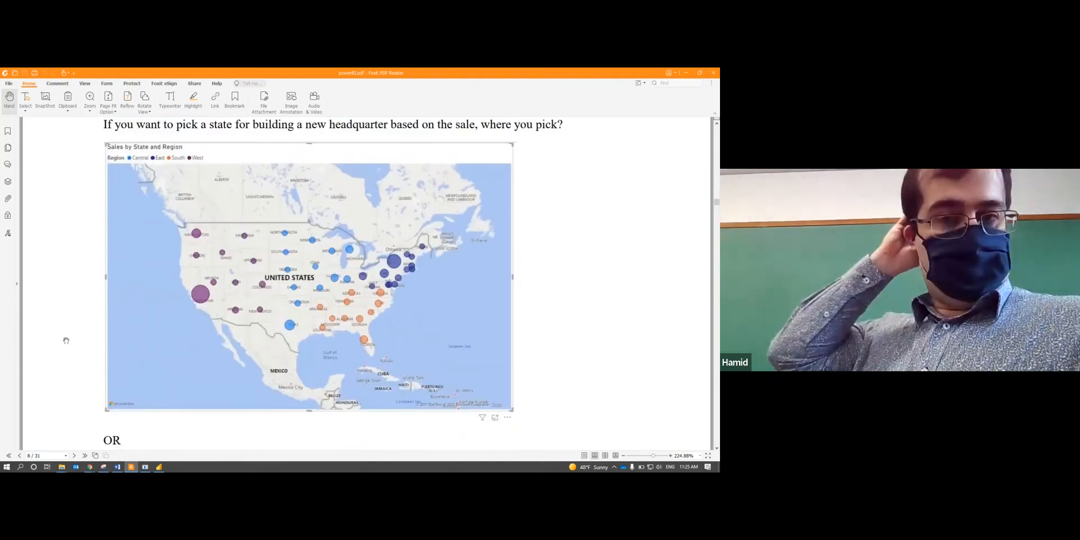
scroll(93, 399, down, 9)
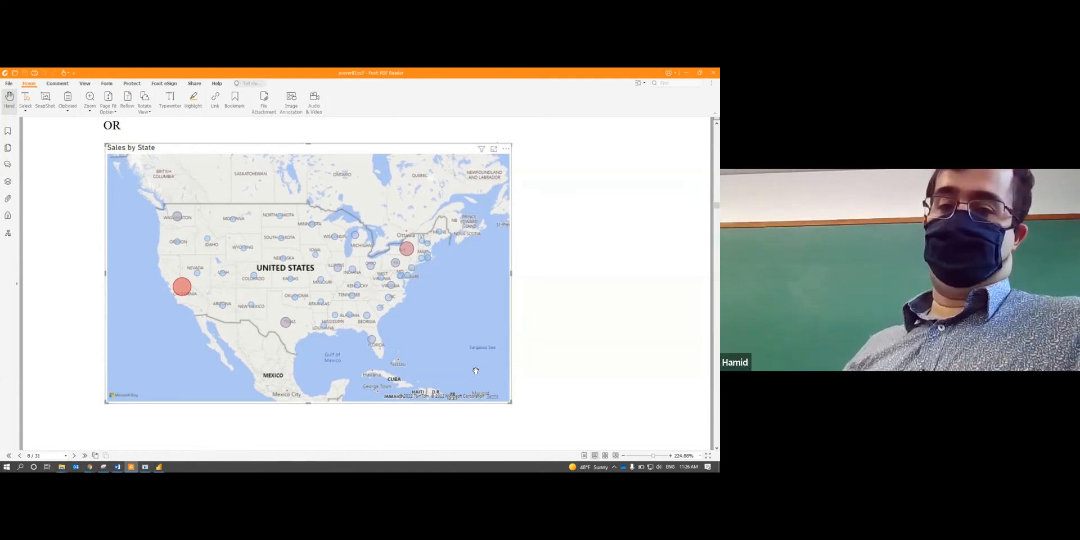
- Return to Power BI Desktop, add another report page and insert a second Map visual for the Sales by State version
click(159, 466)
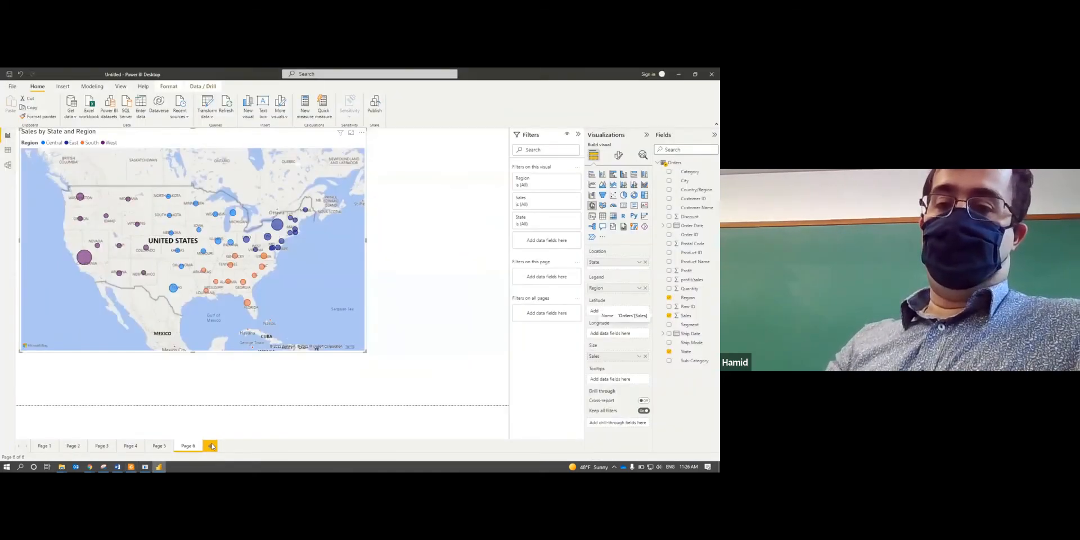
click(212, 446)
click(592, 206)
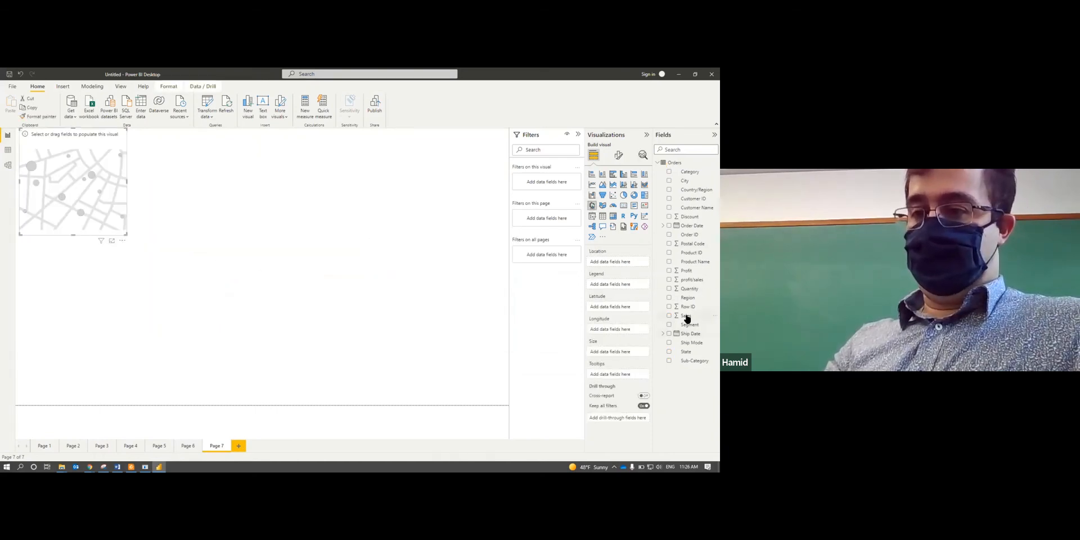
- Assign State as the second map's location and Sales as its bubble size, and enlarge the visual
drag(691, 354, 632, 266)
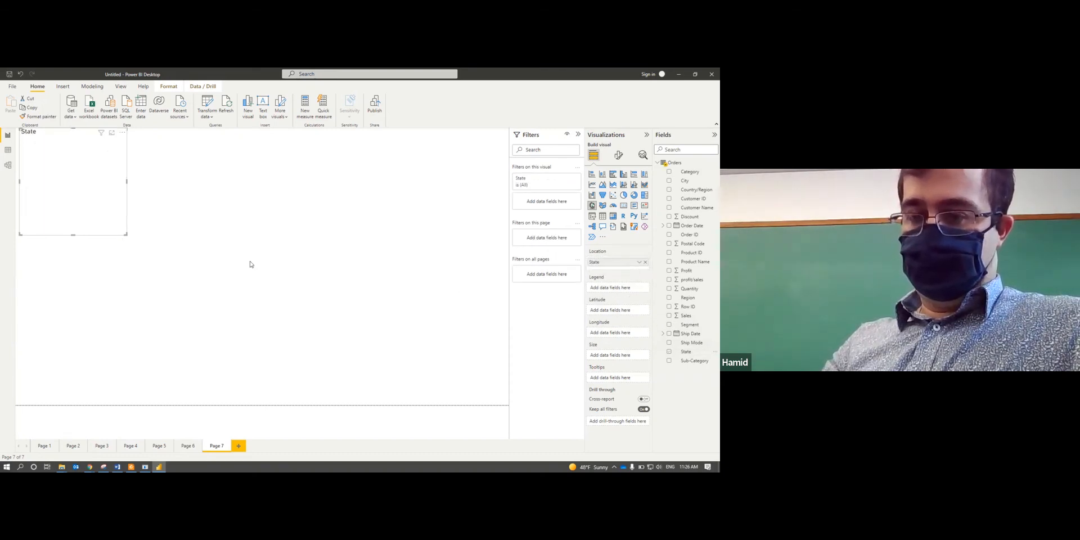
drag(126, 234, 318, 334)
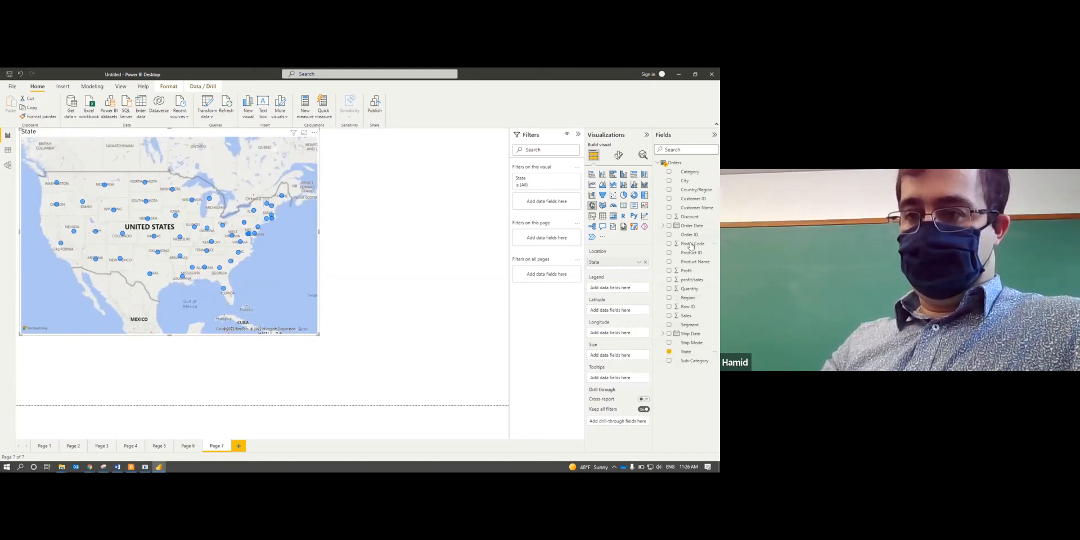
drag(686, 318, 618, 355)
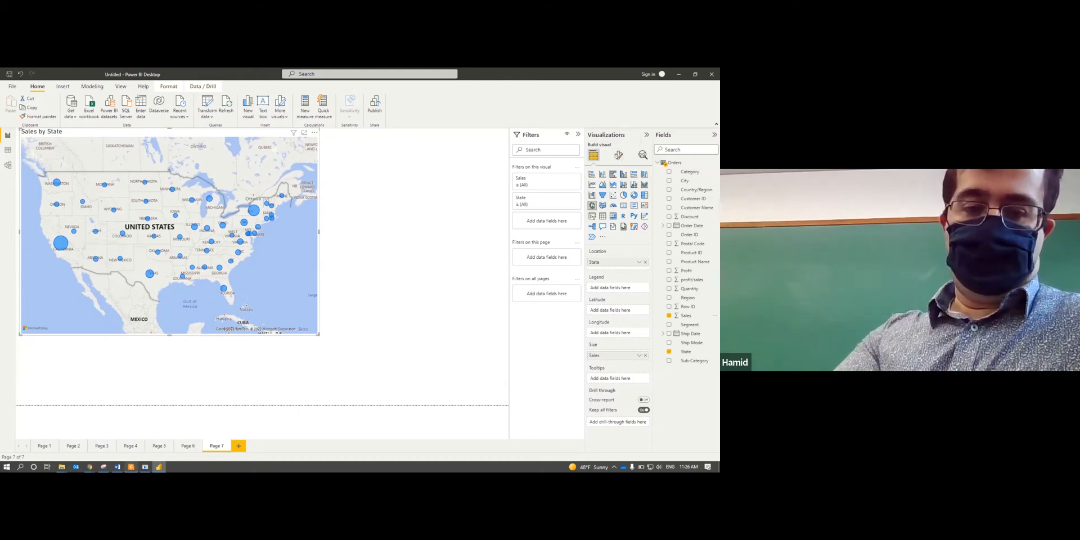
- Switch to the powerBI.pdf guide and examine its bubble color settings for the alternative Sales by State map
click(131, 467)
scroll(271, 384, down, 10)
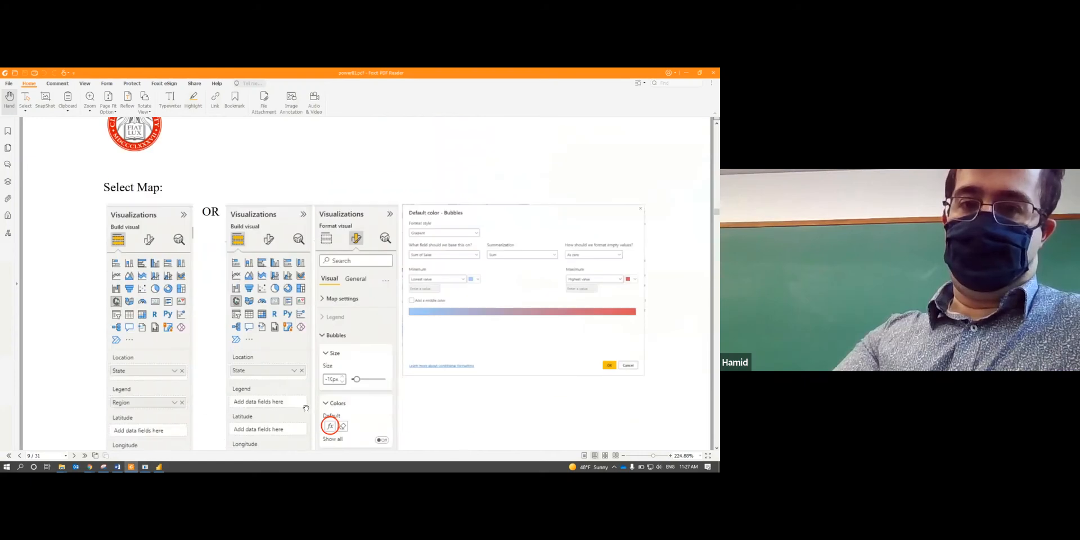
scroll(296, 396, down, 2)
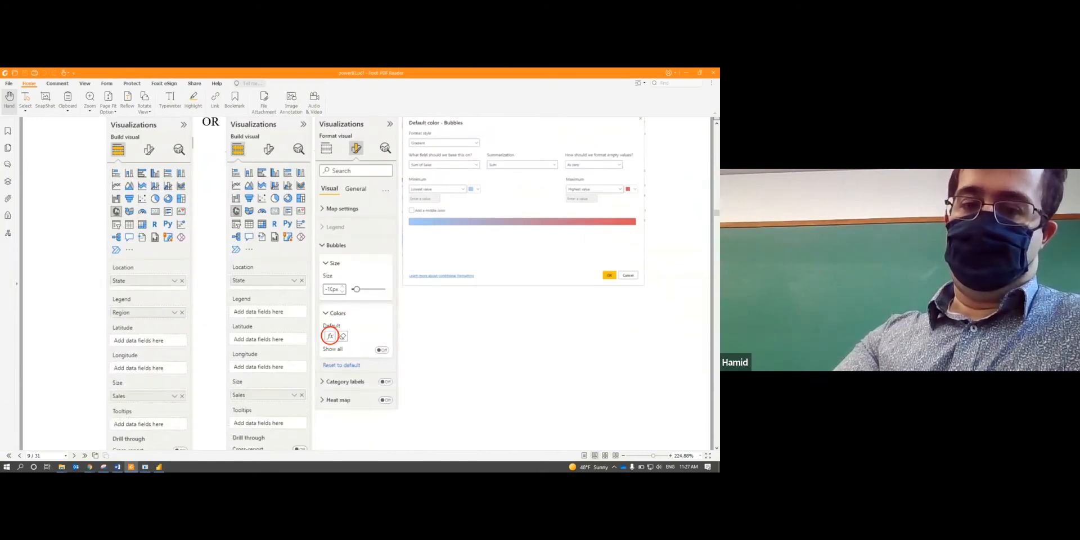
- Return to Power BI Desktop and base the default color gradient of the map's bubbles on Sum of Sales
click(159, 467)
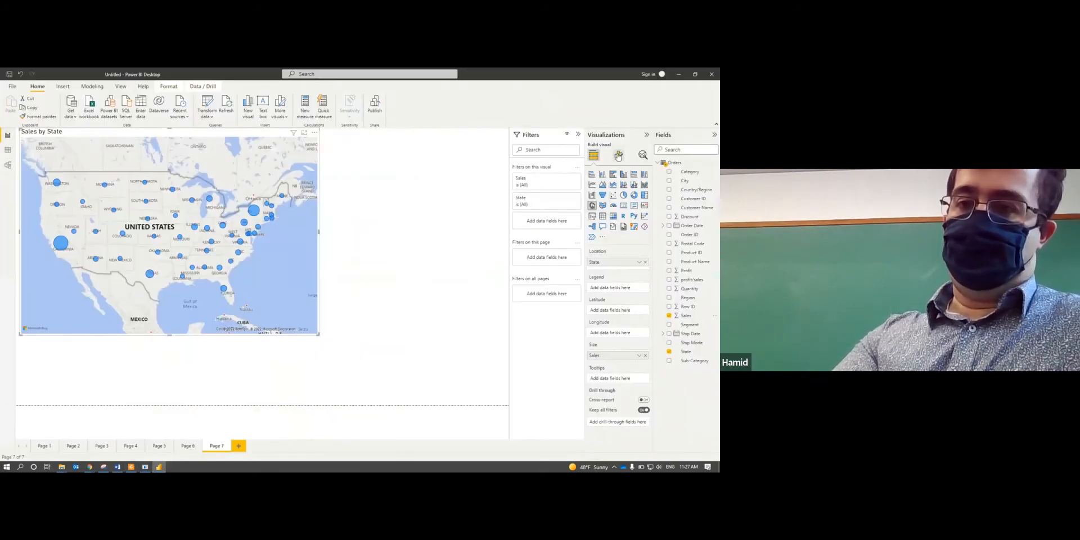
click(618, 156)
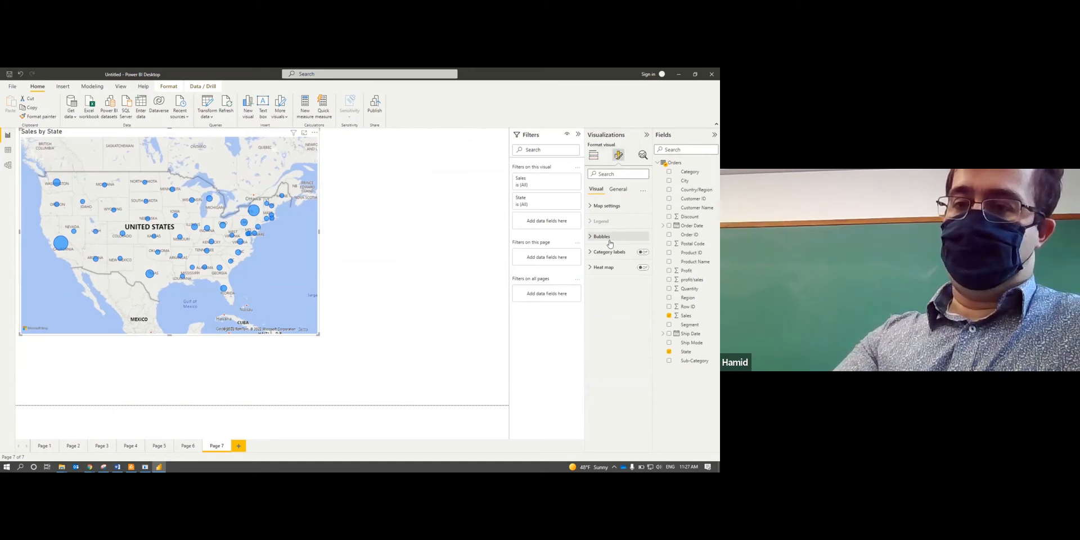
click(590, 237)
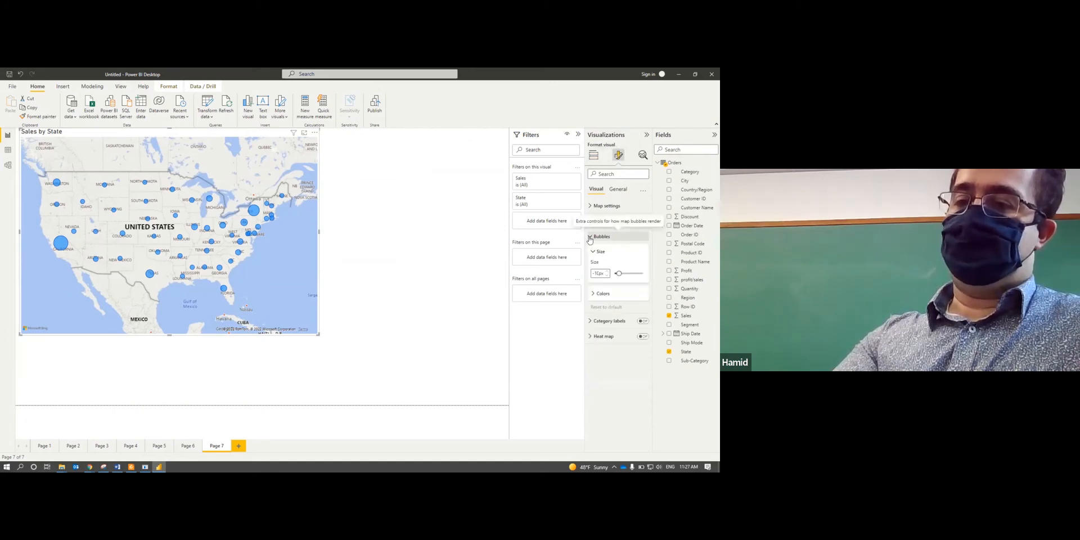
click(598, 295)
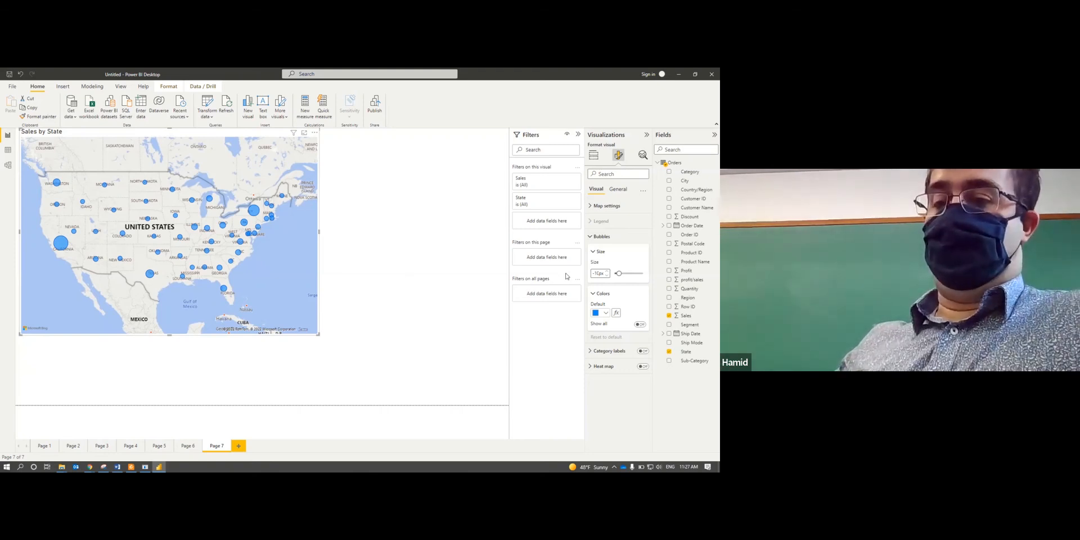
click(616, 314)
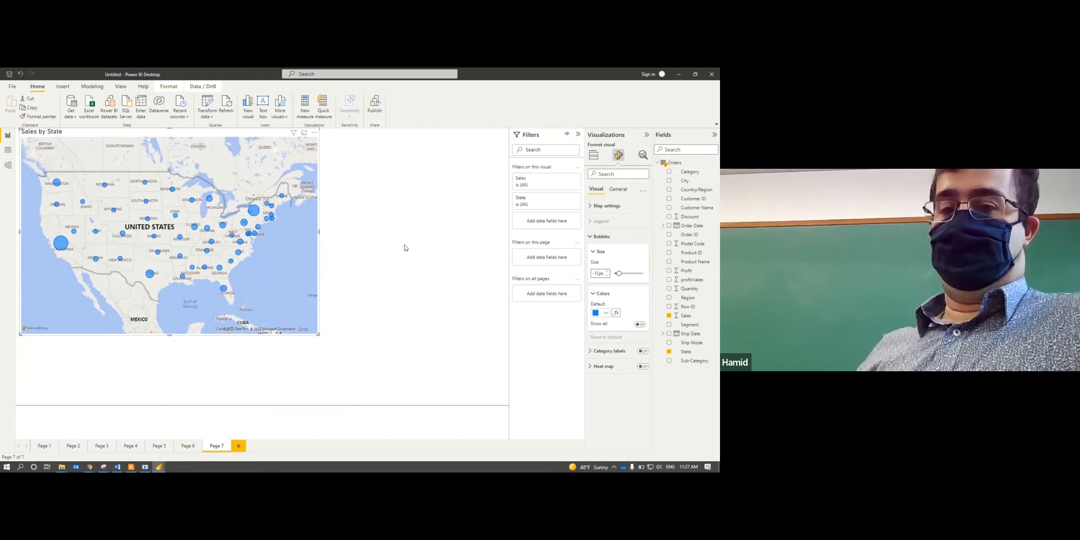
click(613, 314)
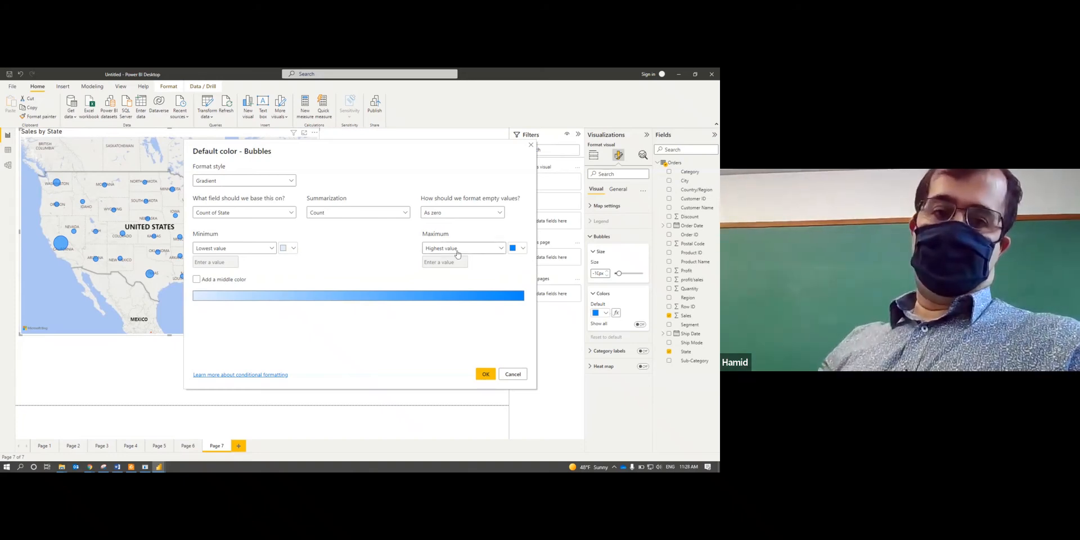
click(271, 214)
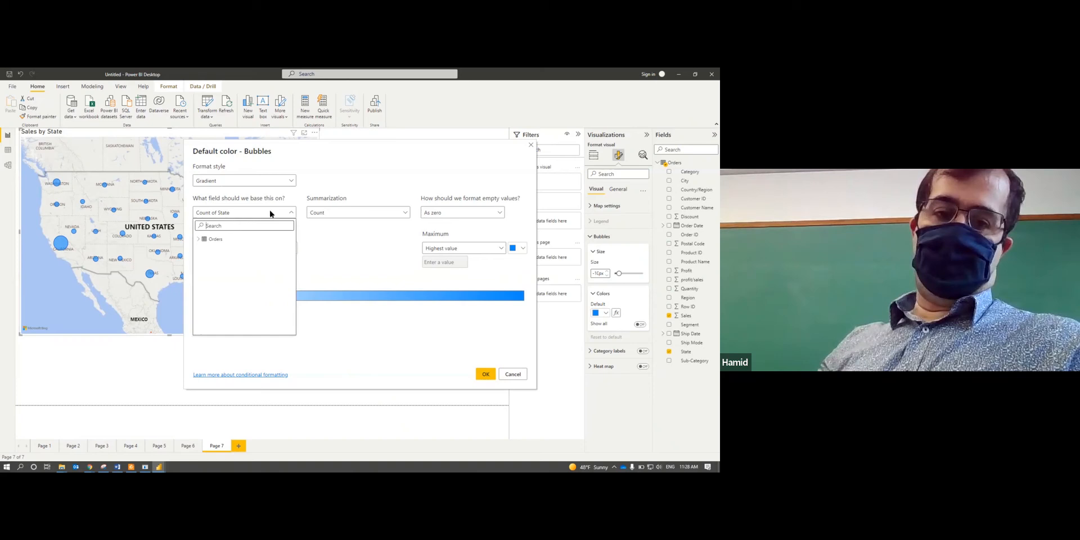
click(199, 240)
scroll(216, 273, down, 3)
click(218, 284)
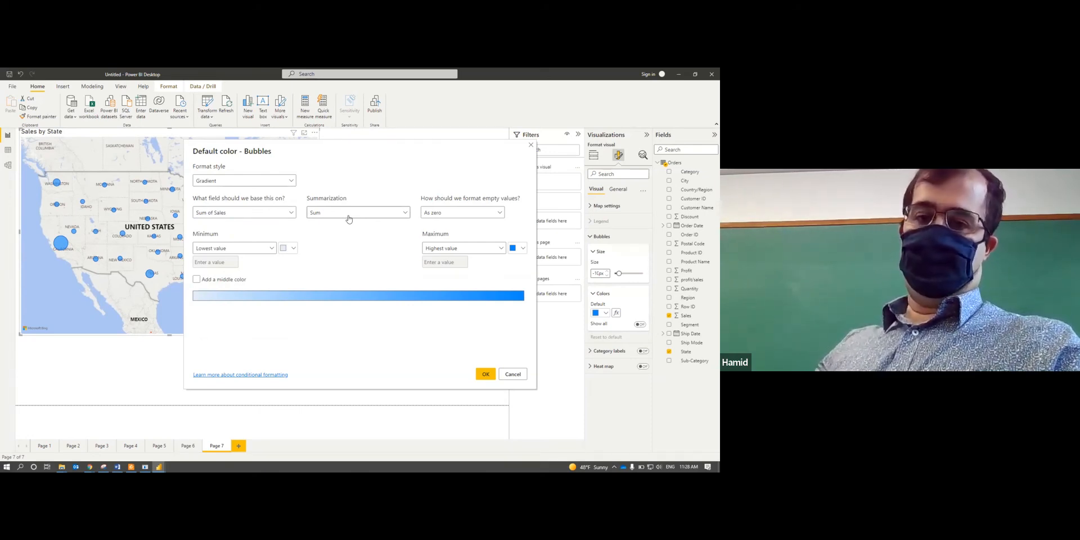
- Keep empty values formatted as zero, set the gradient's highest-value color to red and apply it to the bubbles
click(443, 219)
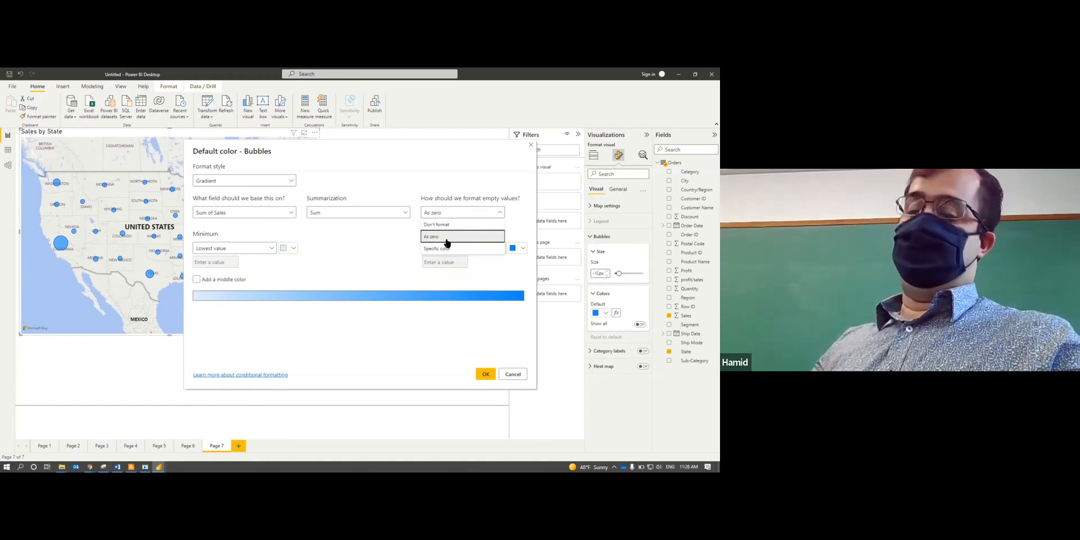
click(440, 329)
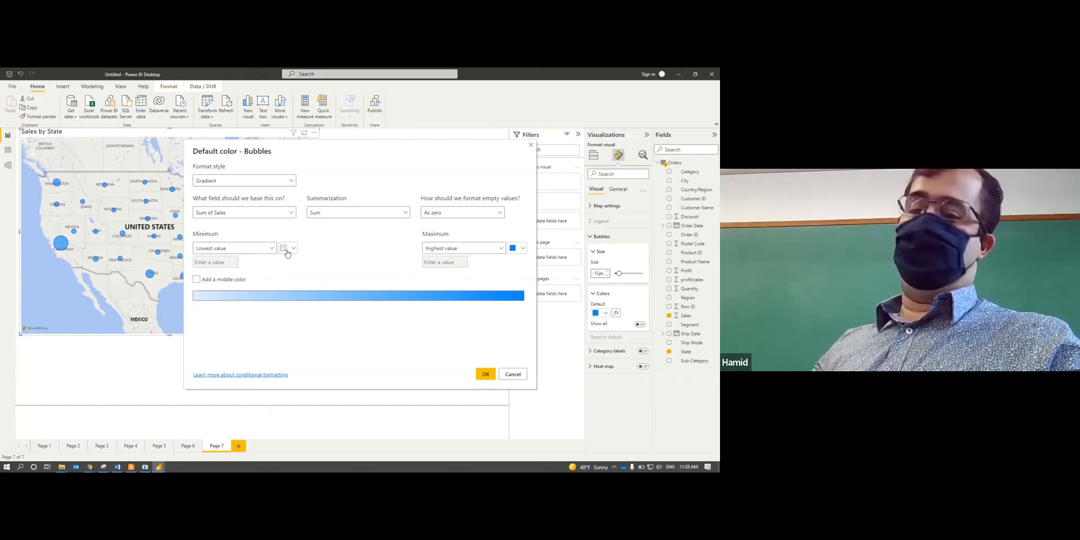
click(523, 249)
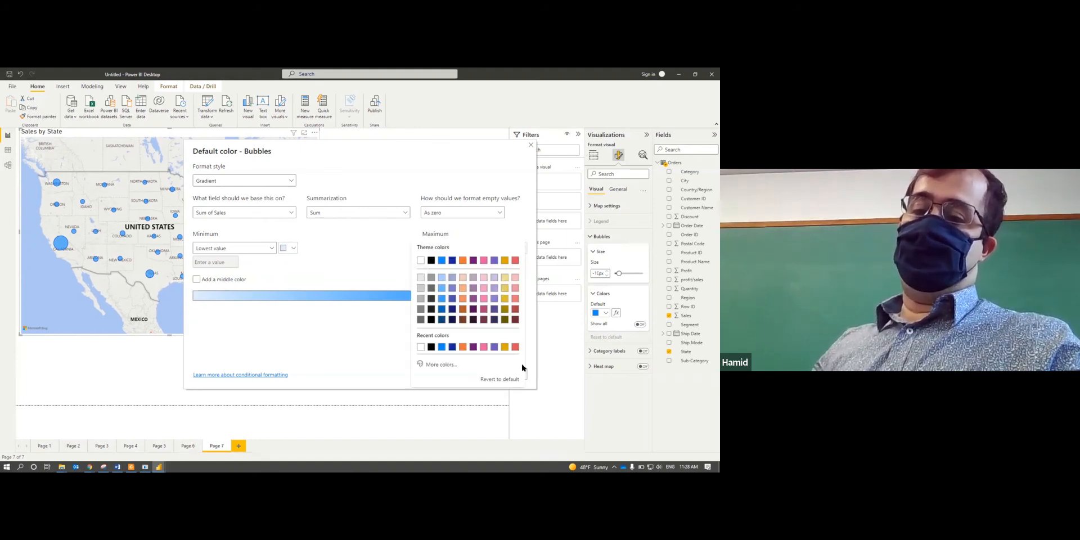
click(515, 347)
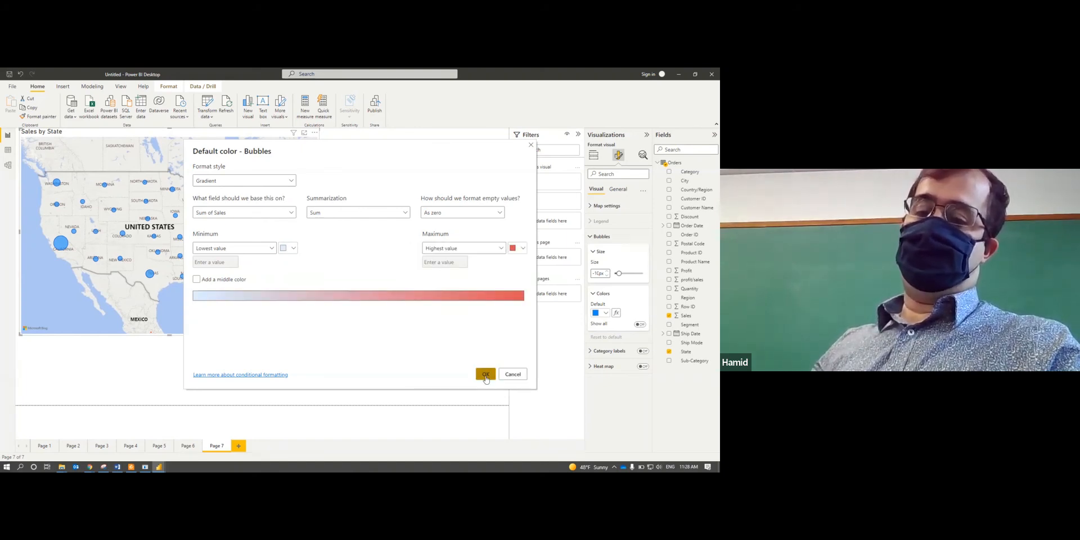
click(485, 375)
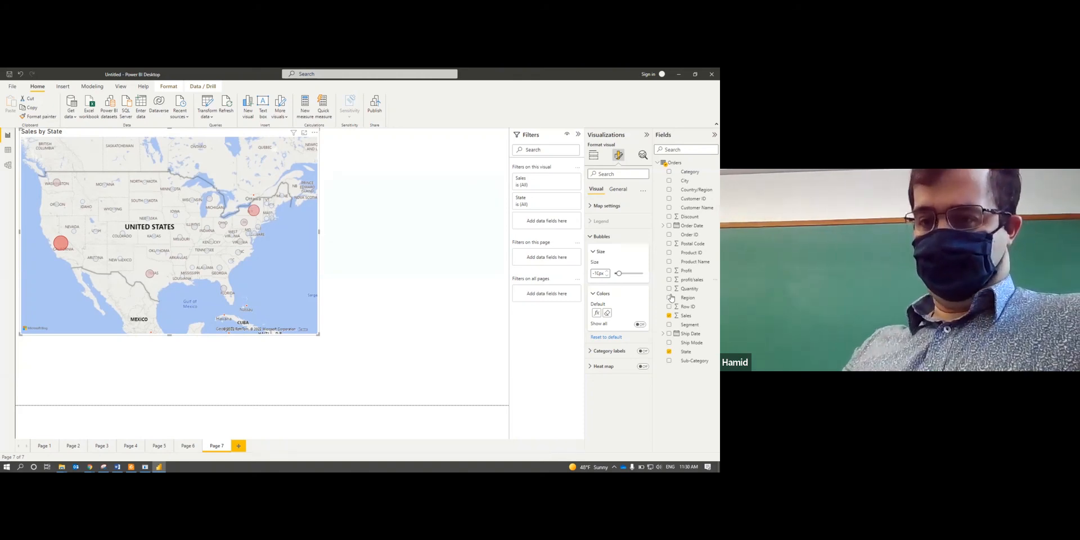
- Set the data category of the State column to State or Province
click(690, 355)
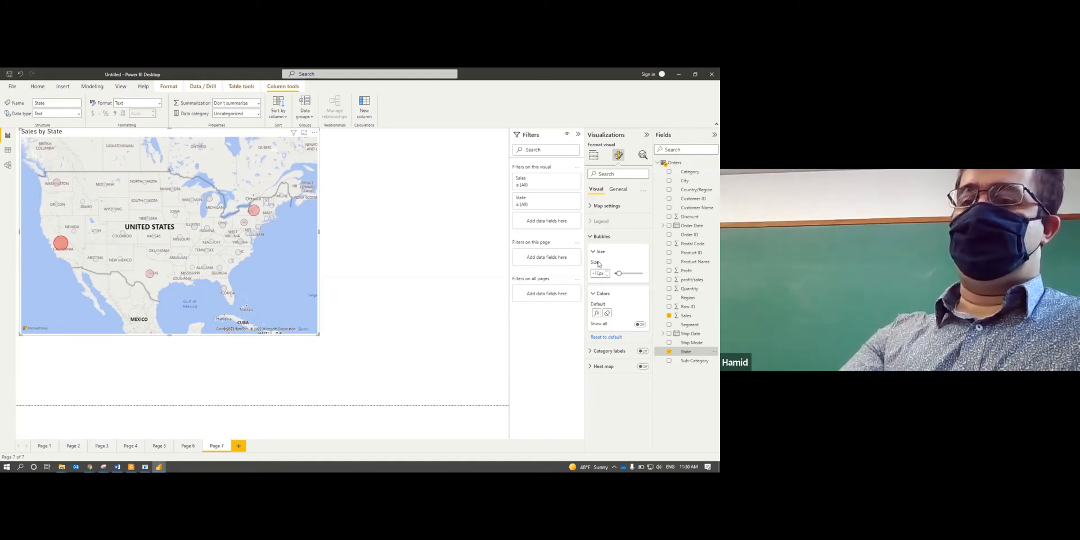
click(597, 316)
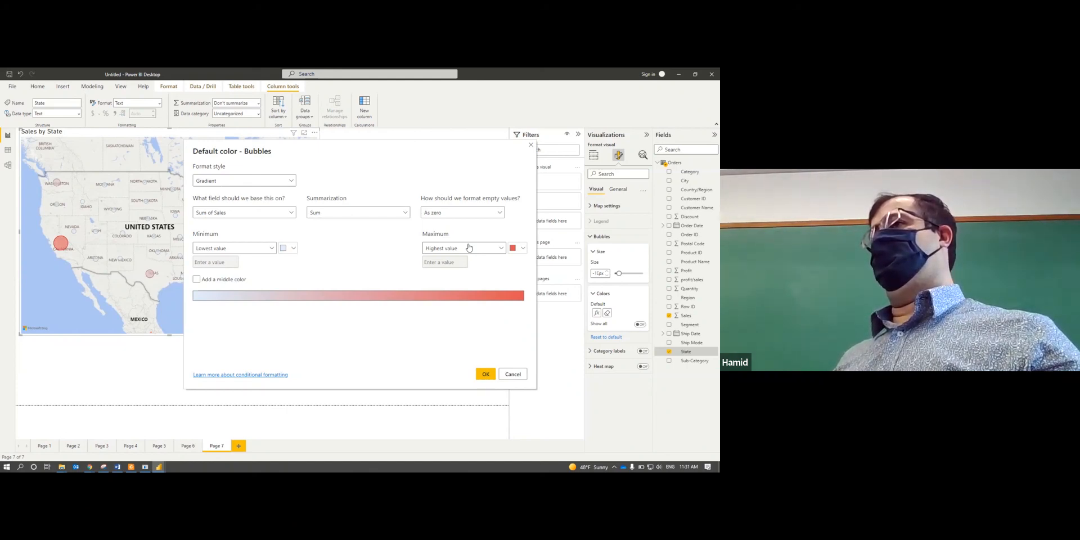
click(513, 374)
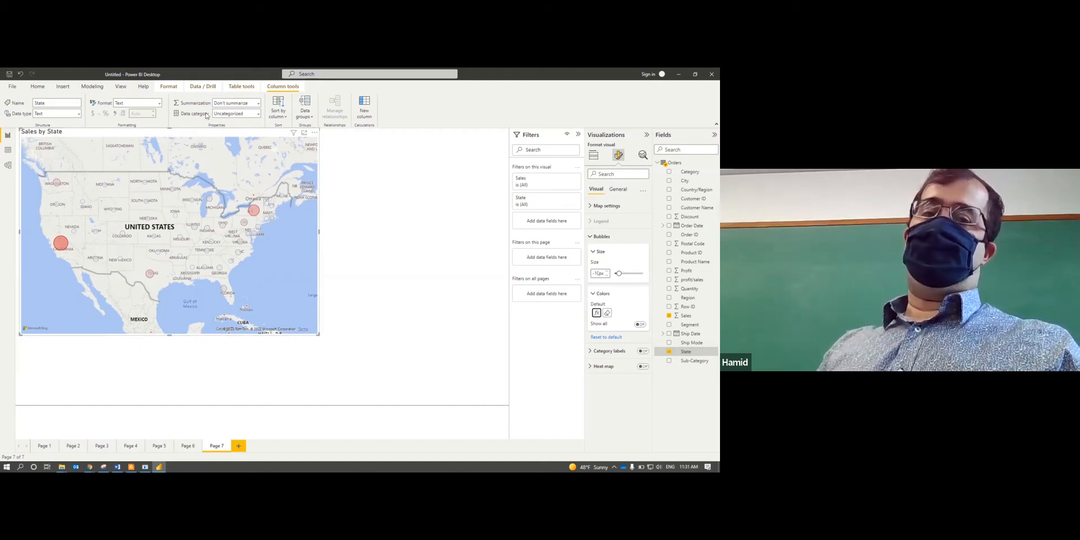
click(258, 116)
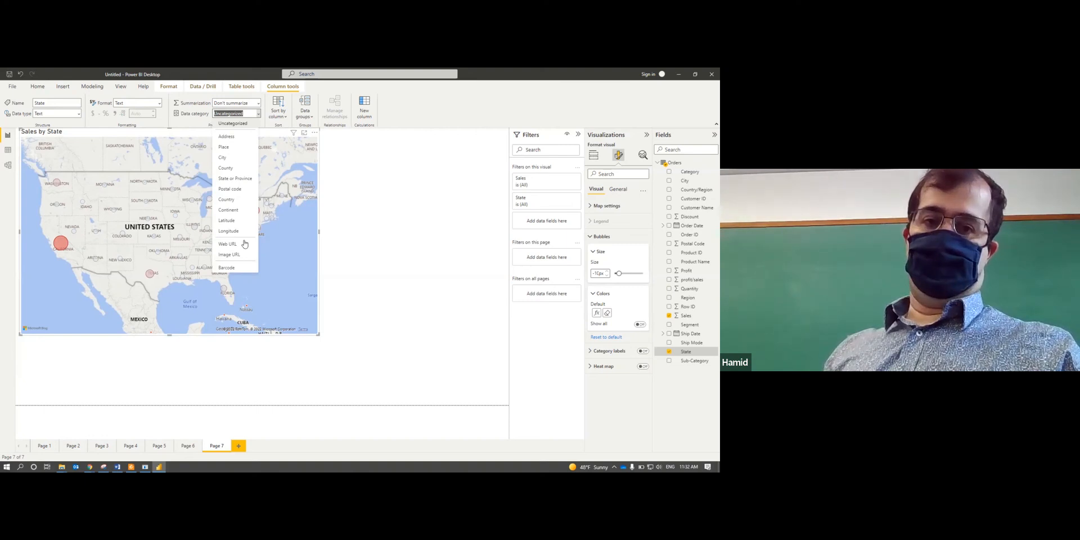
click(235, 181)
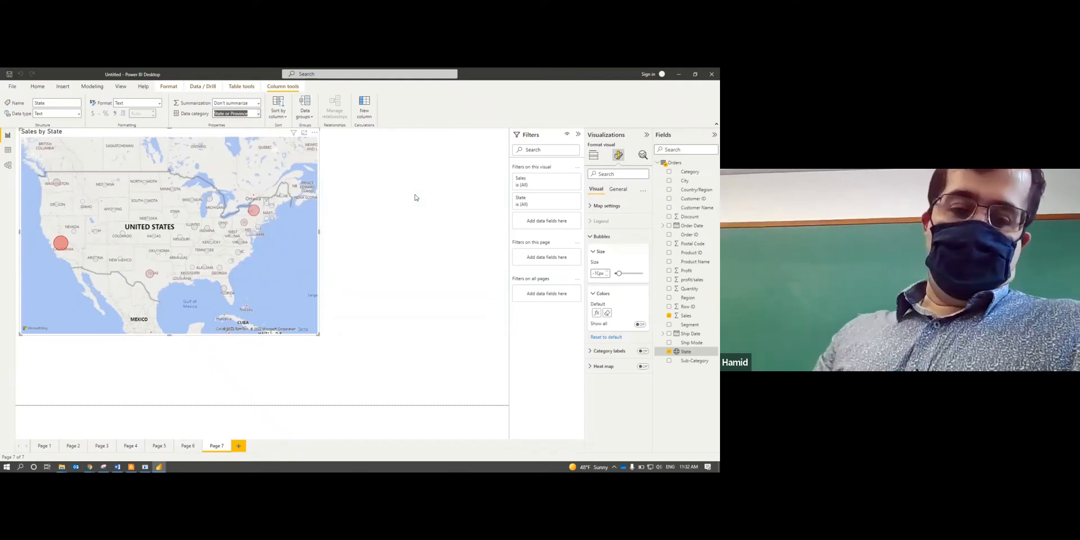
- Switch to the powerBI.pdf guide and read its notes on variable types and on enabling Map and Filled Map visuals
click(131, 467)
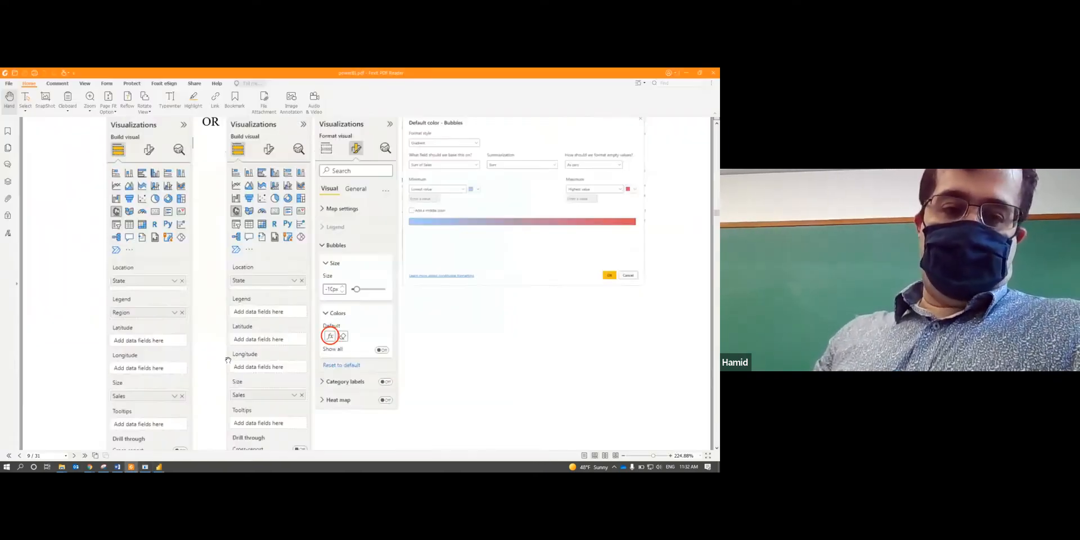
scroll(237, 328, down, 1)
scroll(237, 328, down, 3)
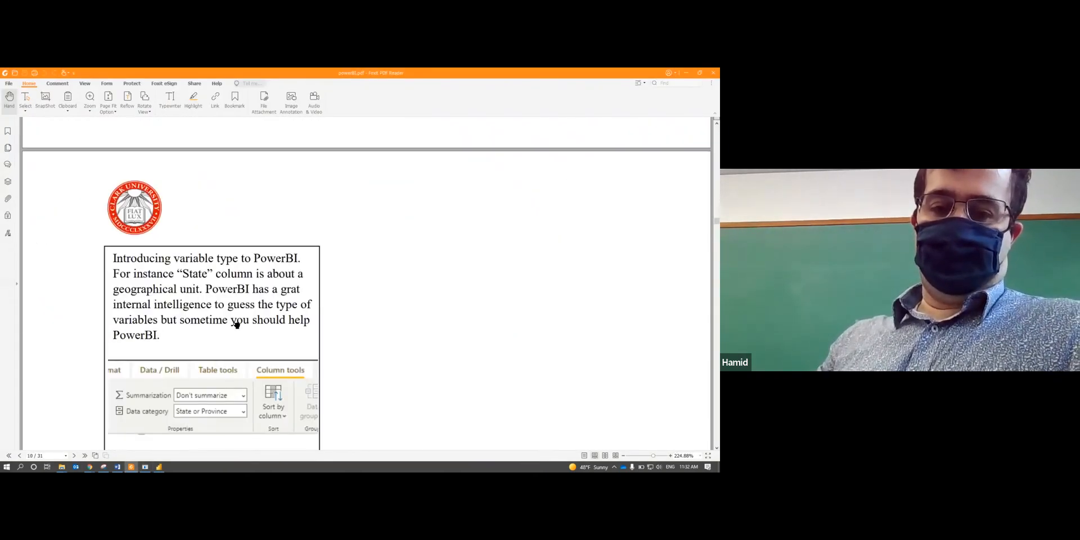
scroll(237, 327, down, 4)
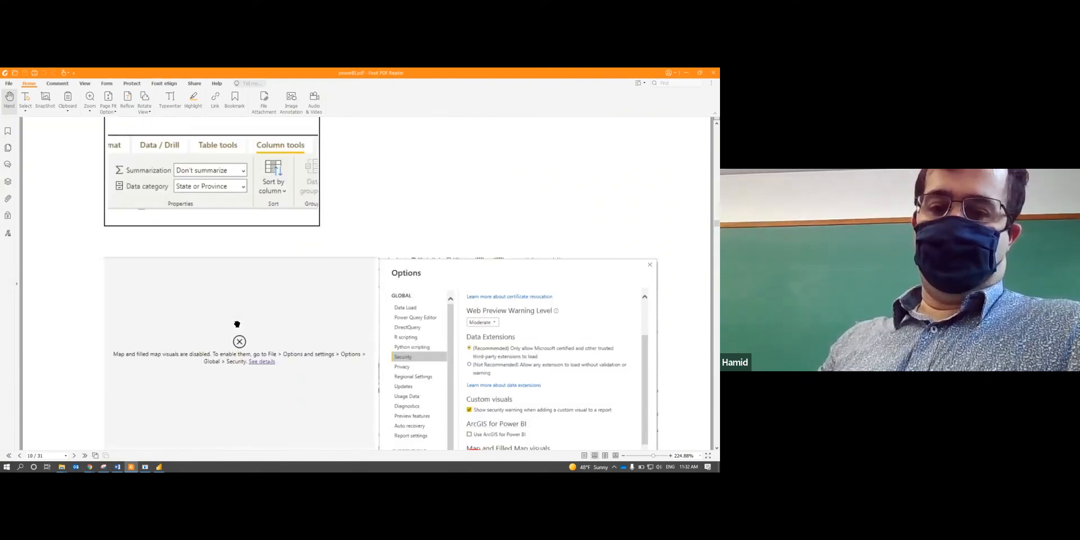
scroll(236, 324, down, 2)
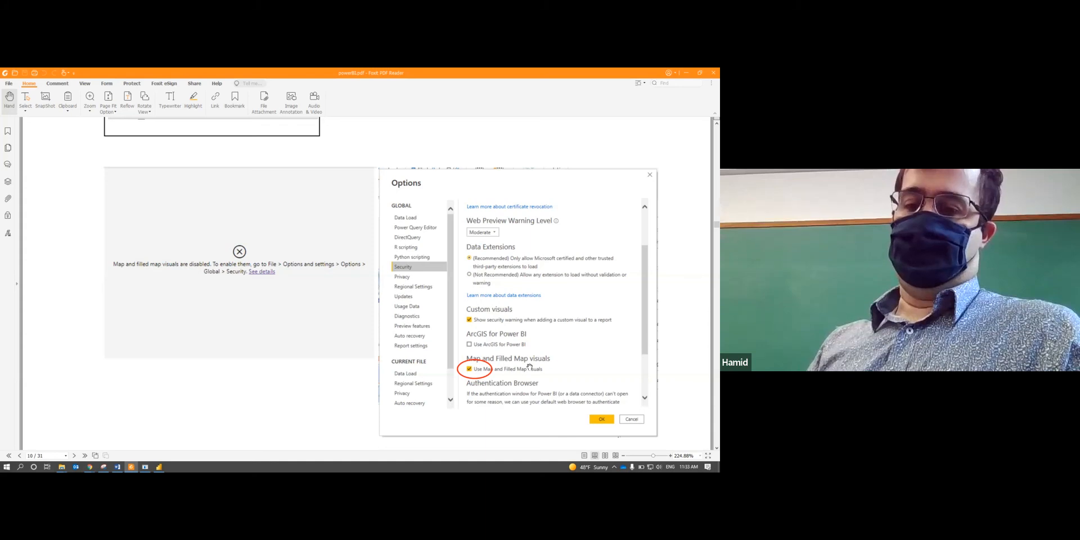
- Read the guide's four-warehouse question and examine the Filled Map fields and fill color settings for Profit by State
scroll(527, 362, down, 10)
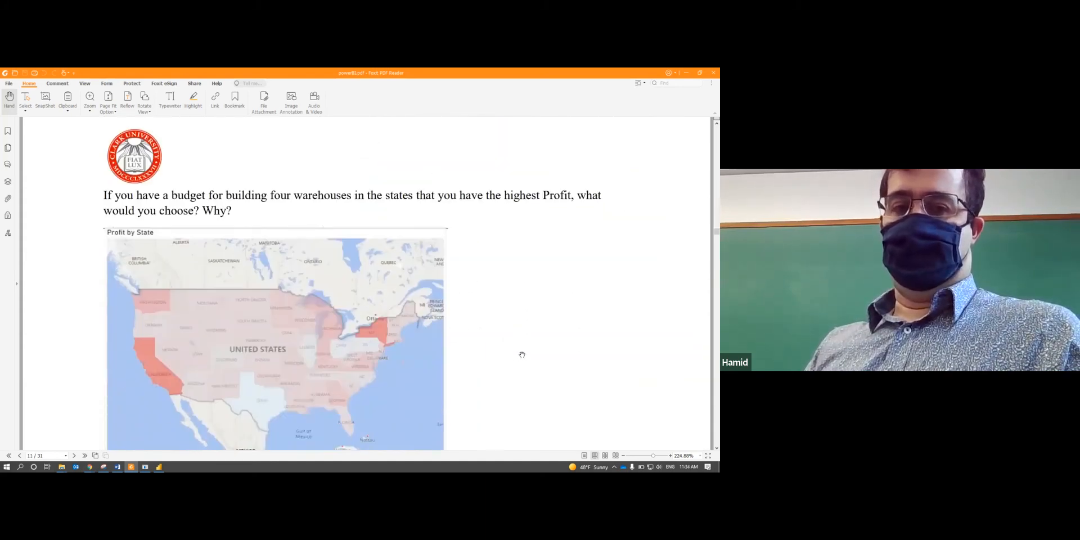
scroll(523, 354, down, 2)
scroll(643, 274, down, 1)
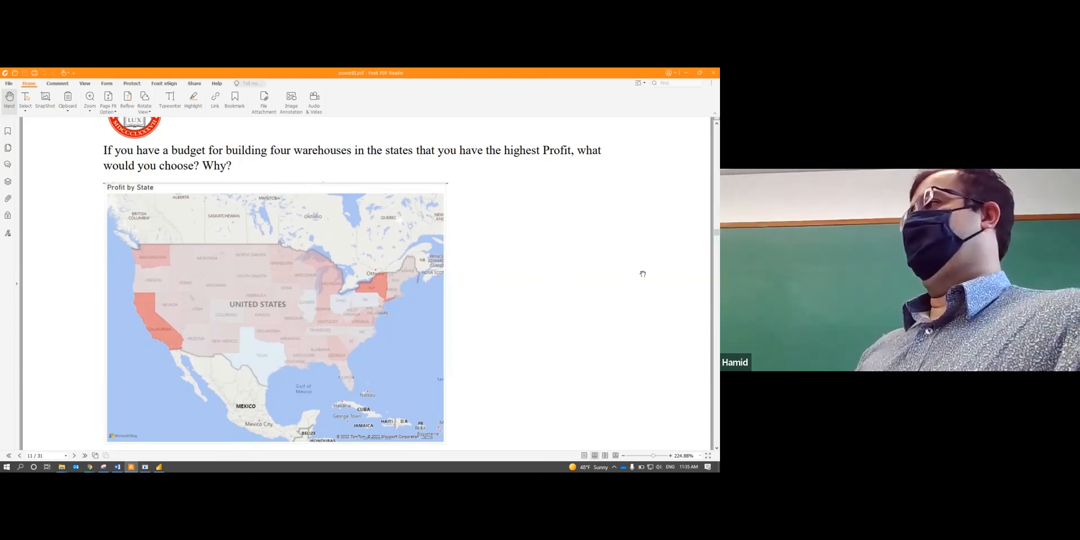
scroll(656, 292, down, 10)
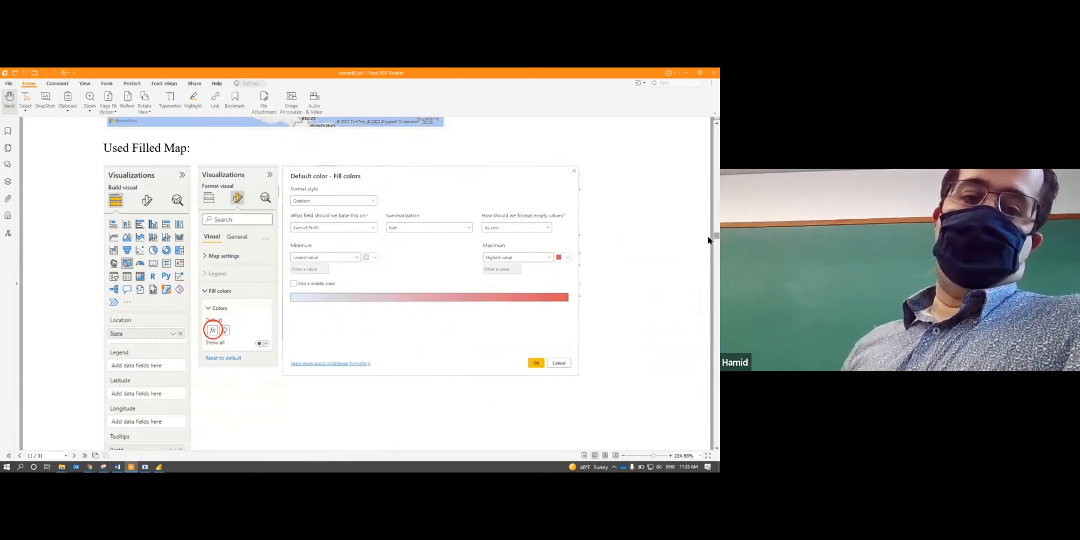
scroll(709, 233, down, 1)
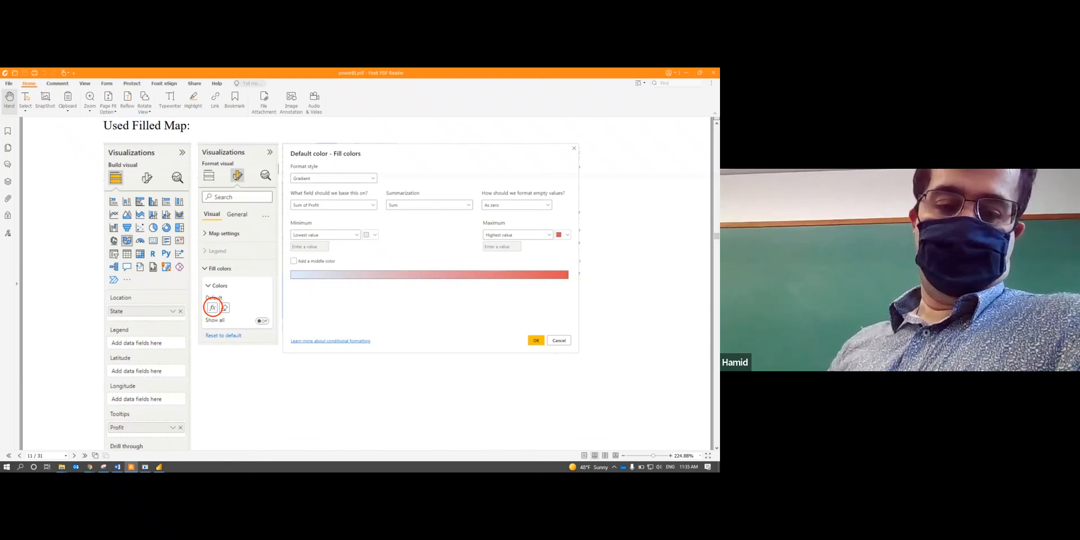
- Return to Power BI Desktop, add a report page, and insert an enlarged Filled map with State as its location
click(159, 467)
click(238, 446)
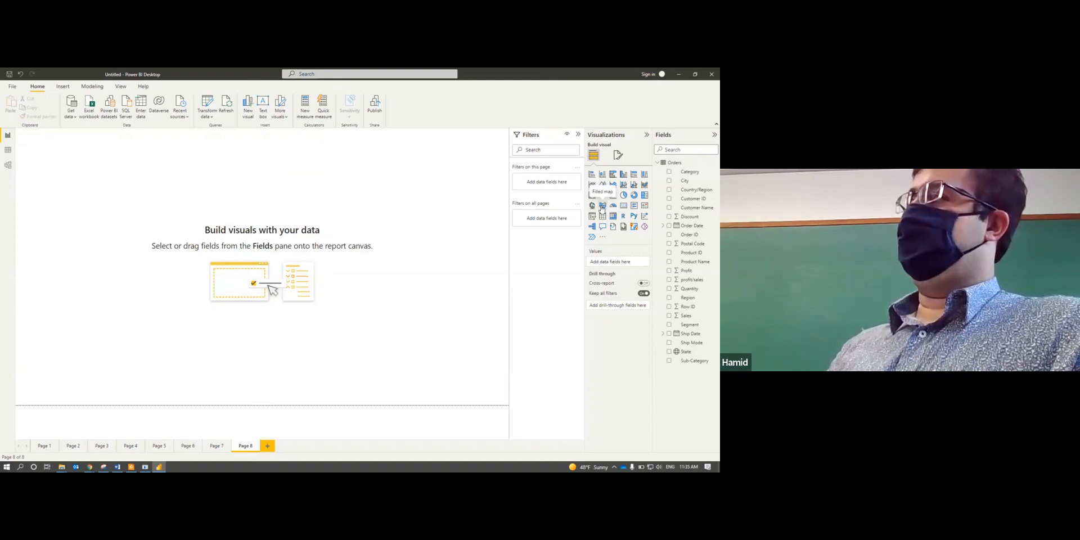
click(602, 209)
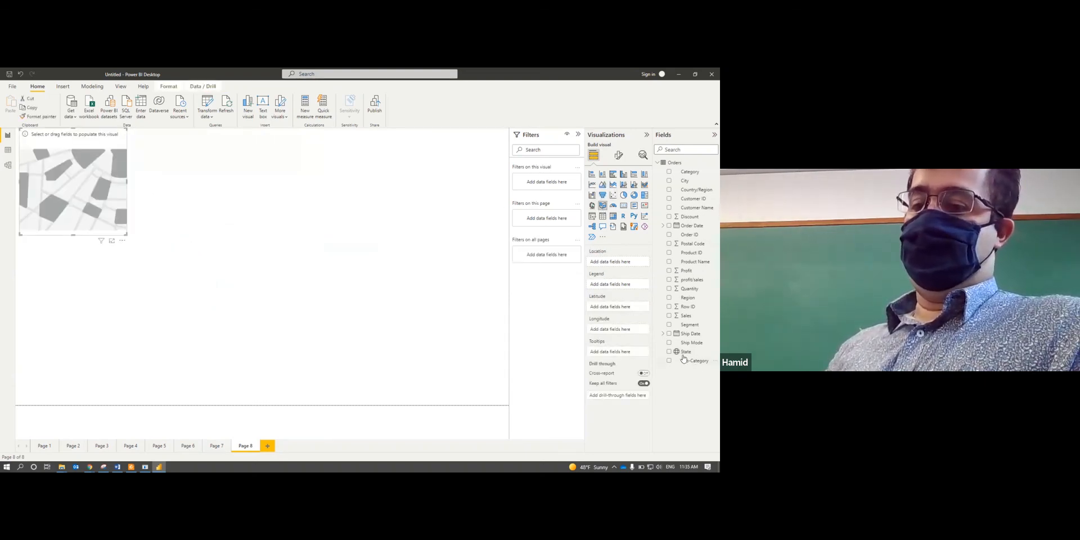
drag(684, 352, 619, 262)
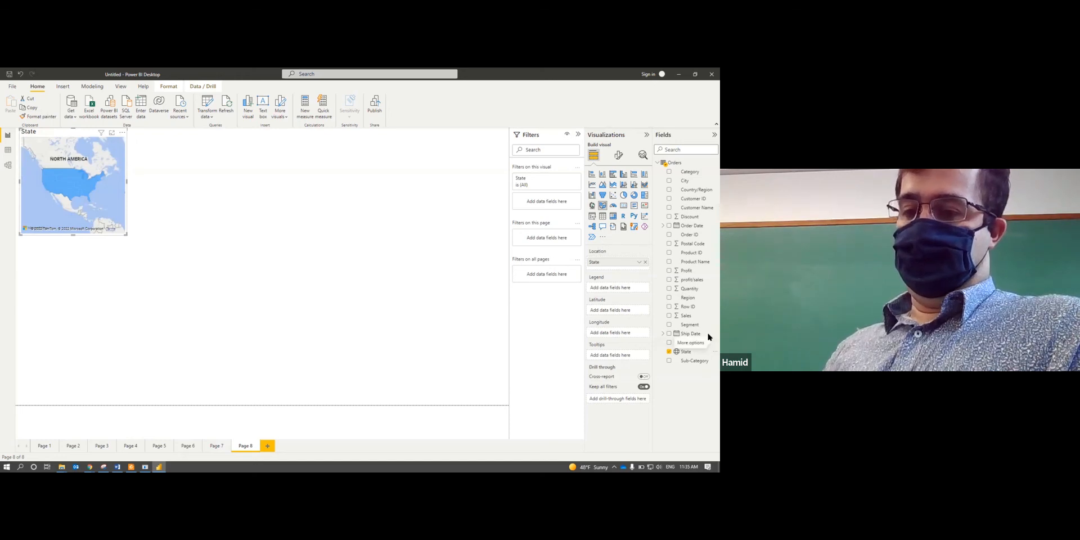
drag(161, 262, 281, 329)
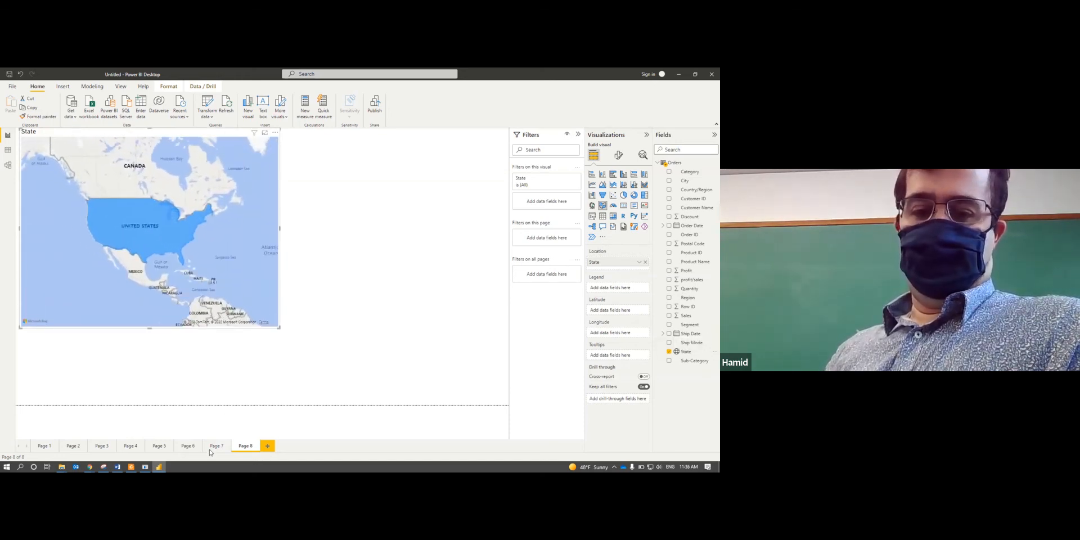
- Check the guide's Filled Map fields, then add Profit to the State map's tooltips in Power BI Desktop and enlarge the map
click(131, 467)
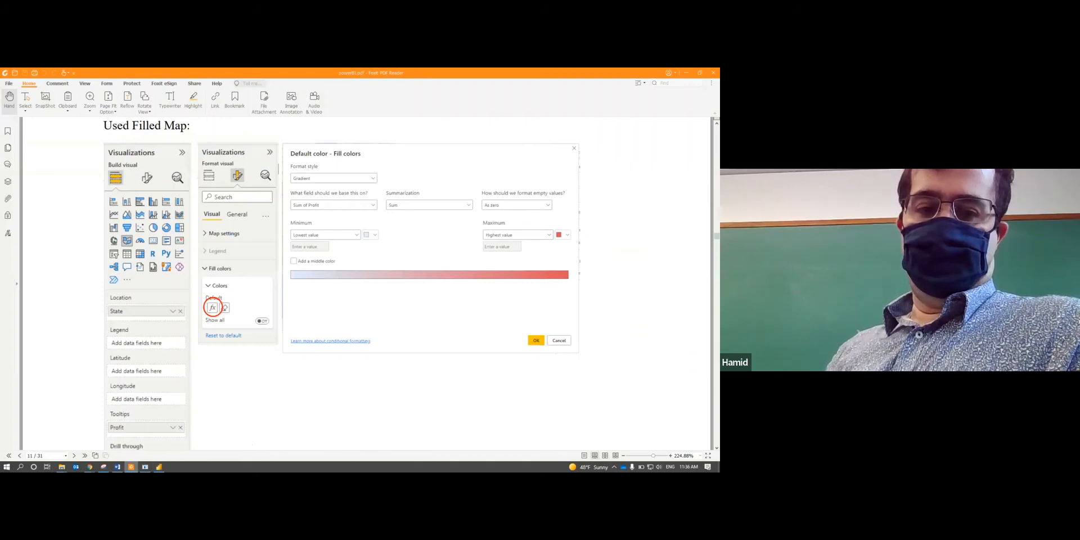
key(alt+Tab)
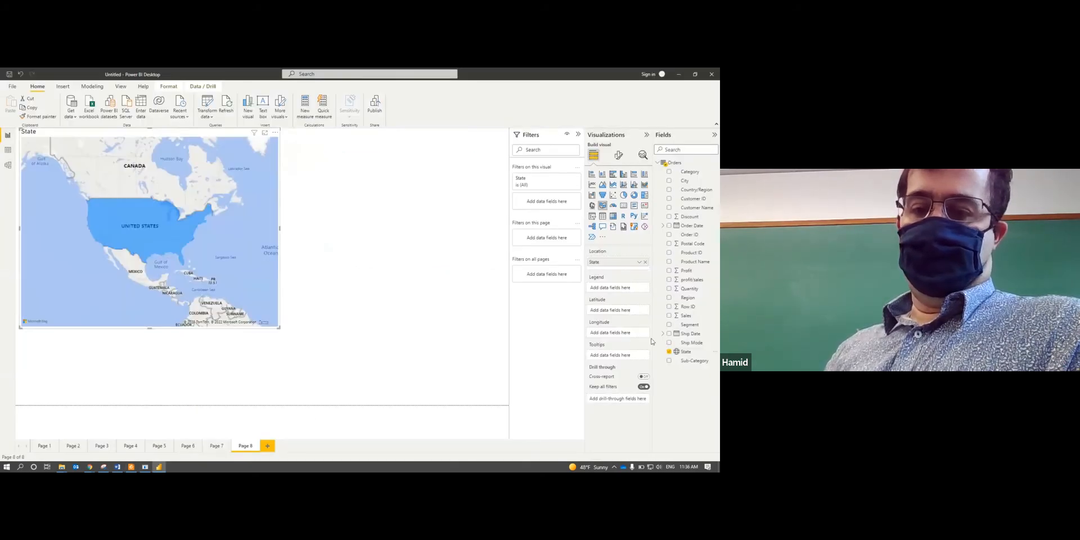
drag(685, 271, 642, 353)
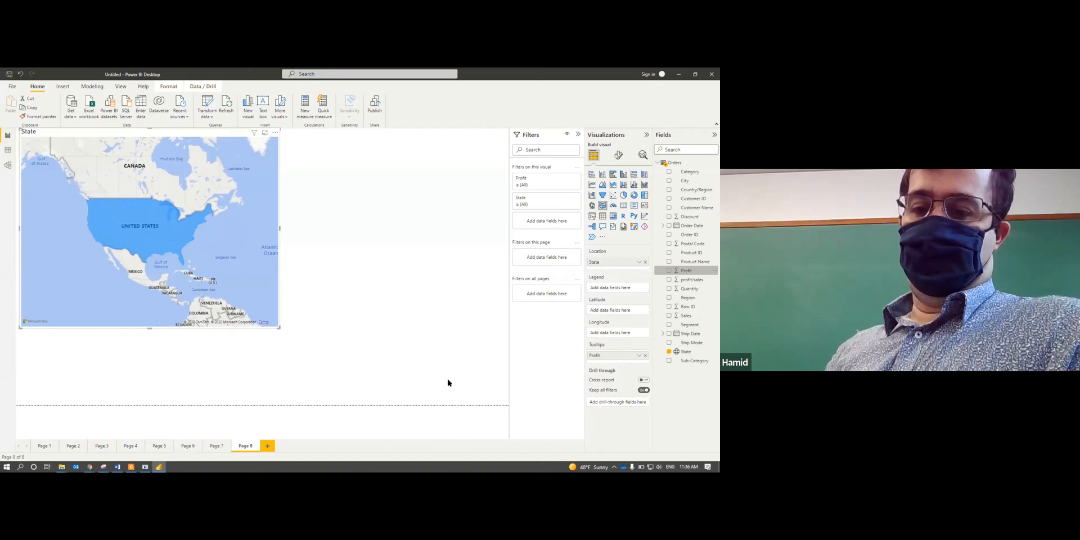
drag(279, 328, 308, 342)
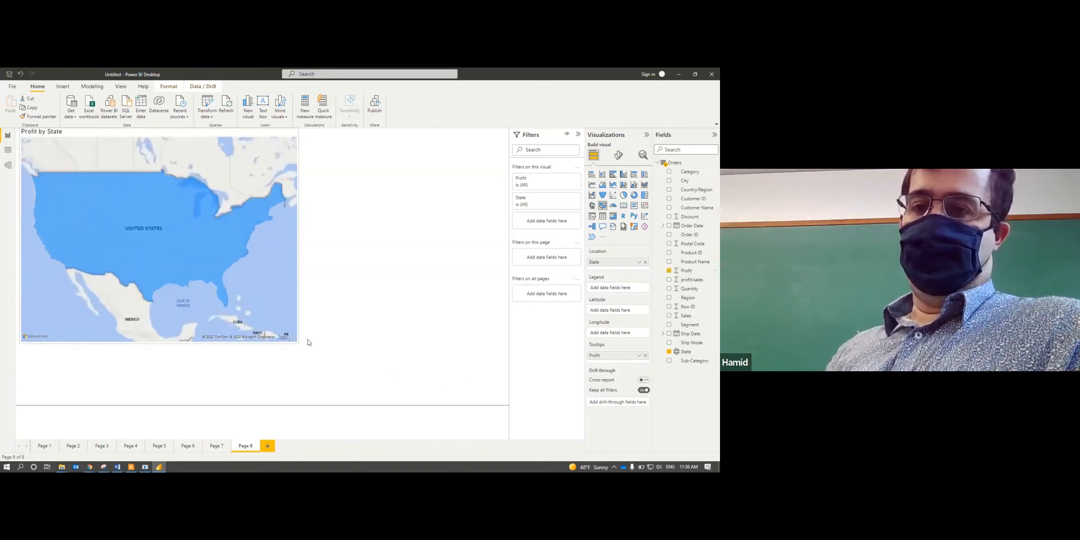
- Apply a gradient fill color to the map based on Sum of Profit, with red for the highest value
click(619, 155)
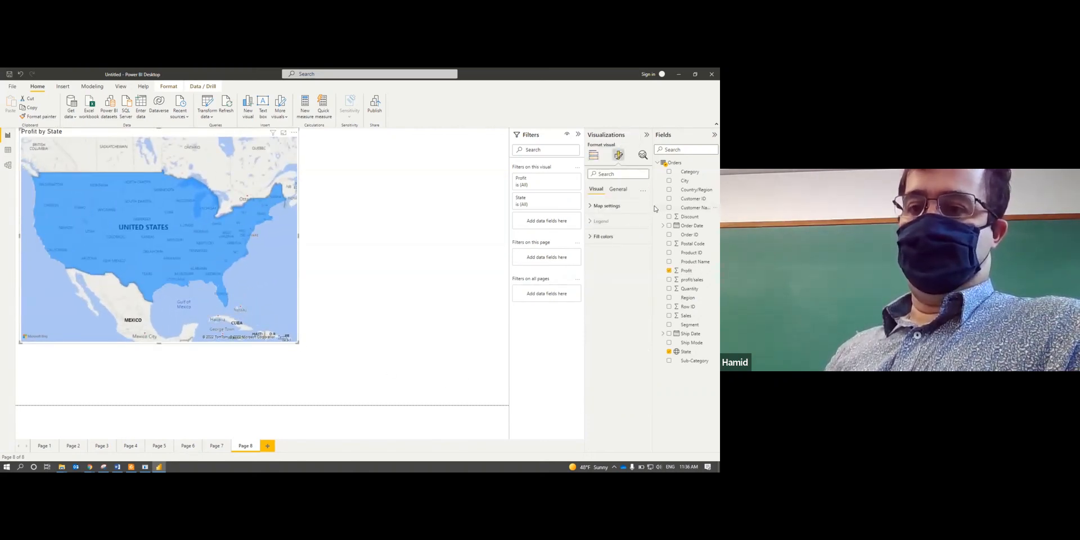
click(589, 238)
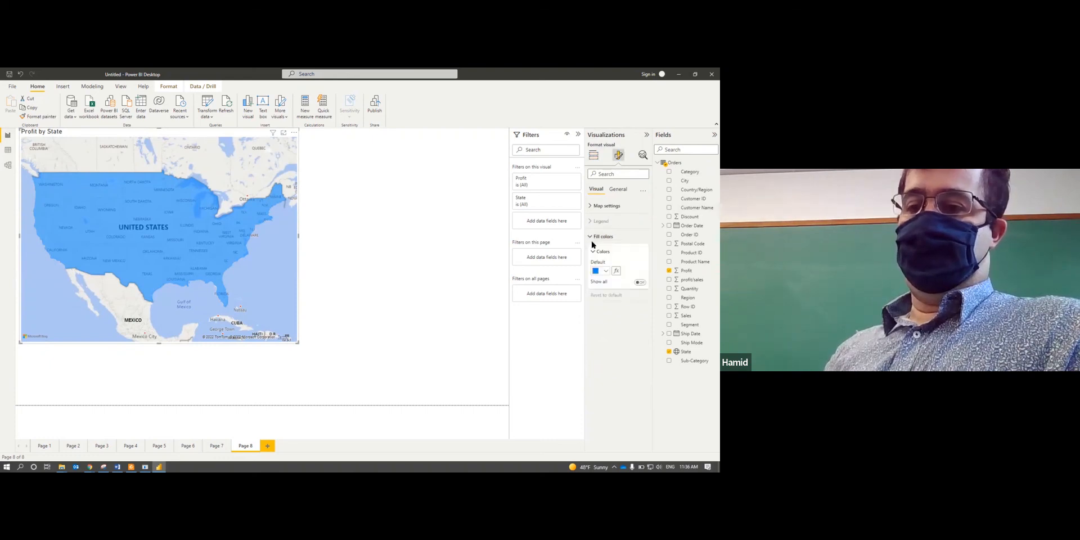
click(617, 271)
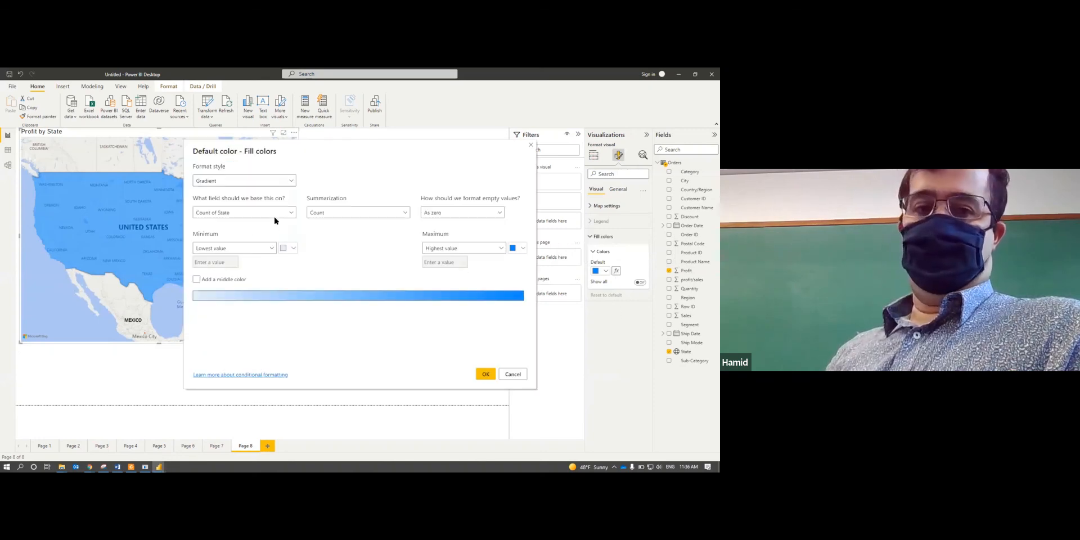
click(274, 213)
click(199, 240)
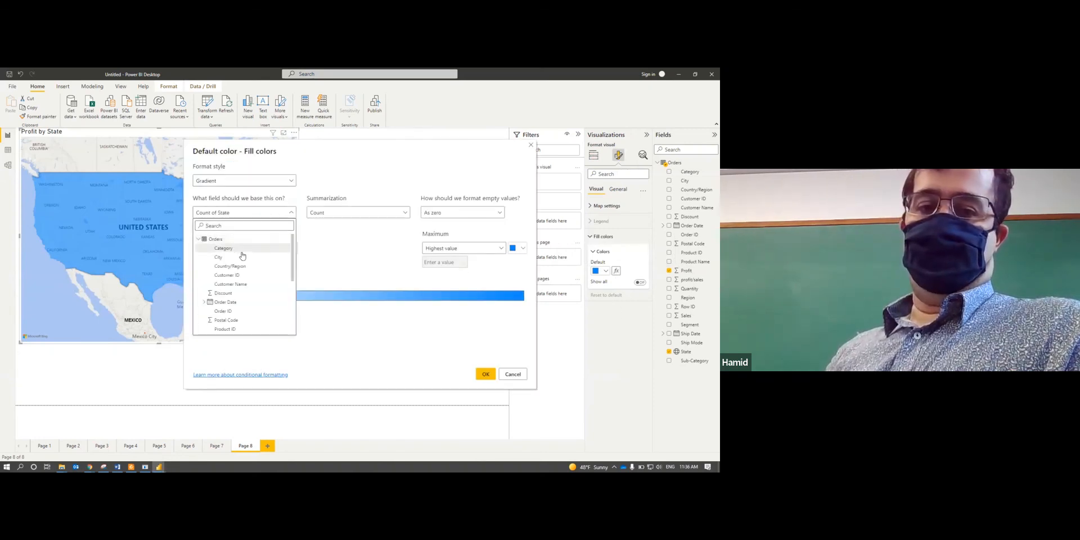
scroll(237, 270, down, 3)
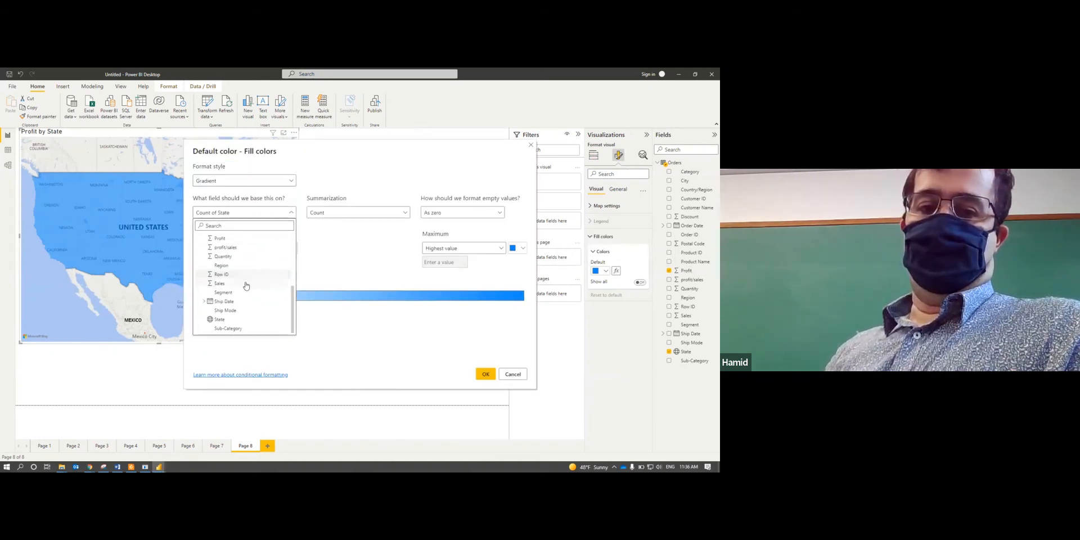
click(225, 243)
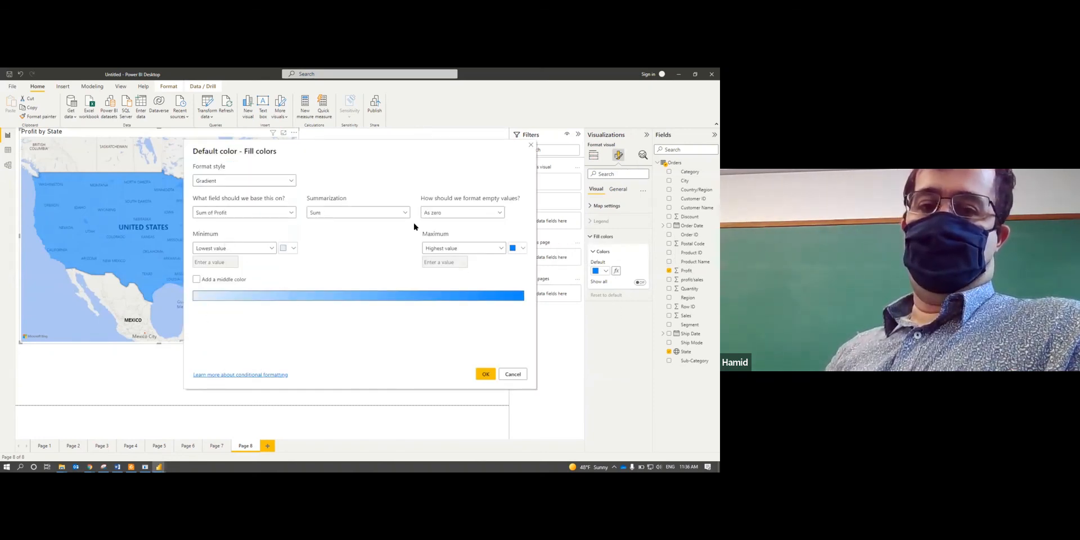
click(512, 248)
click(516, 260)
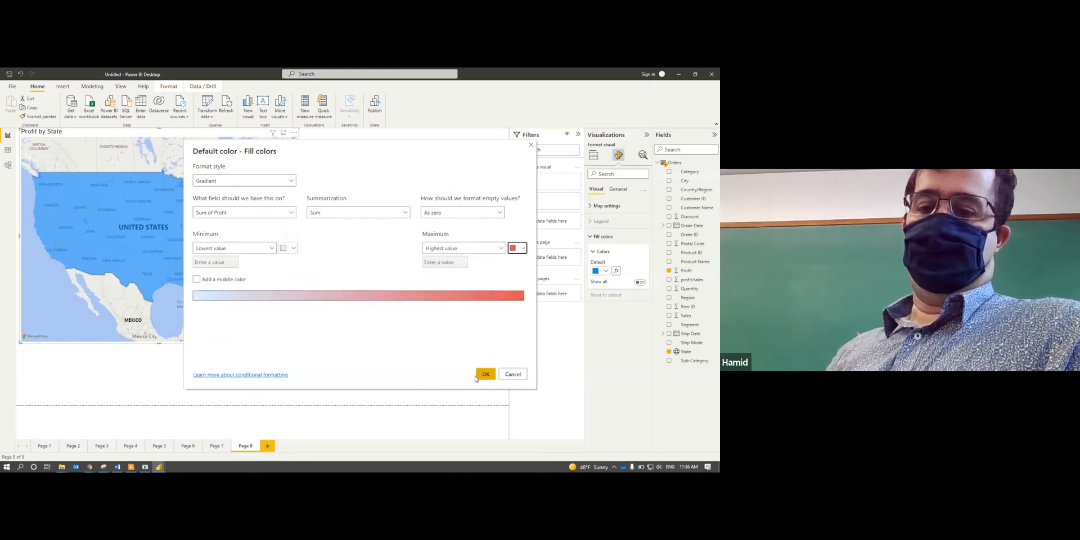
click(485, 374)
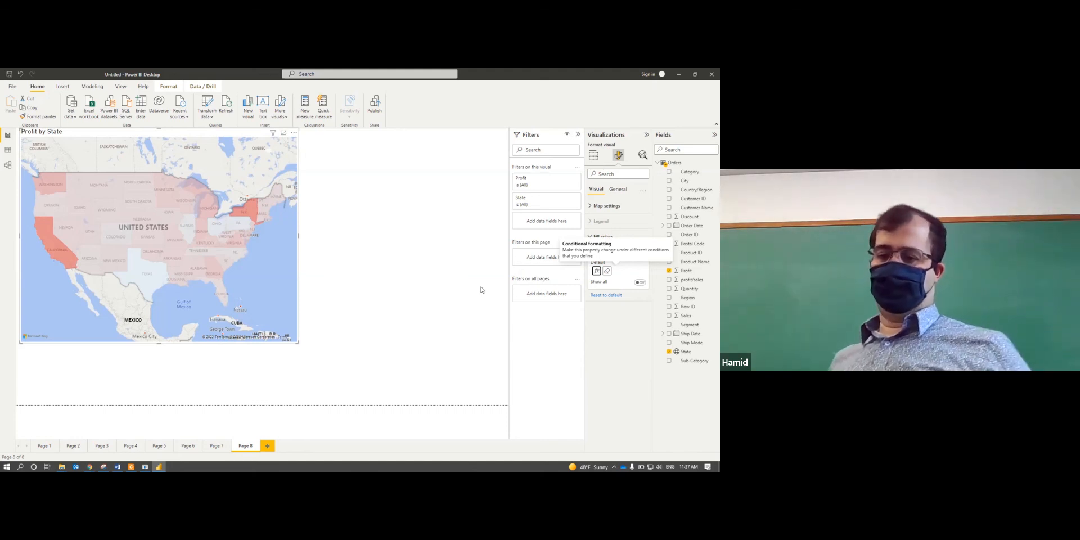
- Read the guide's California and Texas comparison task, and inspect both states' profits on the filled map in Power BI Desktop
click(131, 467)
scroll(185, 380, down, 10)
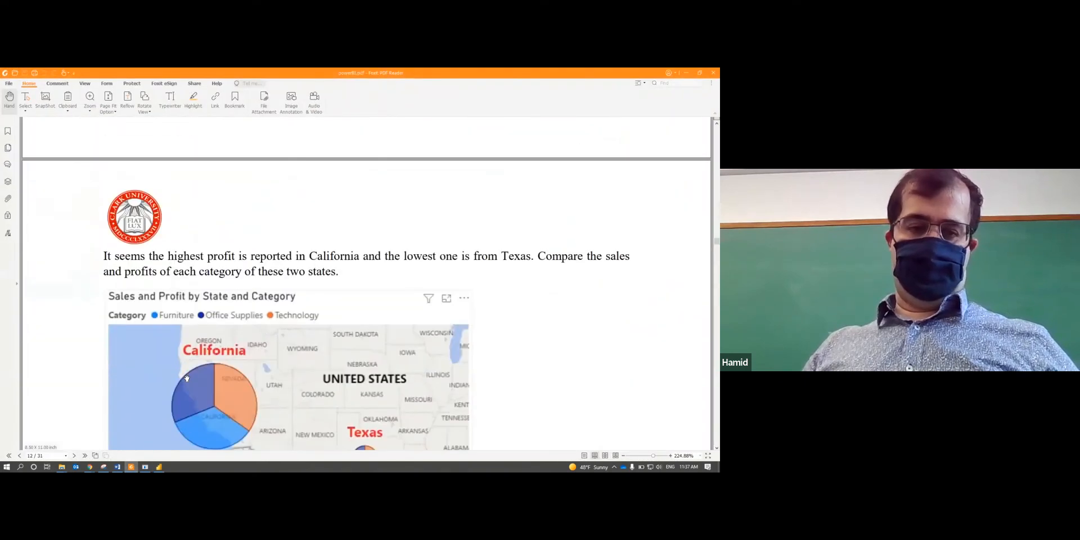
scroll(187, 378, down, 1)
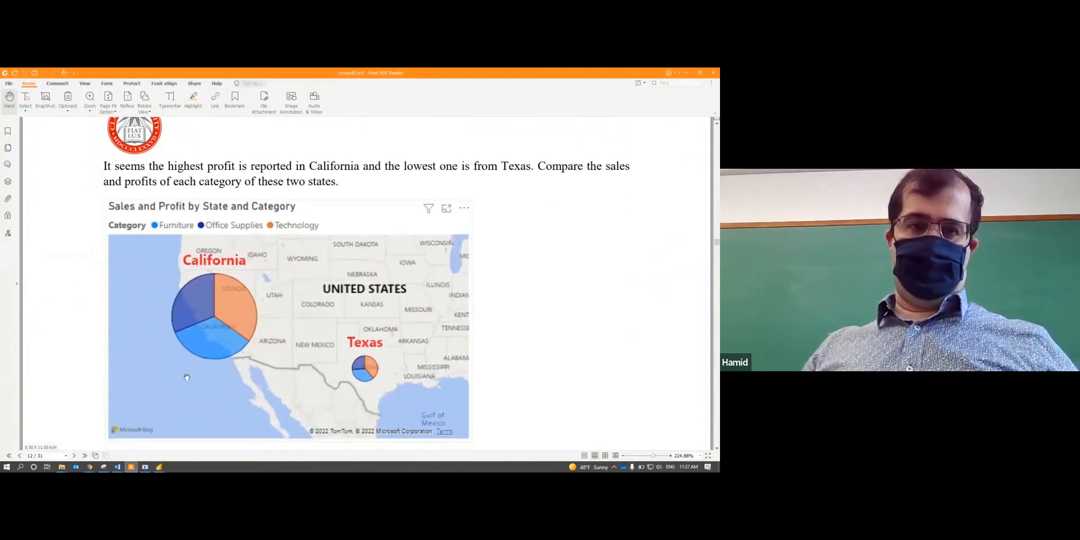
scroll(187, 378, down, 1)
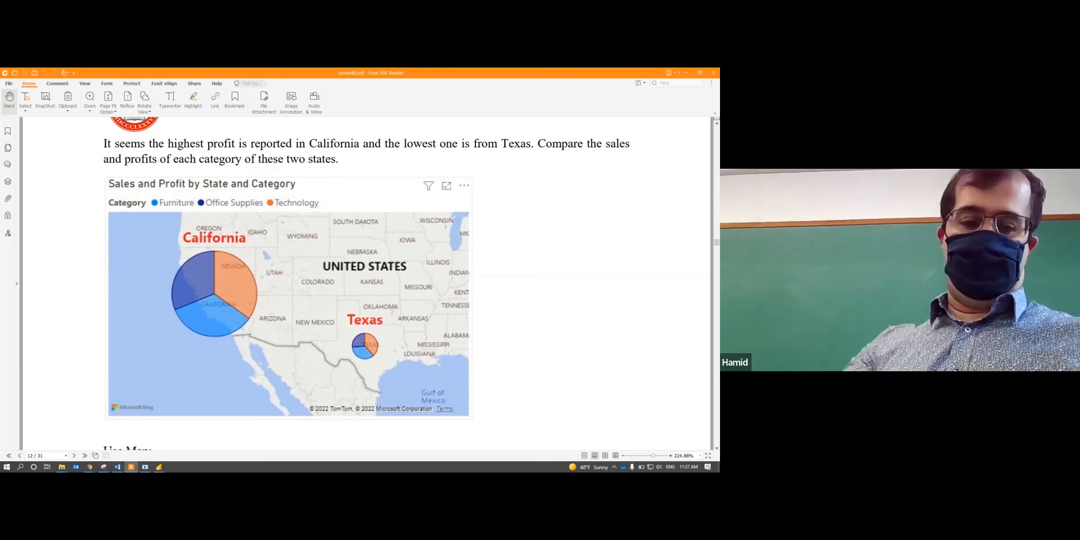
click(159, 467)
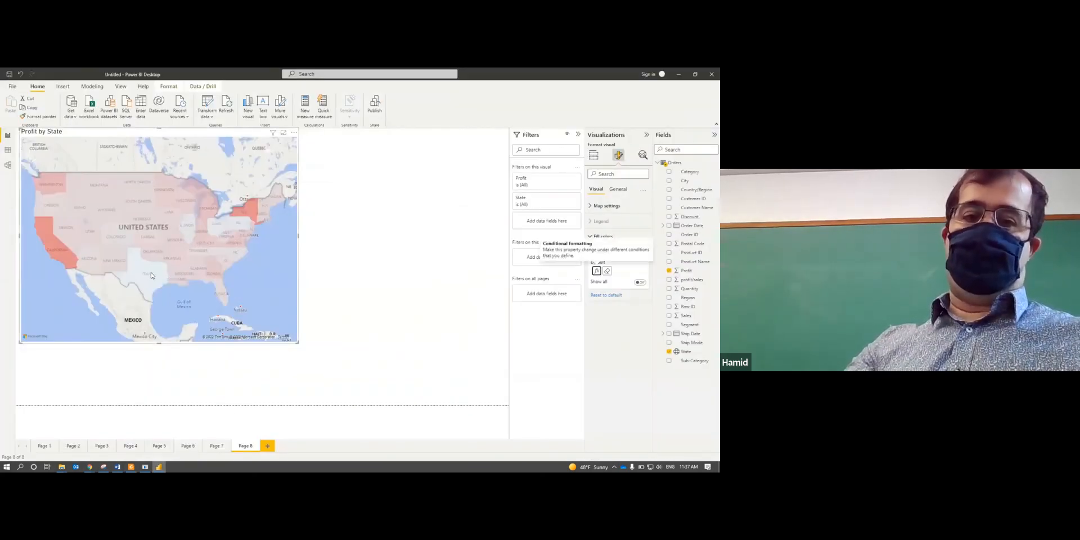
mouse_move(151, 275)
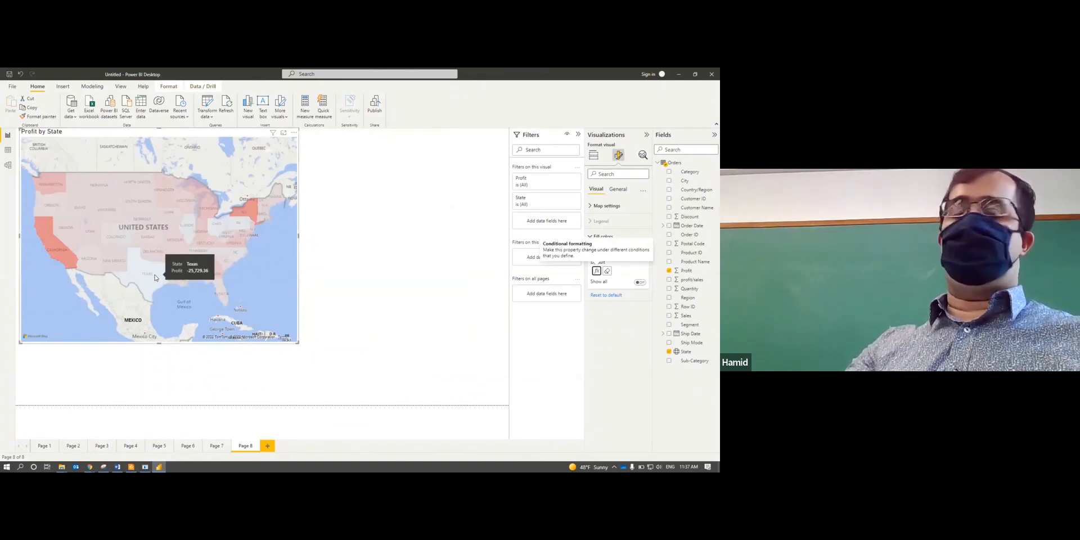
mouse_move(73, 262)
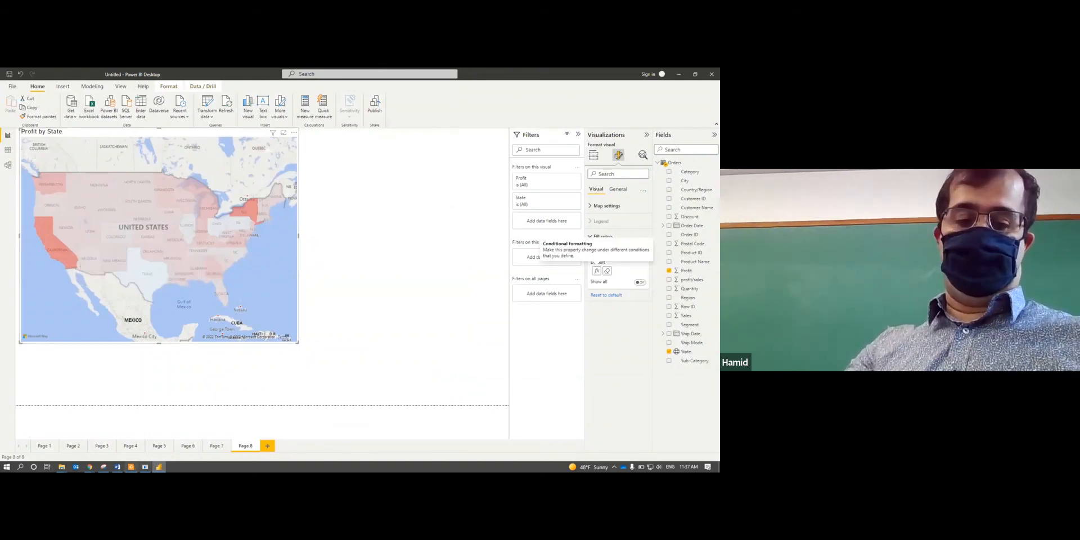
mouse_move(44, 231)
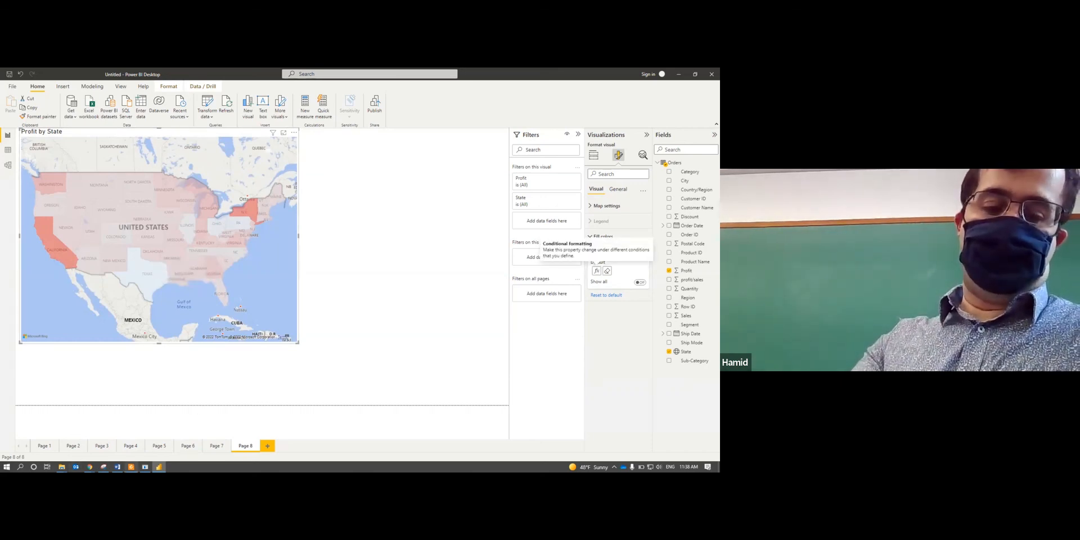
- Switch to the powerBI.pdf guide and read its Map settings for fields, State filter, bubble size and category labels
click(131, 467)
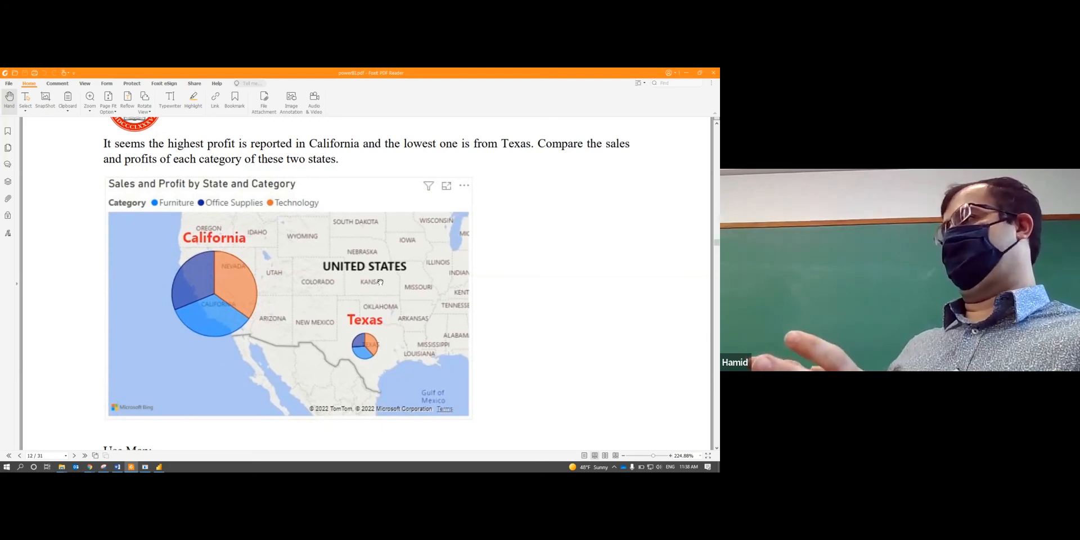
scroll(277, 280, down, 5)
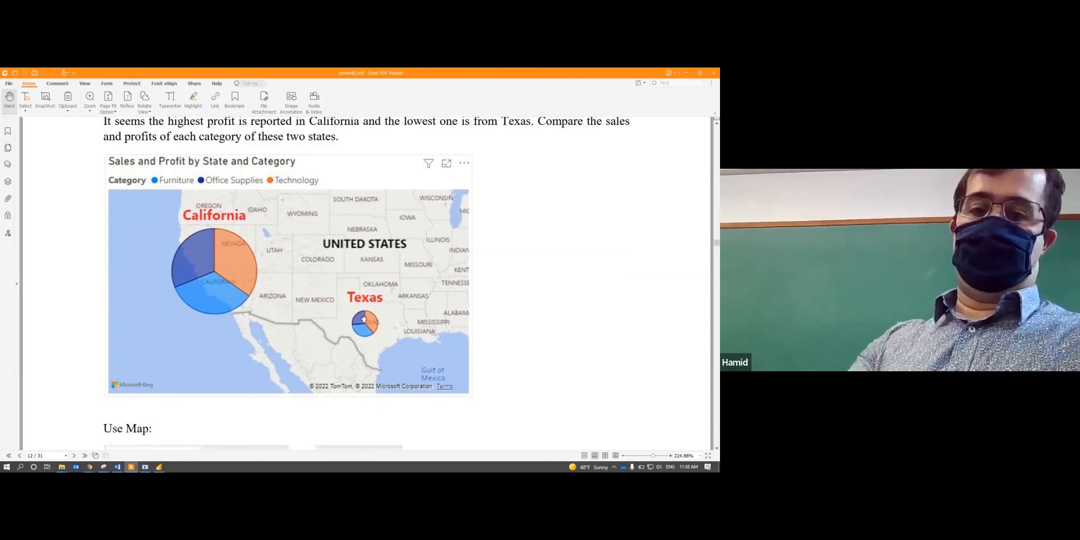
scroll(277, 280, down, 3)
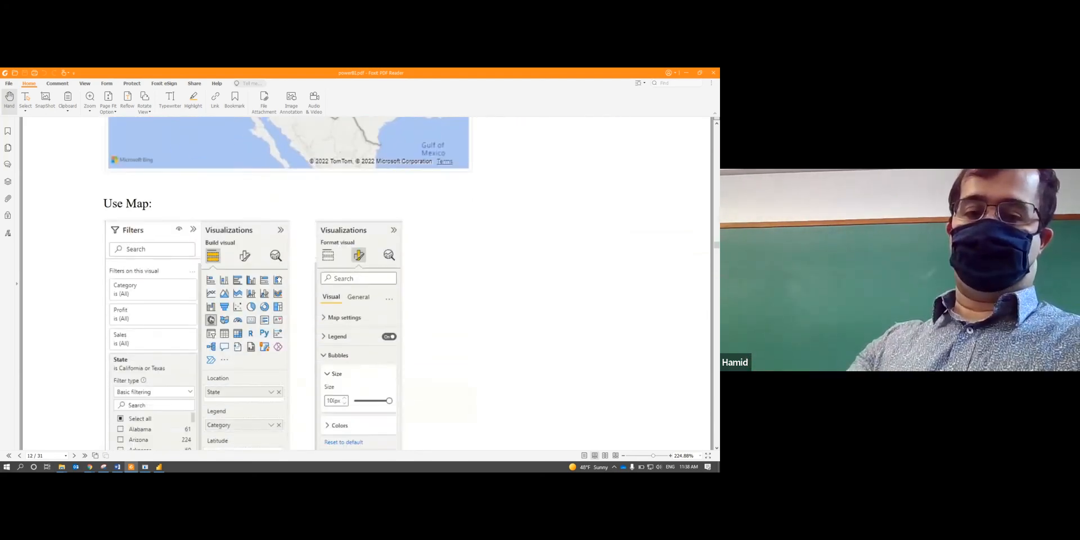
scroll(279, 280, down, 2)
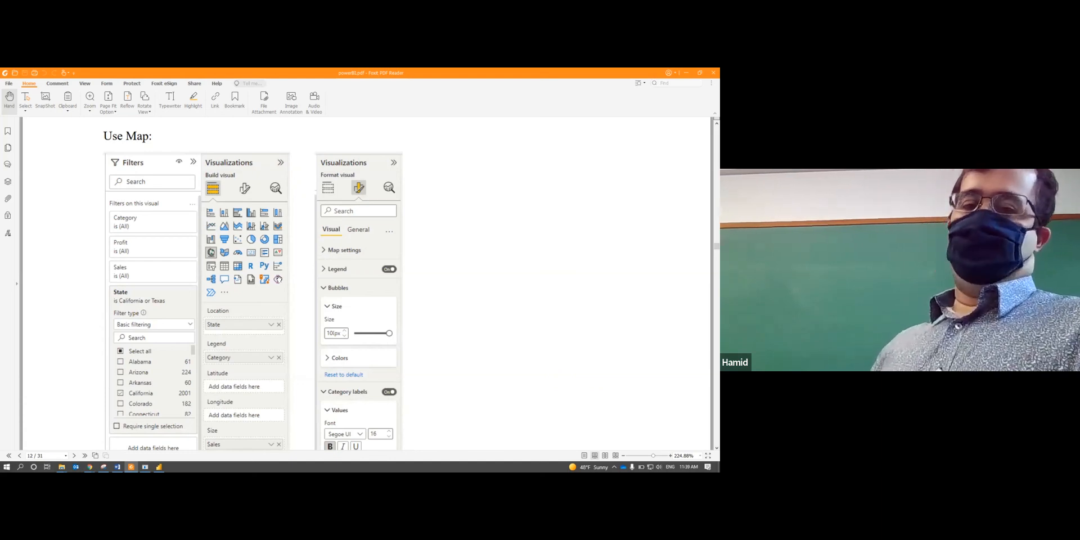
scroll(215, 243, down, 1)
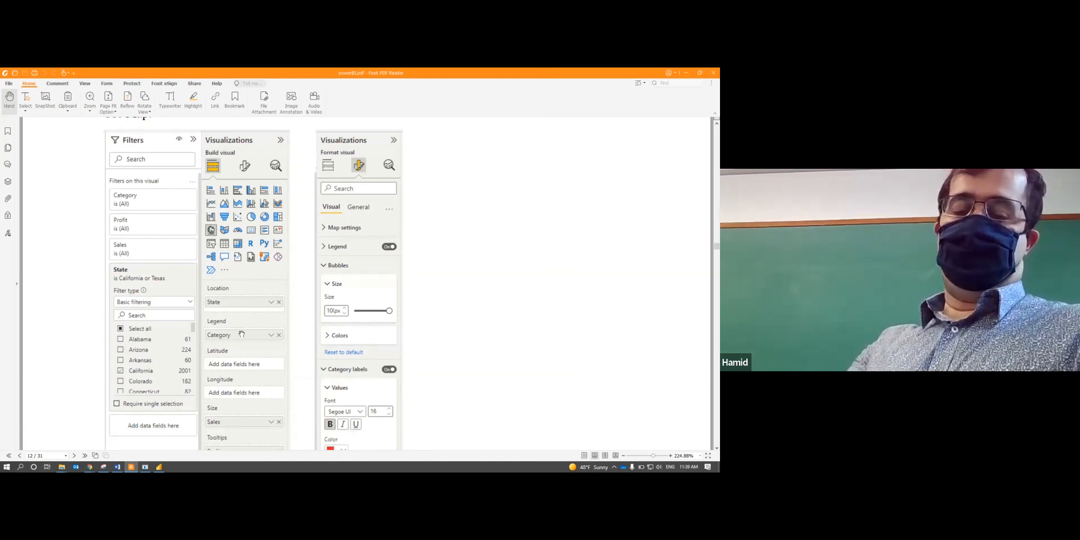
scroll(242, 335, down, 2)
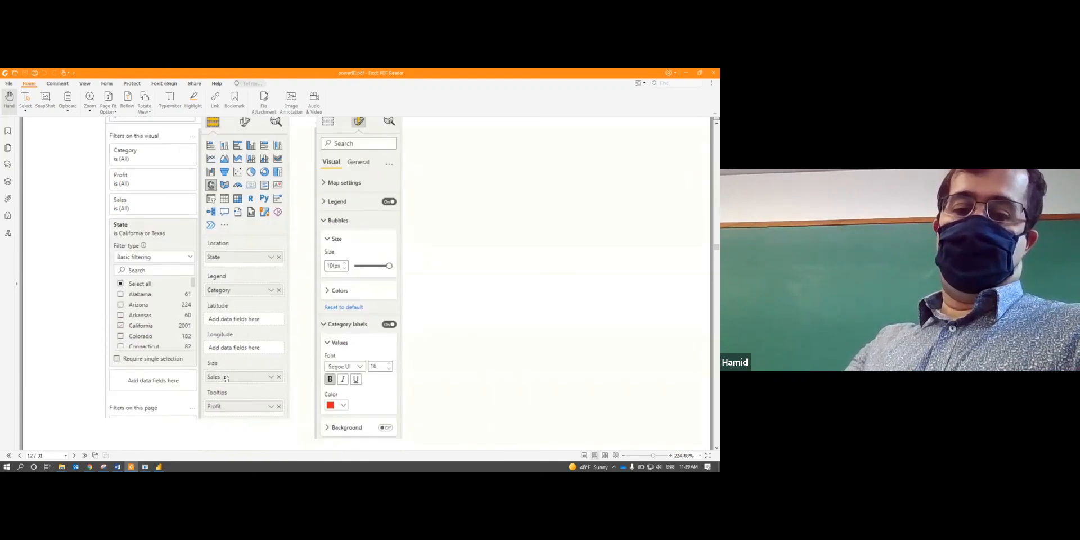
scroll(233, 373, up, 1)
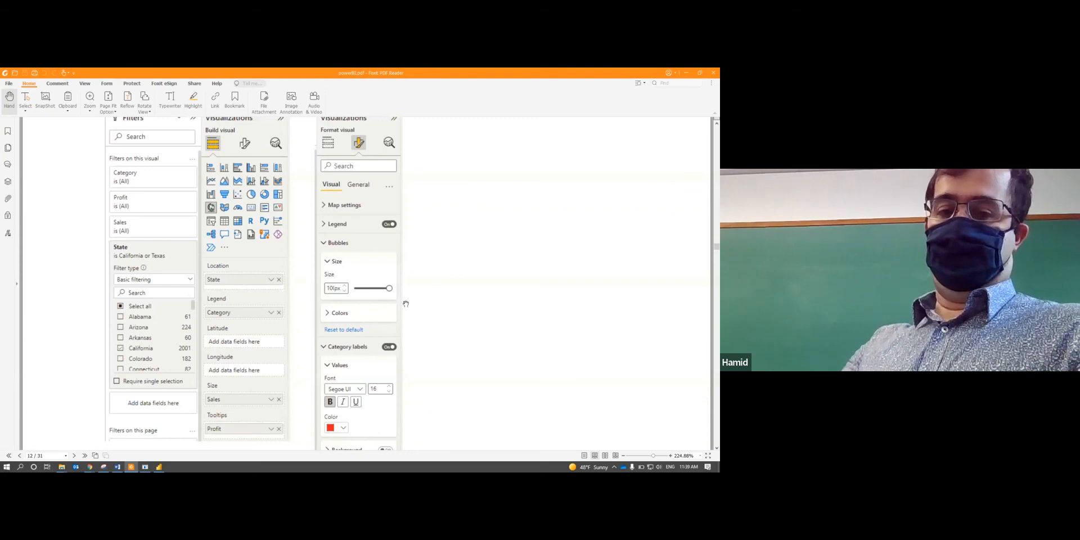
- Return to Power BI Desktop, add a report page, and insert an enlarged Map visual
click(159, 467)
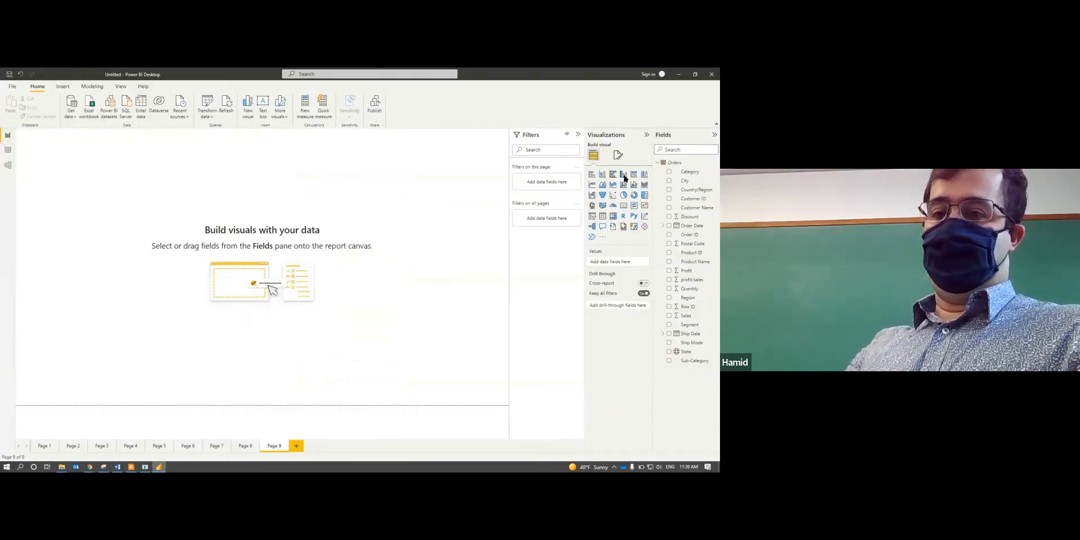
click(592, 205)
drag(127, 233, 323, 356)
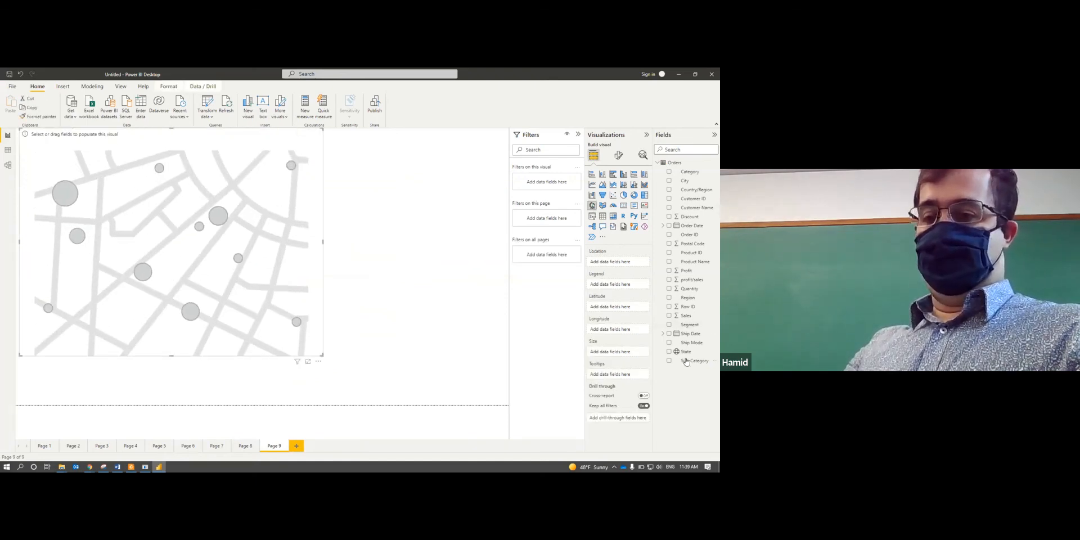
- Assign State as the map's location, Category as its legend, and Sales as its bubble size
drag(686, 351, 629, 264)
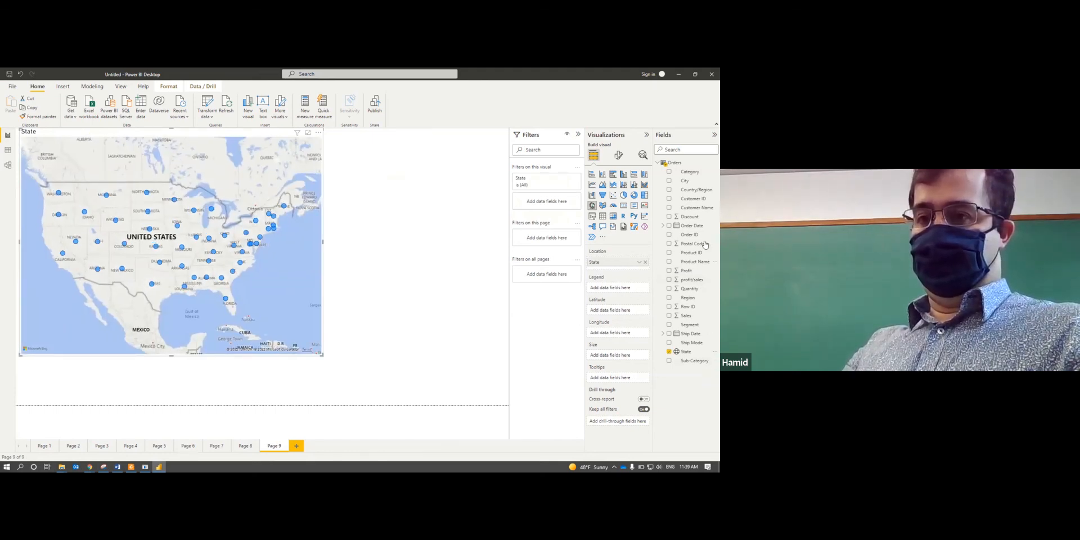
drag(689, 176, 629, 290)
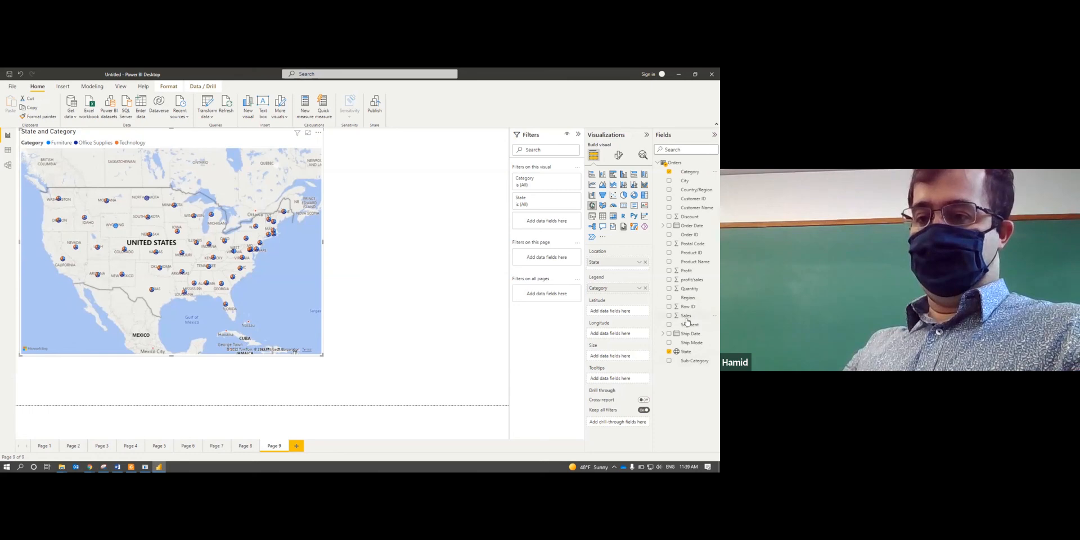
drag(686, 317, 620, 357)
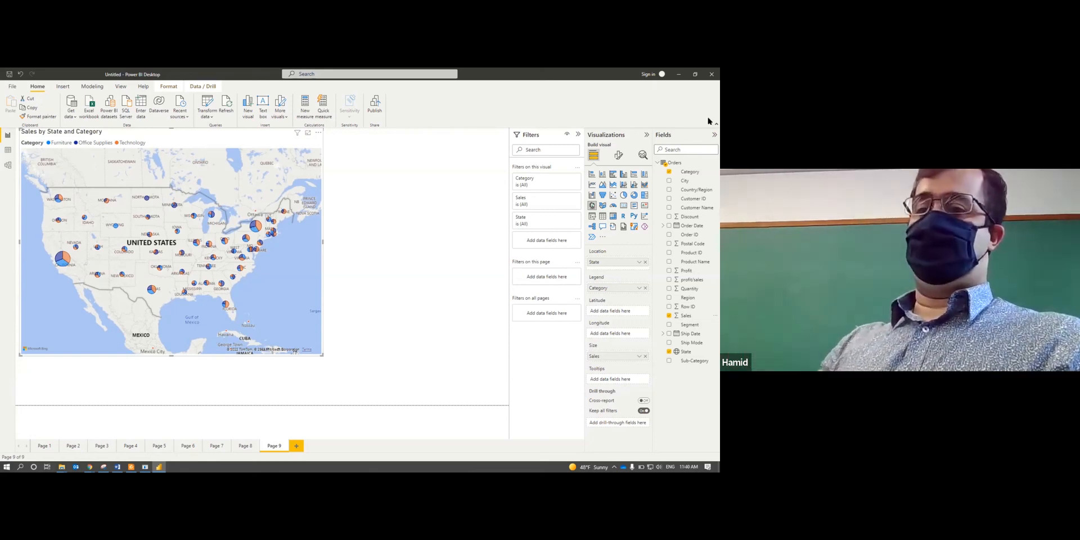
- Filter the map's State field to California and Texas with basic filtering
click(567, 219)
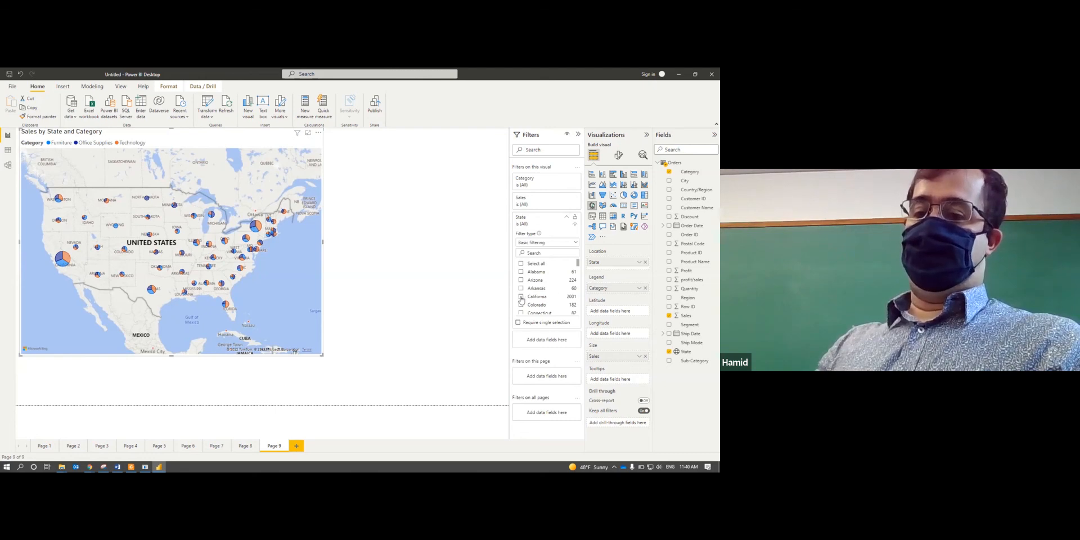
click(542, 297)
scroll(549, 290, down, 3)
scroll(551, 295, down, 5)
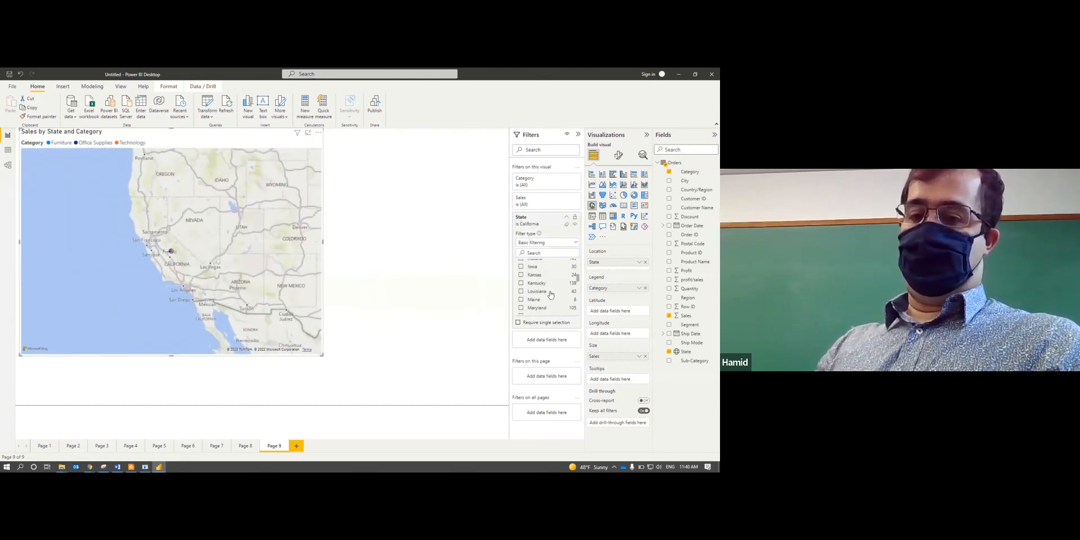
scroll(551, 295, down, 5)
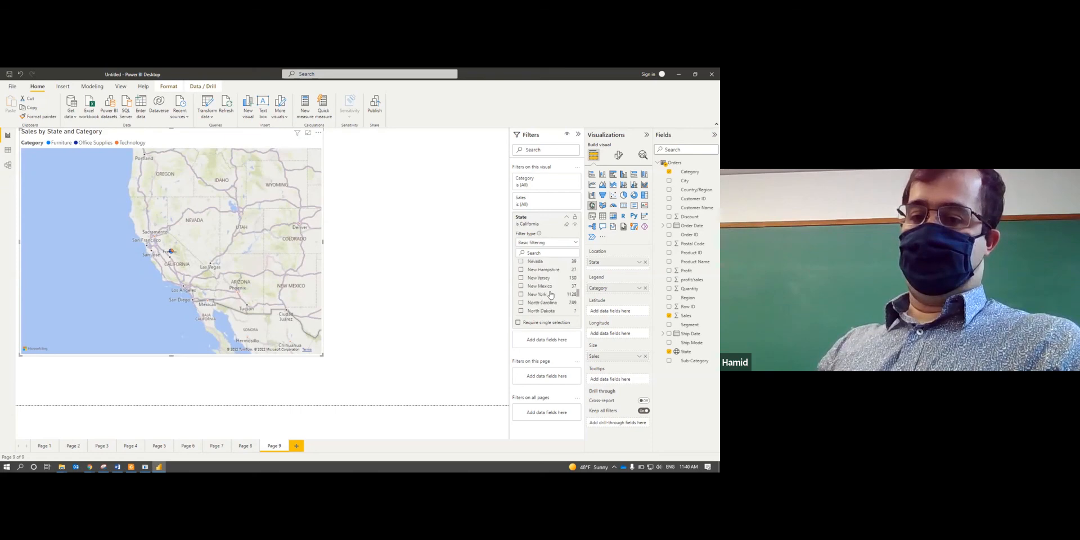
click(521, 310)
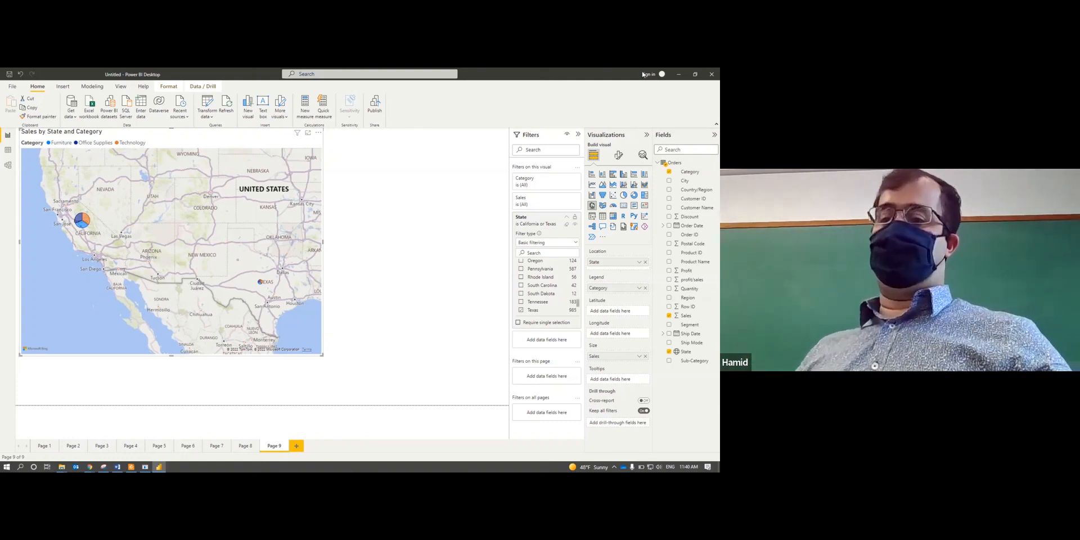
- Enlarge the map's bubbles to a size of 100 px and check their category colors
click(617, 154)
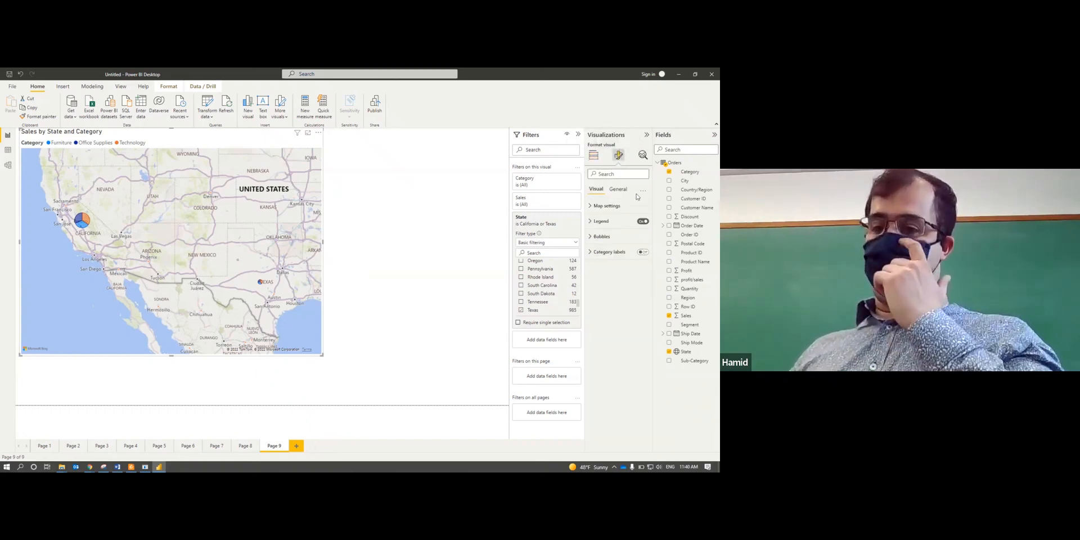
click(591, 237)
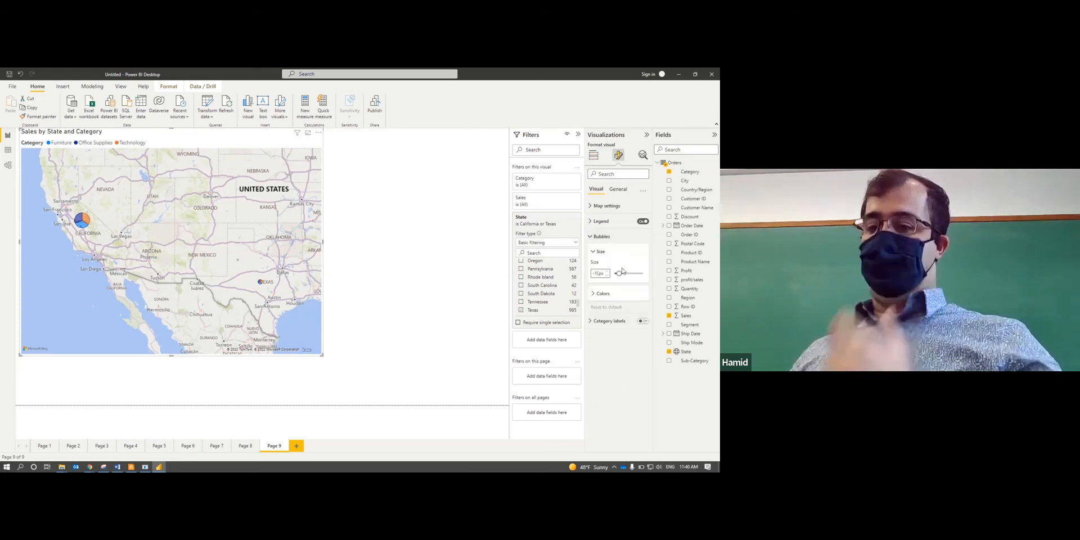
drag(619, 273, 651, 277)
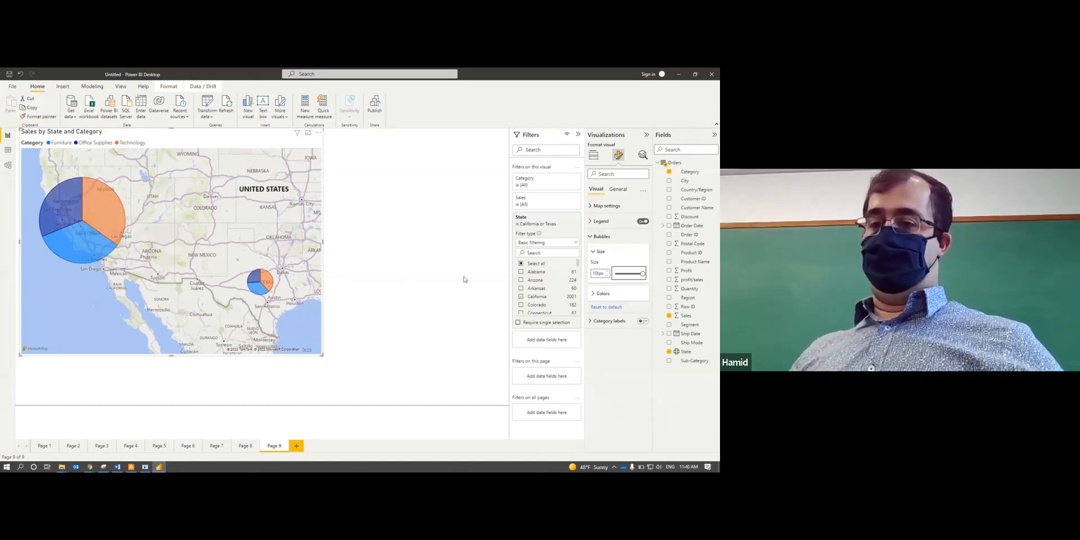
click(598, 293)
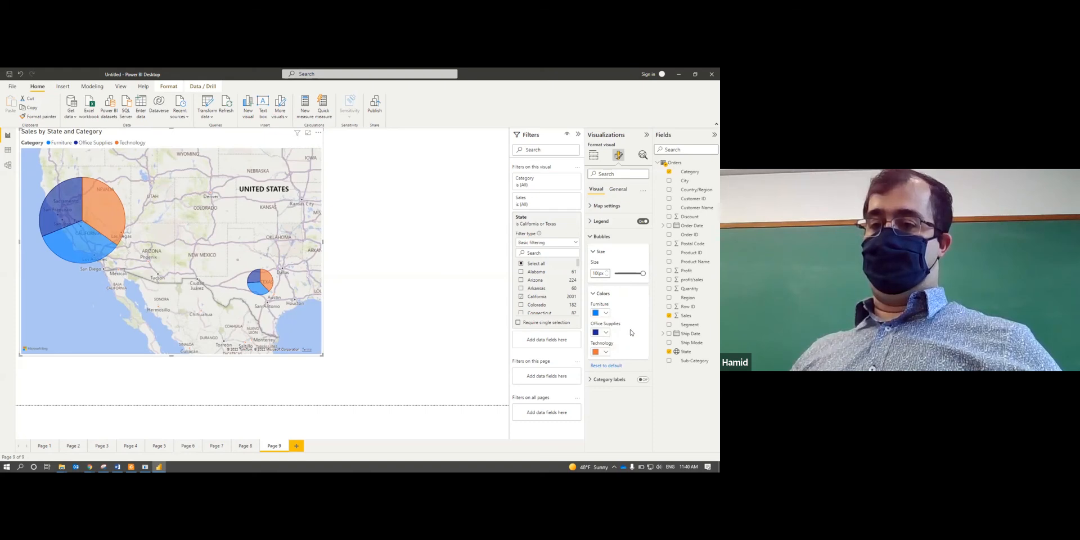
click(598, 293)
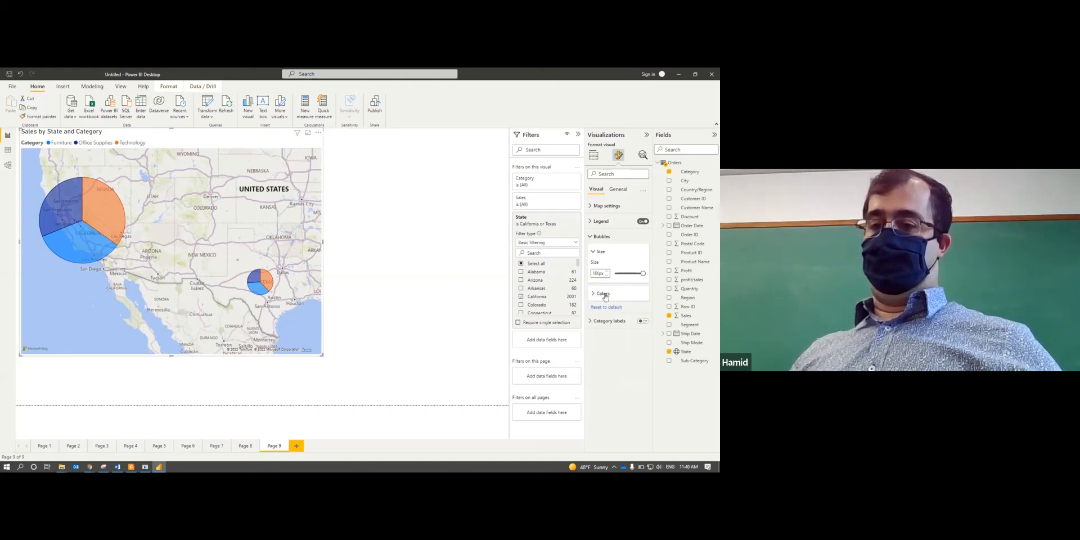
- Turn on the map's category labels and format them as bold red text, size 18, without a background
click(641, 323)
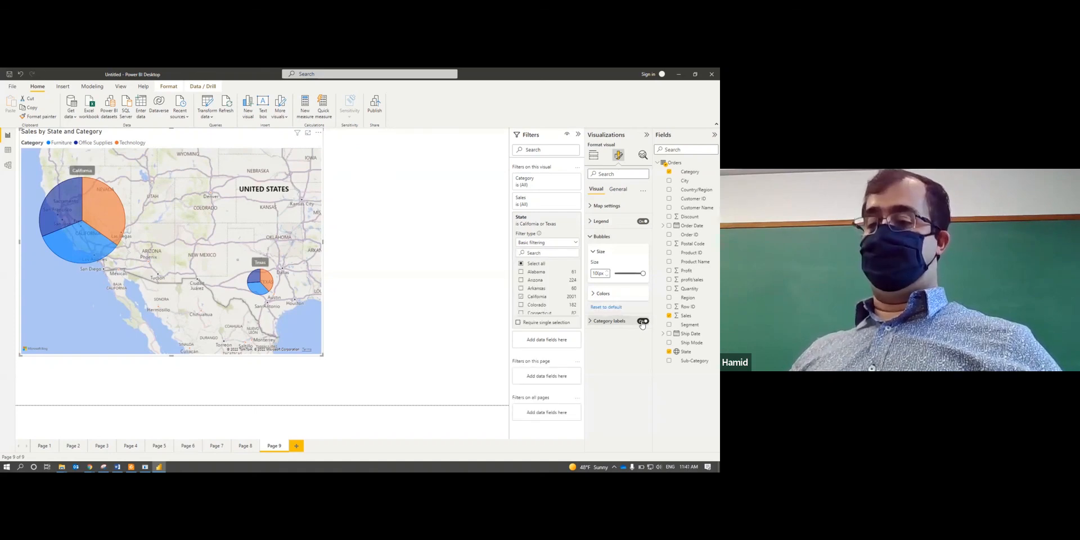
click(594, 321)
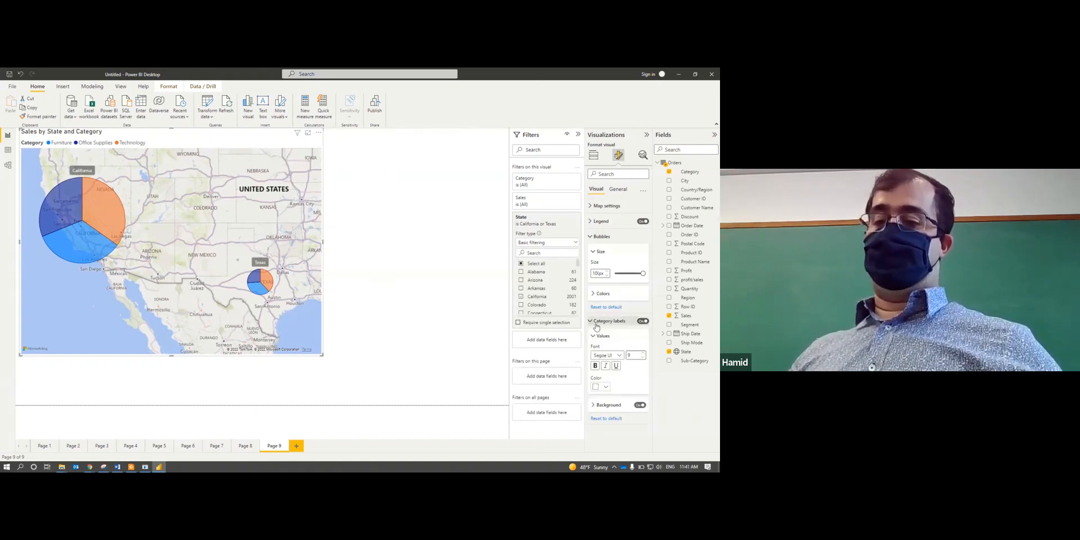
click(608, 387)
click(601, 355)
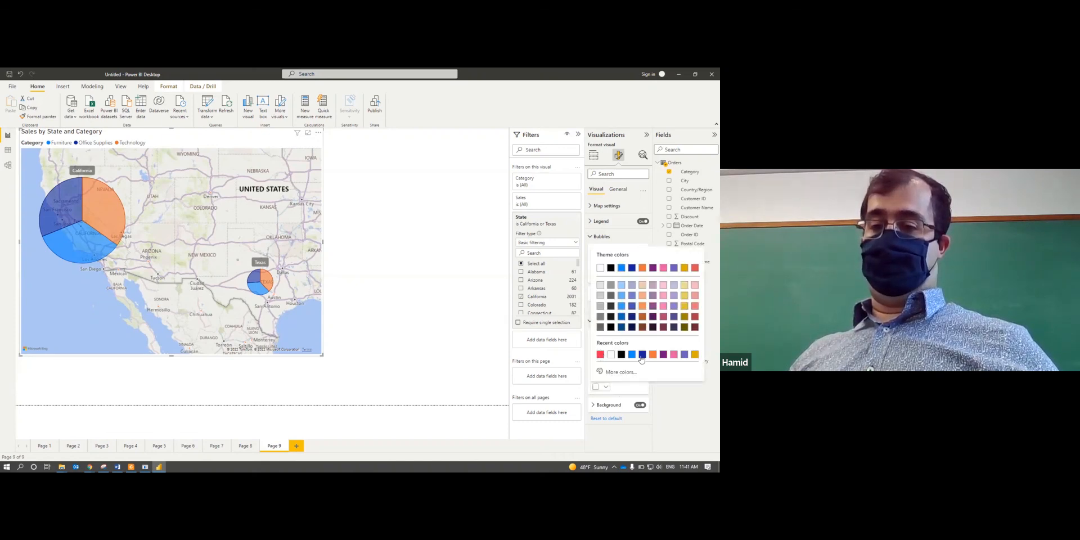
click(644, 354)
click(644, 353)
click(644, 353)
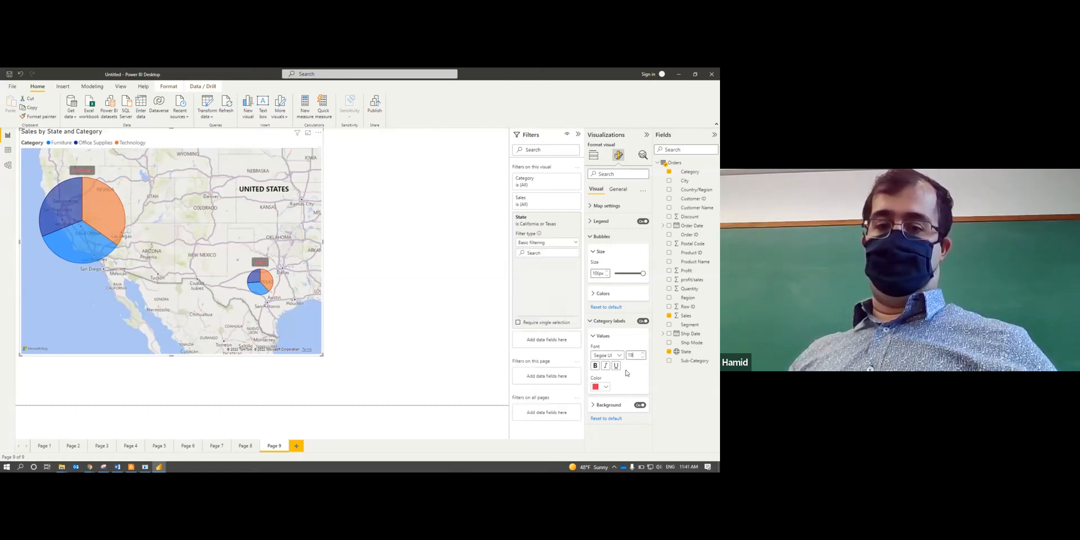
click(641, 406)
click(595, 365)
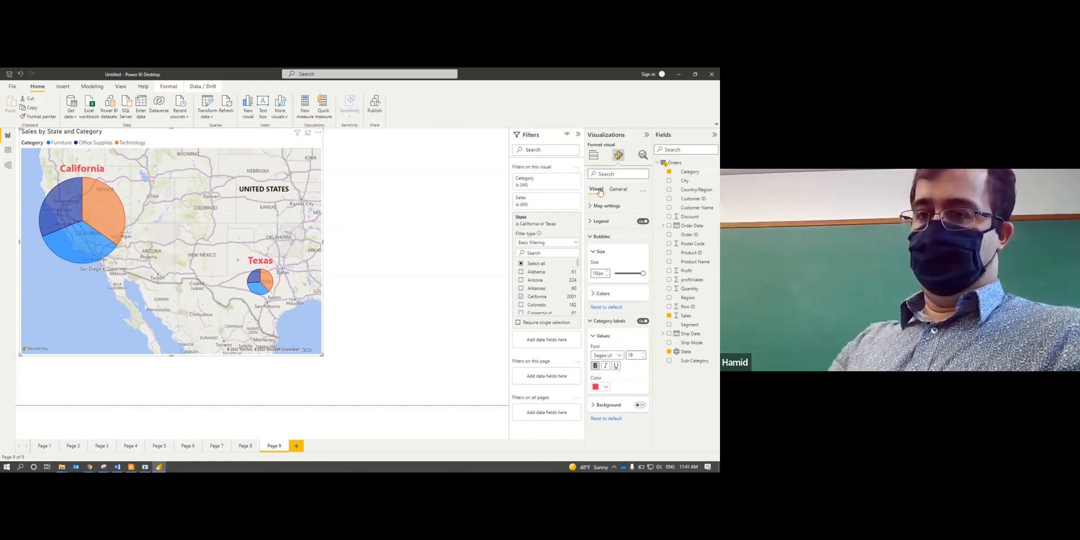
- Add Profit to the map's tooltips and inspect the Technology slice of the Texas bubble
click(594, 155)
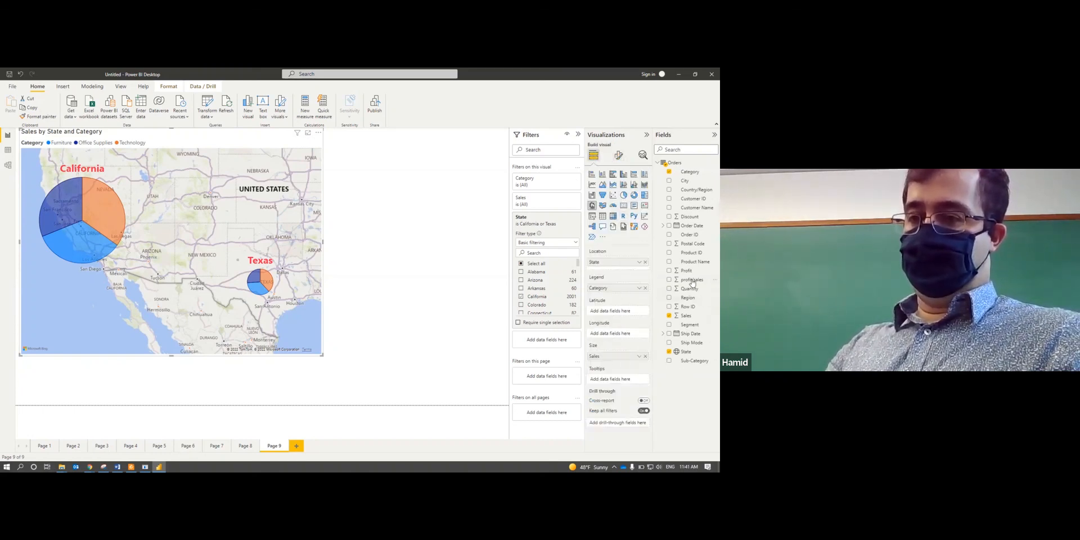
drag(686, 274, 619, 381)
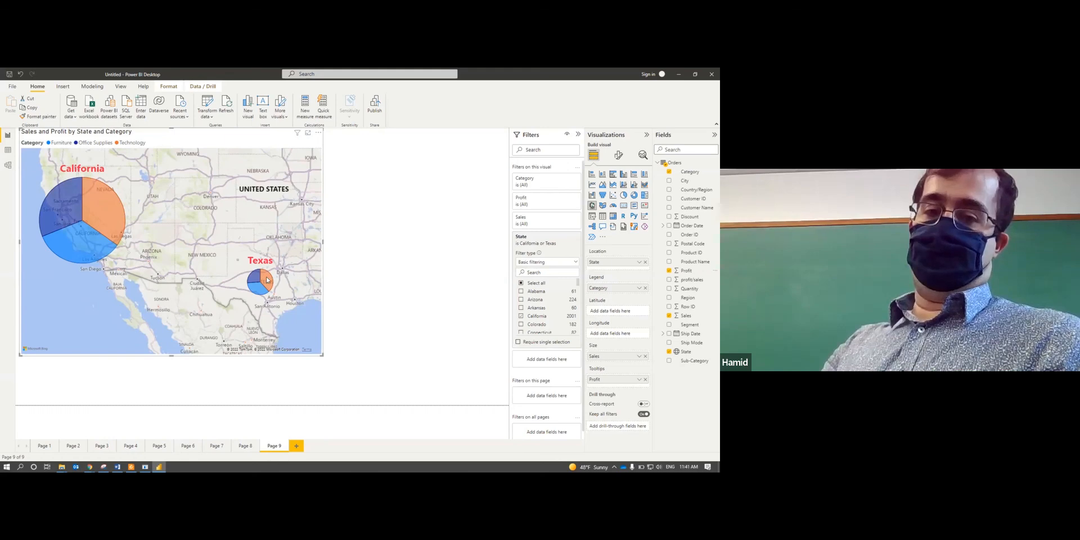
mouse_move(268, 278)
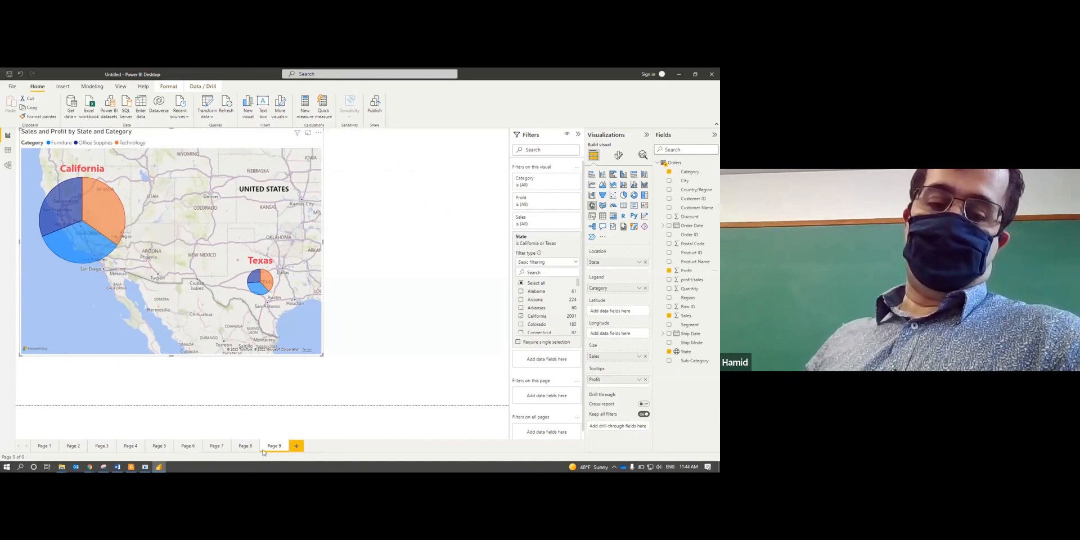
- Review the earlier report pages, going back from Page 8 to Page 4
click(246, 447)
click(219, 448)
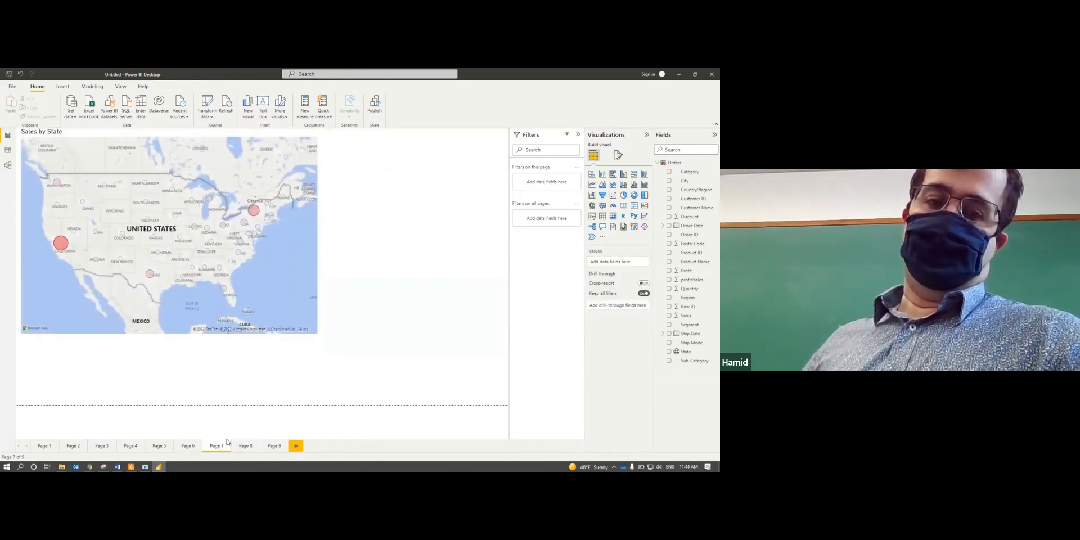
click(185, 447)
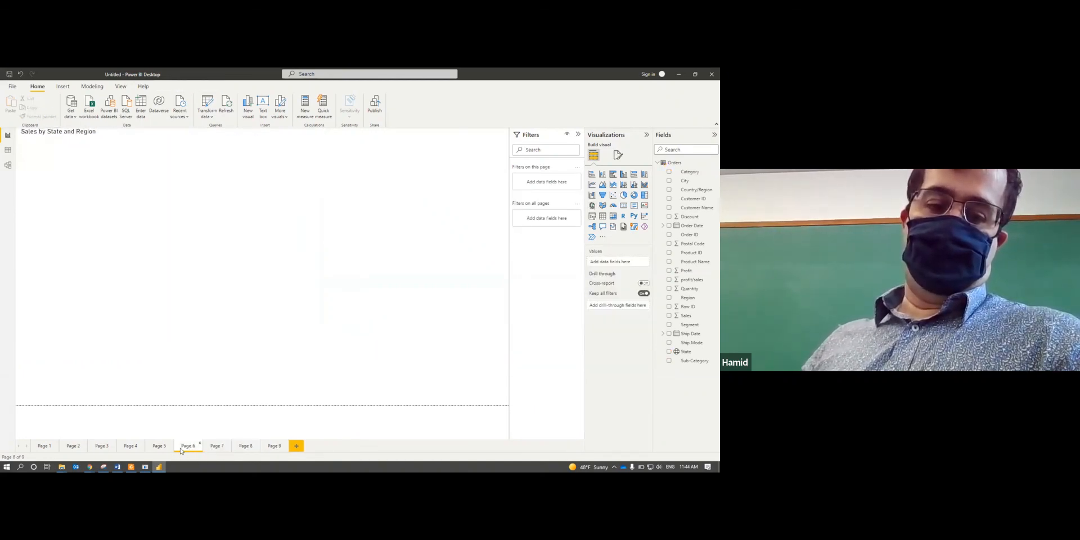
click(162, 446)
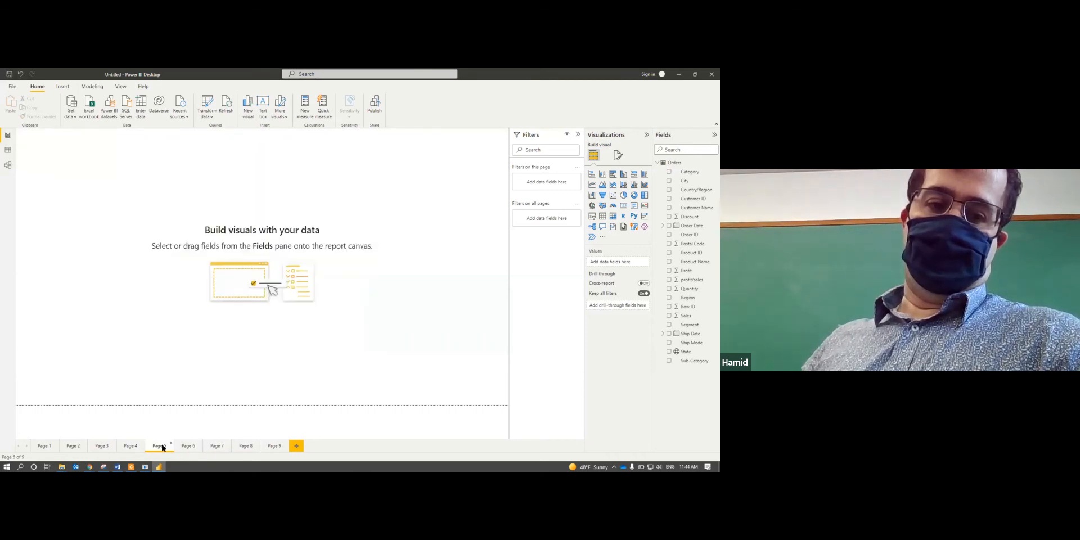
click(133, 448)
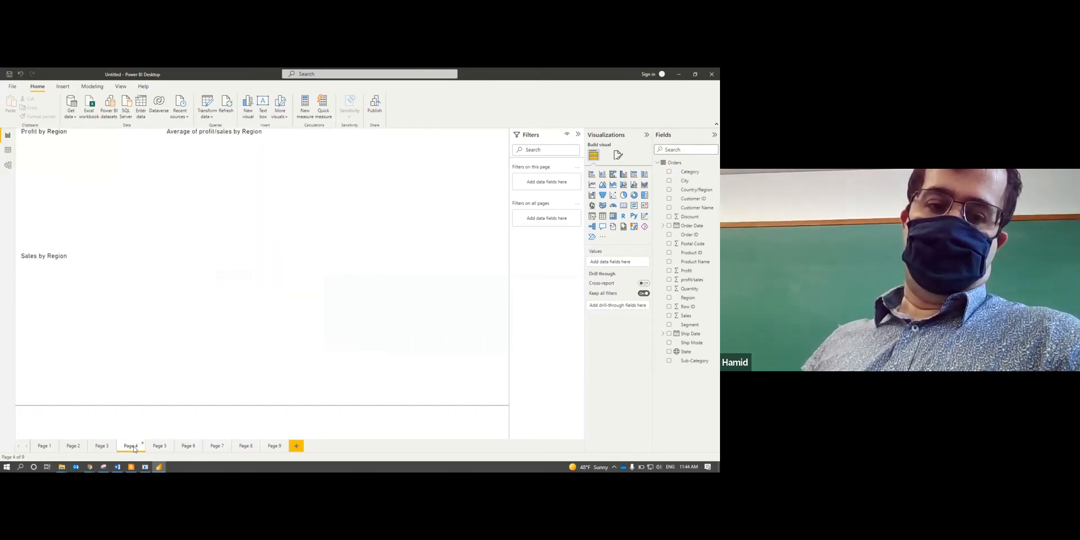